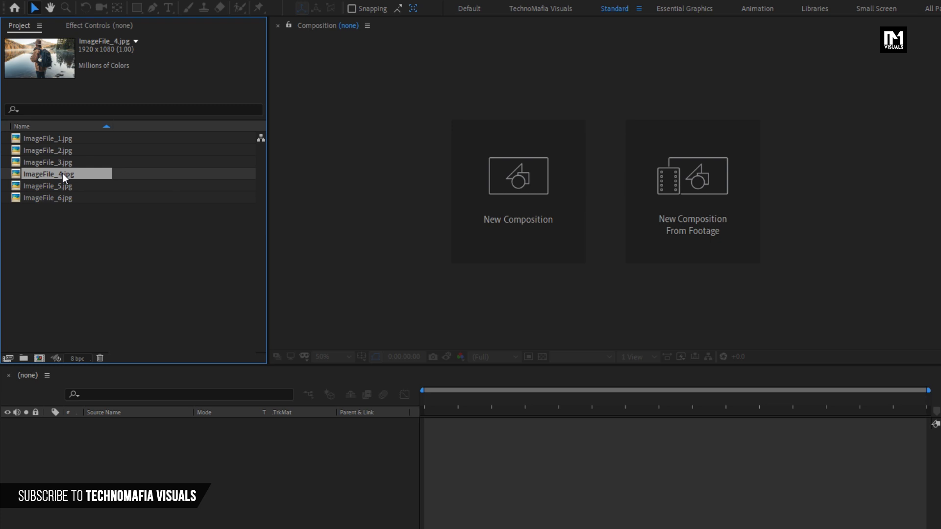
Create a new composition named Transition_1 with a duration of 0:00:01:00
key(ctrl+n)
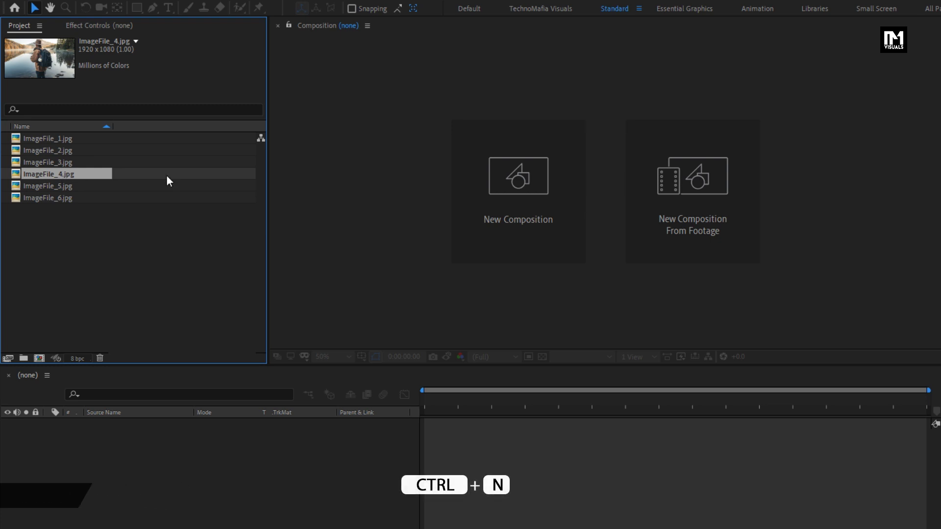
text(T)
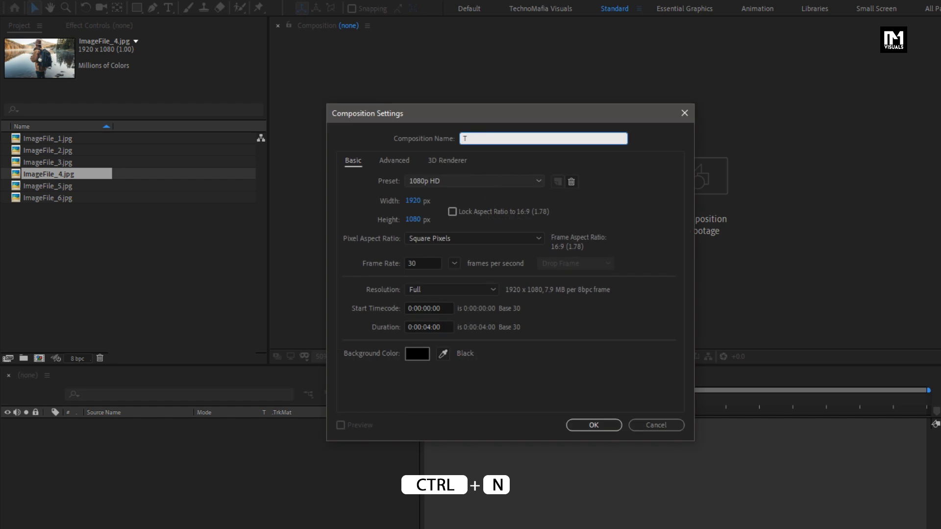
text(ran)
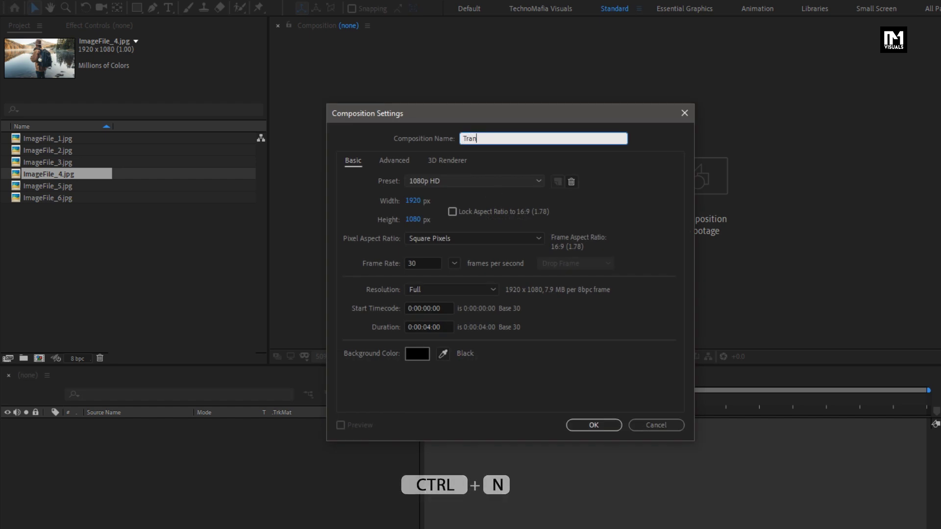
text(sition_1)
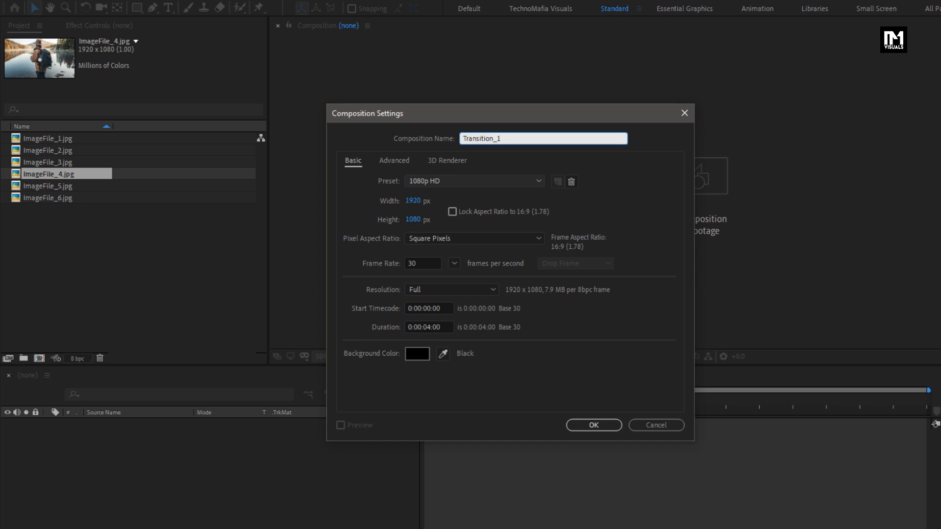
click(430, 326)
key(BackSpace)
text(1)
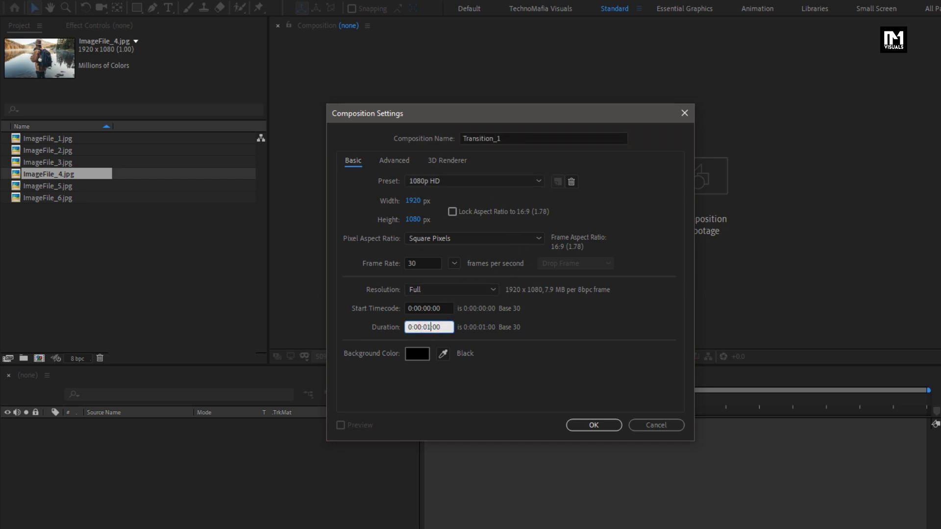
click(594, 426)
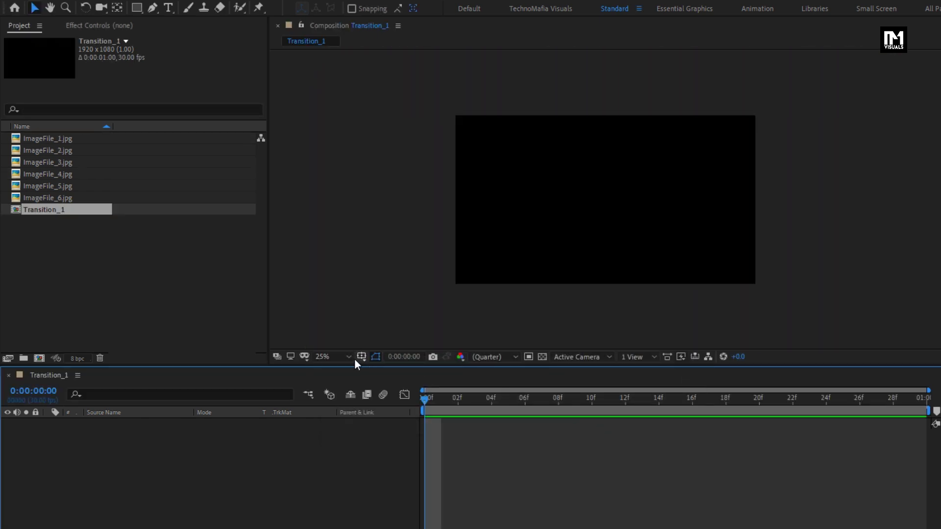
Add a white (FFFFFF) solid named Transition_layer to the Transition_1 composition
click(334, 357)
click(333, 386)
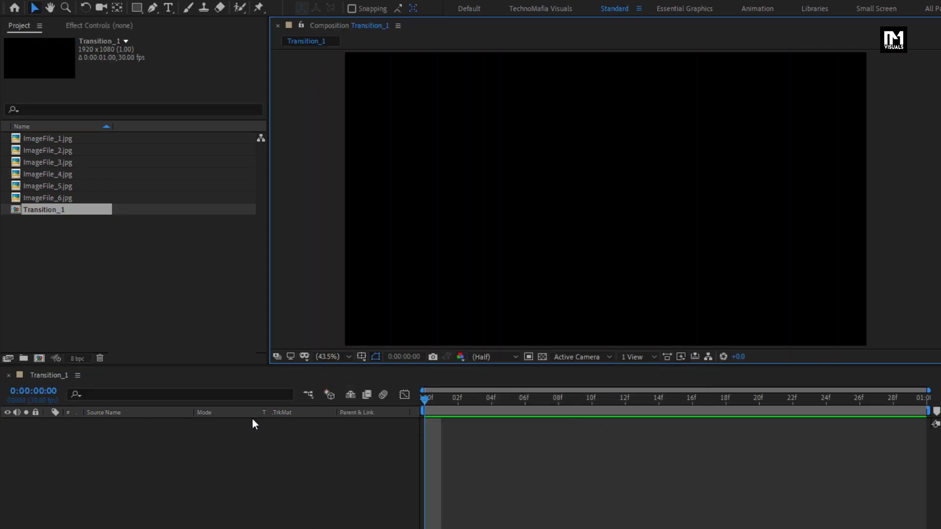
right_click(102, 457)
mouse_move(183, 463)
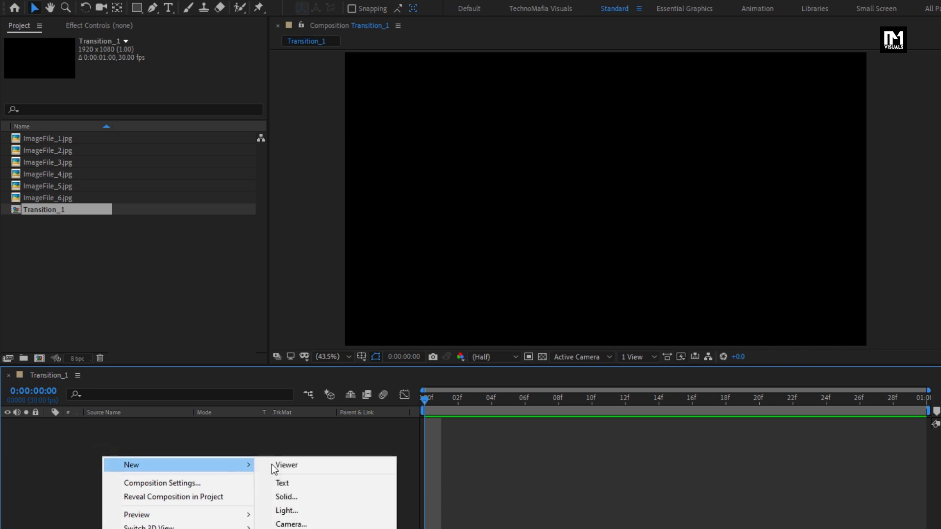
click(323, 495)
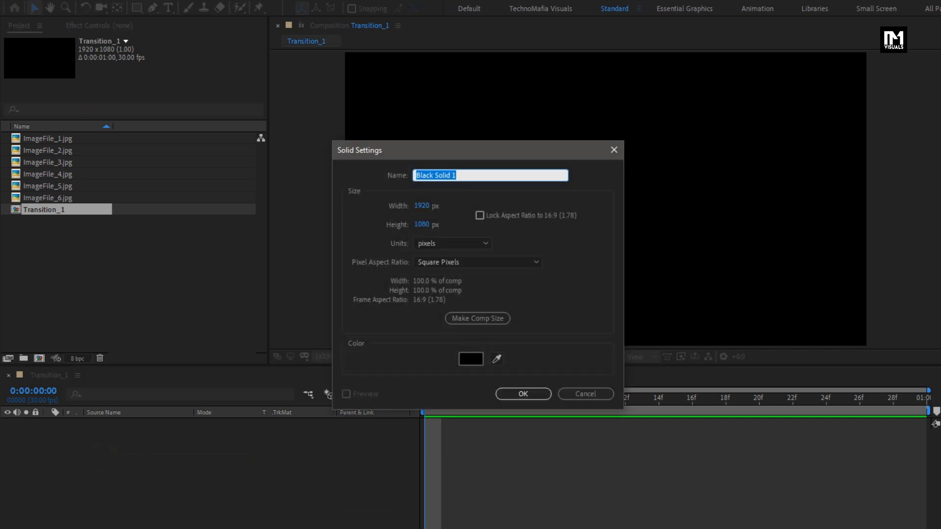
text(Transition_layer)
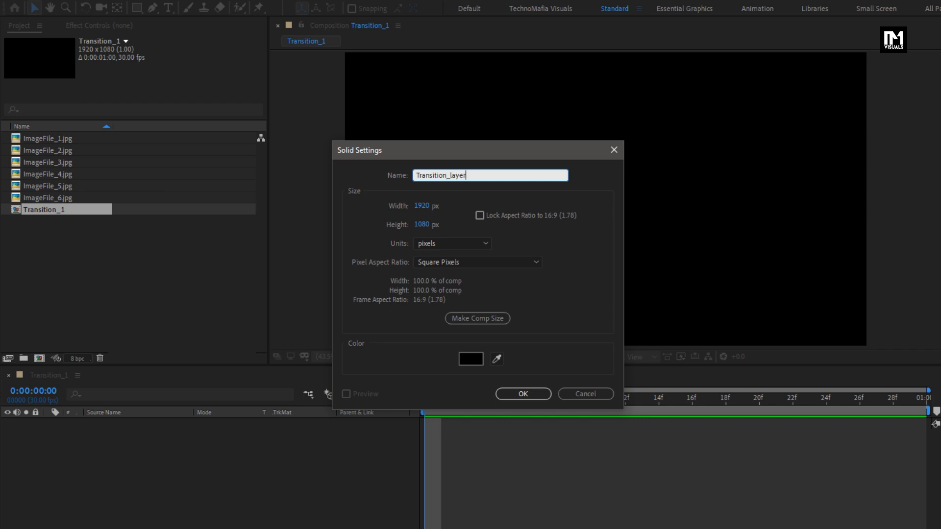
click(471, 359)
drag(165, 183, 107, 160)
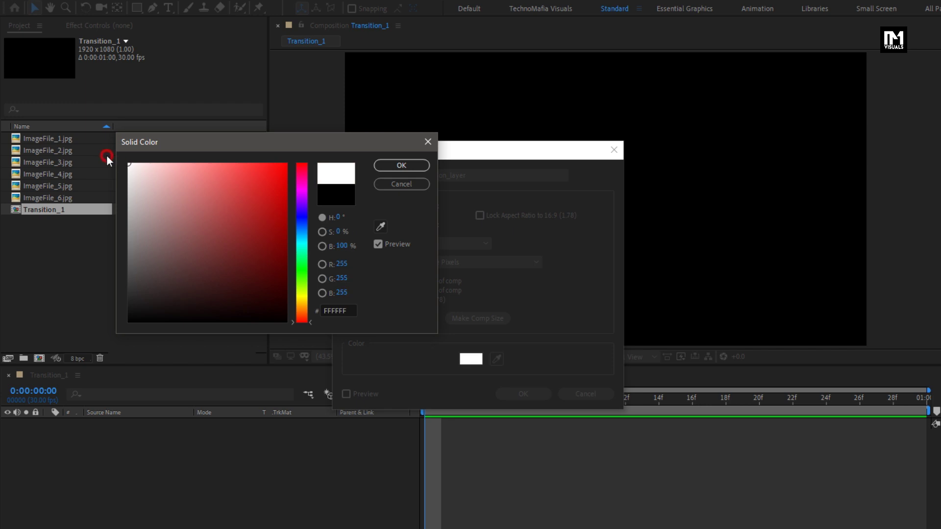
click(388, 165)
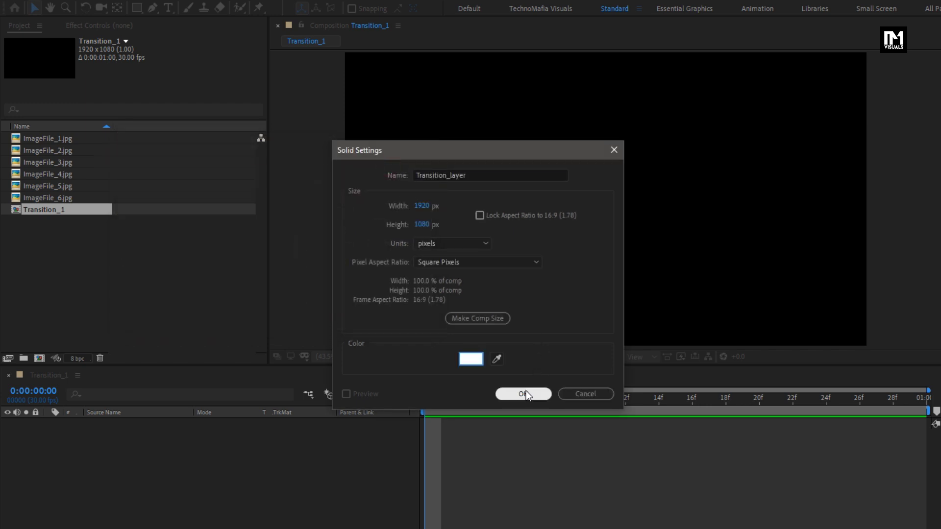
click(524, 393)
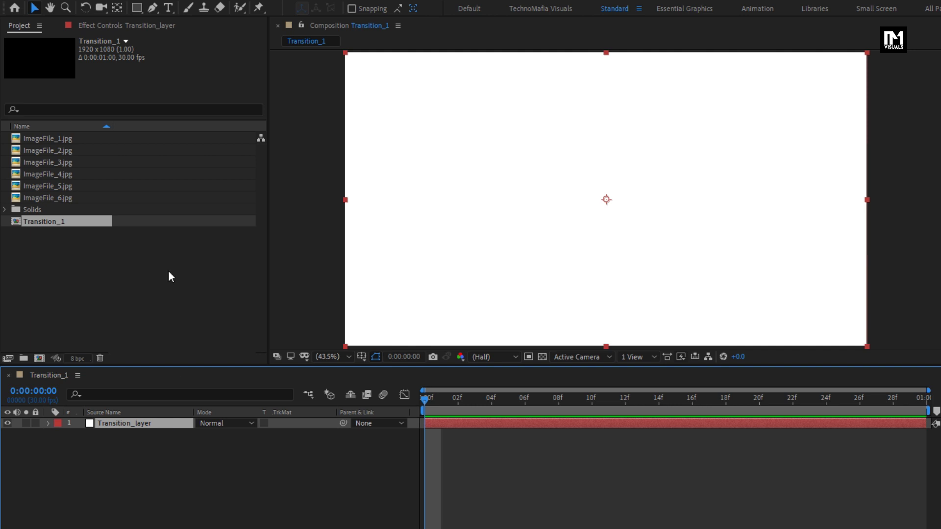
Draw nine vertical rectangular masks of varying widths on Transition_layer, extending past the frame's upper and lower edges and mostly overlapping across its width
click(136, 7)
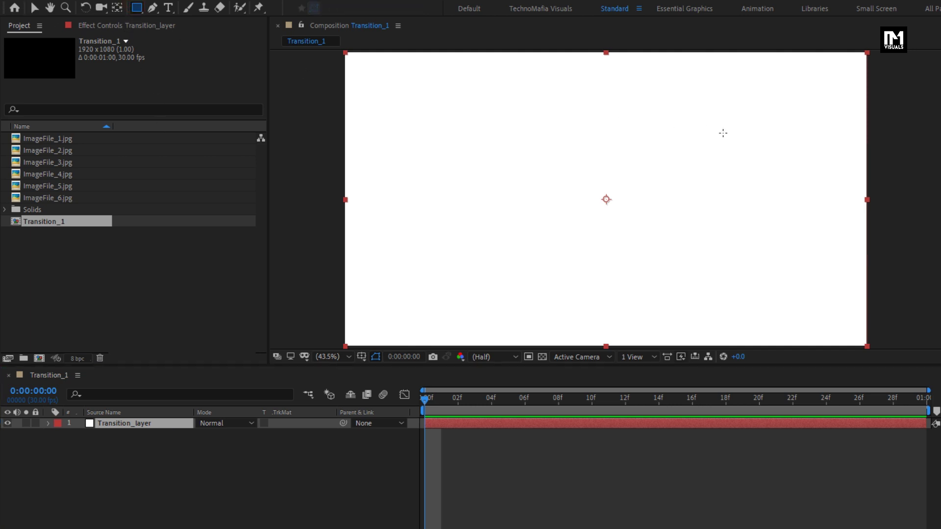
key(comma)
key(comma)
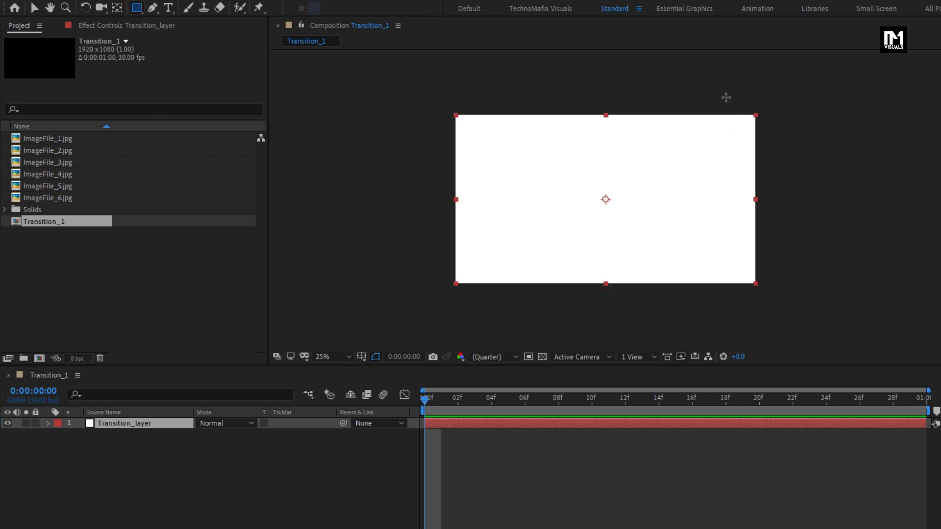
drag(726, 97, 672, 295)
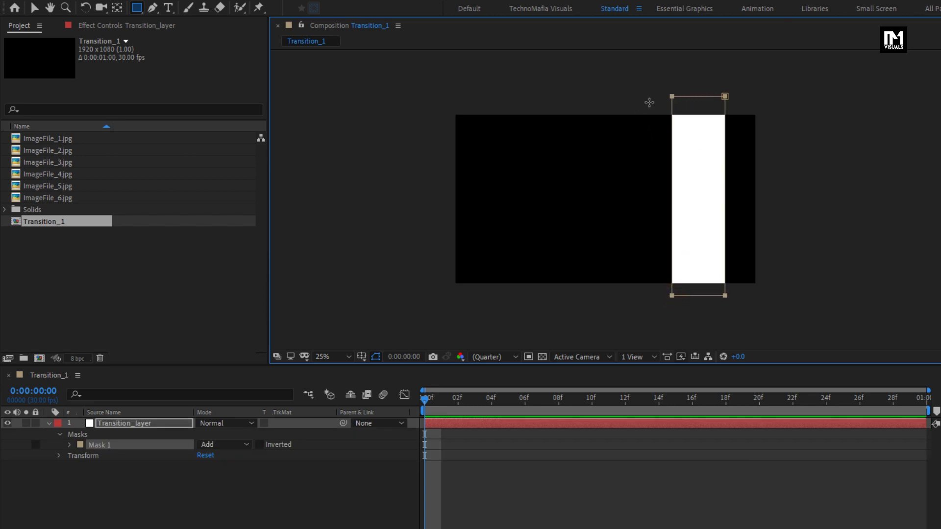
drag(652, 100, 634, 297)
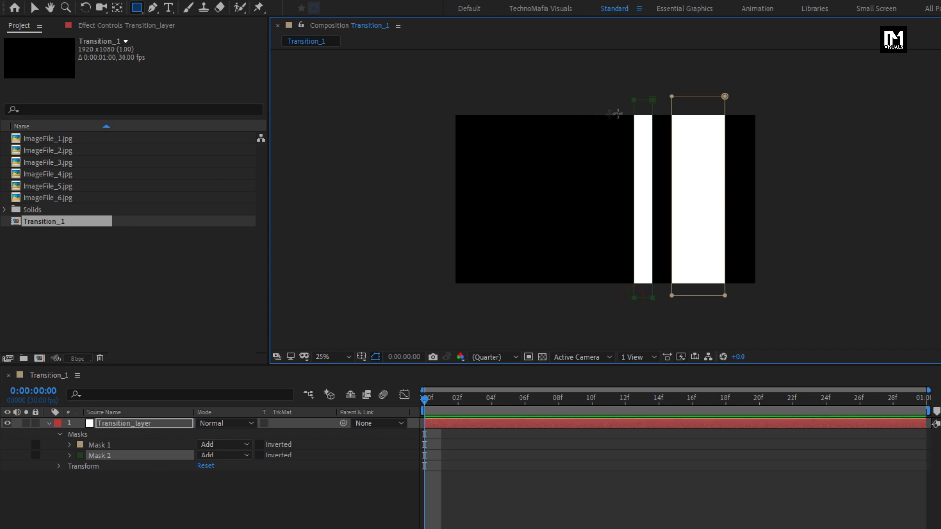
mouse_move(627, 110)
mouse_down()
mouse_move(561, 158)
mouse_move(554, 296)
mouse_up()
mouse_move(500, 107)
mouse_down()
mouse_move(513, 284)
mouse_move(524, 290)
mouse_up()
drag(567, 89, 512, 288)
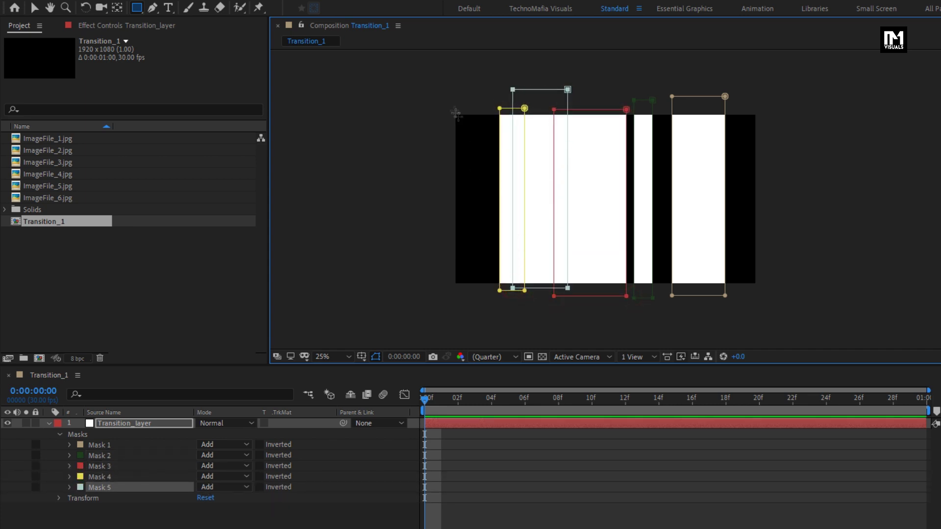
mouse_move(470, 100)
mouse_down()
mouse_move(505, 177)
mouse_move(505, 301)
mouse_up()
drag(479, 107, 431, 298)
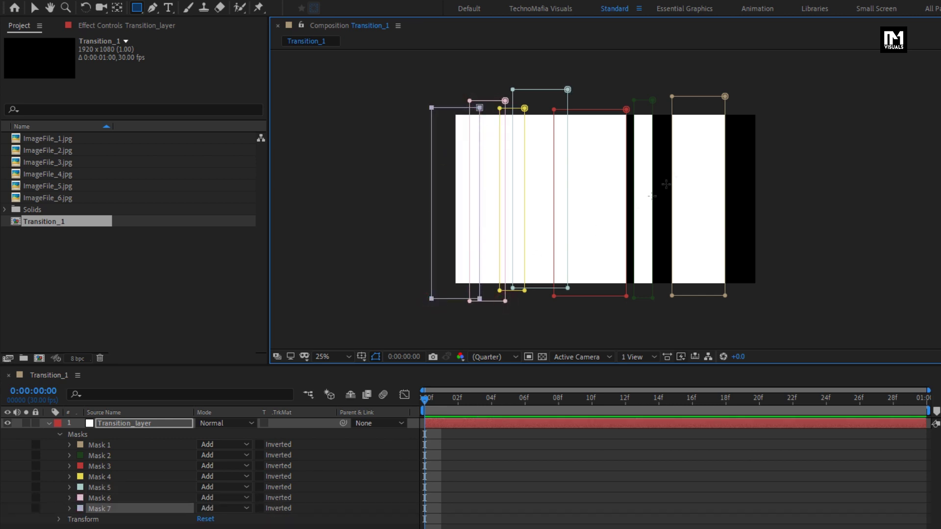
mouse_move(761, 105)
mouse_down()
mouse_move(700, 147)
mouse_move(706, 310)
mouse_up()
mouse_move(687, 107)
mouse_down()
mouse_move(642, 243)
mouse_move(640, 285)
mouse_up()
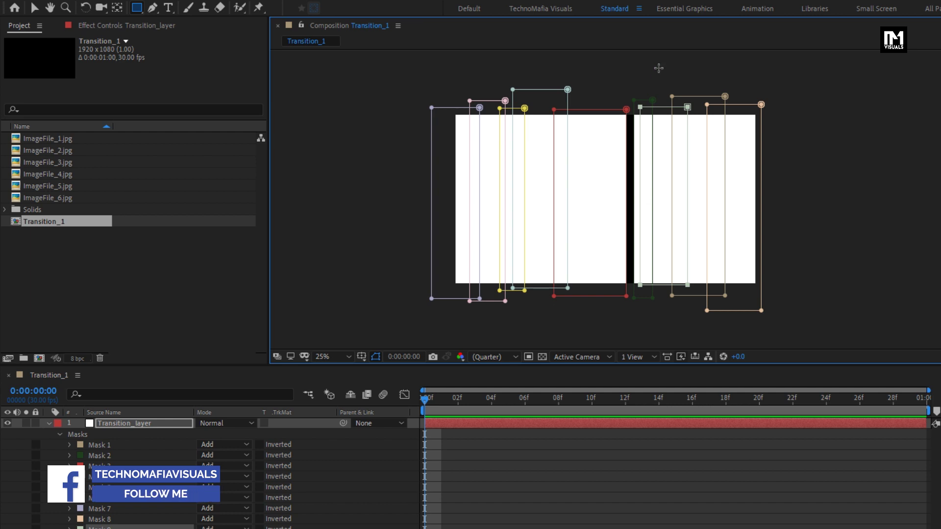
Nudge Mask 2 left until it overlaps Mask 3, closing the black gap between them
click(110, 456)
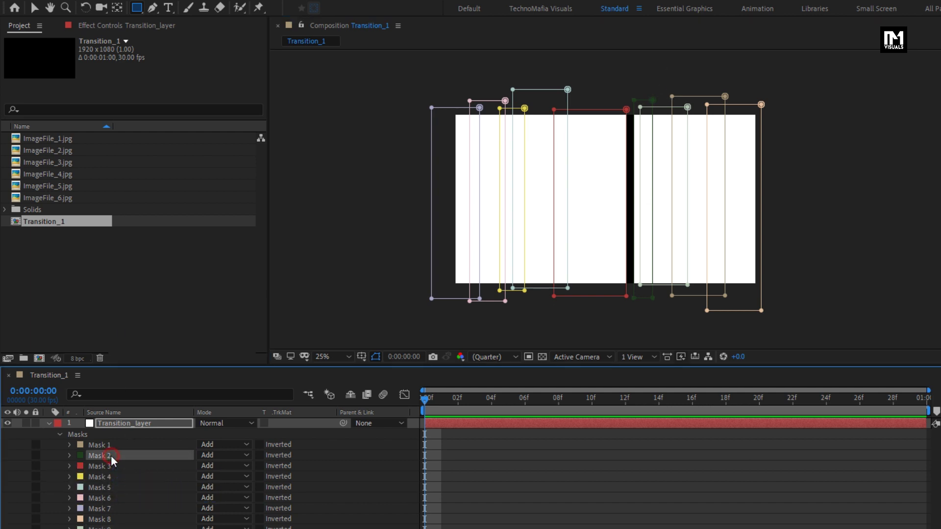
key(Left)
key(Left)
key(Left)
key(Left)
key(Left)
key(Left)
key(Left)
key(Left)
key(Left)
key(Left)
key(Left)
key(Left)
key(Left)
key(Left)
key(Left)
key(Left)
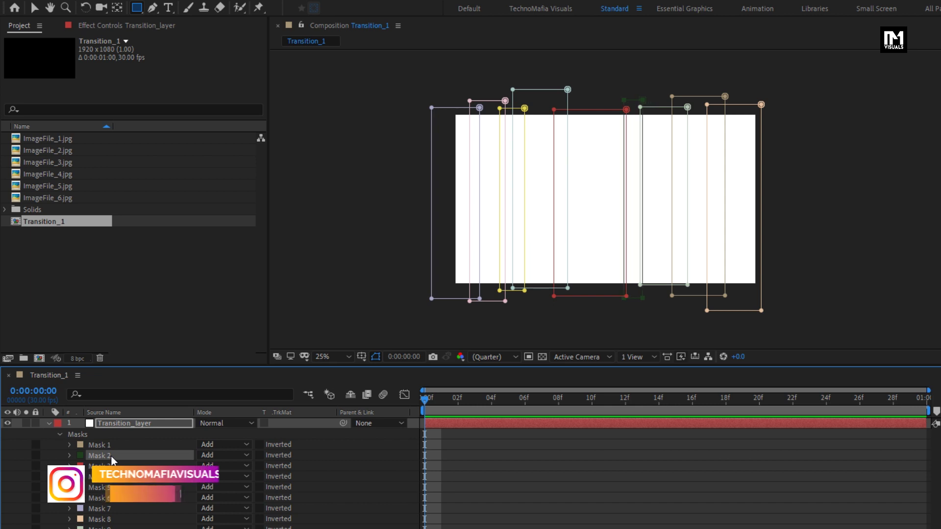
key(Left)
key(Left)
key(Left)
key(Left)
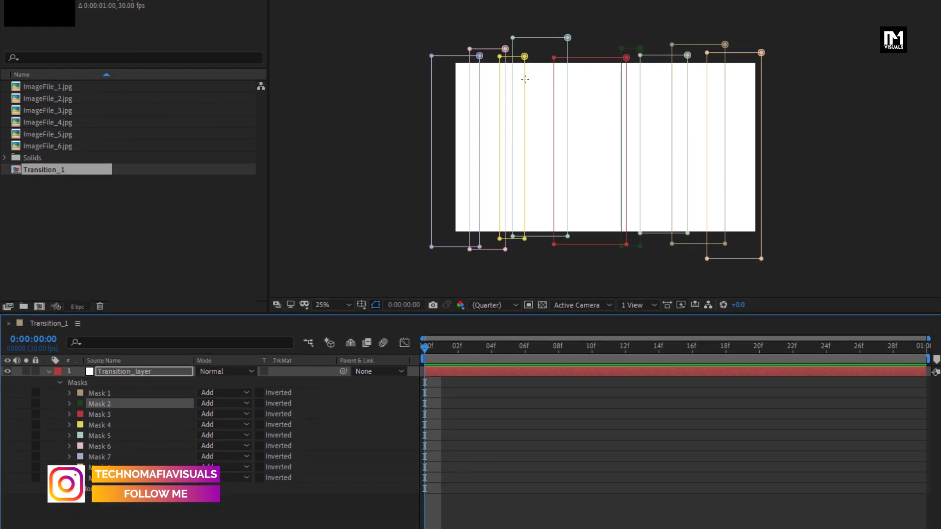
Delete Mask 4 and nudge Mask 6 right until it overlaps Mask 5, closing the gap
click(96, 425)
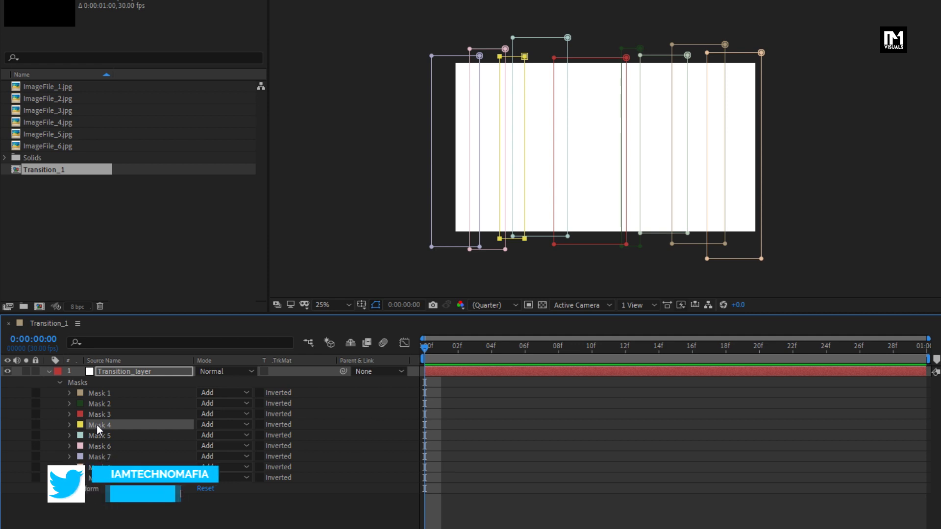
key(Delete)
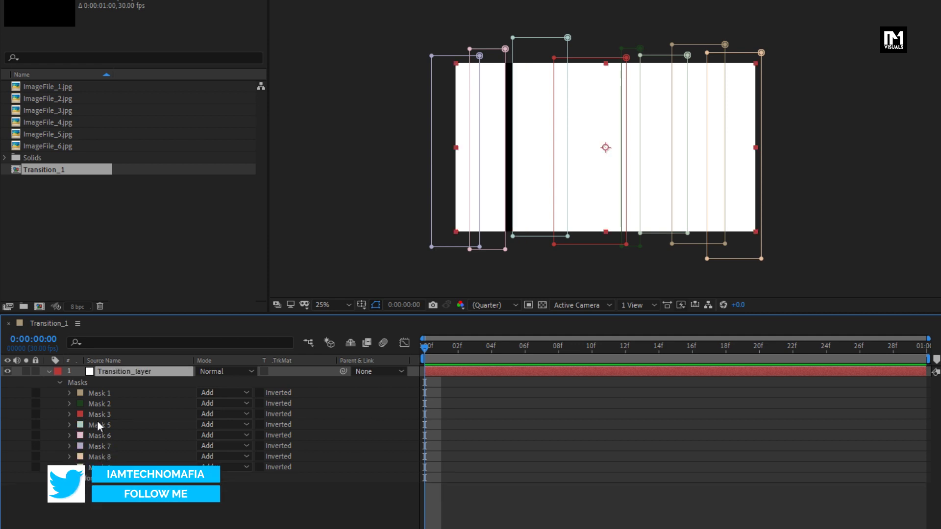
click(98, 433)
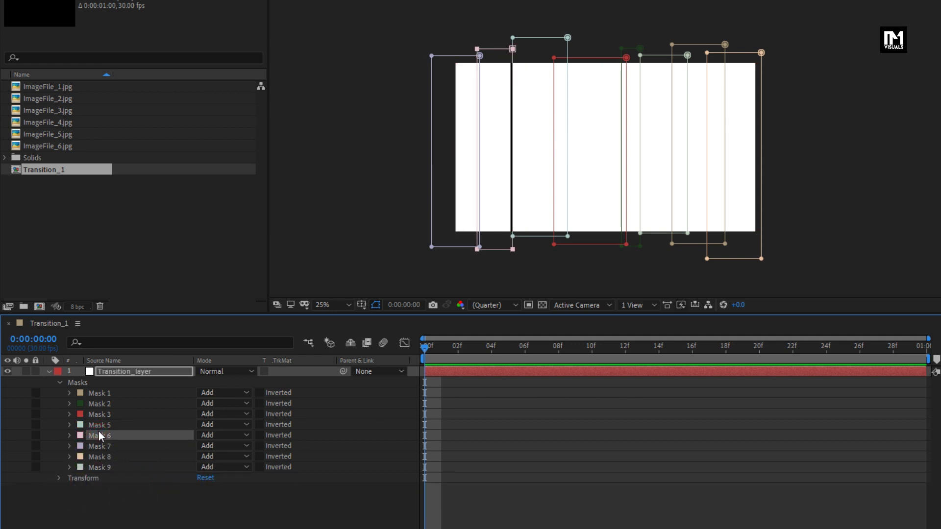
key(Right)
key(Right)
key(Right)
key(Right)
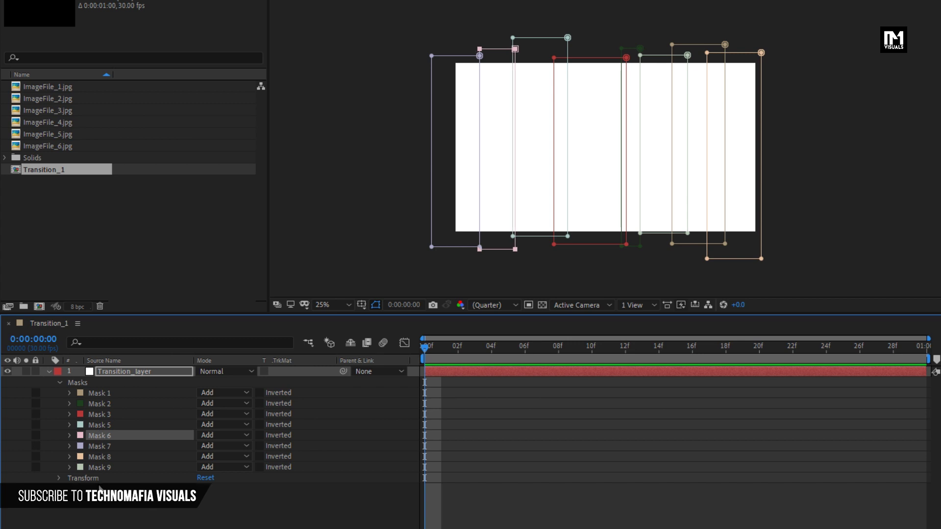
Add a Mask Path keyframe for Mask 1 at 0:00:00:10
drag(457, 346, 594, 354)
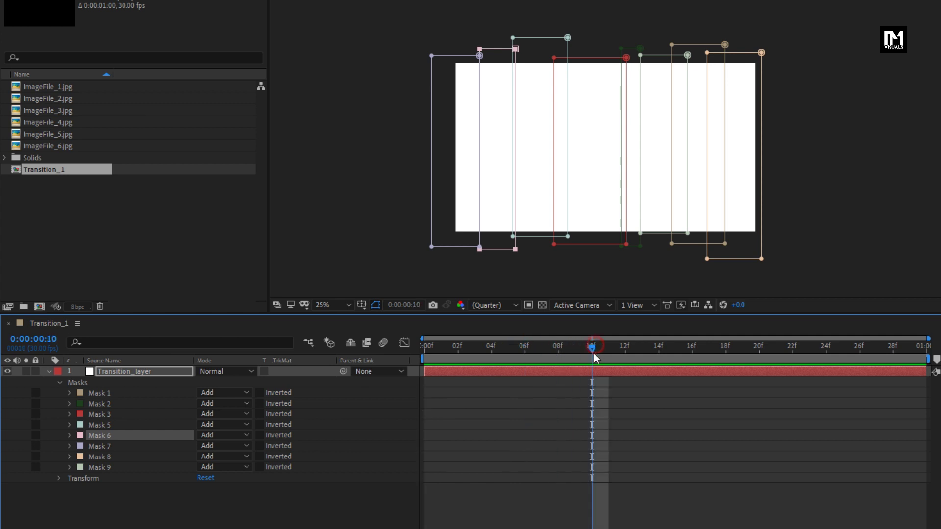
click(98, 394)
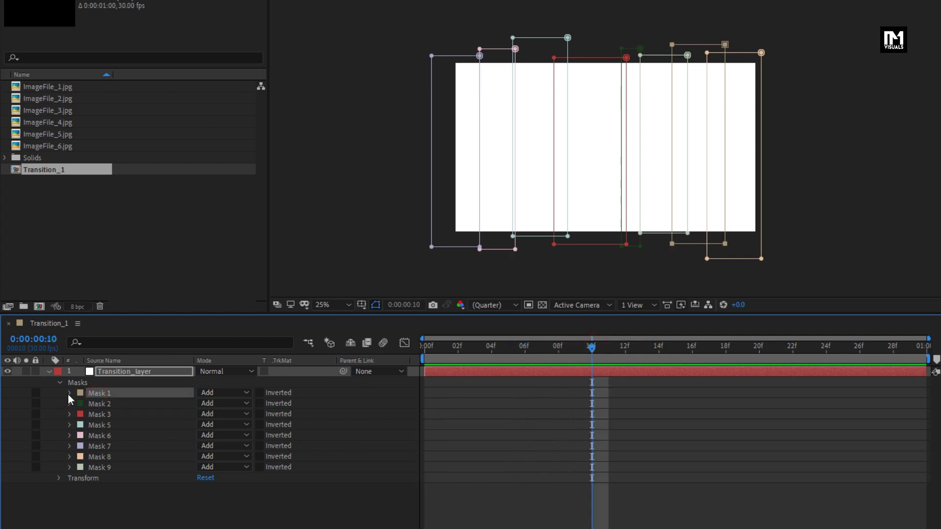
click(69, 393)
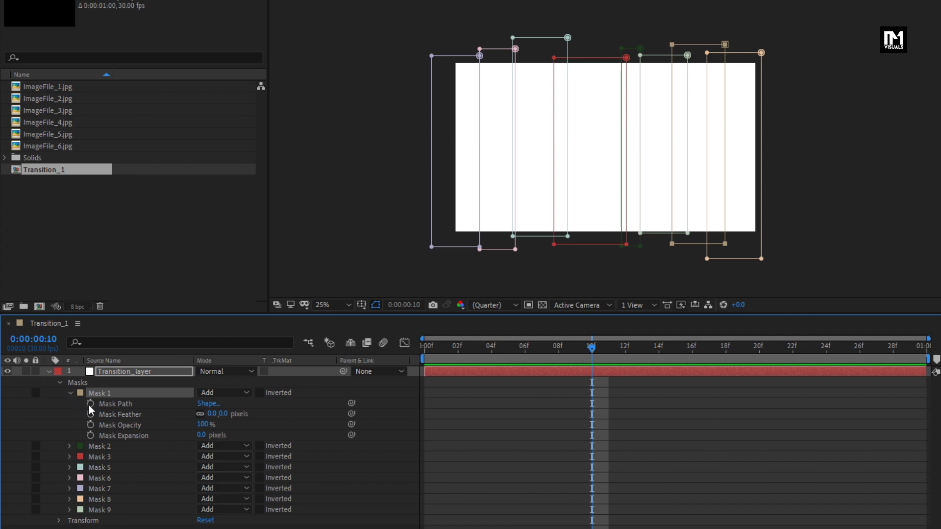
click(90, 404)
At 0:00:00:00, set Mask 1's shape bounding box to Top 0 and Bottom 0 in % of source
drag(475, 349, 391, 355)
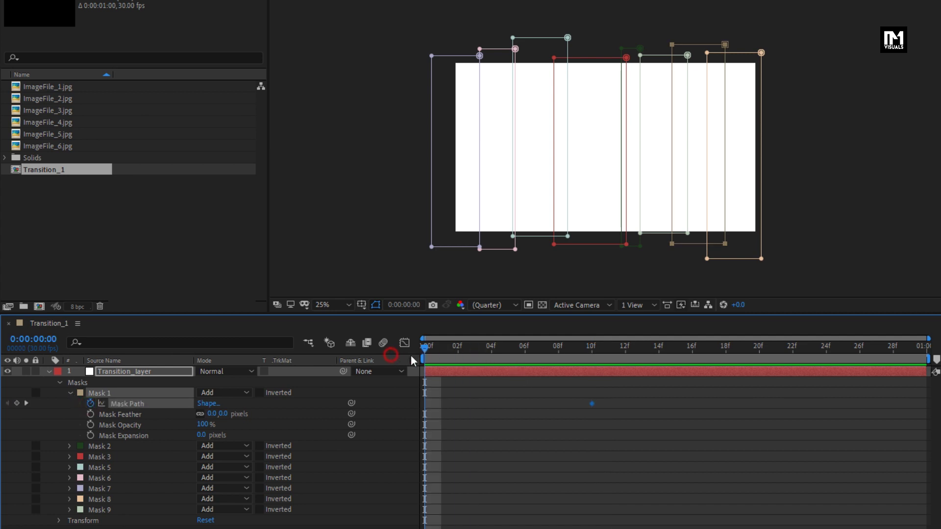
click(208, 404)
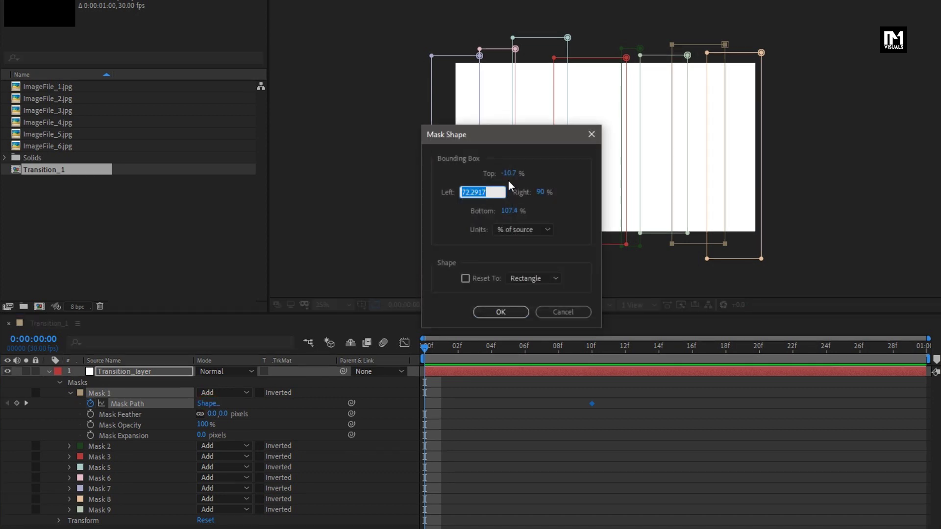
click(516, 232)
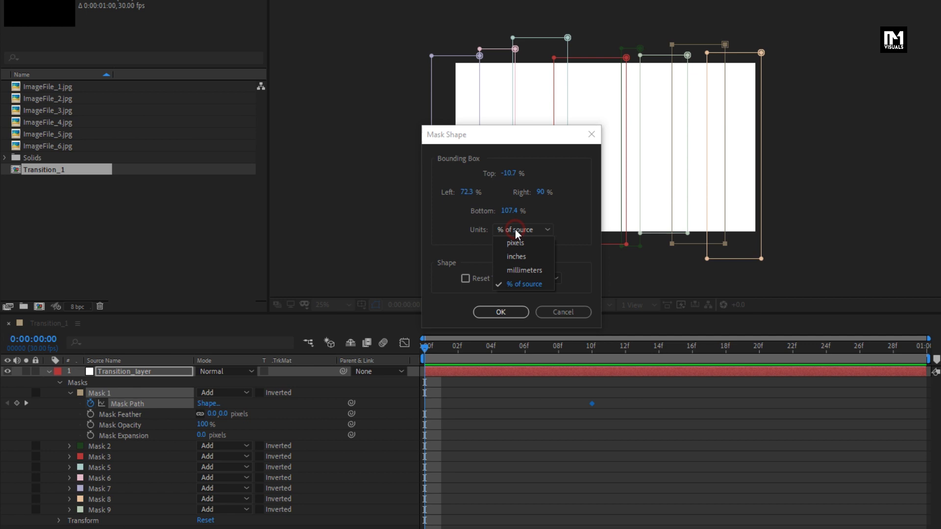
click(528, 288)
click(509, 174)
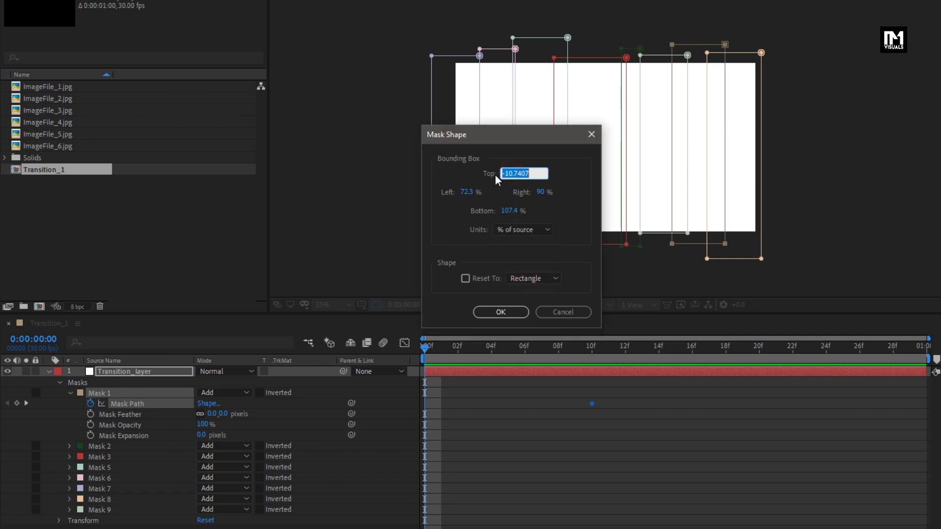
text(0)
click(506, 212)
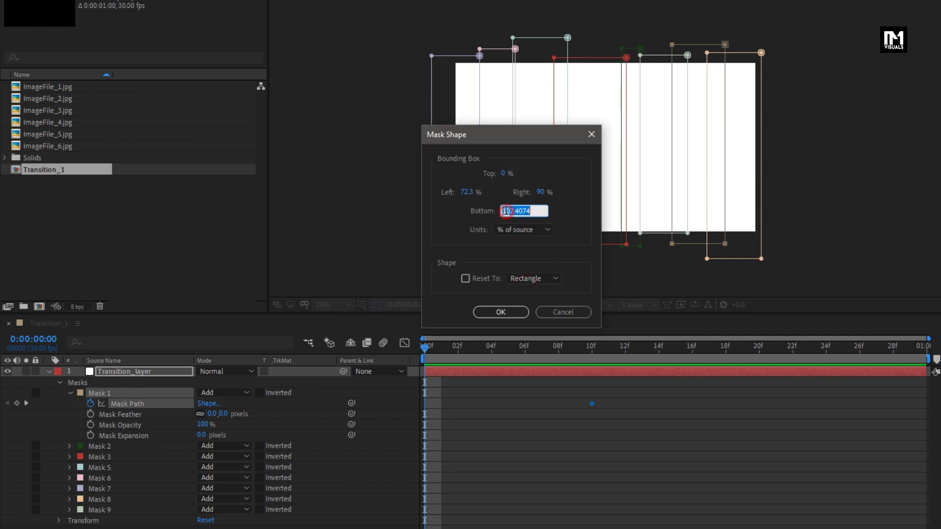
text(0)
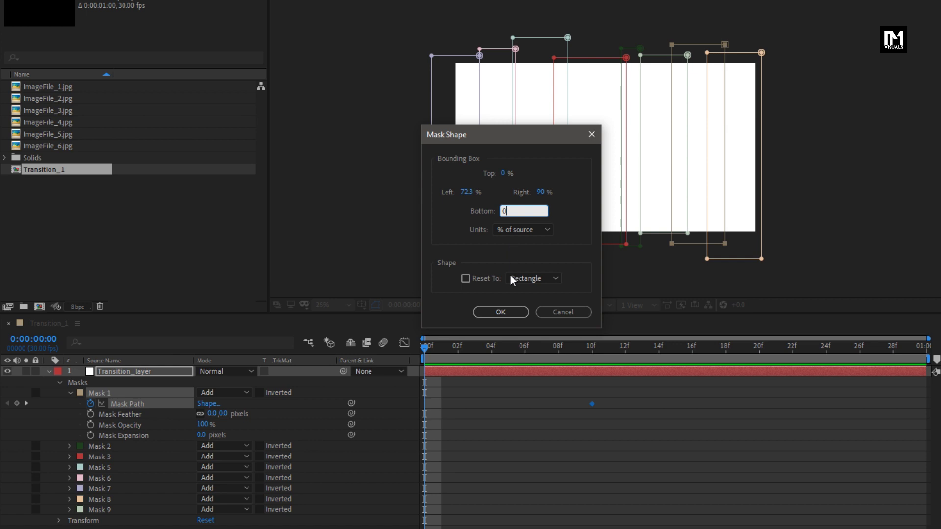
click(501, 312)
Add a Mask Path keyframe for Mask 2 at 0:00:00:10
drag(426, 351, 588, 342)
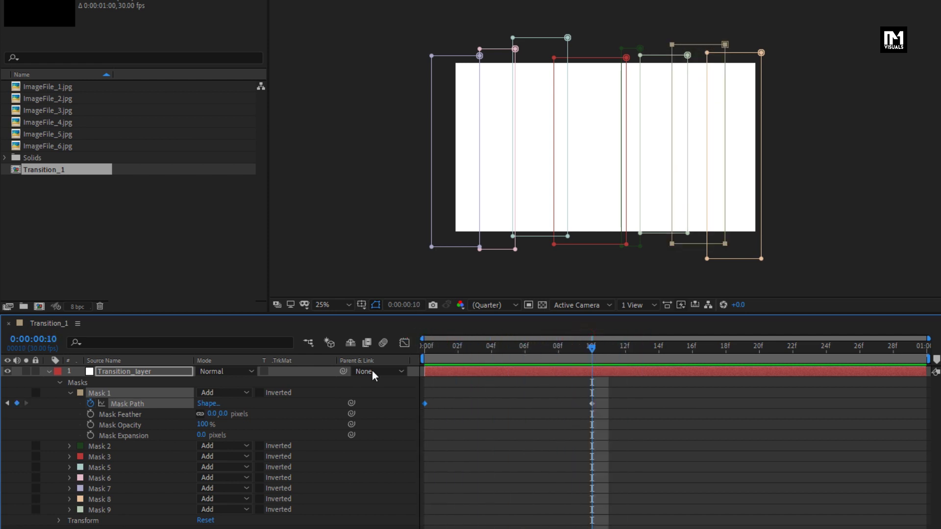
click(71, 393)
click(84, 403)
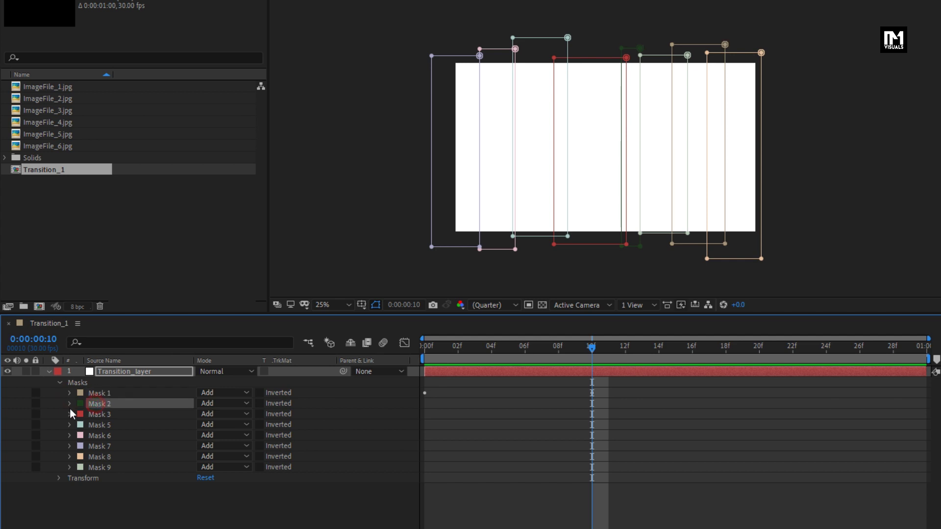
click(68, 405)
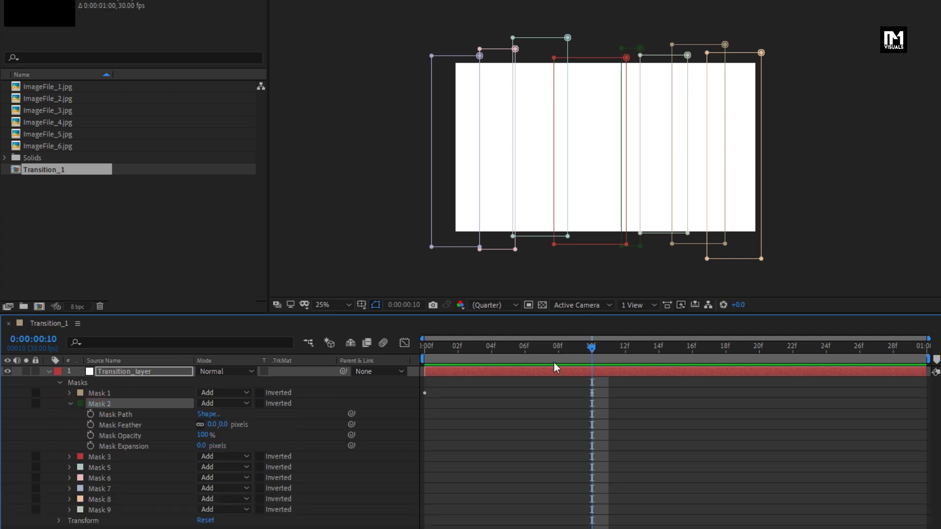
click(91, 414)
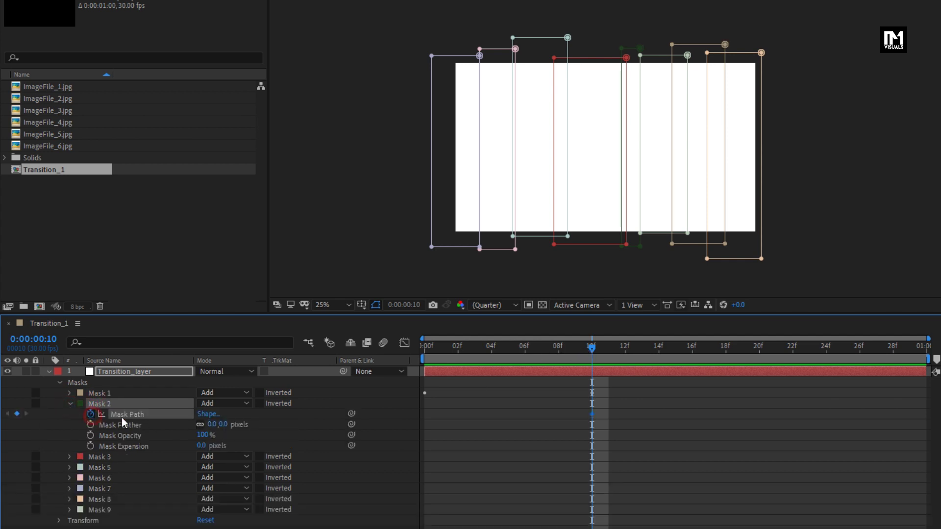
At 0:00:00:00, set the Bottom of Mask 2's shape bounding box to 0%
click(425, 353)
click(208, 414)
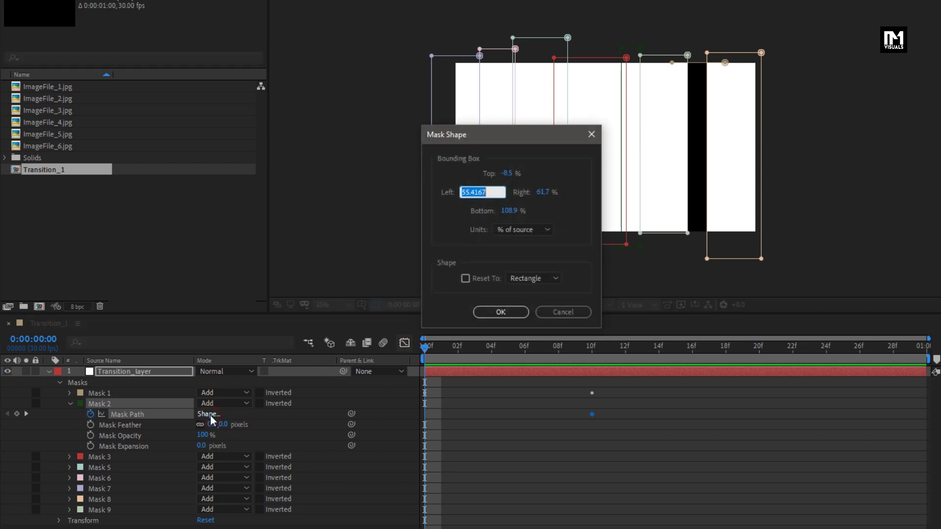
click(507, 212)
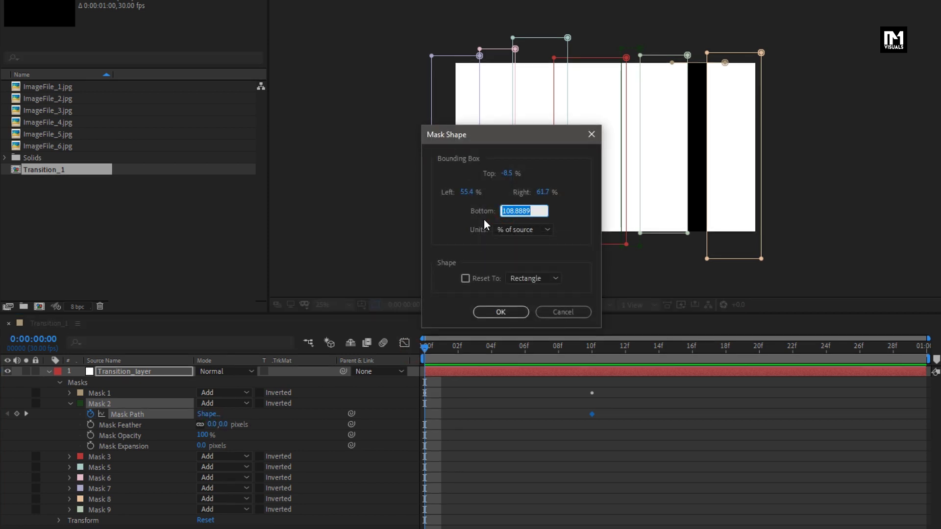
text(0)
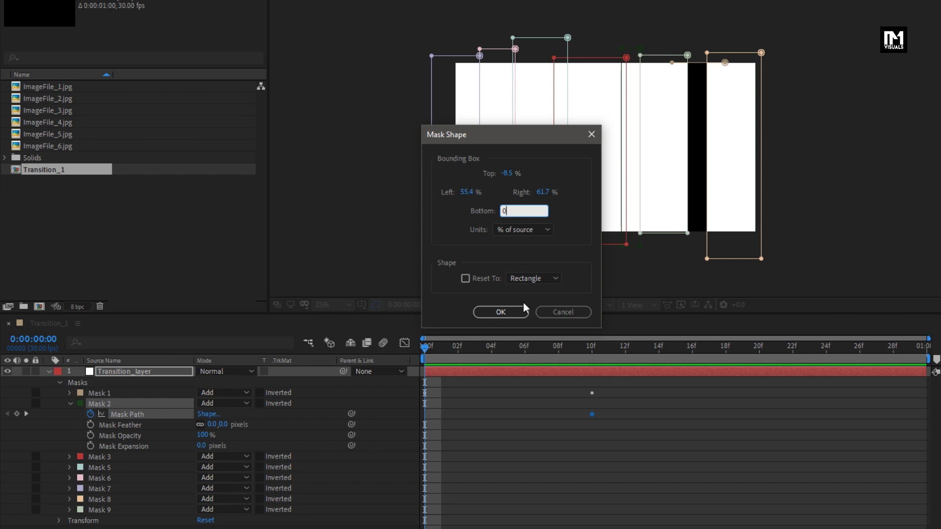
click(507, 312)
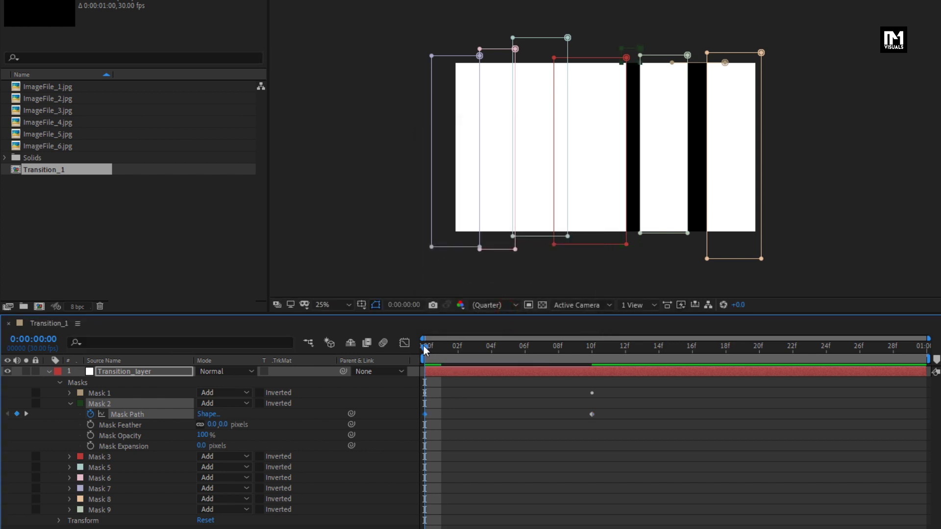
Add a Mask Path keyframe for Mask 3 at 0:00:00:10
drag(423, 346, 591, 348)
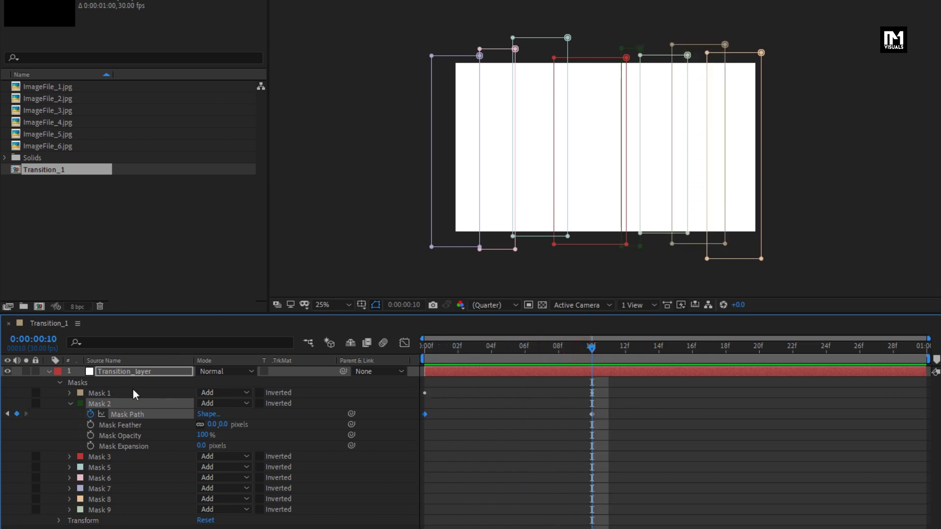
click(70, 402)
click(85, 414)
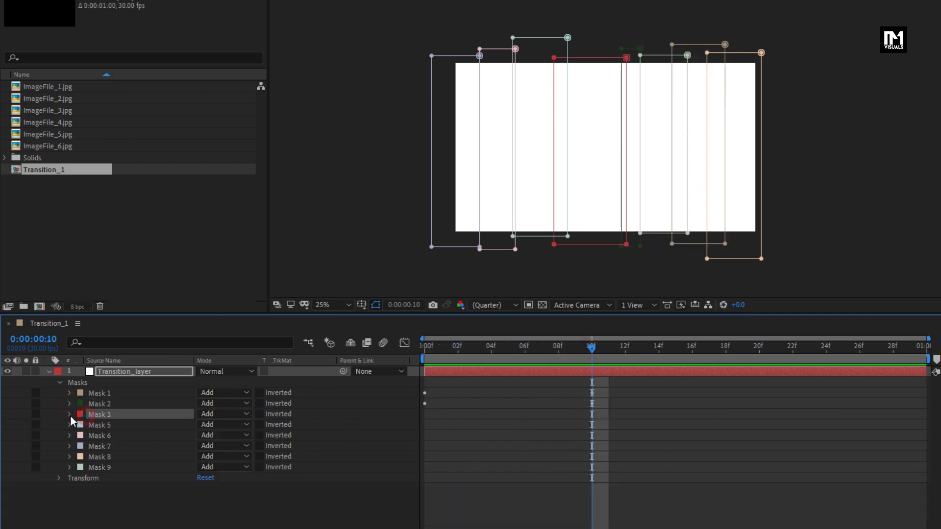
click(70, 415)
click(90, 425)
At 0:00:00:00, set the Bottom of Mask 3's shape bounding box to 0%
click(425, 347)
click(209, 425)
click(507, 211)
text(0)
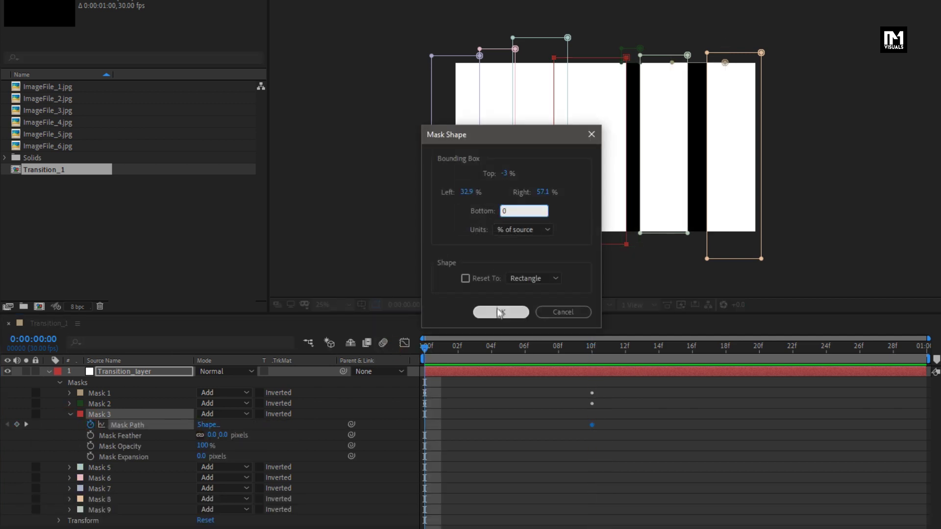
click(498, 312)
Add a Mask Path keyframe for Mask 5 at 0:00:00:10
click(70, 414)
click(93, 425)
click(70, 425)
click(592, 348)
click(90, 436)
At 0:00:00:00, set the Bottom of Mask 5's shape bounding box to 0%
click(425, 348)
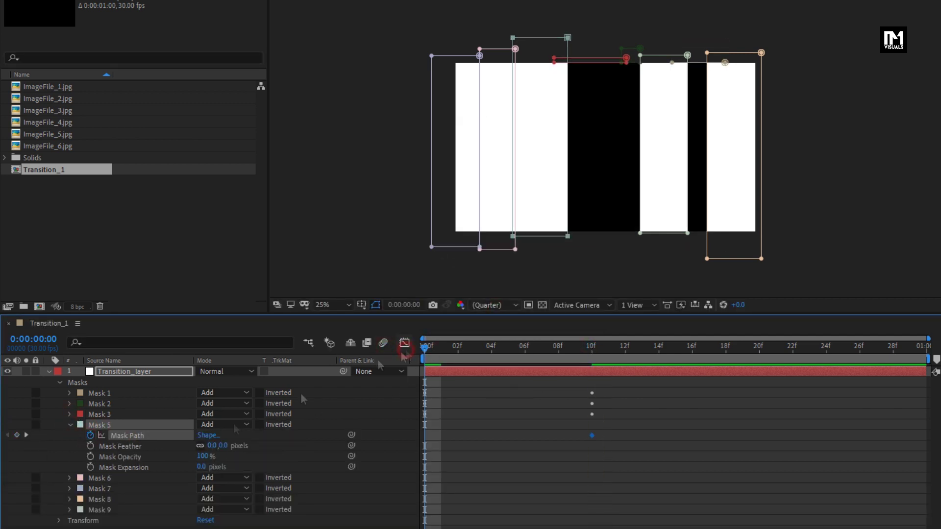
click(208, 435)
click(508, 212)
text(03)
click(501, 312)
Add a Mask Path keyframe for Mask 6 at 0:00:00:10
click(70, 425)
click(96, 436)
click(70, 436)
click(591, 347)
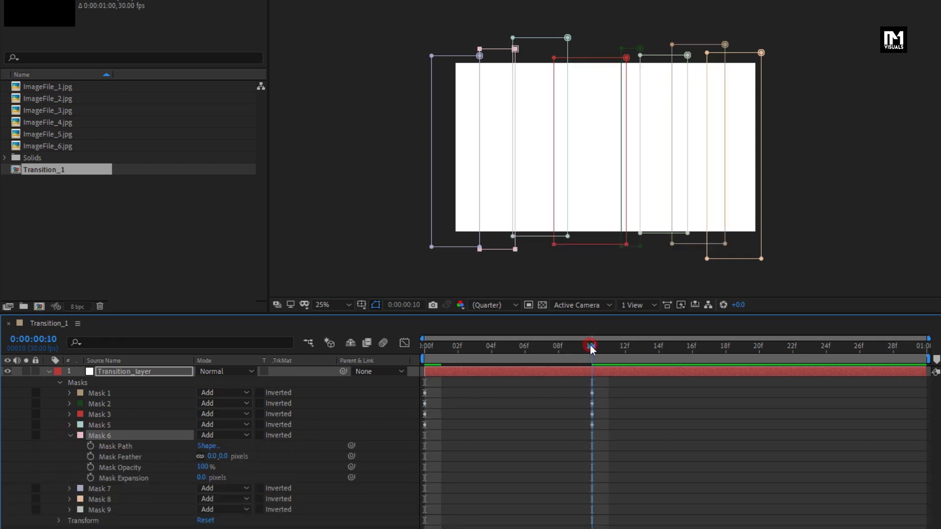
click(90, 446)
At 0:00:00:00, set the Bottom of Mask 6's shape bounding box to 0%
click(425, 348)
click(208, 446)
click(508, 212)
text(0)
click(501, 311)
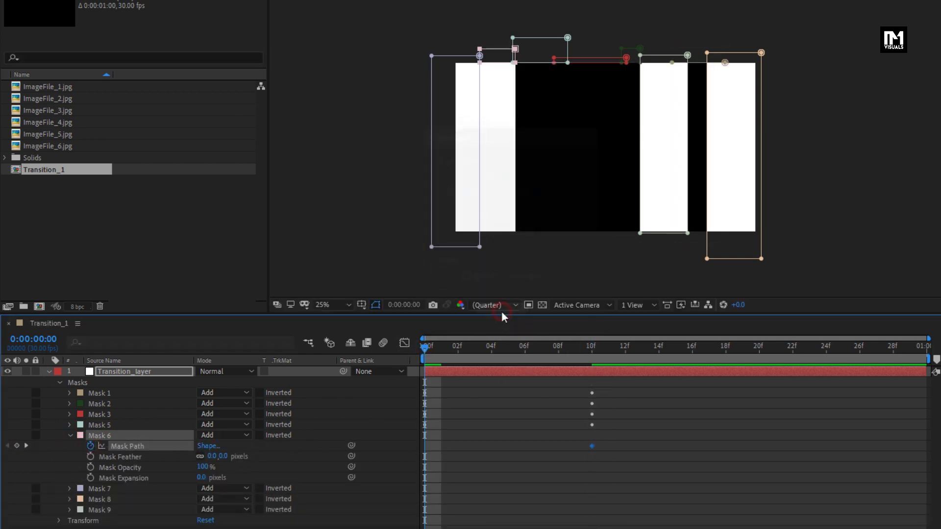
Add a Mask Path keyframe for Mask 7 at 0:00:00:10
click(70, 435)
click(96, 446)
click(70, 445)
click(591, 347)
click(90, 457)
At 0:00:00:00, set the Bottom of Mask 7's shape bounding box to 0%
click(425, 348)
click(208, 456)
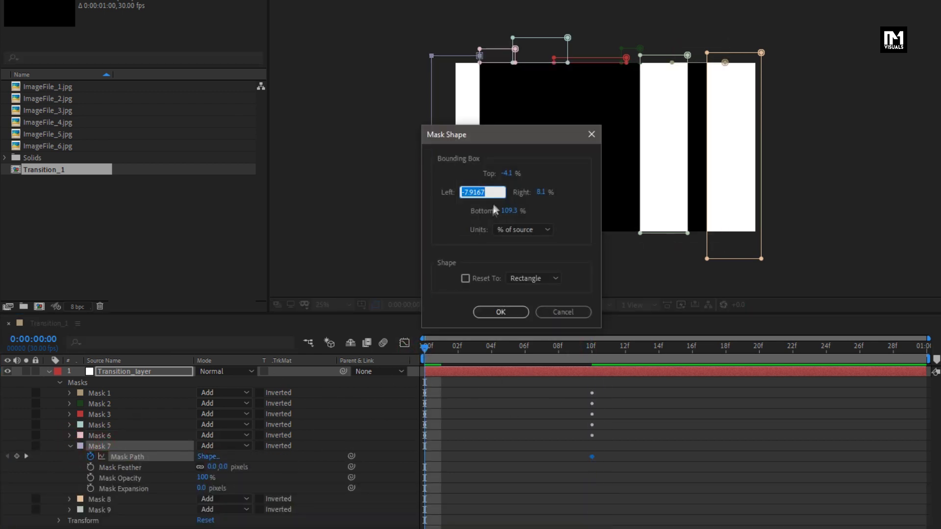
click(508, 211)
text(0)
click(501, 311)
Add a Mask Path keyframe for Mask 8 at 0:00:00:10
click(70, 446)
click(96, 456)
click(70, 456)
click(591, 347)
click(90, 467)
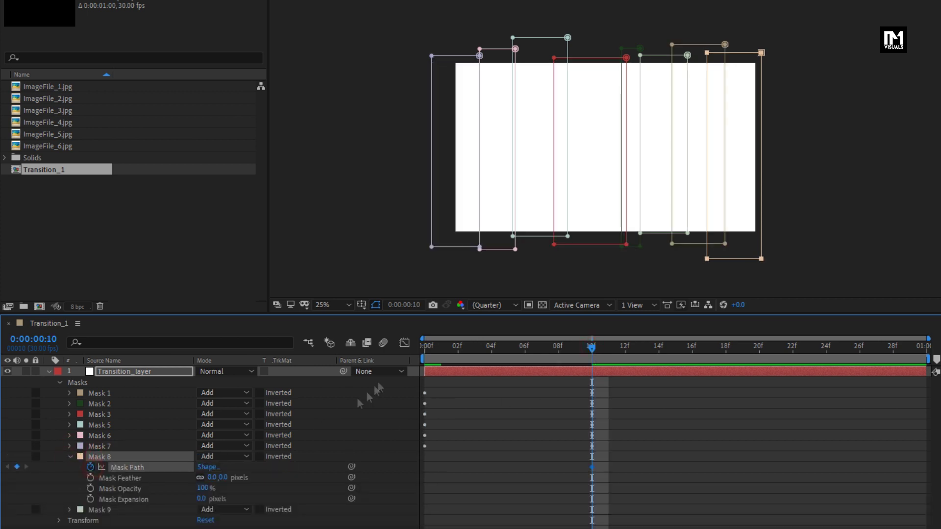
At 0:00:00:00, set the Bottom of Mask 8's shape bounding box to 0%
click(425, 348)
click(209, 467)
click(508, 211)
text(0)
click(501, 311)
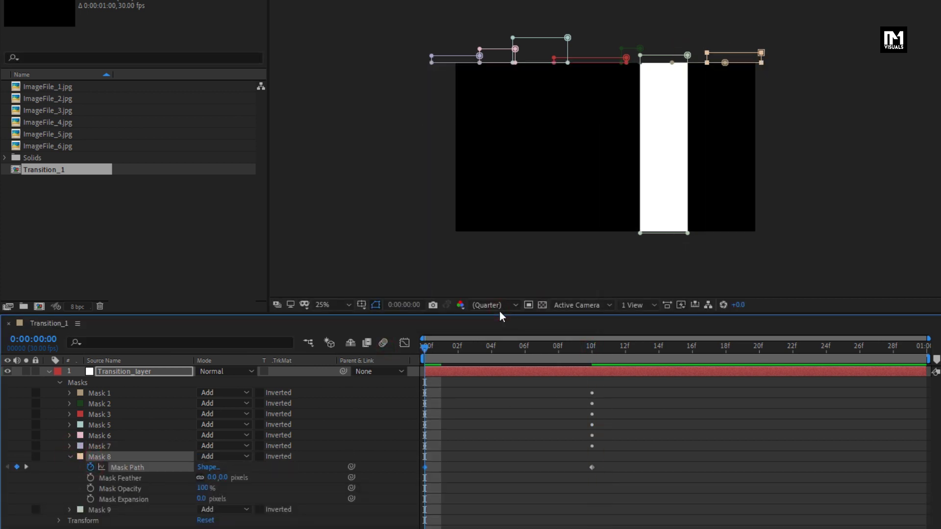
Add a Mask Path keyframe for Mask 9 at 0:00:00:10
click(591, 347)
click(70, 456)
click(95, 467)
click(71, 467)
click(90, 478)
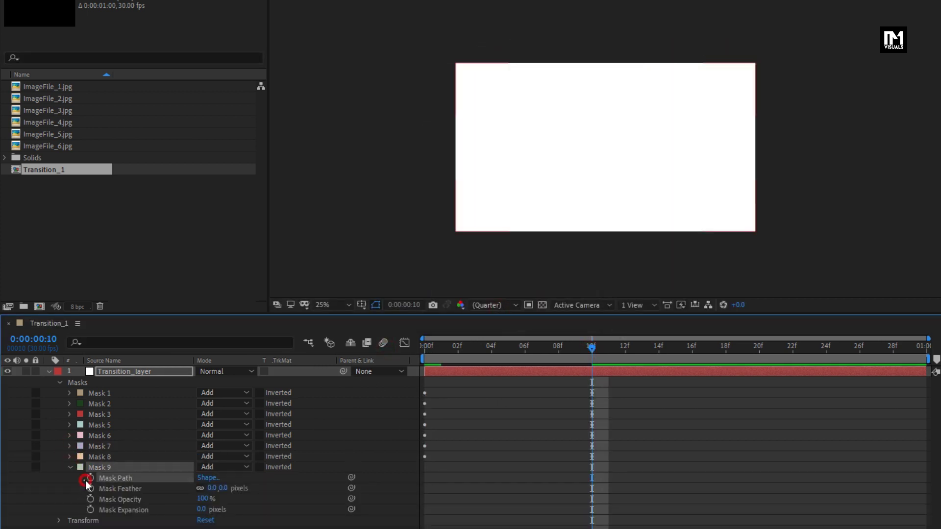
At 0:00:00:00, set the Bottom of Mask 9's shape bounding box to 0%
click(424, 347)
click(209, 478)
click(508, 211)
text(0)
click(501, 311)
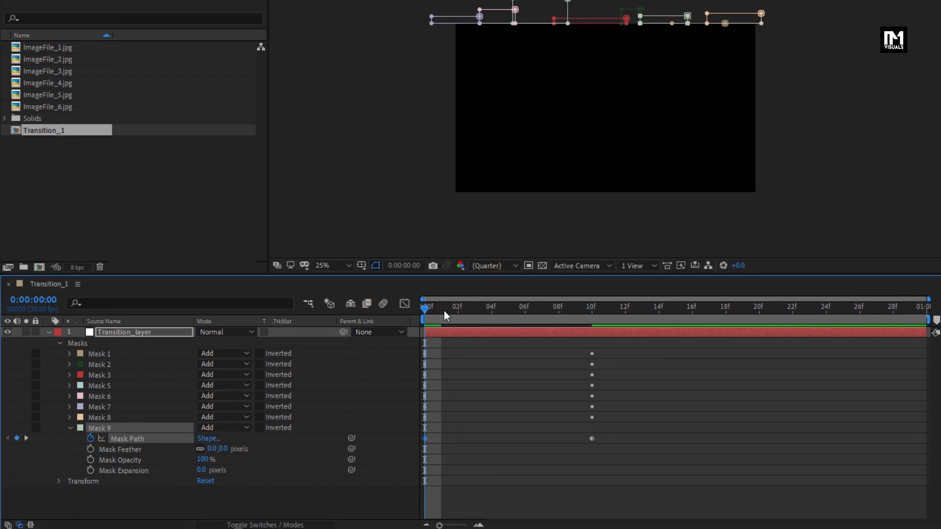
Collapse Mask 9 and reveal only the keyframed properties of Transition_layer
mouse_move(424, 312)
mouse_down()
mouse_move(596, 306)
mouse_move(425, 320)
mouse_up()
key(u)
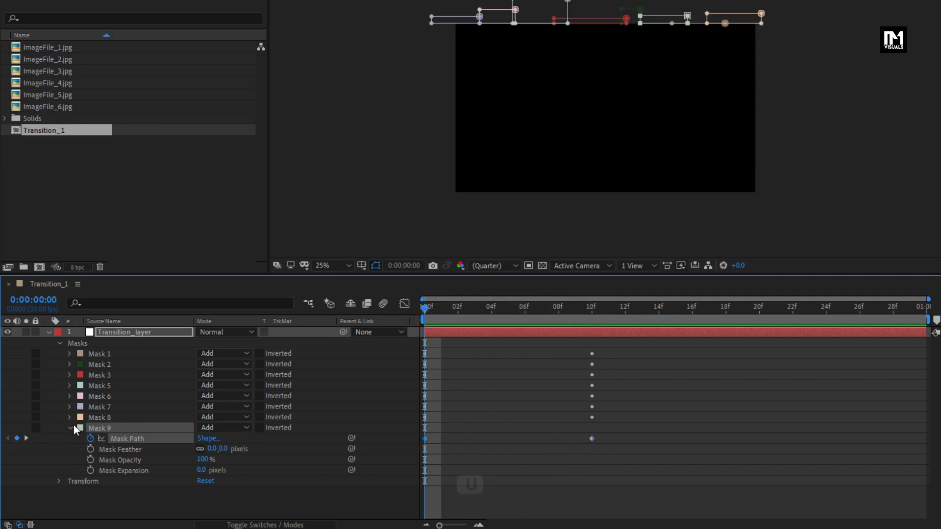
click(71, 428)
click(110, 333)
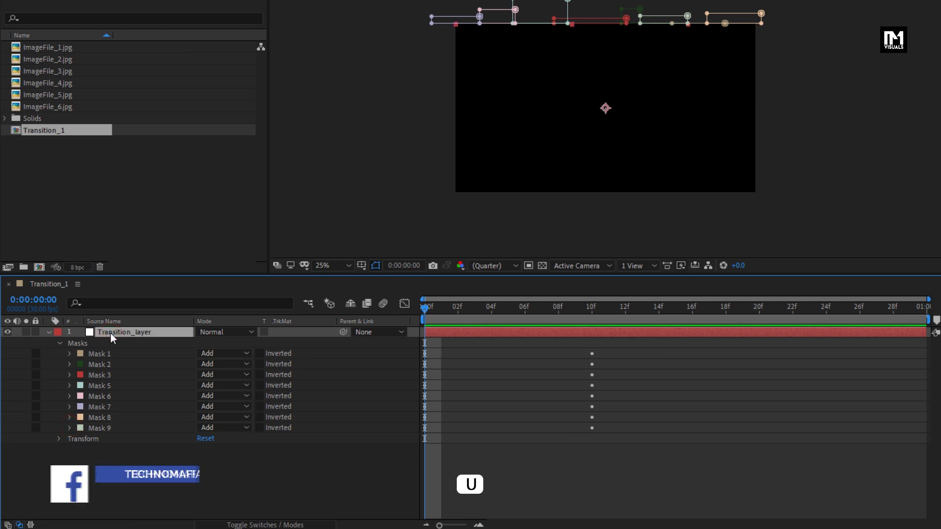
key(u)
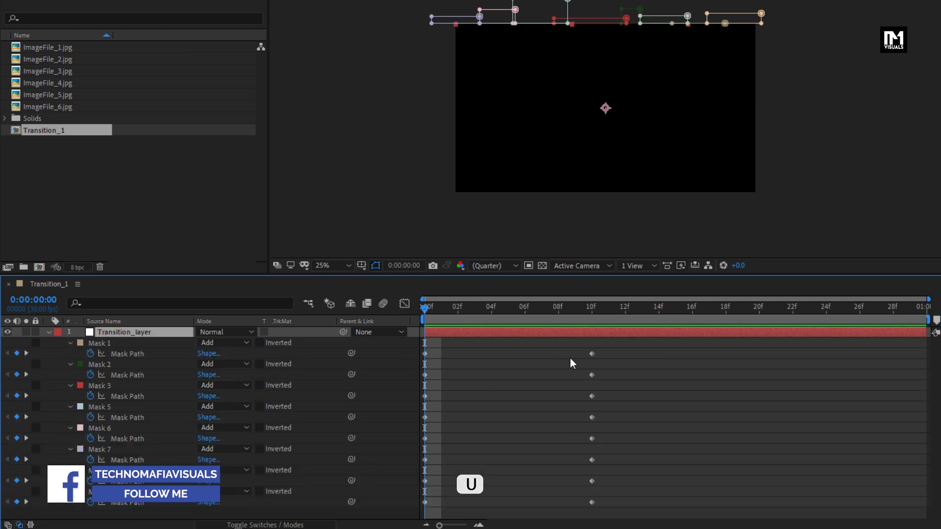
Apply Easy Ease to all Mask Path keyframes of Transition_layer
drag(615, 346, 400, 522)
right_click(425, 504)
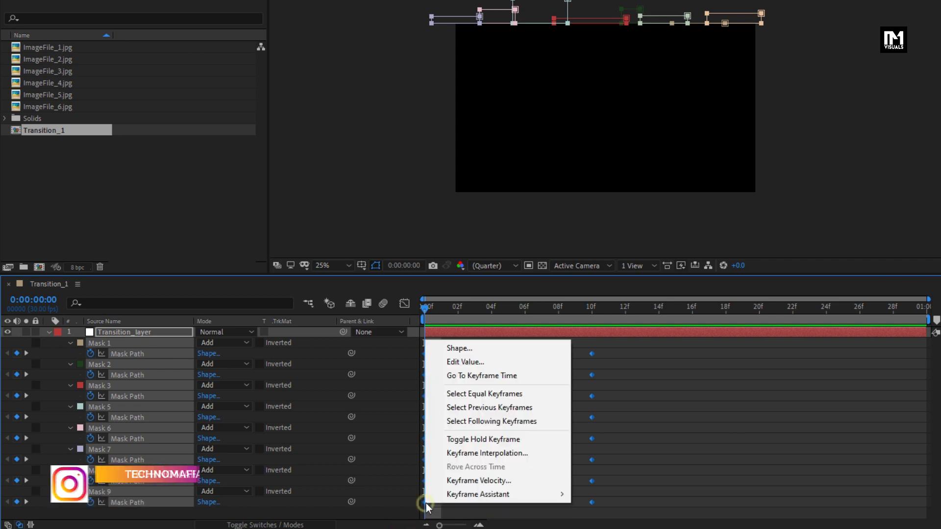
mouse_move(505, 494)
click(610, 413)
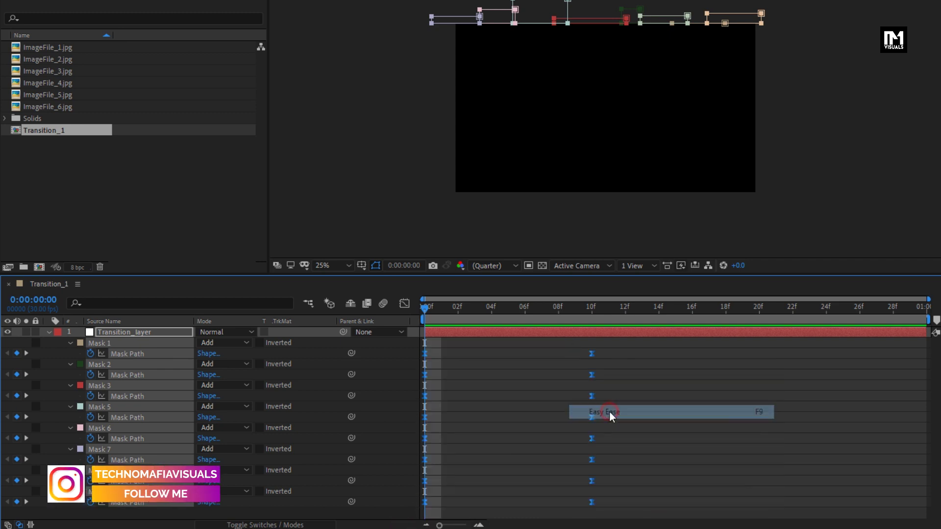
In the speed graph, increase the incoming influence of the ending Mask Path keyframes to 100%, then return to the keyframe view
click(405, 303)
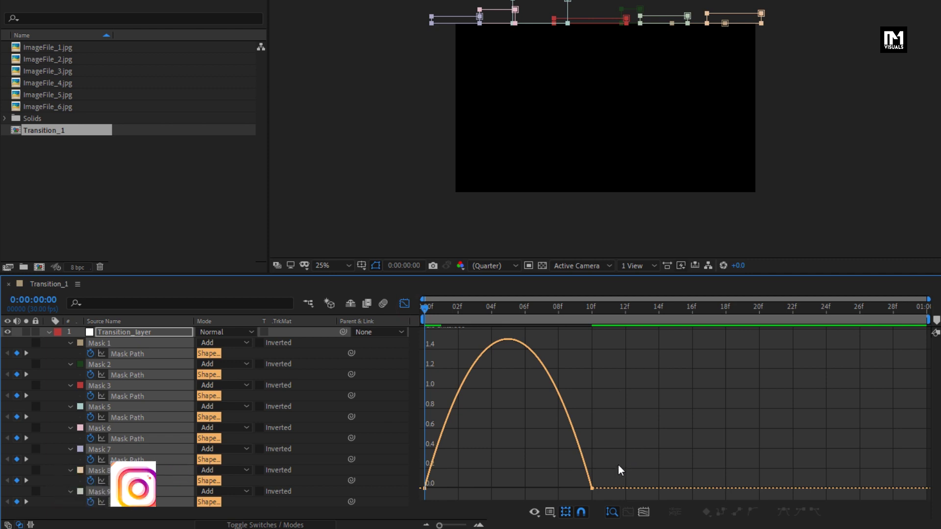
click(592, 488)
drag(564, 485, 498, 483)
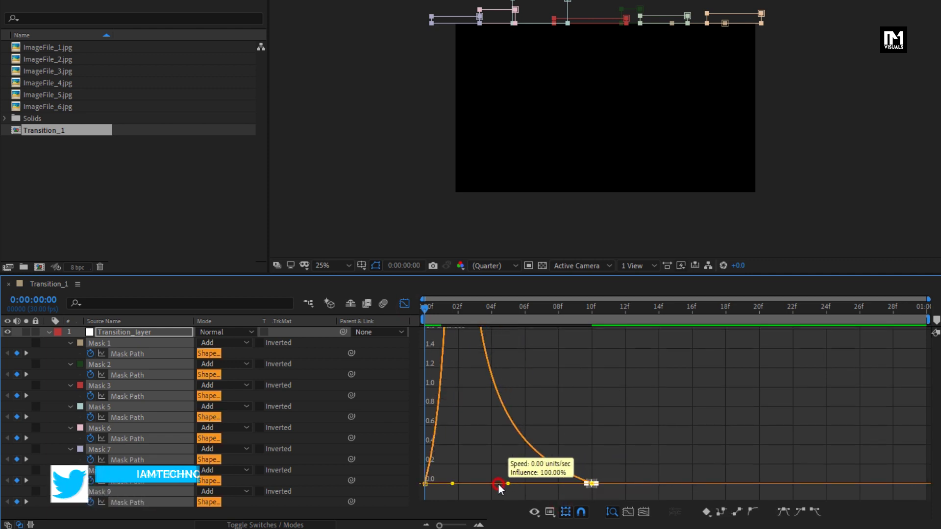
click(409, 303)
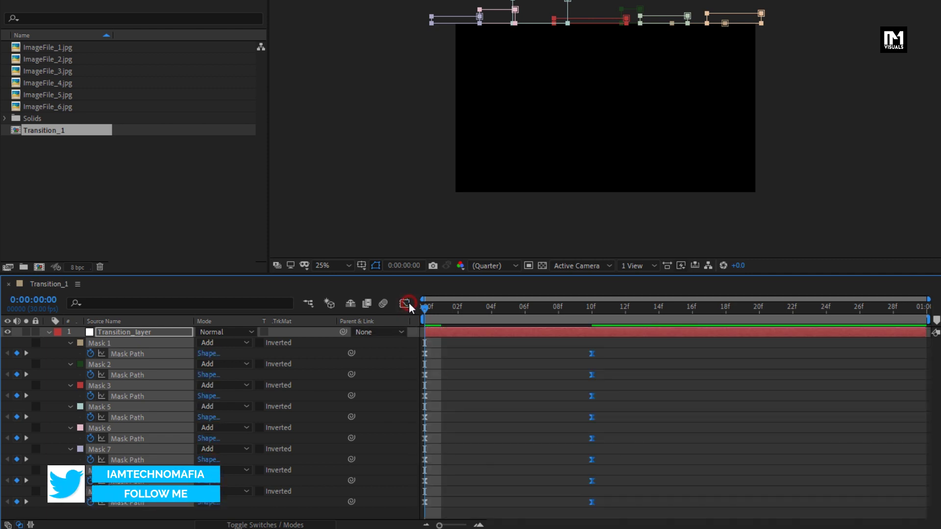
Stagger the Mask Path keyframes: move Mask 2's to frames 3 and 13, Mask 5's to 2 and 12, and Mask 6's to 2 and 11
click(517, 378)
drag(603, 373, 474, 377)
drag(576, 420, 460, 418)
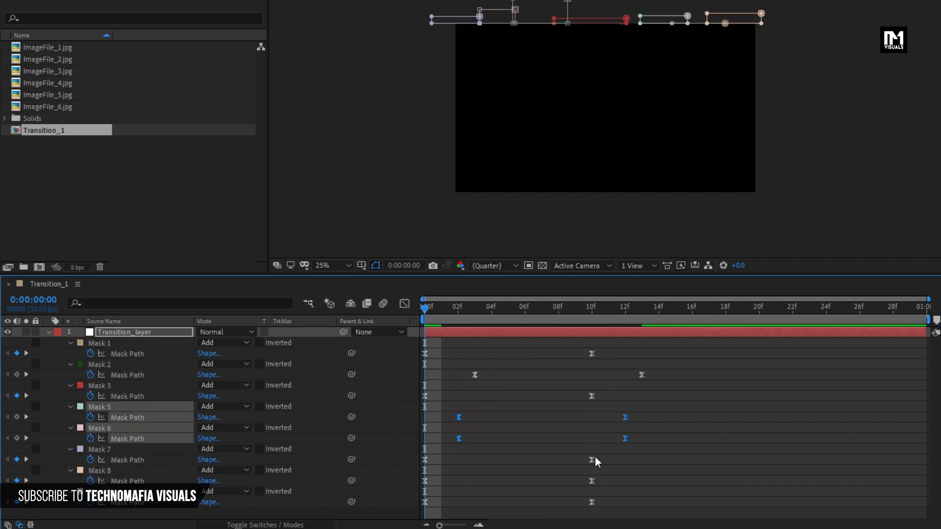
click(562, 448)
drag(625, 439, 608, 438)
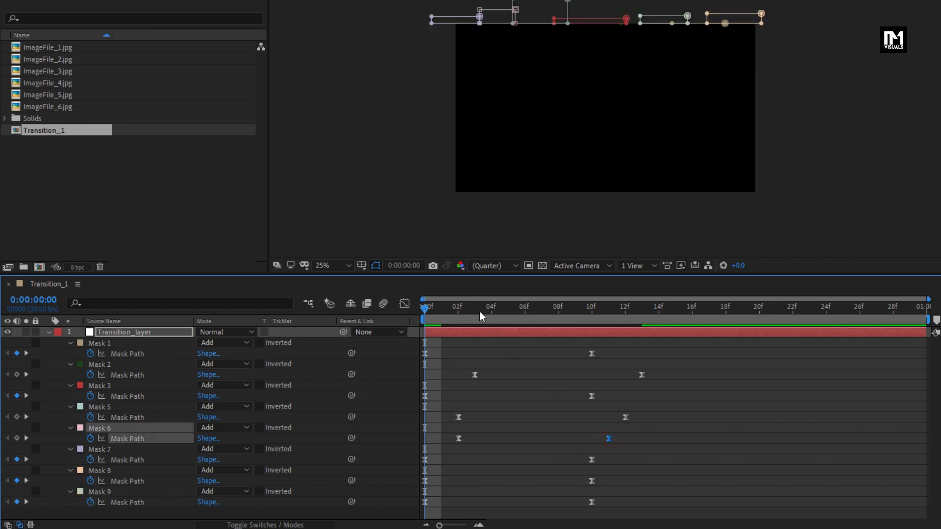
Stagger the Mask Path keyframes: move Mask 9's to frames 3 and 13, Mask 7's to 4 and 14, and Mask 1's to 5 and 15
mouse_move(480, 316)
mouse_down()
mouse_move(519, 316)
mouse_move(475, 315)
mouse_up()
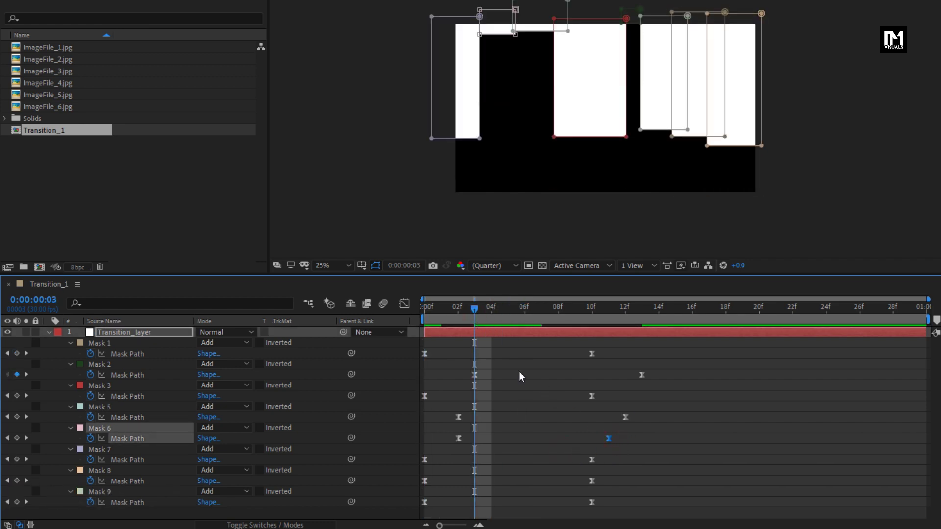
drag(606, 498, 475, 505)
drag(475, 310, 499, 317)
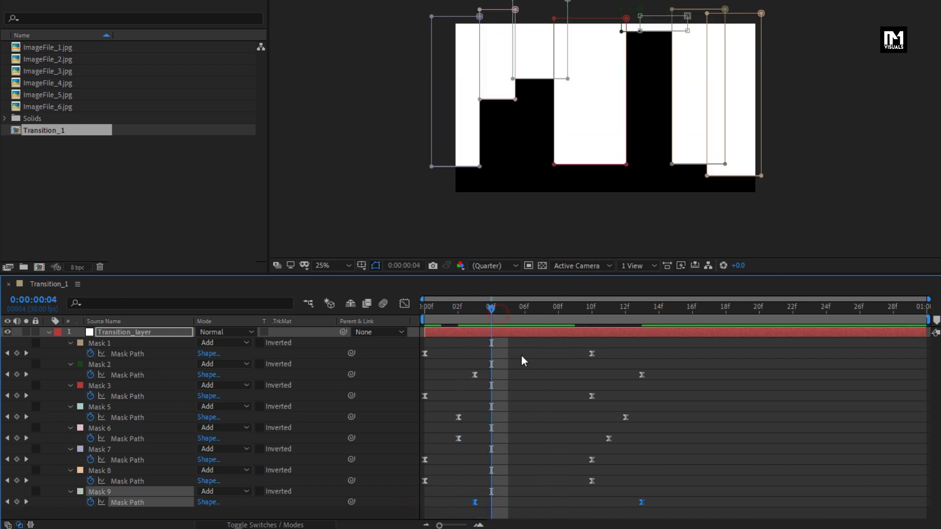
drag(606, 457, 495, 460)
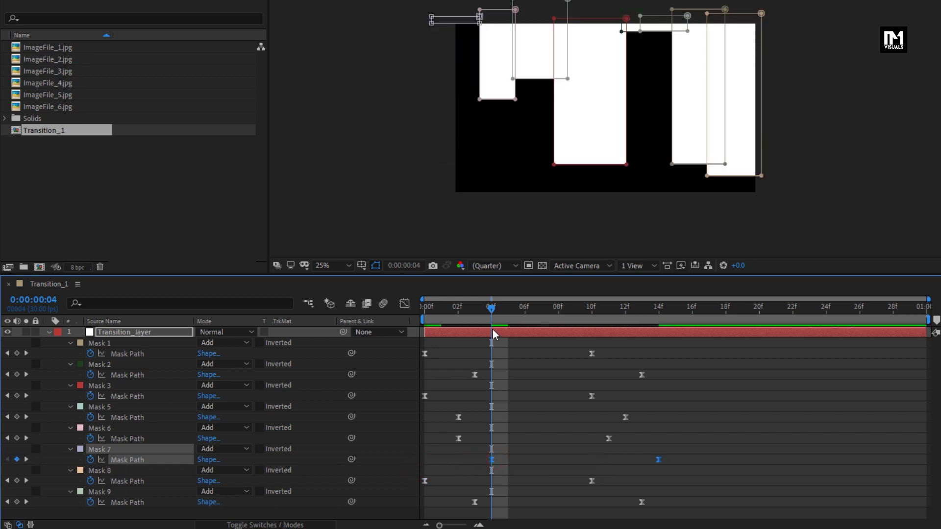
drag(492, 316, 545, 308)
drag(609, 345, 516, 352)
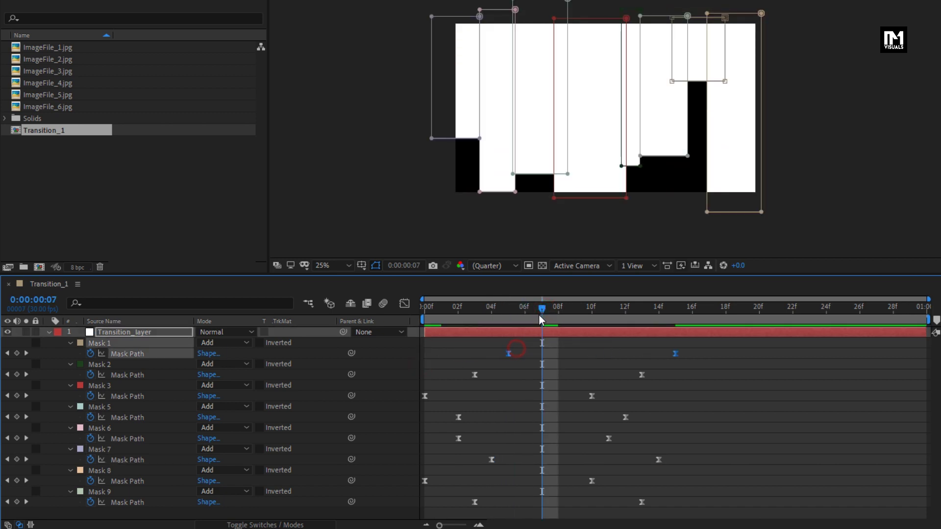
drag(542, 317, 435, 337)
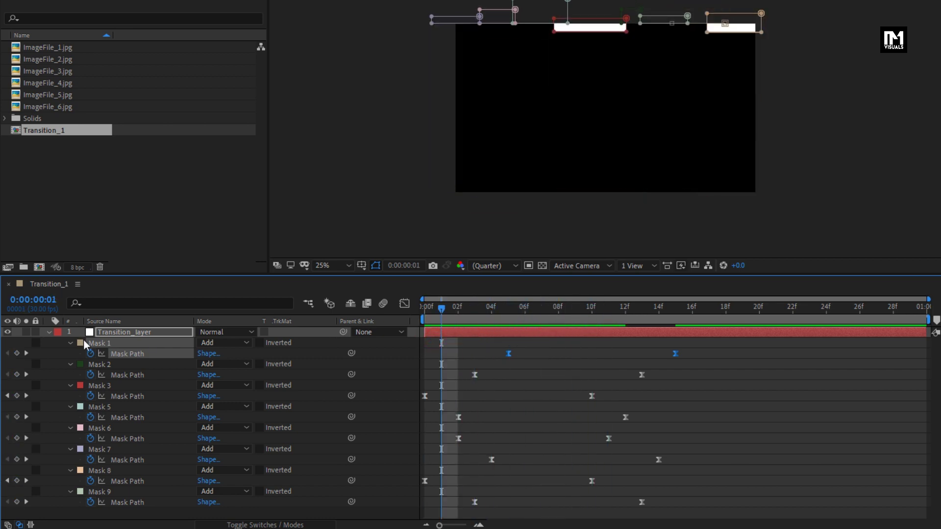
click(49, 332)
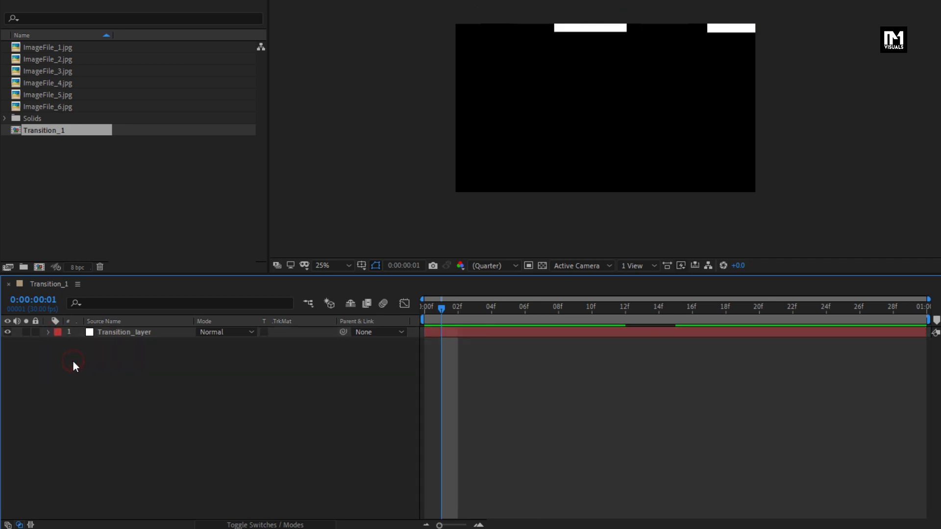
Duplicate the Transition_1 composition twice and open the copies, Transition_2 and Transition_3
click(37, 225)
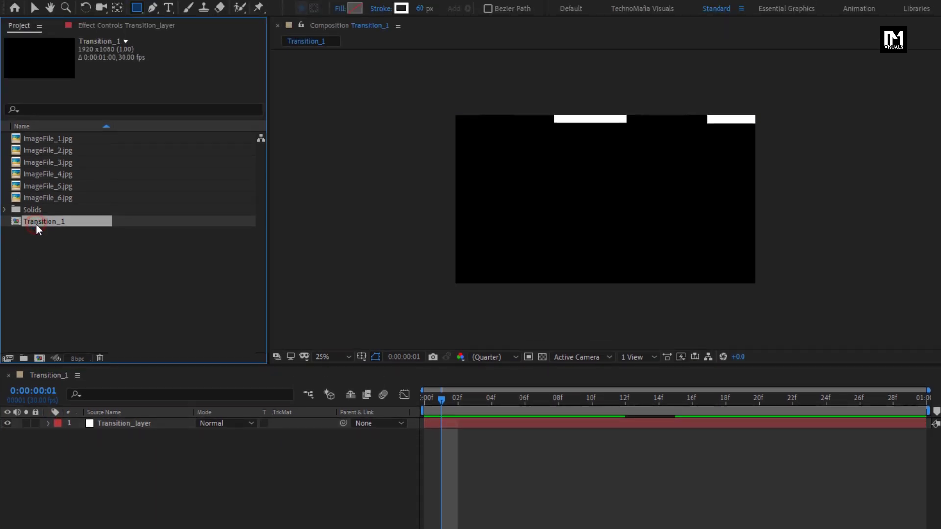
key(ctrl+d)
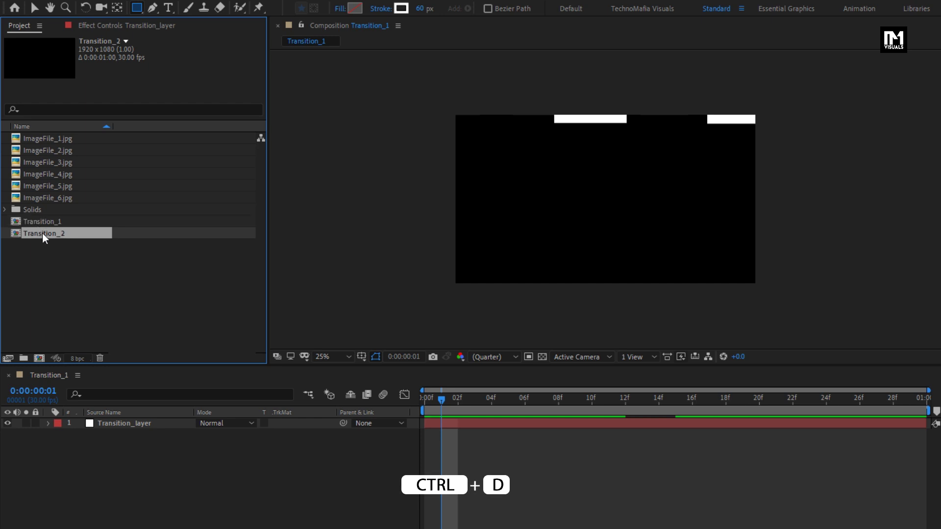
key(ctrl+d)
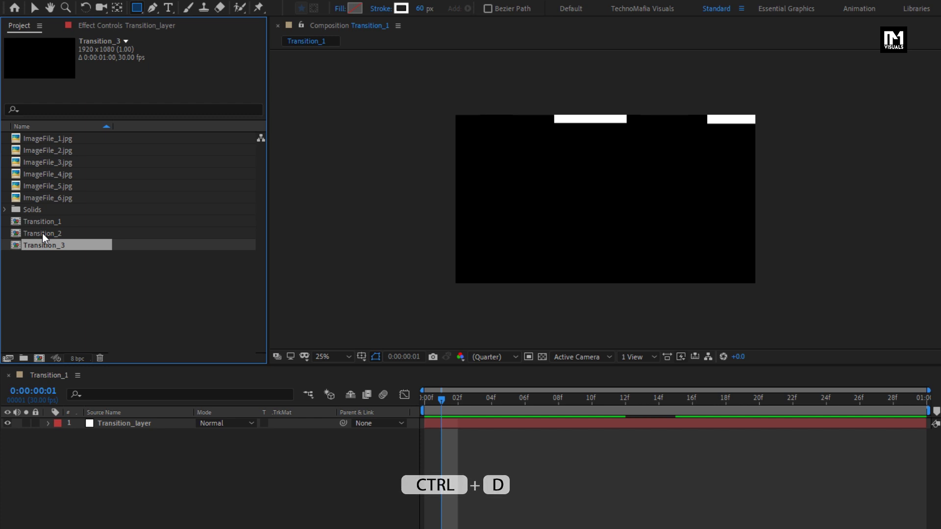
click(42, 233)
double_click(42, 233)
double_click(42, 243)
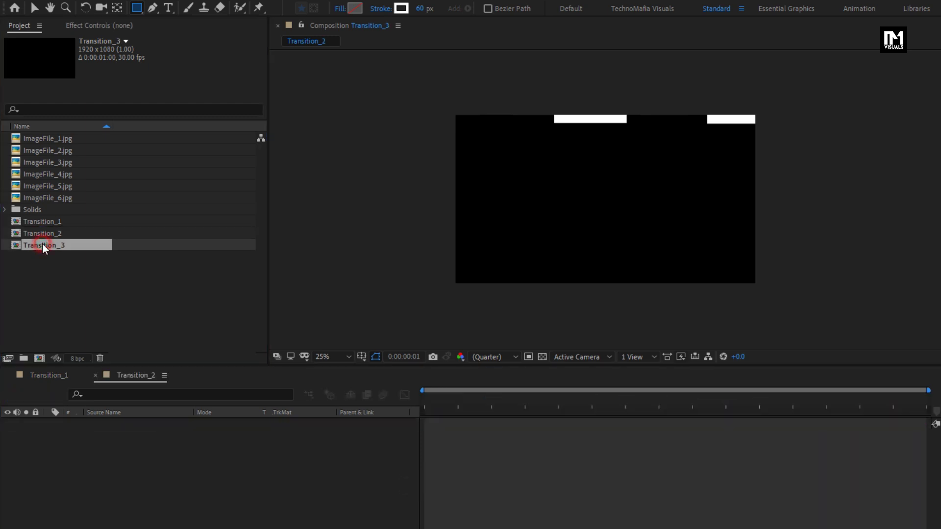
In Transition_2, set the rotation of Transition_layer to 90°
click(132, 375)
click(122, 423)
key(r)
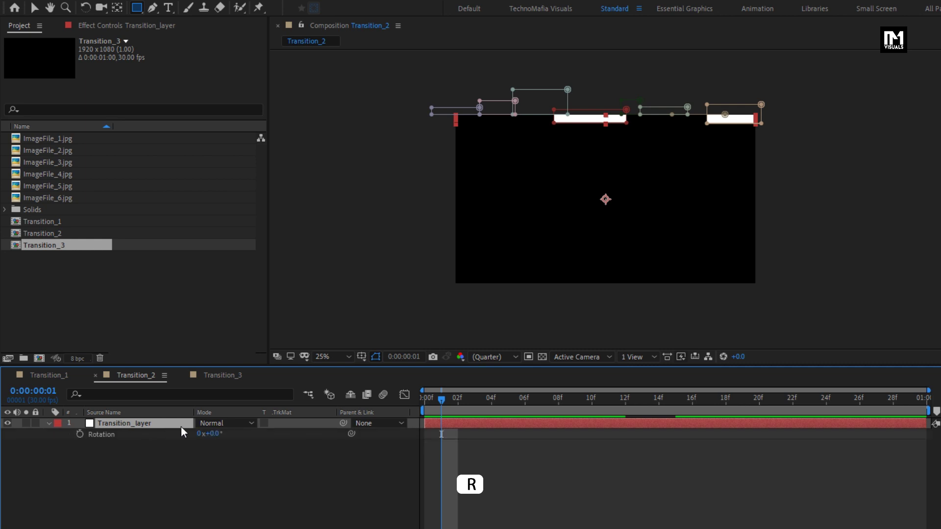
click(211, 434)
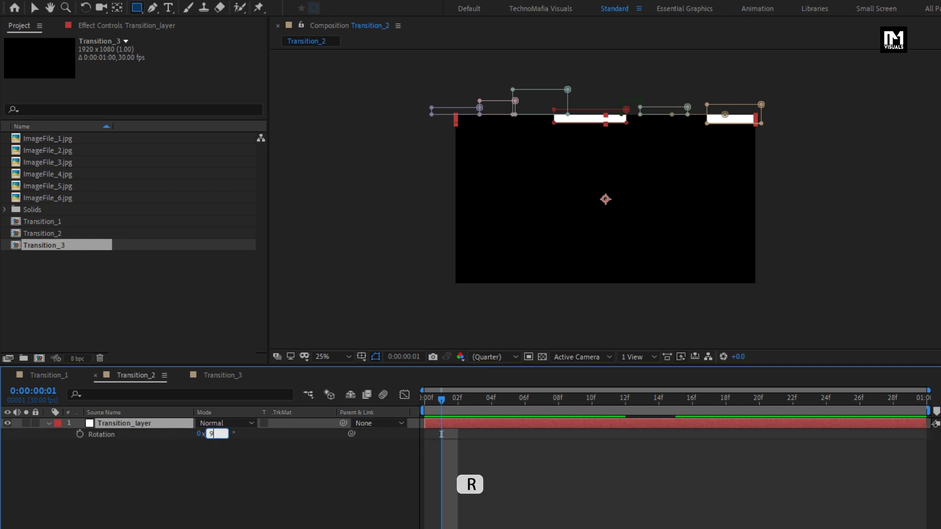
text(90)
key(Return)
drag(429, 409, 610, 396)
Scale Transition_layer in Transition_2 to 180% so it fills the frame width
click(144, 422)
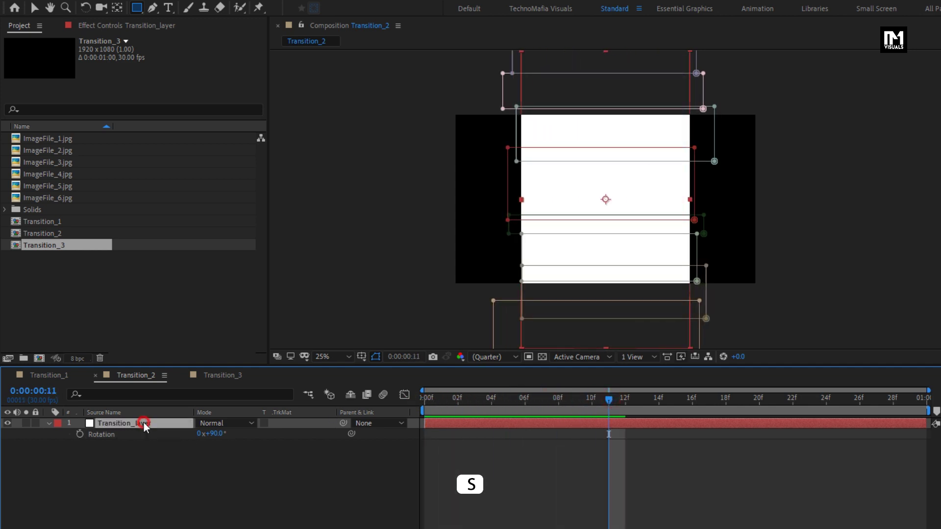
key(s)
drag(231, 434, 278, 427)
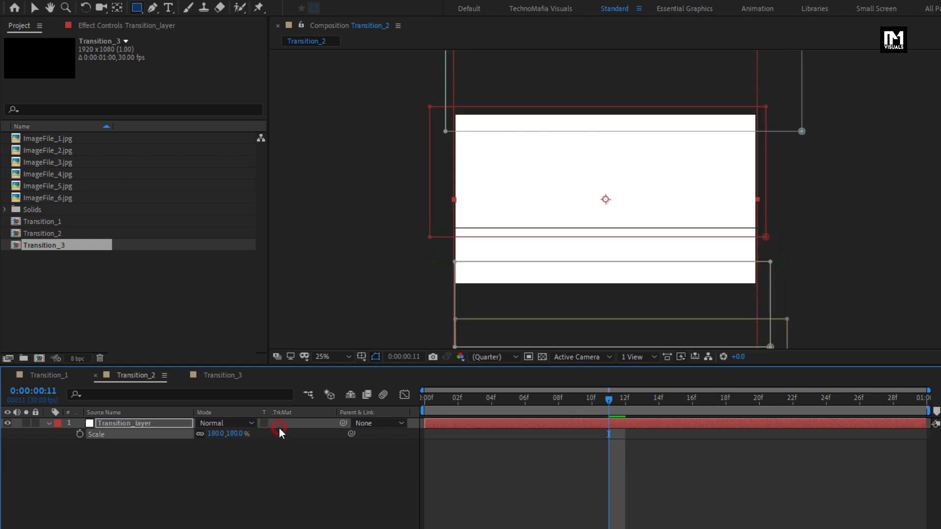
drag(434, 399, 507, 398)
Move Transition_layer in Transition_2 up to position 960, -35 and collapse its properties
key(p)
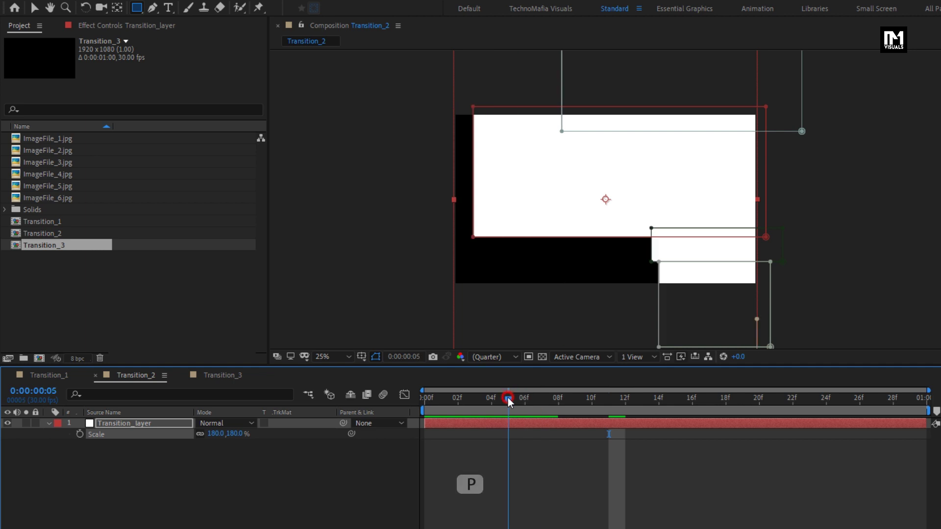
click(169, 426)
key(p)
drag(224, 434, 30, 277)
drag(489, 401, 621, 371)
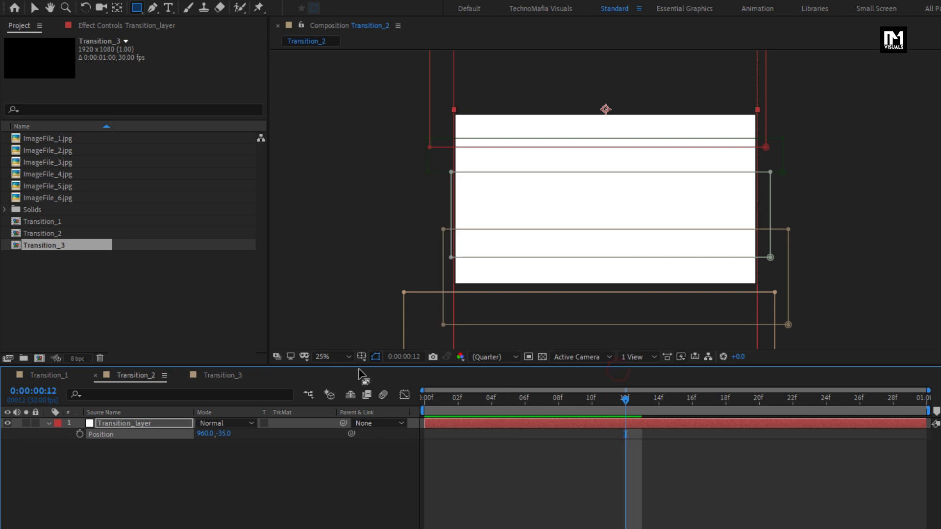
click(48, 423)
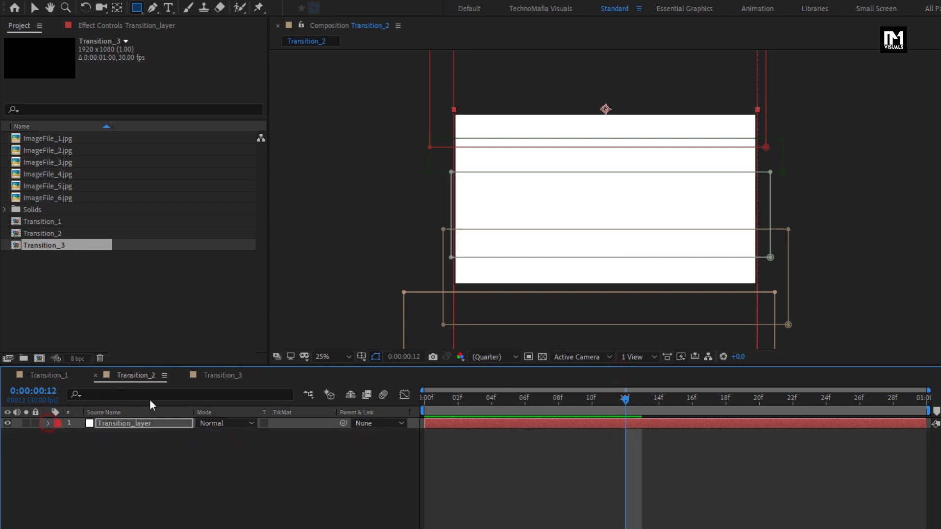
In Transition_3, set the rotation of Transition_layer to 180°
click(225, 375)
click(147, 424)
key(r)
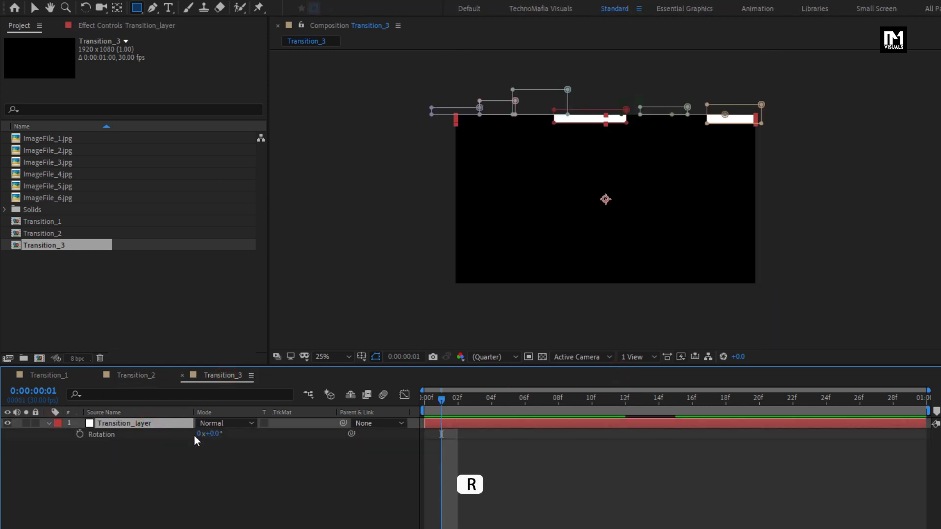
click(216, 434)
text(180)
key(Return)
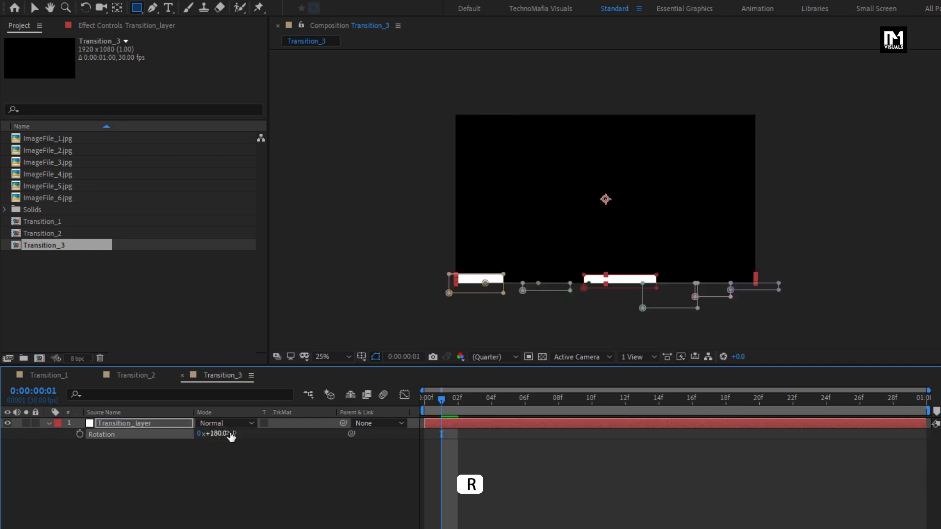
drag(429, 398, 681, 396)
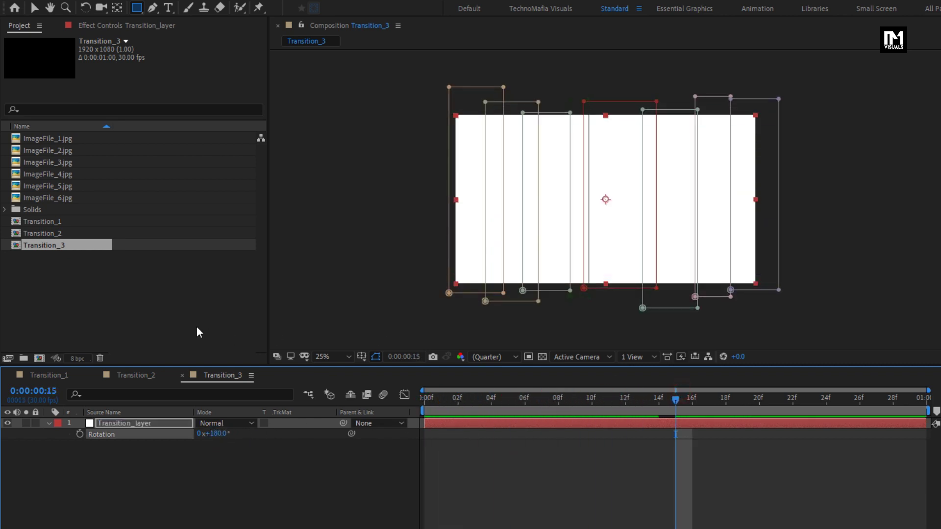
click(140, 321)
Enable motion blur on Transition_layer in Transition_1 and check it during the strip movement
click(57, 379)
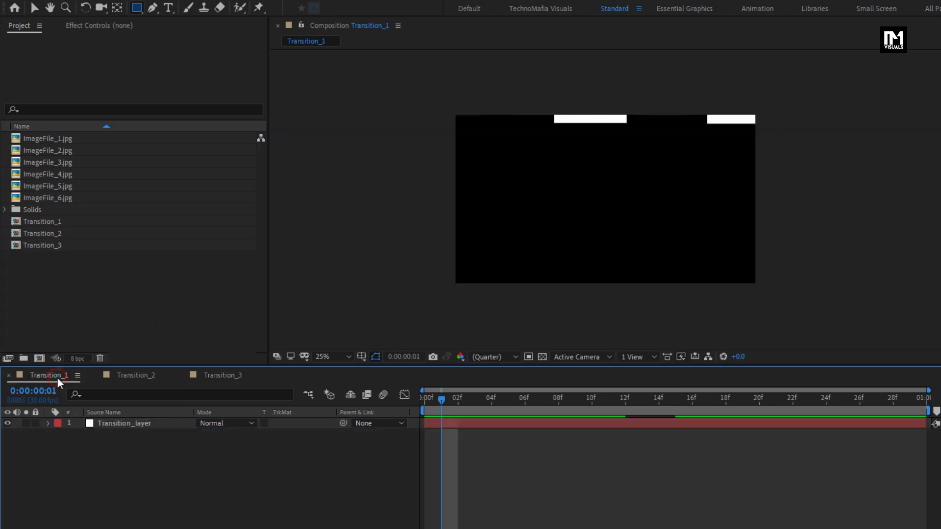
click(127, 423)
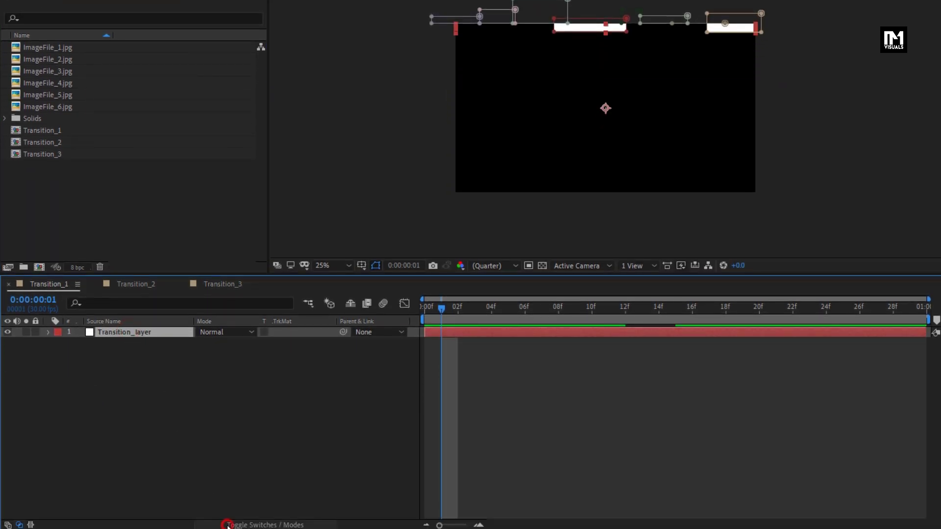
click(227, 524)
click(248, 332)
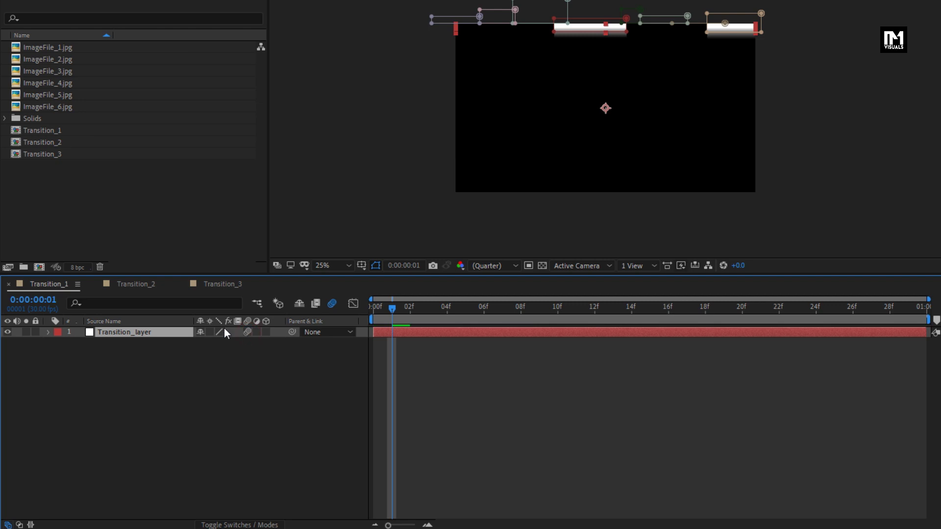
drag(431, 304, 433, 304)
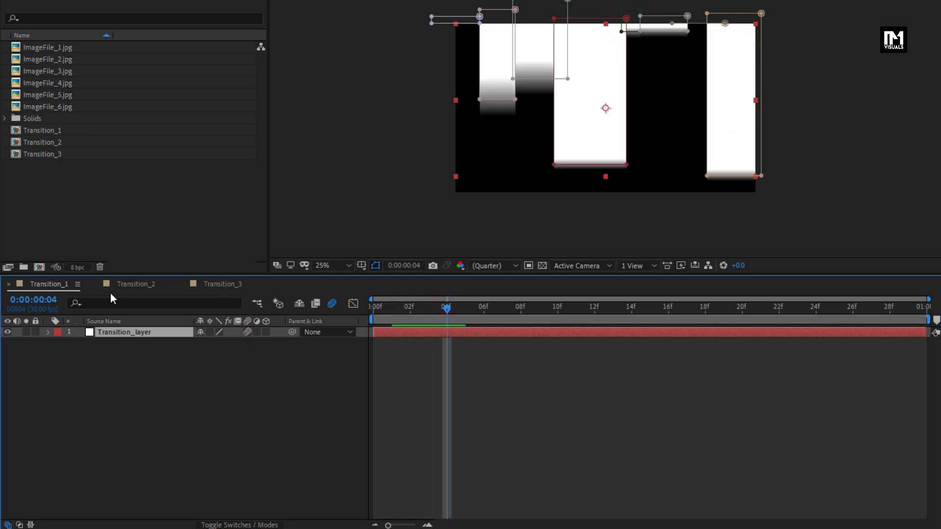
Enable motion blur on Transition_layer in both Transition_2 and Transition_3, and check the blurred strips in Transition_3
click(125, 285)
click(243, 524)
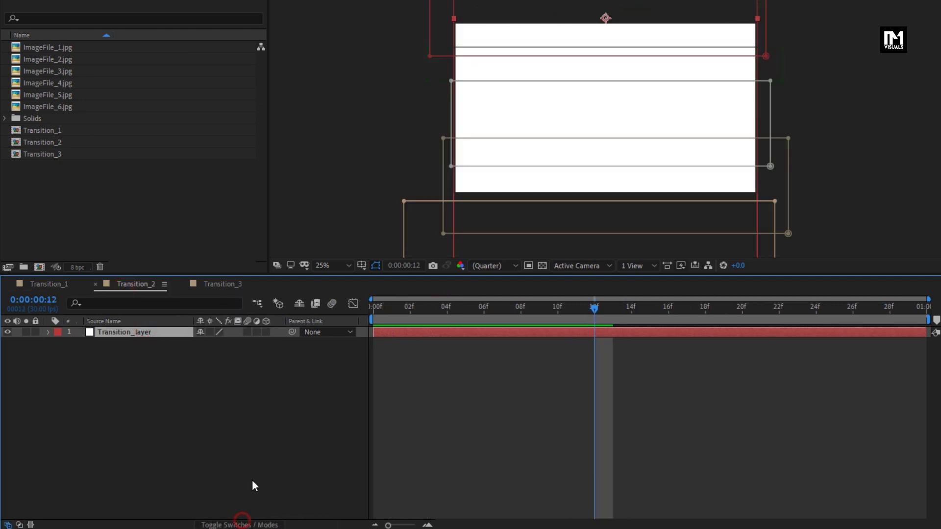
click(245, 332)
click(203, 284)
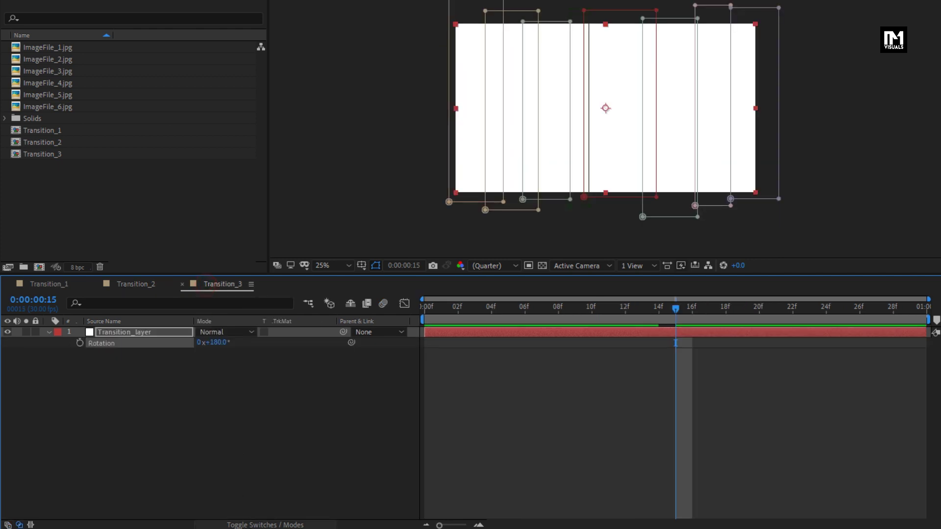
click(251, 524)
click(247, 332)
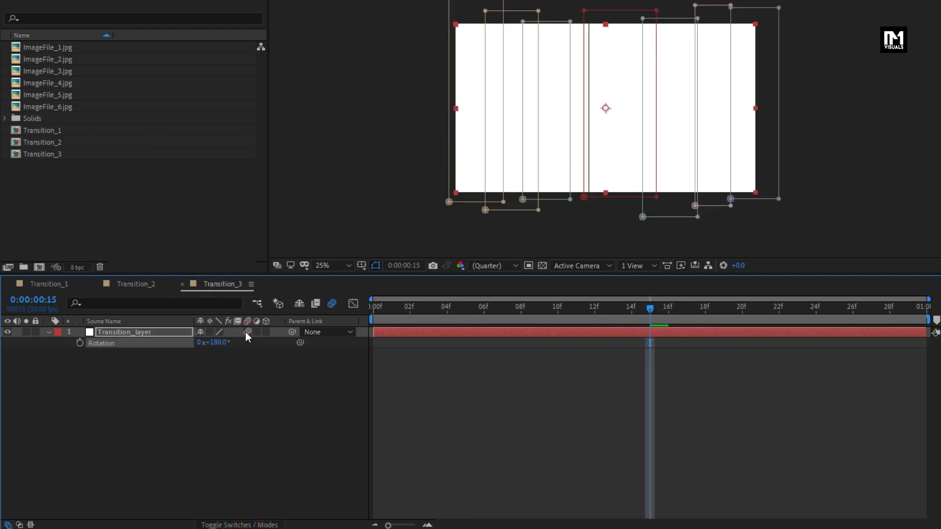
drag(411, 310, 467, 307)
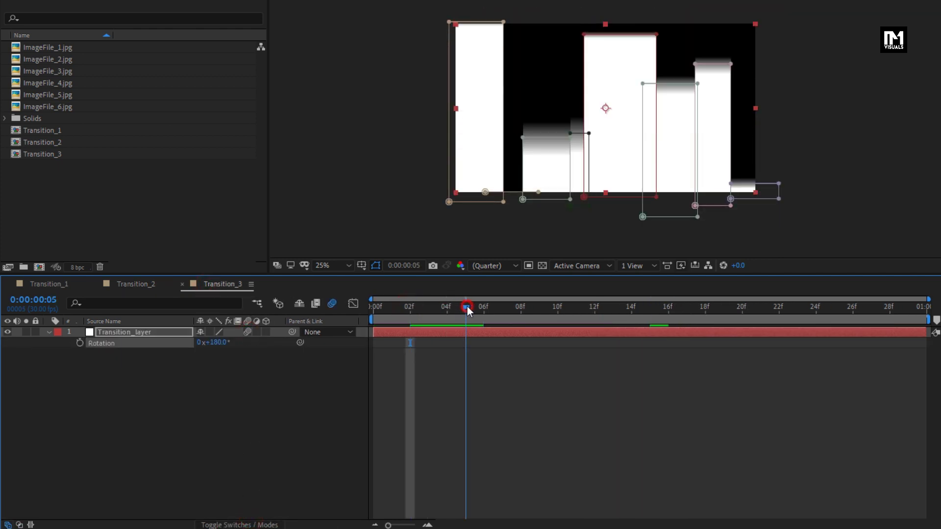
Create a one-second 1080p HD composition at 30 fps named Slide_1
key(ctrl+n)
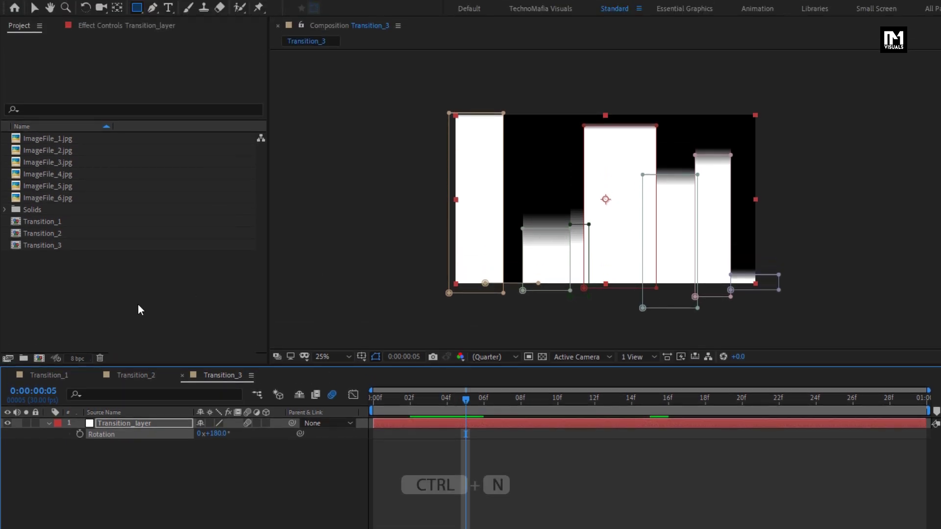
click(38, 359)
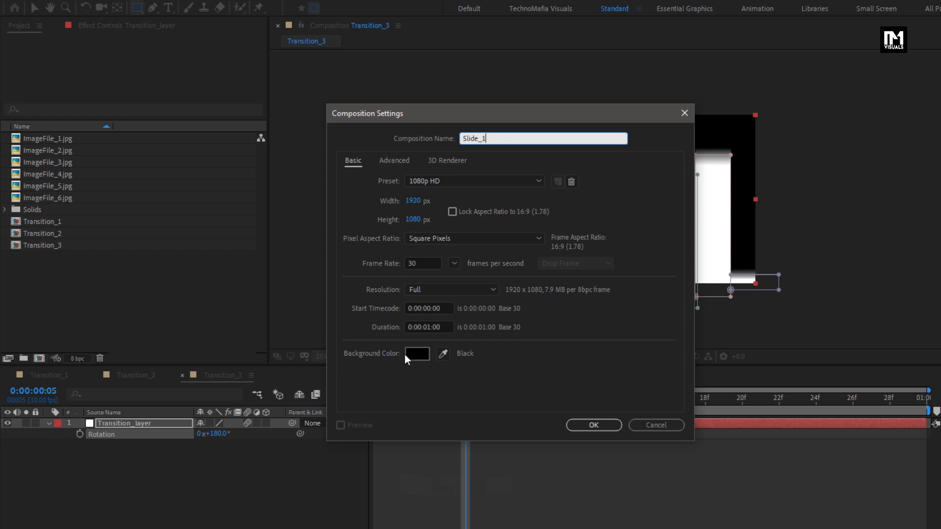
click(571, 424)
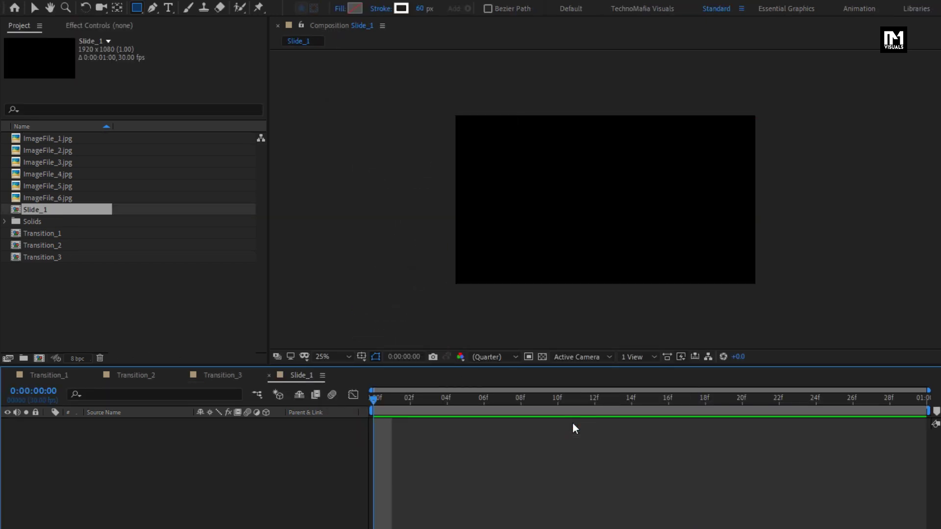
Create another one-second 1080p HD composition at 30 fps named Media_1
click(45, 139)
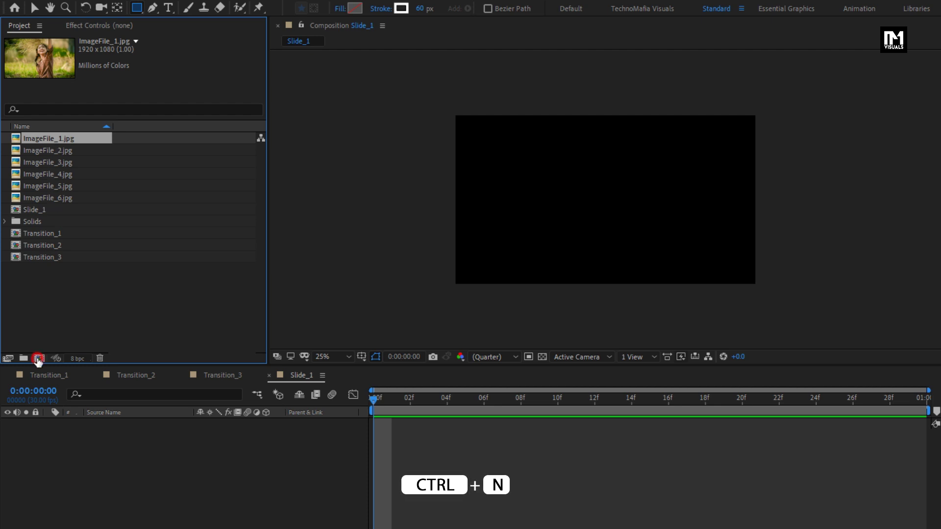
click(38, 359)
text(M)
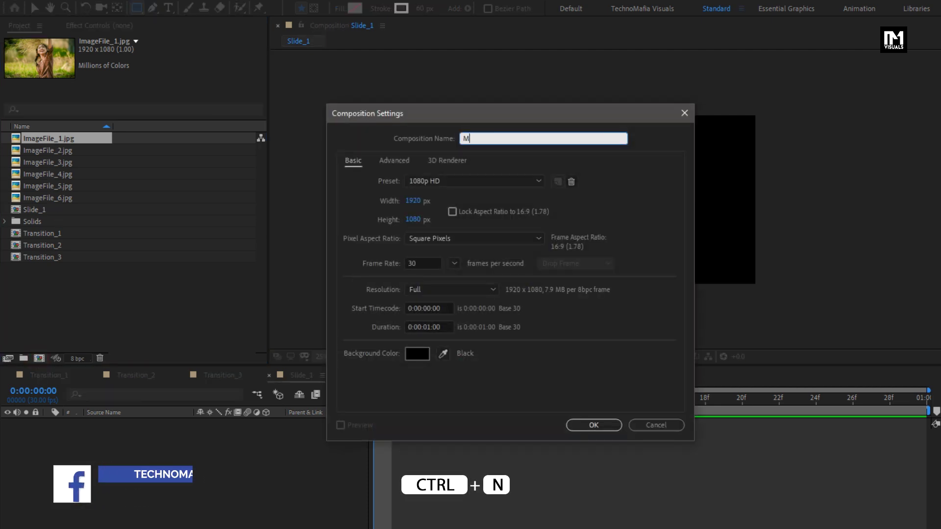
text(edia_1)
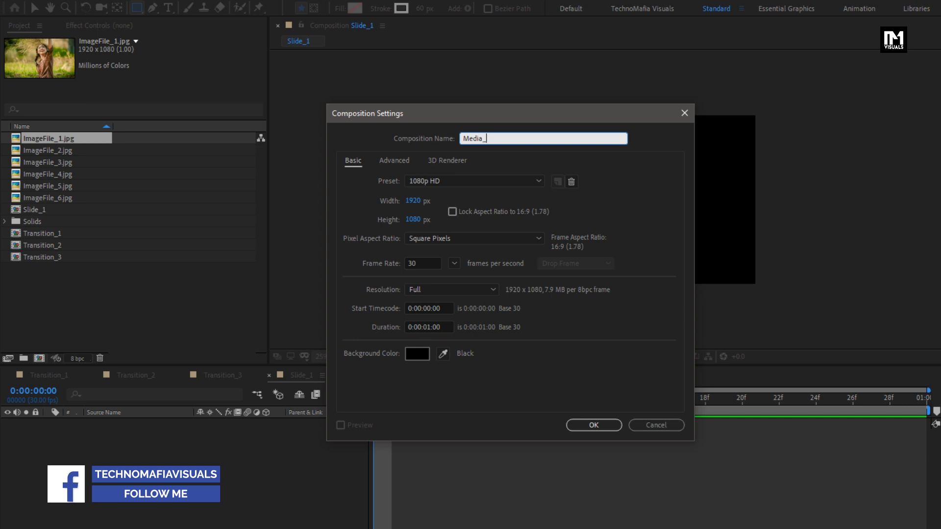
click(577, 424)
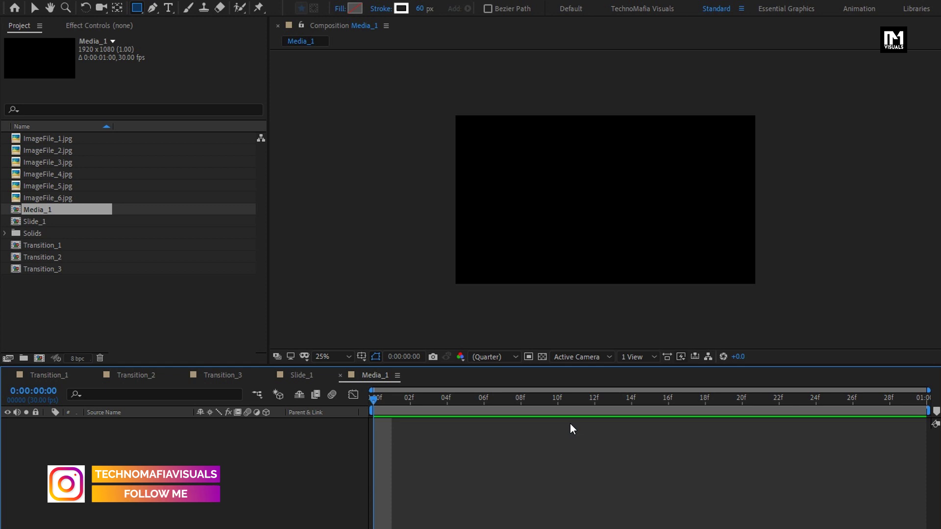
Duplicate the Media_1 composition five times so that each of the six images has its own media composition
key(ctrl+d)
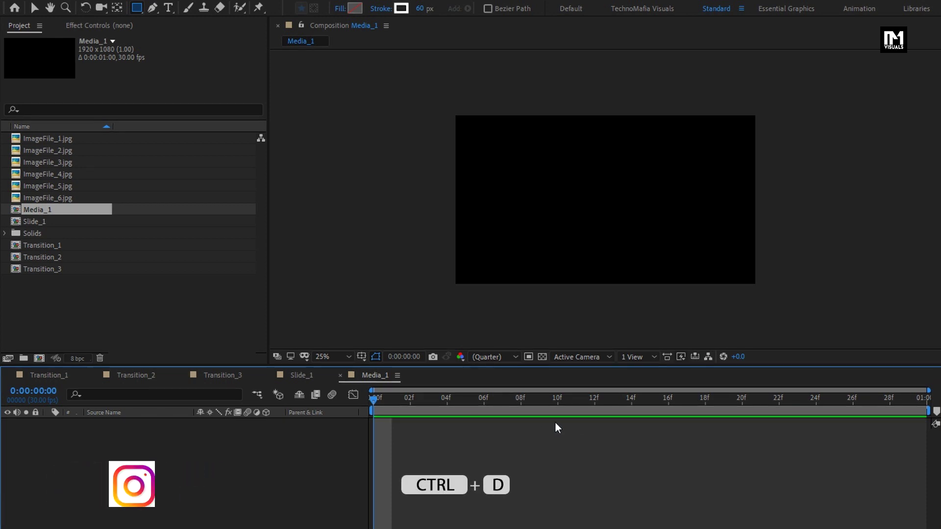
click(40, 209)
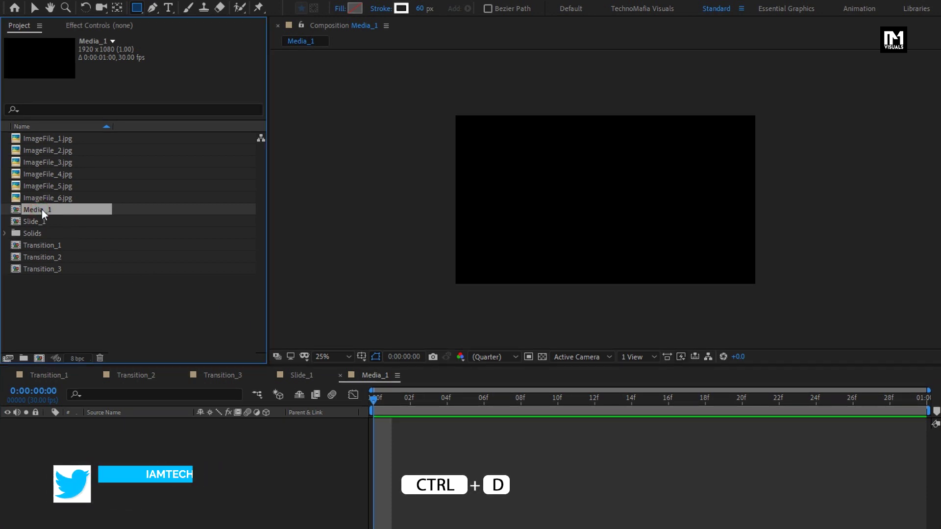
key(ctrl+d)
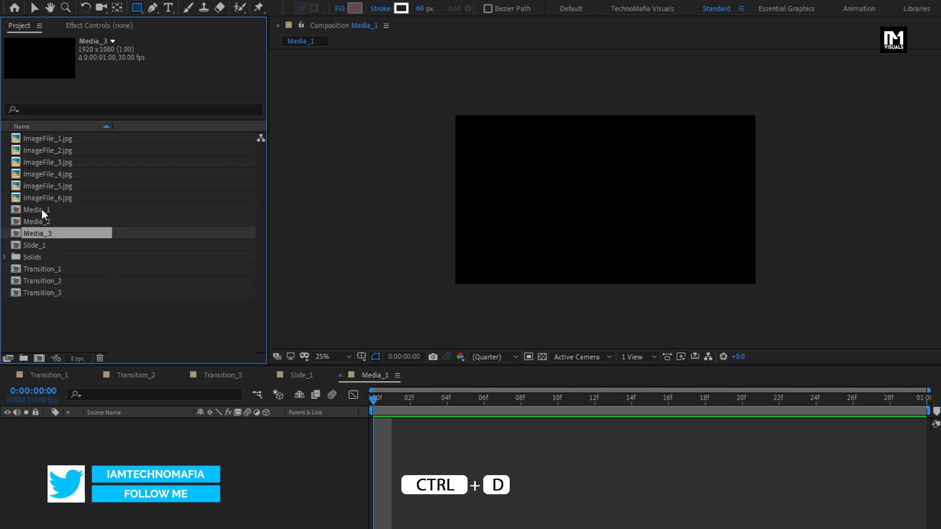
key(ctrl+d)
key(ctrl+d)
key(ctrl+d)
key(ctrl+d)
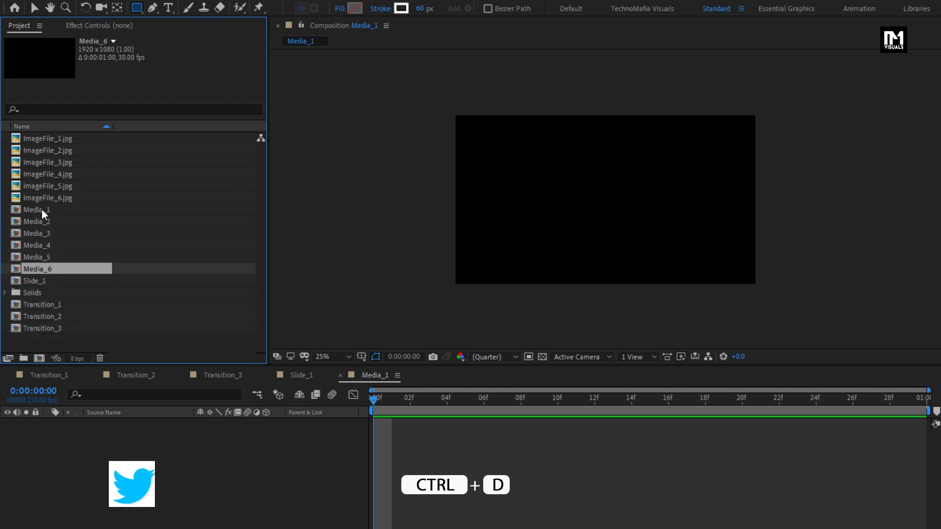
Open the compositions Media_2, Media_3, Media_4, Media_5 and Media_6 in the timeline
click(42, 221)
double_click(42, 220)
double_click(42, 232)
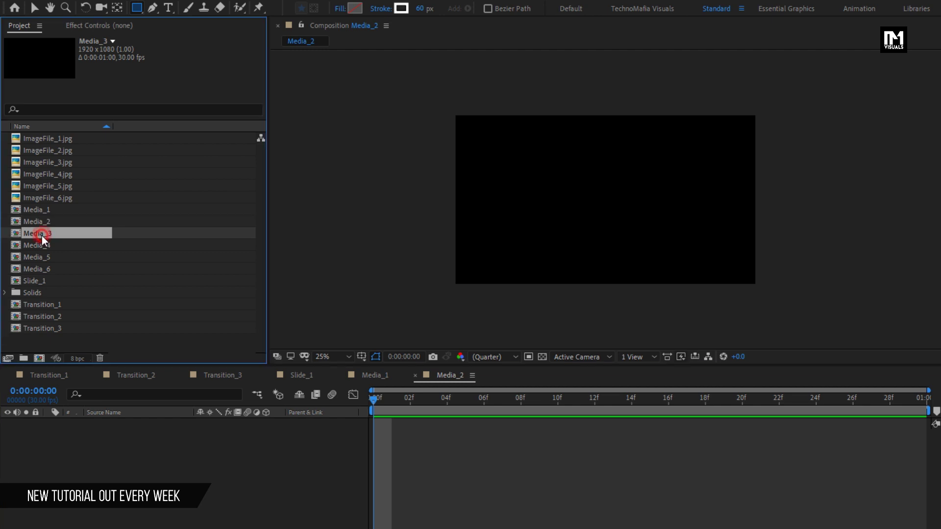
double_click(40, 245)
double_click(39, 257)
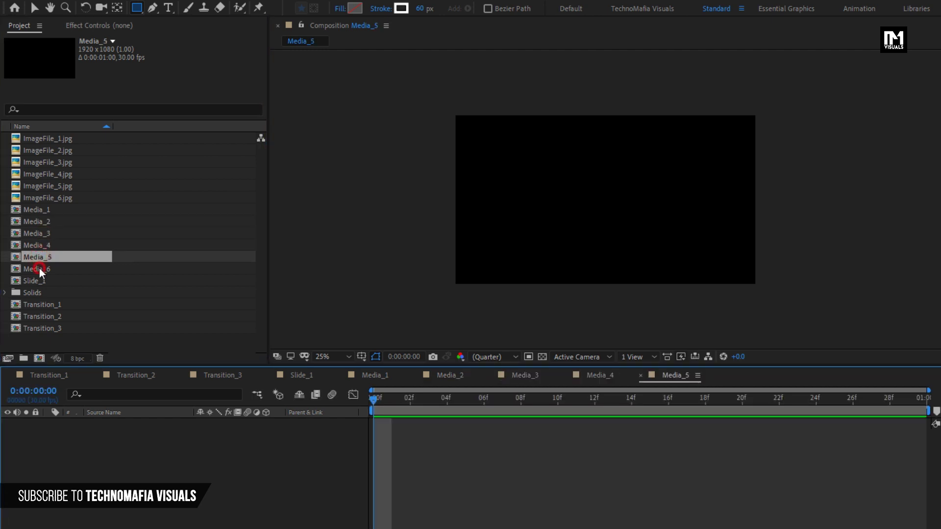
double_click(39, 268)
Place ImageFile_1.jpg in Media_1, ImageFile_2.jpg in Media_2 and ImageFile_3.jpg in Media_3
click(368, 374)
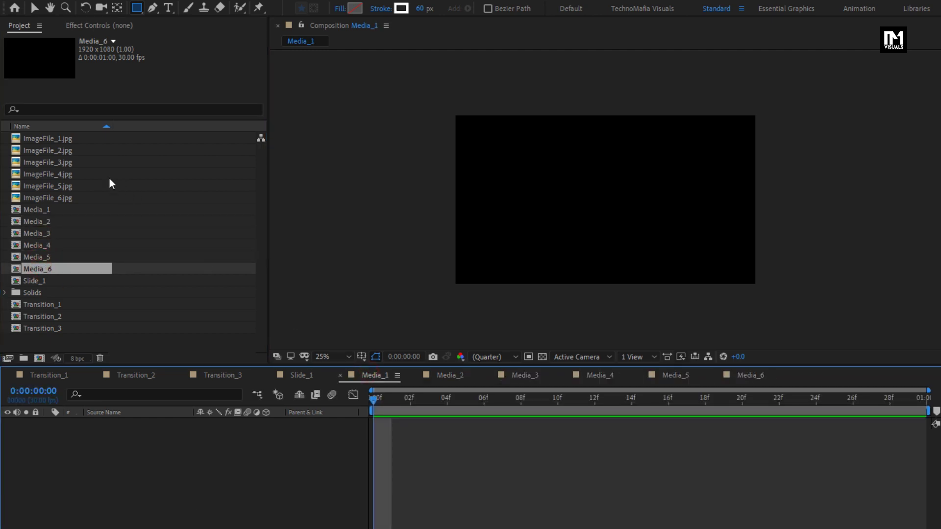
drag(44, 139, 119, 475)
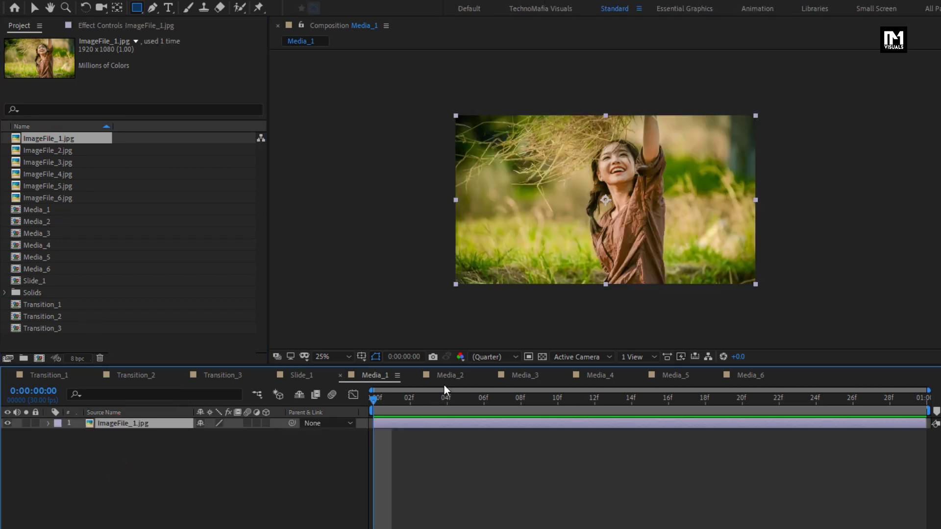
click(447, 377)
click(45, 150)
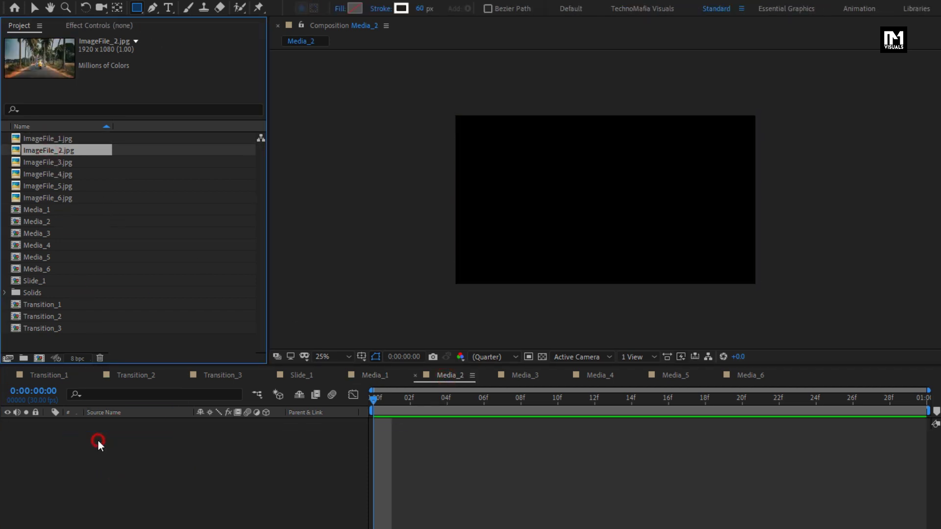
drag(98, 440, 98, 440)
click(524, 375)
drag(48, 162, 87, 465)
Place ImageFile_4.jpg in Media_4, ImageFile_5.jpg in Media_5 and ImageFile_6.jpg in Media_6
click(601, 375)
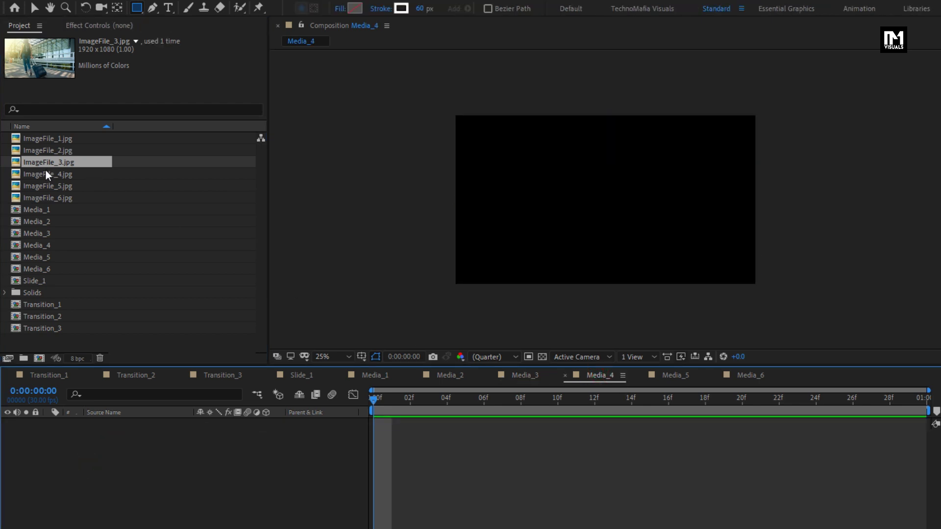
drag(45, 171, 117, 467)
click(673, 375)
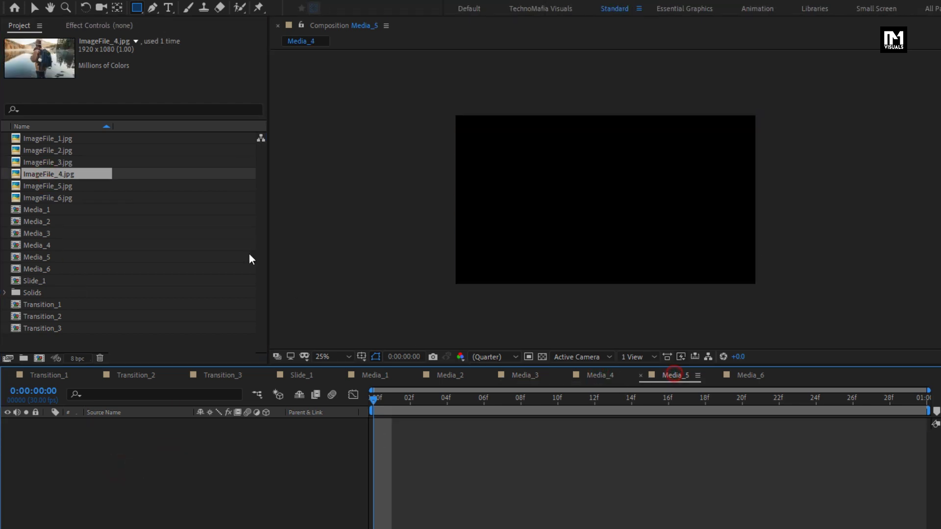
drag(49, 185, 97, 473)
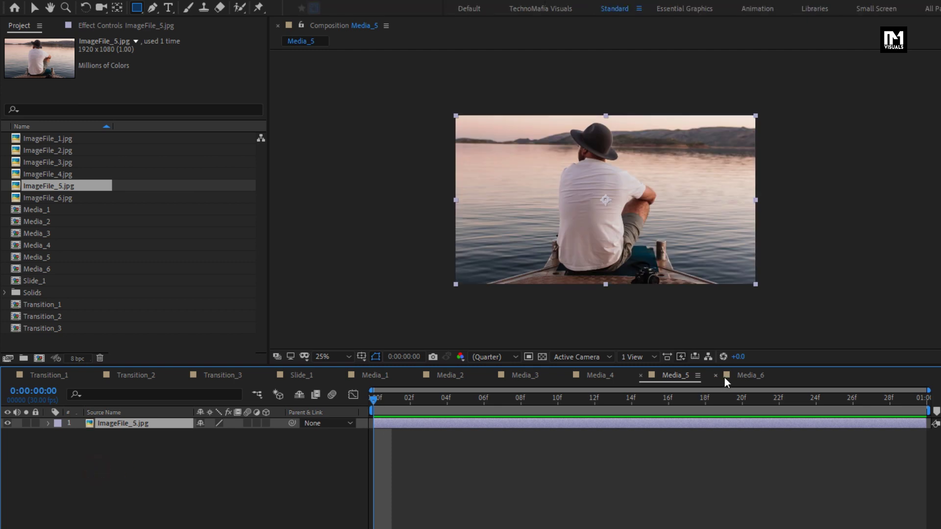
click(725, 377)
click(56, 198)
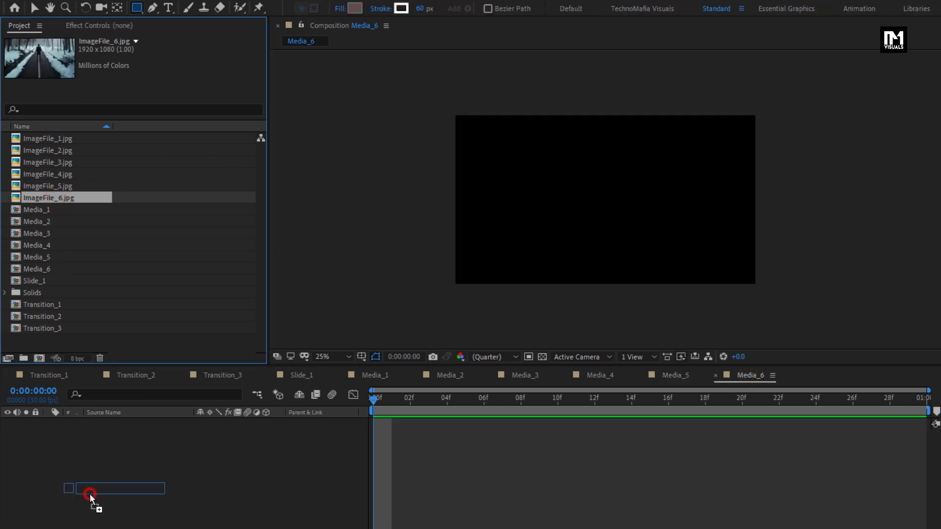
drag(90, 494, 90, 495)
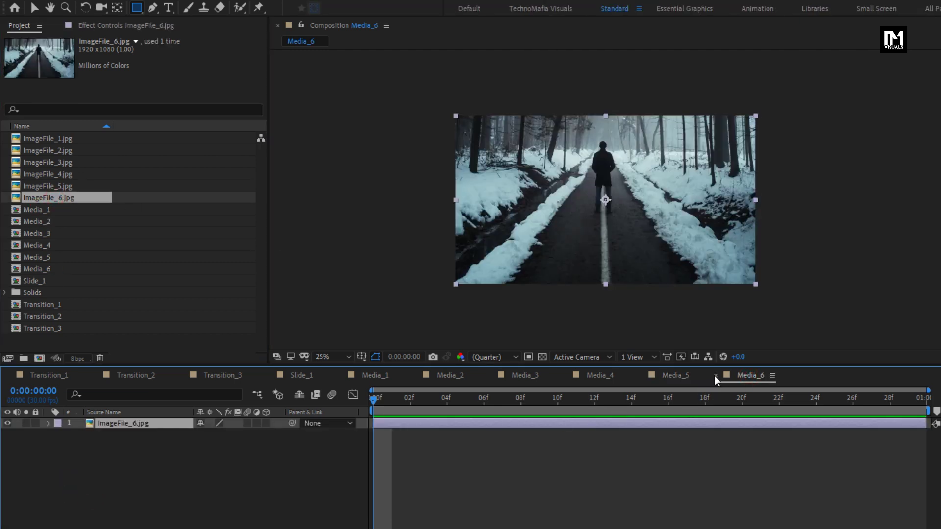
Close all the open media and transition compositions, leaving only Slide_1 open in the timeline
click(715, 376)
click(640, 376)
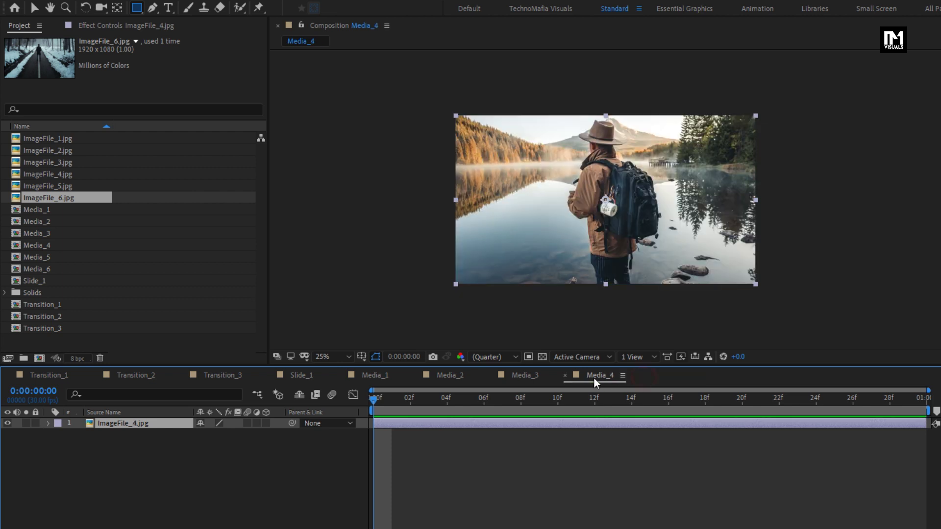
click(565, 376)
click(490, 375)
click(417, 376)
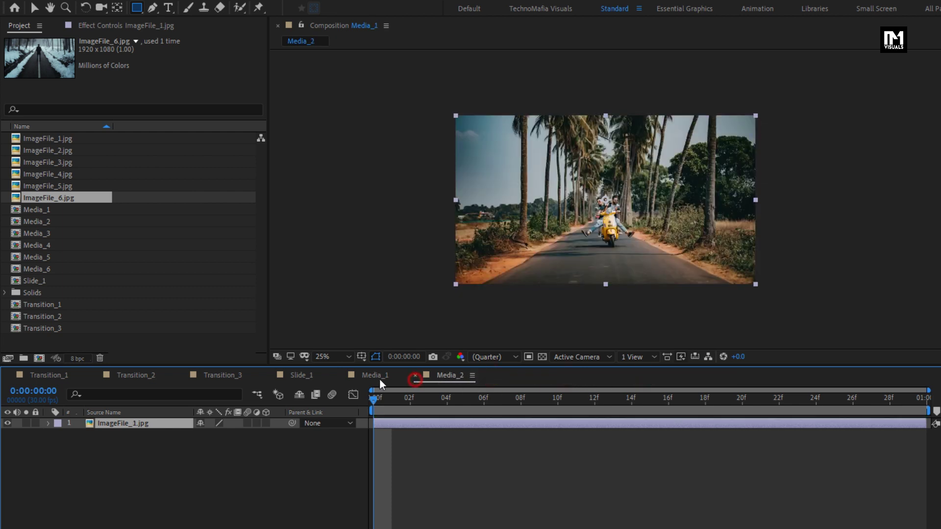
click(342, 376)
click(182, 376)
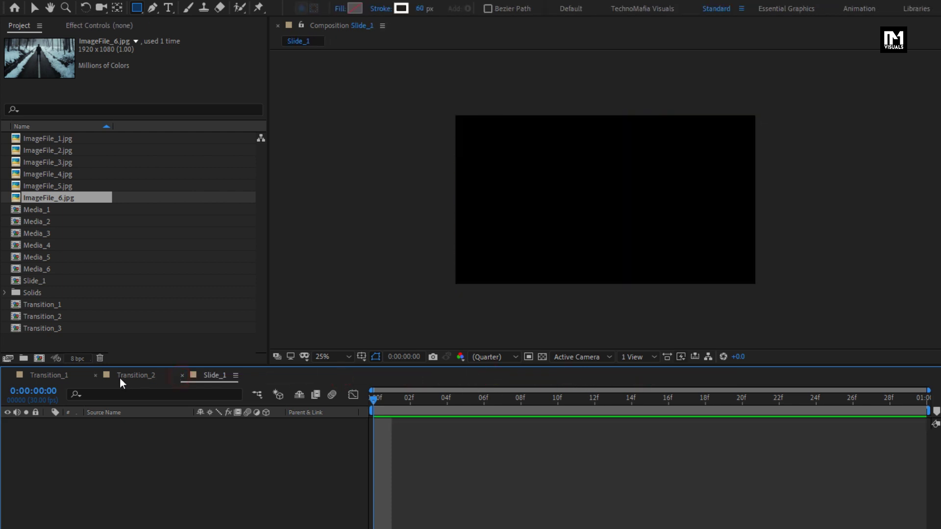
click(95, 376)
click(8, 375)
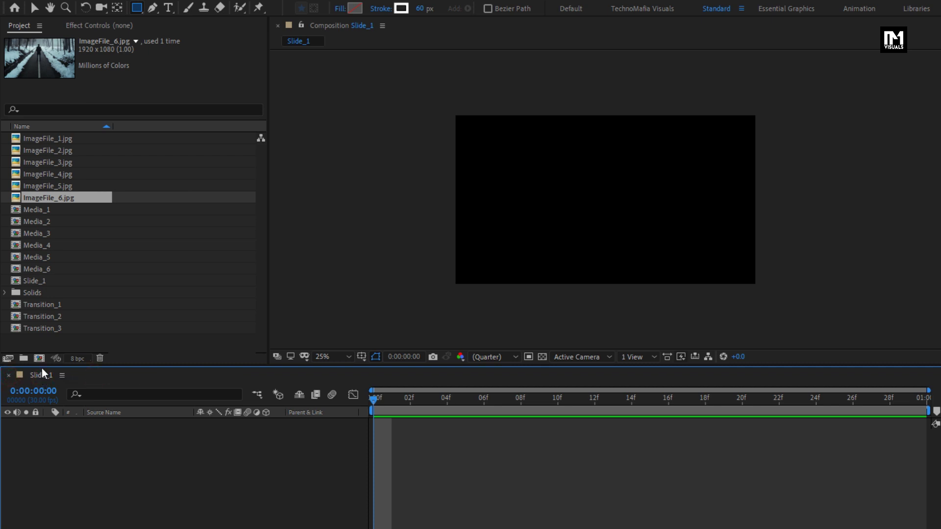
Add the Media_1 composition to Slide_1 and place Transition_1 above it
click(42, 212)
drag(95, 399, 108, 470)
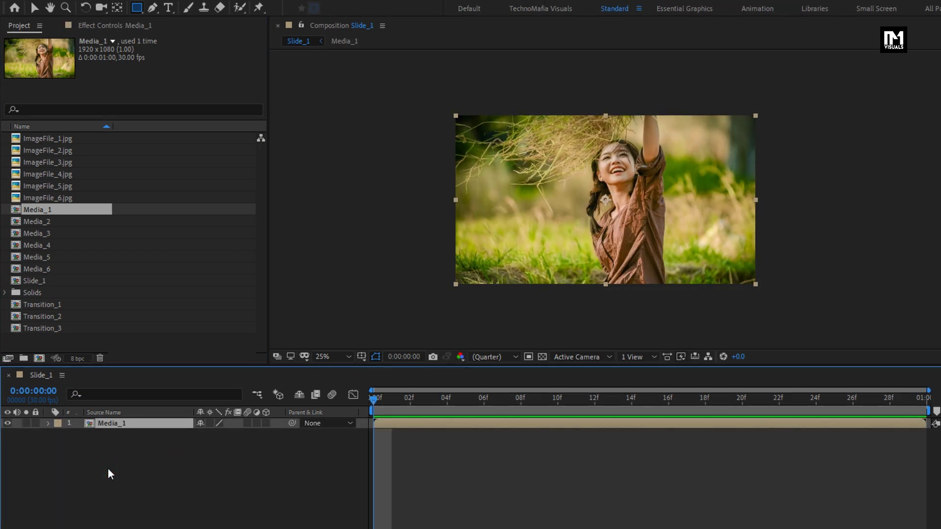
drag(52, 307, 136, 420)
Apply the Motion Tile effect to the Media_1 layer and hide the Transition_1 layer
click(130, 434)
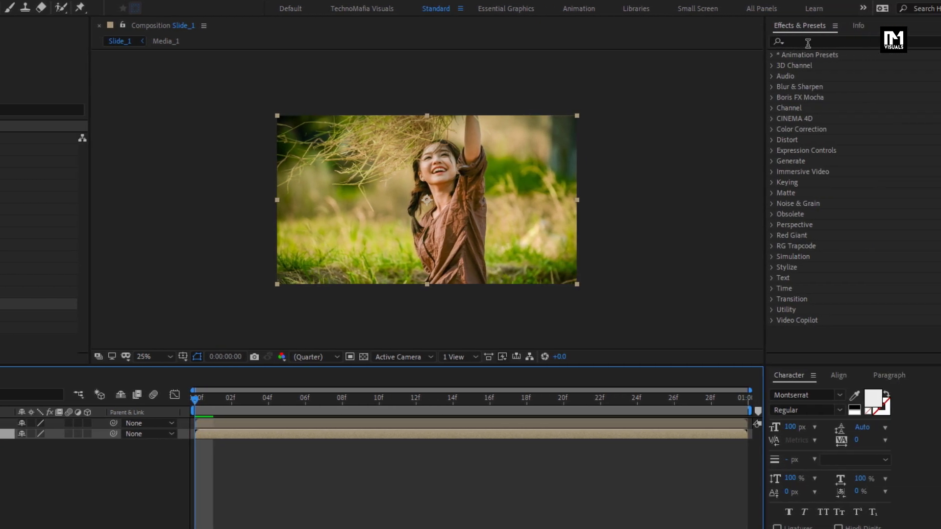
click(806, 42)
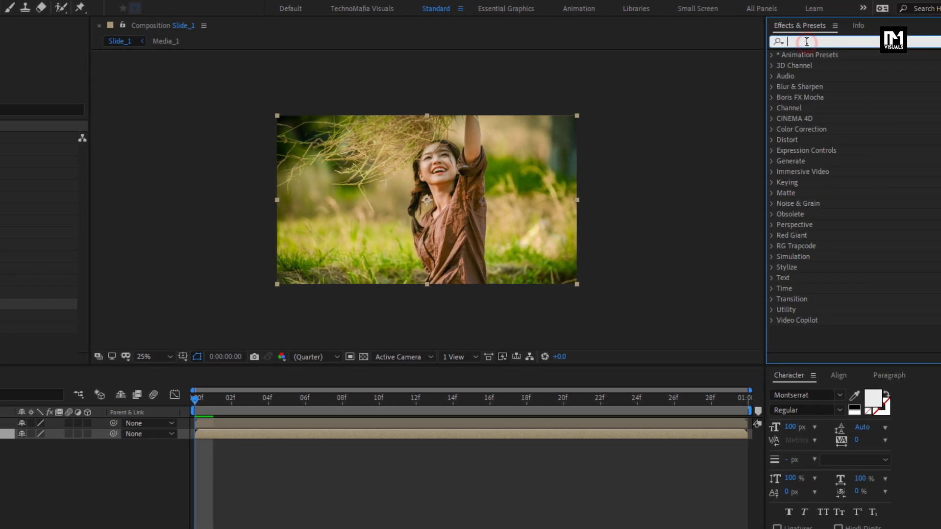
text(motion)
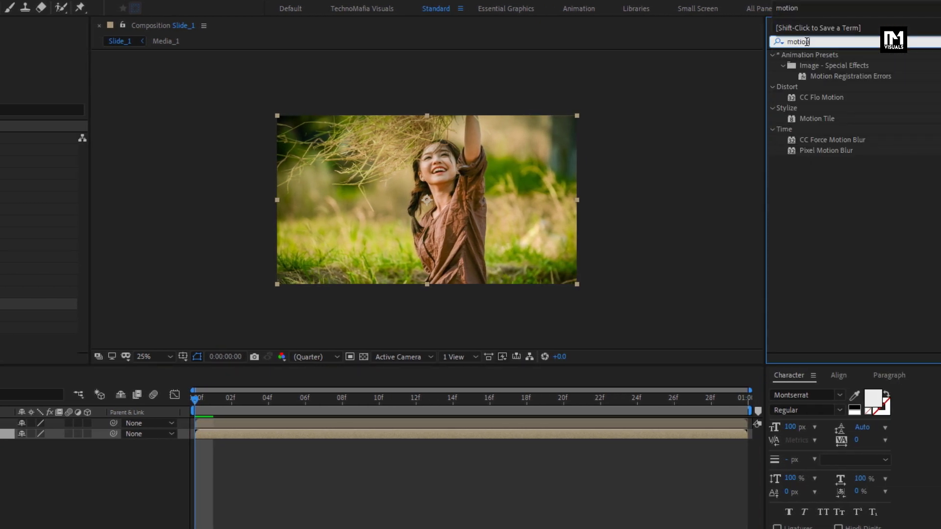
click(827, 118)
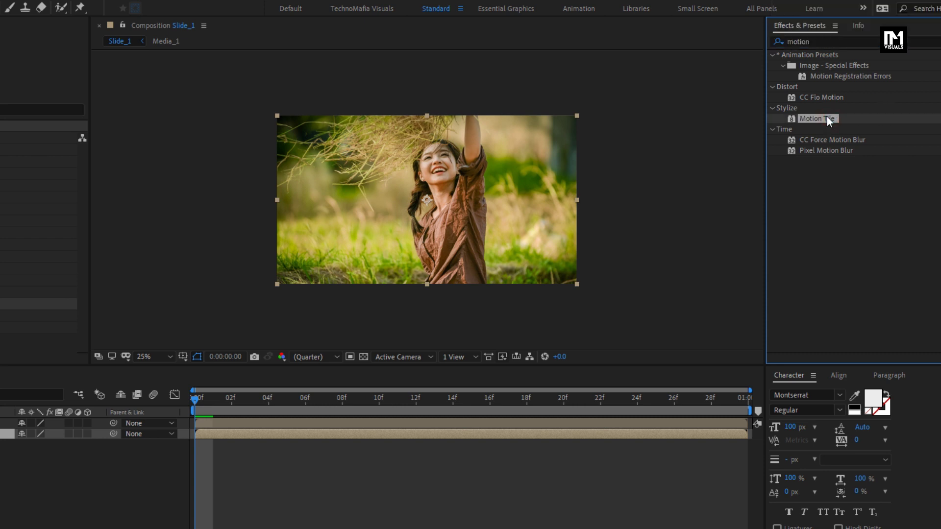
drag(827, 116, 139, 433)
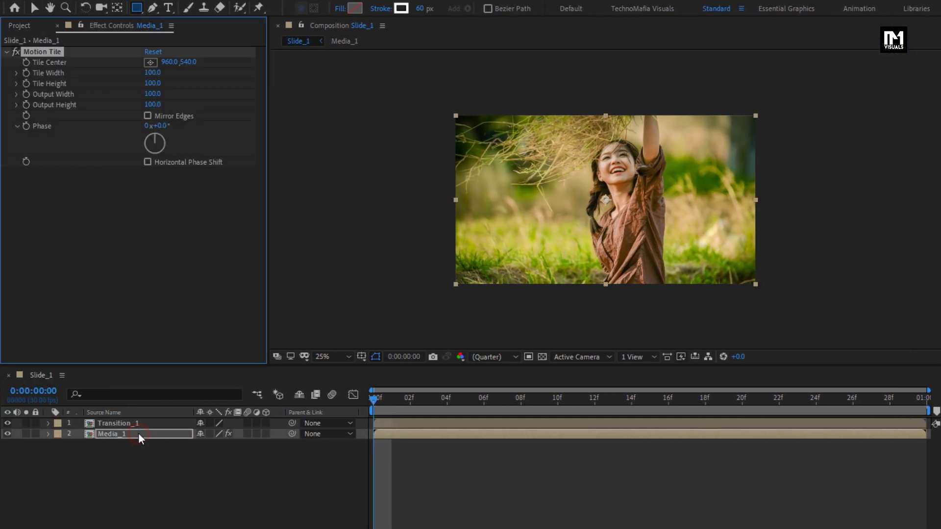
key(v)
click(9, 425)
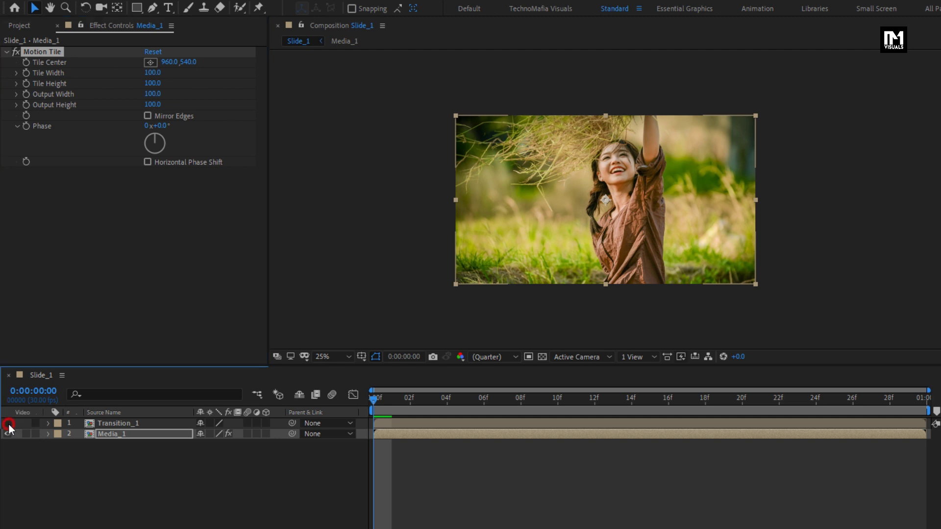
Set Motion Tile's output width and output height on Media_1 to 250 and enable Mirror Edges
click(107, 434)
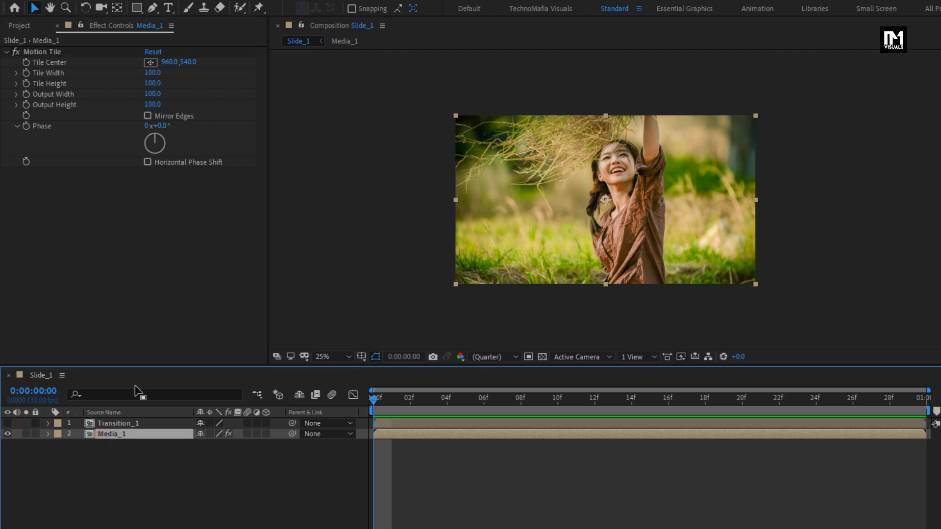
click(159, 90)
text(250)
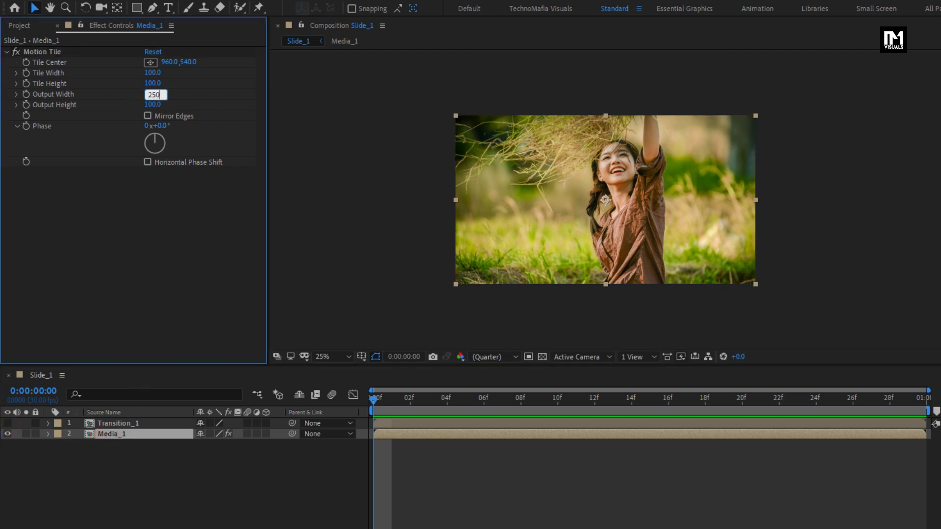
key(Return)
click(156, 104)
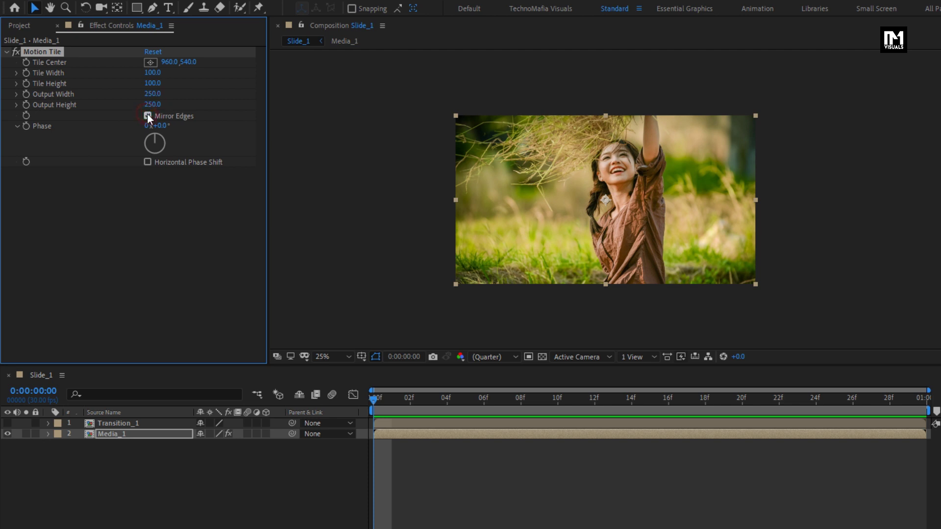
Find the Displacement Map effect and apply it to the Media_1 layer in Slide_1
click(111, 433)
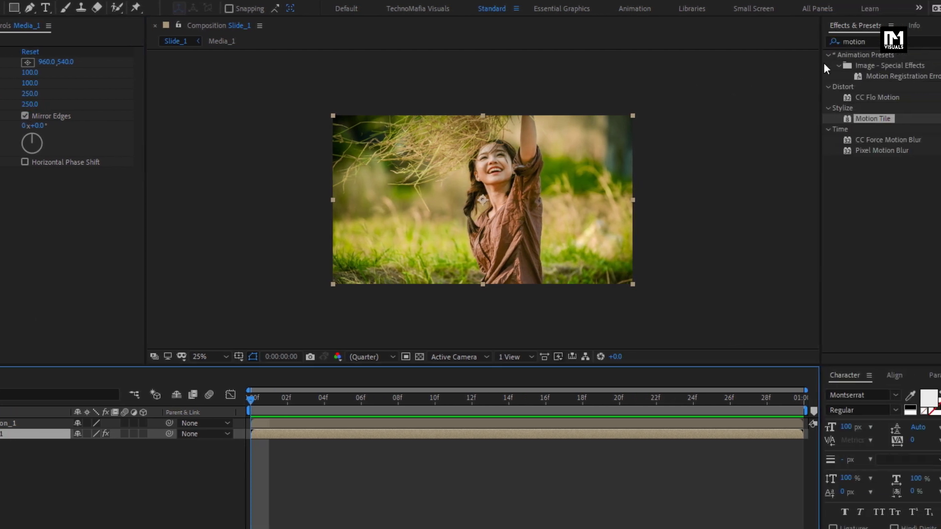
click(819, 43)
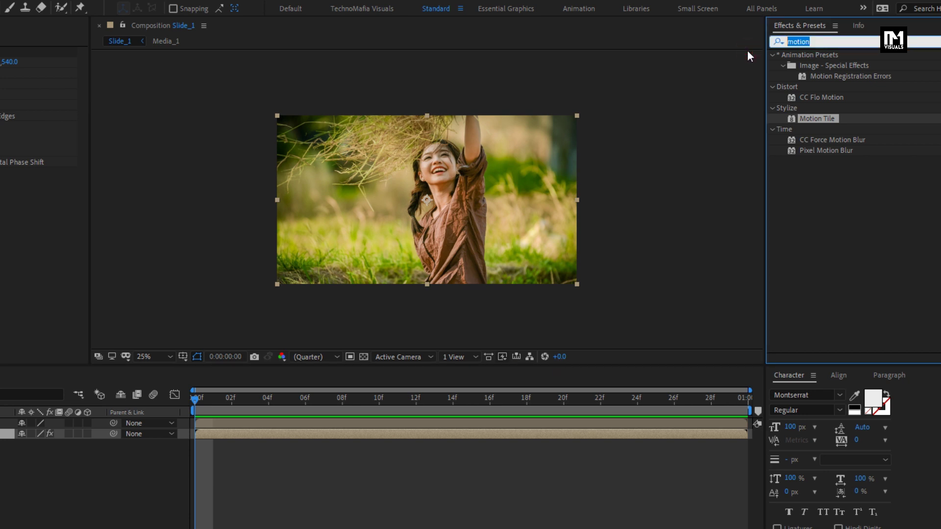
text(displ)
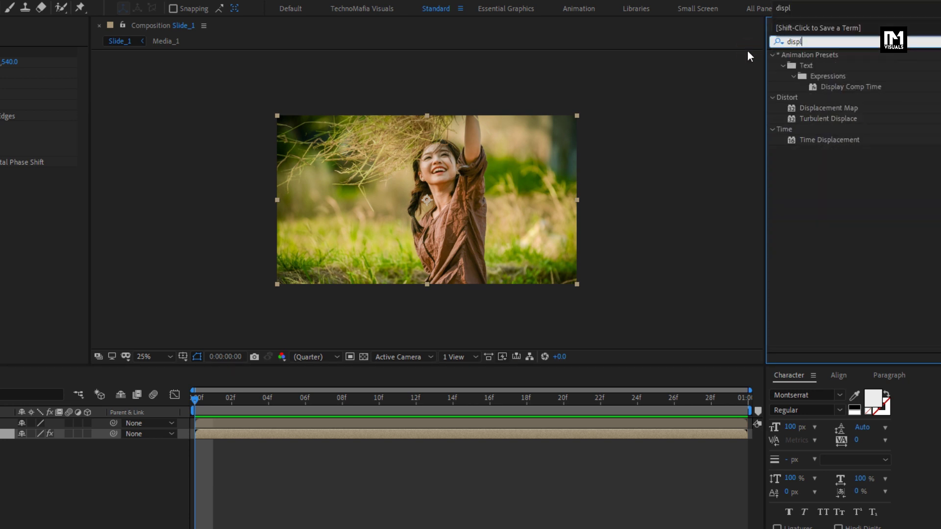
click(813, 107)
drag(814, 113, 401, 197)
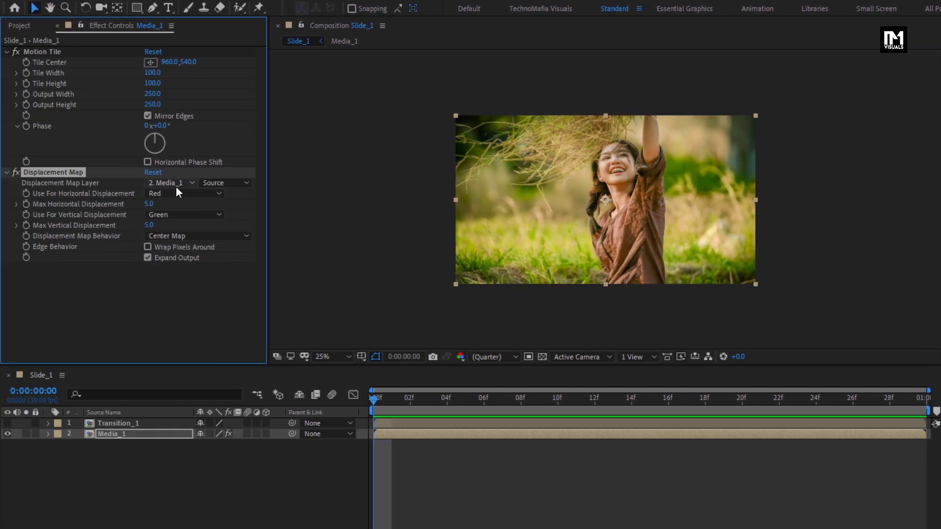
Set Displacement Map on Media_1 to use the Transition_1 layer, with Alpha for both horizontal and vertical displacement
click(78, 182)
click(82, 214)
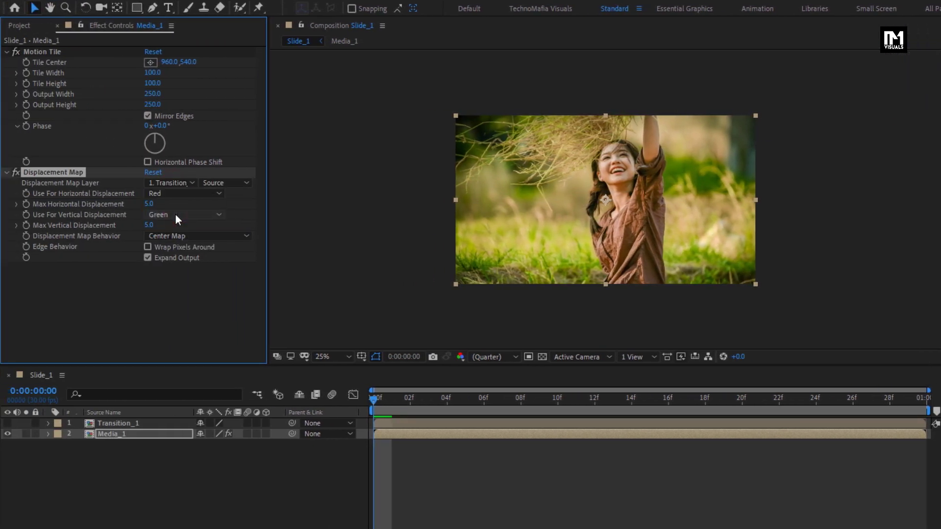
click(166, 194)
click(196, 247)
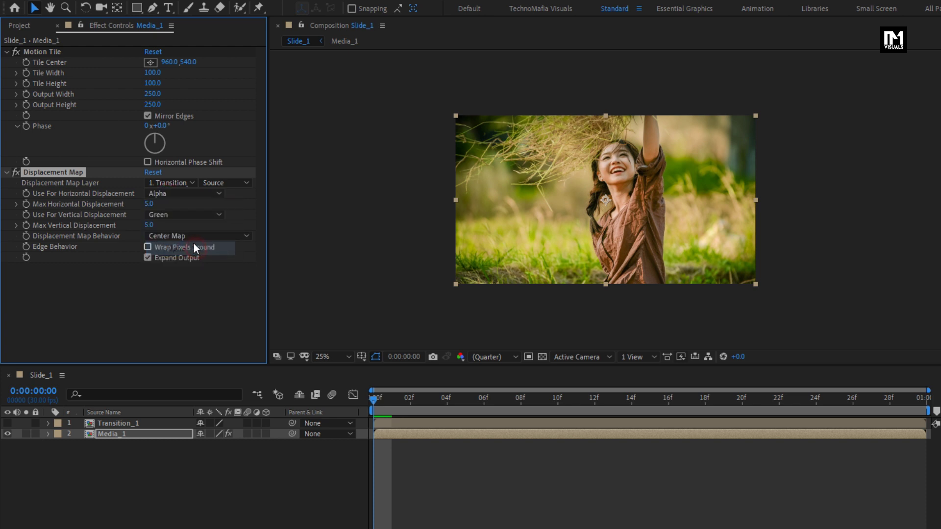
click(198, 214)
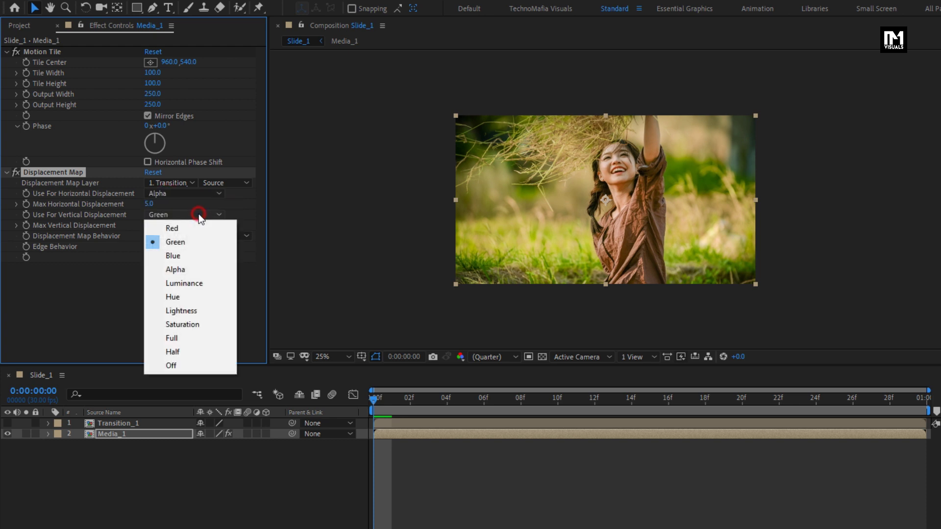
click(197, 270)
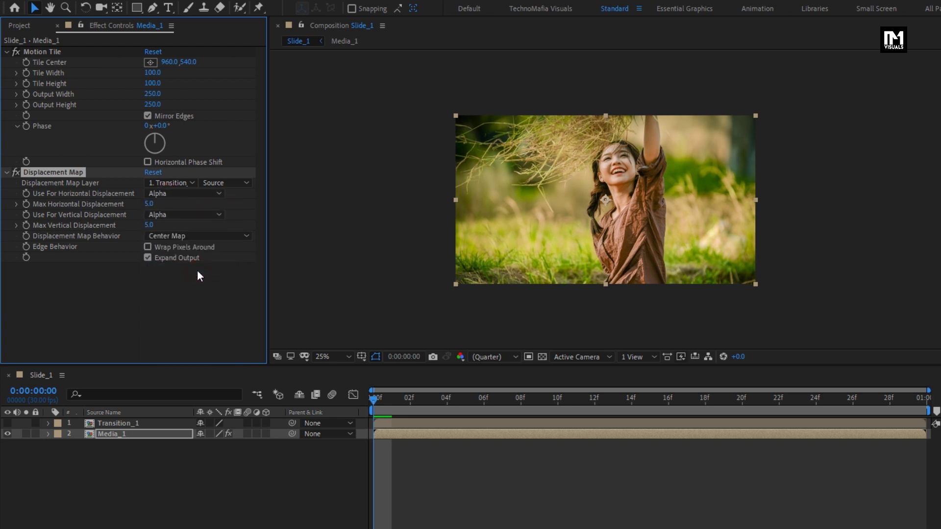
Set the Displacement Map's max horizontal displacement on Media_1 to 0
click(149, 204)
text(0)
key(Return)
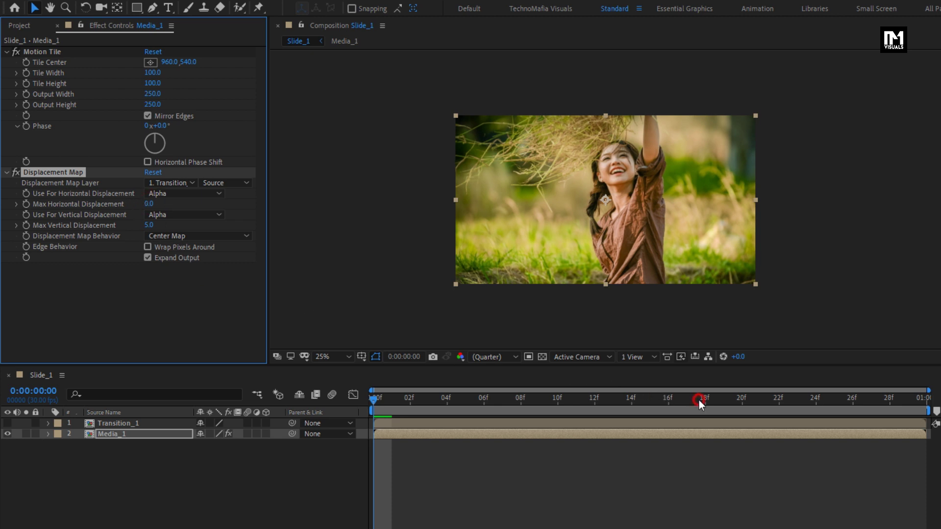
Keyframe Media_1's max vertical displacement at frame 20 with its existing value and at frame 0 with 800
drag(699, 403, 743, 402)
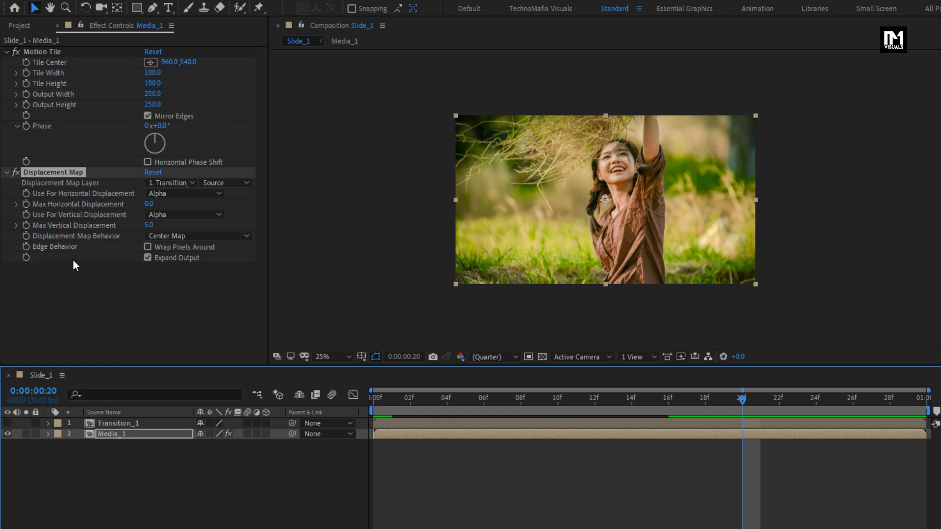
click(27, 225)
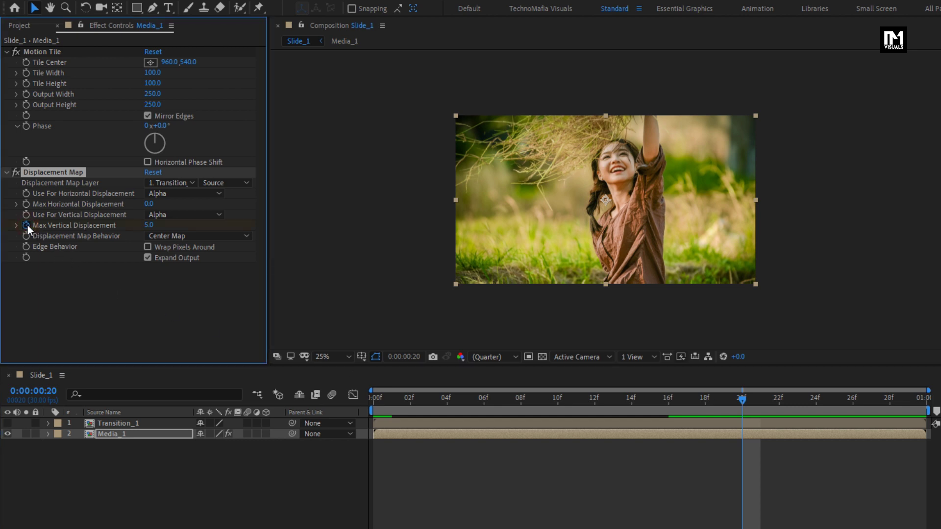
drag(389, 405, 361, 401)
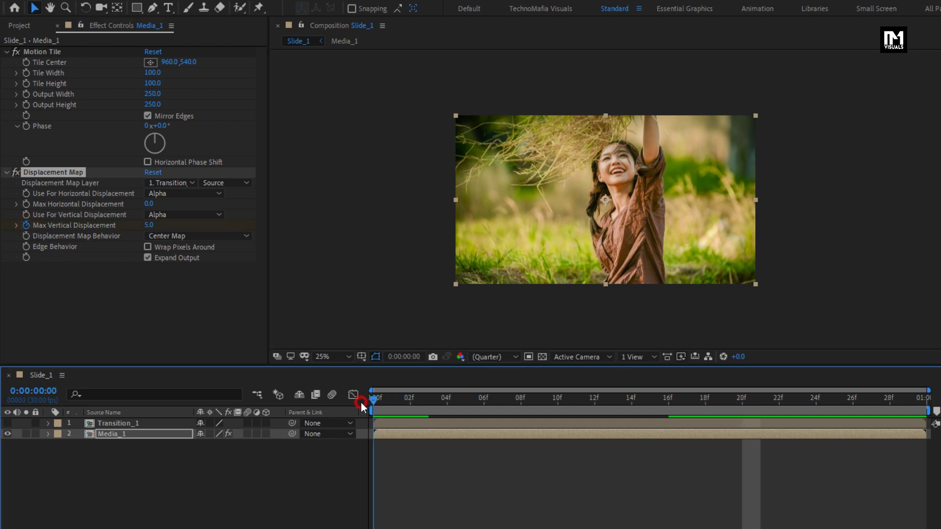
click(150, 226)
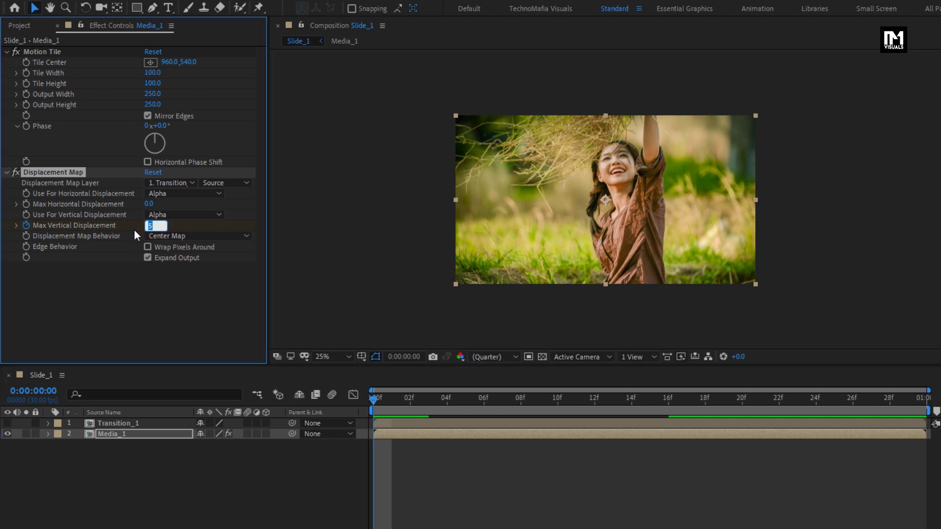
text(800)
key(Return)
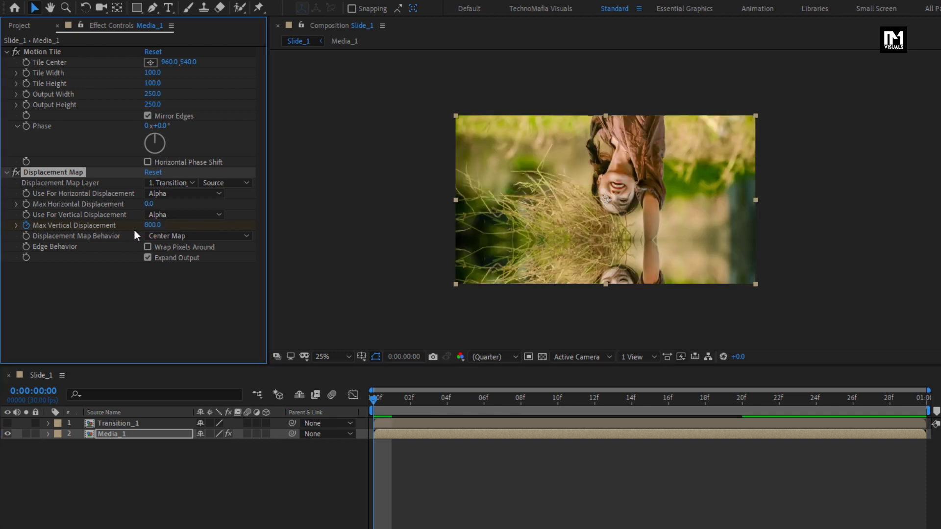
Reveal Media_1's keyframes and apply Easy Ease to both Max Vertical Displacement keyframes
drag(378, 399, 557, 400)
key(u)
click(138, 435)
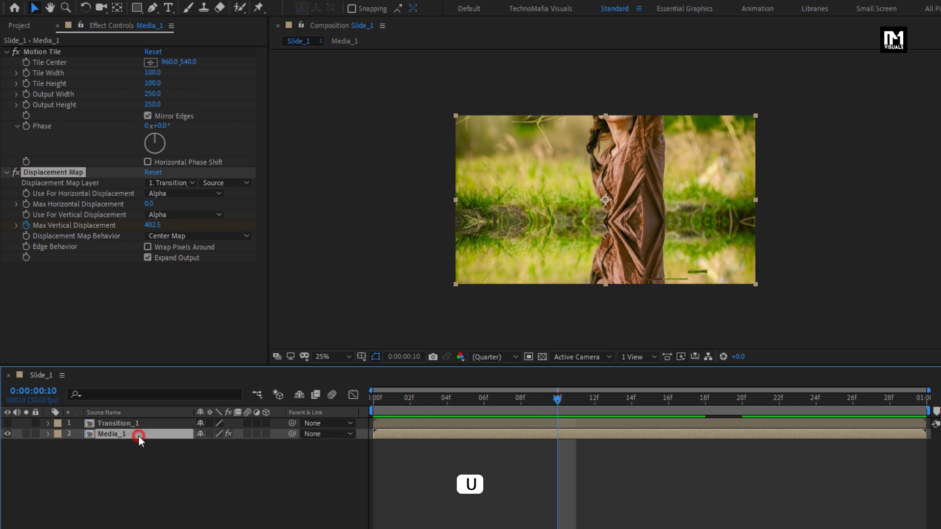
key(u)
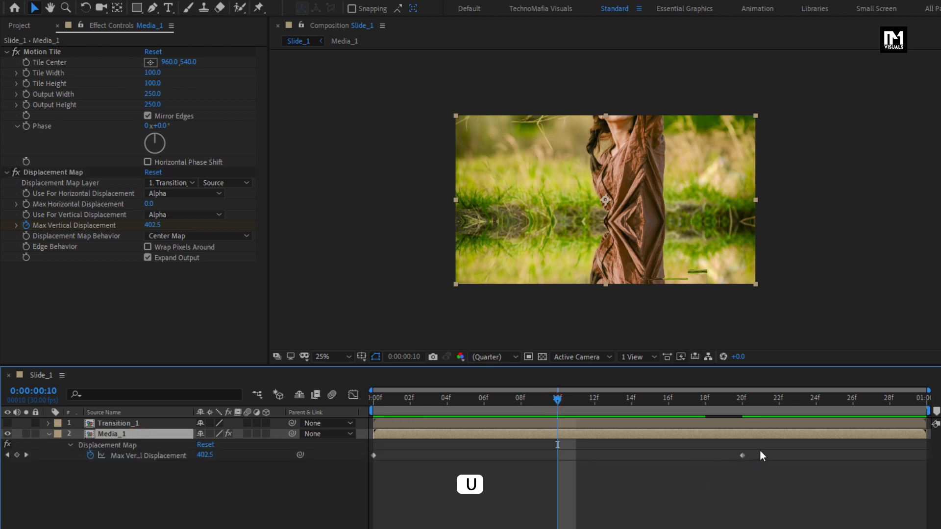
drag(760, 450, 374, 466)
right_click(373, 455)
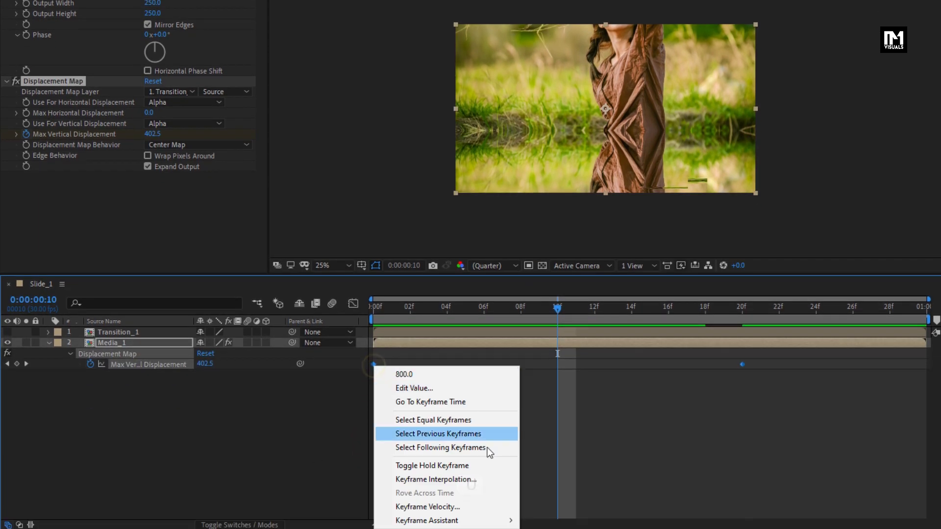
mouse_move(497, 520)
click(548, 438)
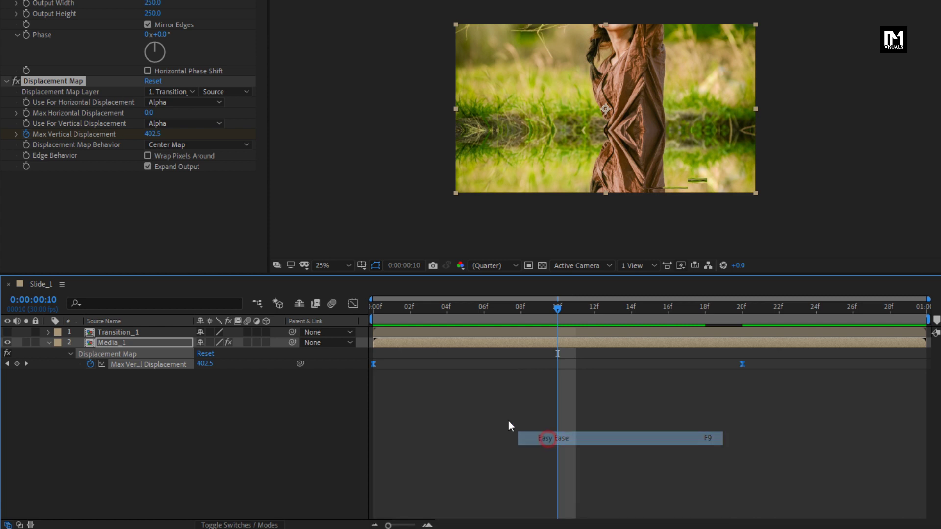
Reshape the displacement speed graph to peak early, pulling the frame 20 handle to frame 10 and shortening the first keyframe's handle, and preview it
click(353, 304)
drag(760, 361, 706, 324)
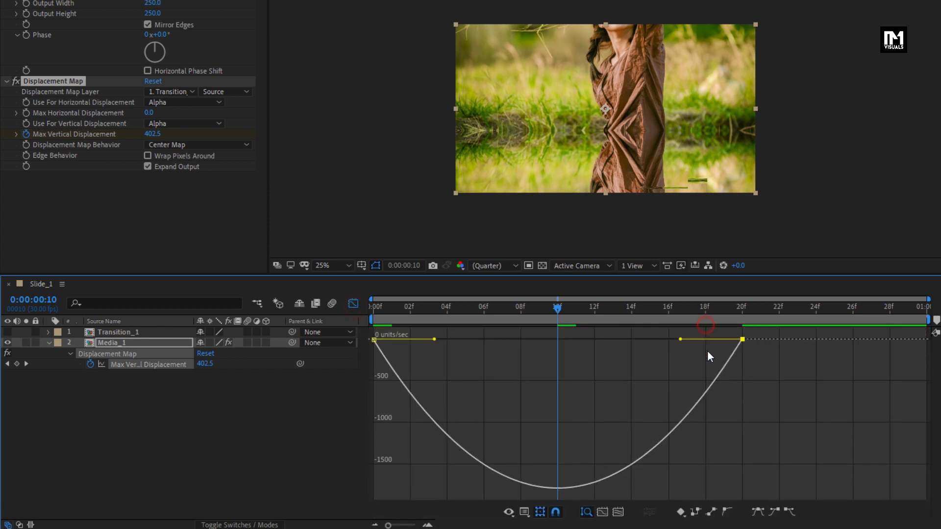
drag(651, 339, 502, 340)
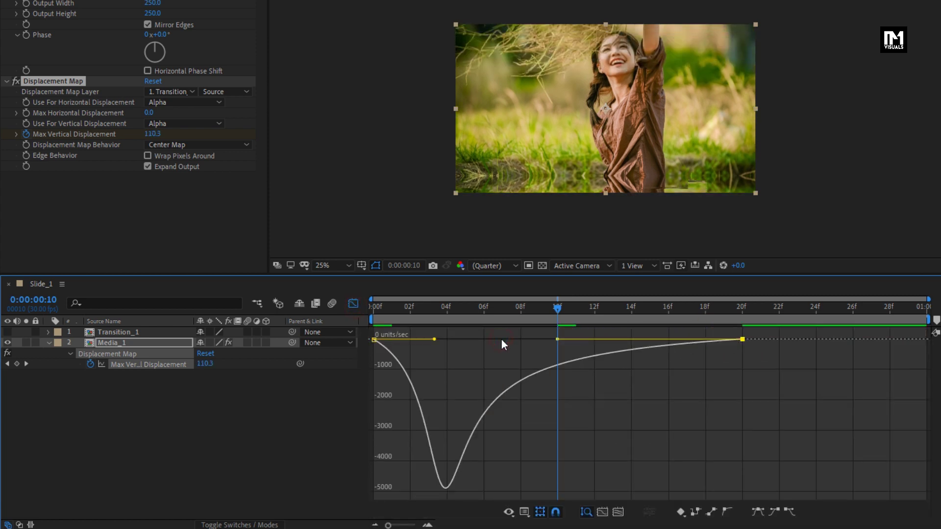
drag(435, 340, 414, 338)
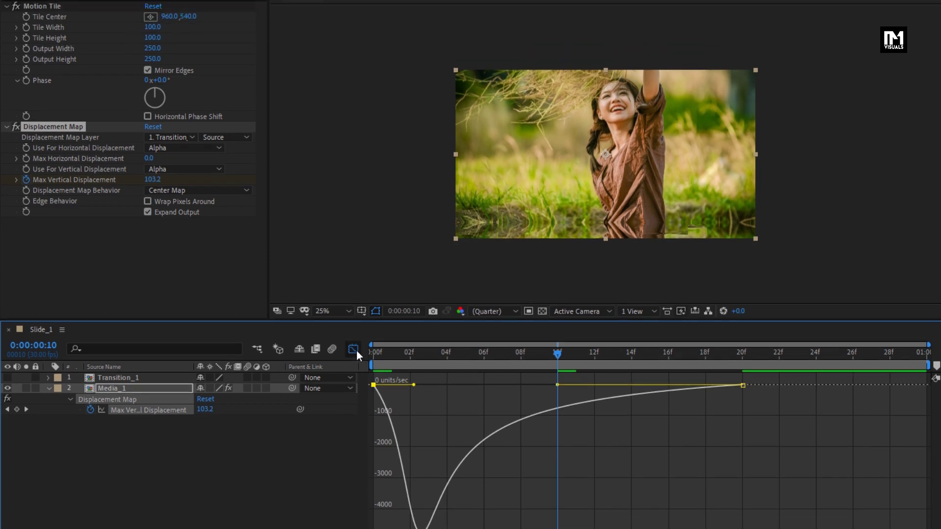
click(353, 303)
drag(376, 307, 549, 308)
drag(548, 399, 457, 397)
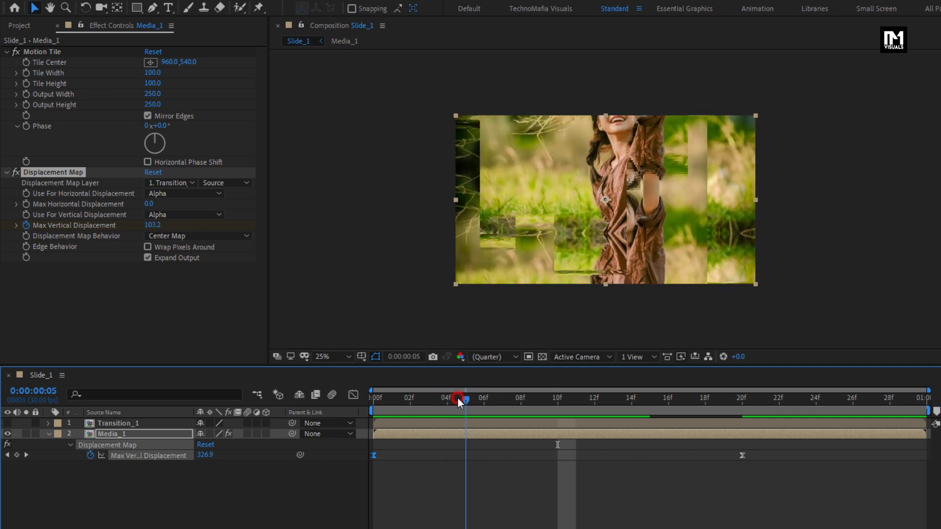
click(50, 434)
click(114, 522)
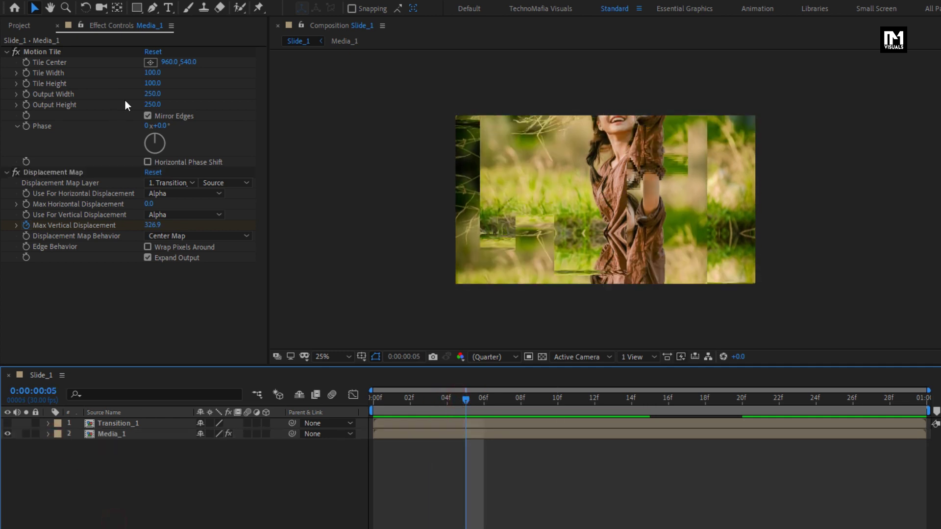
Add a text layer reading CREATIVE to Slide_1
click(169, 9)
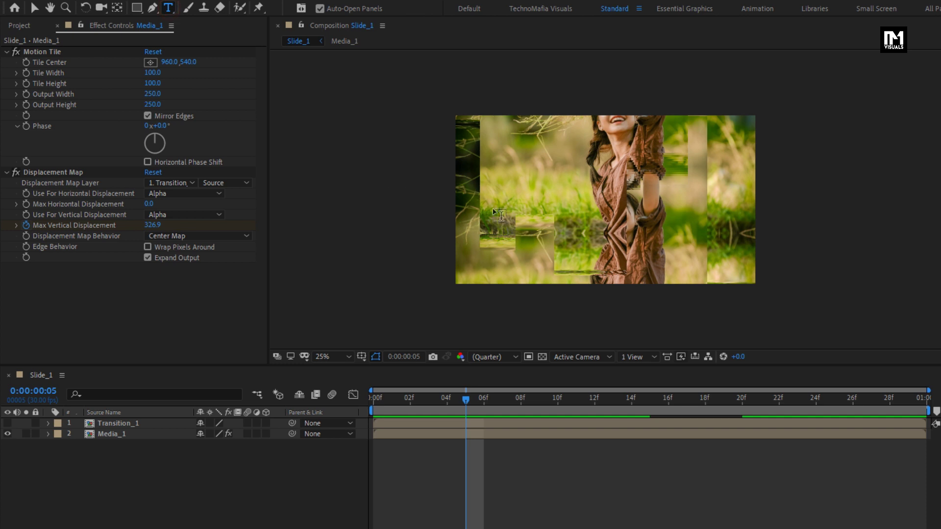
click(558, 191)
text(CREA)
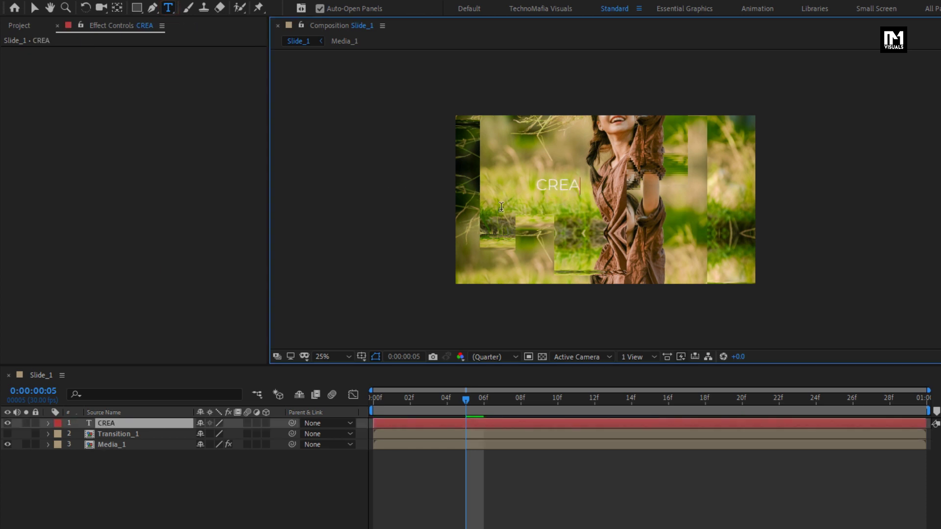
text(TIVE)
key(KP_Enter)
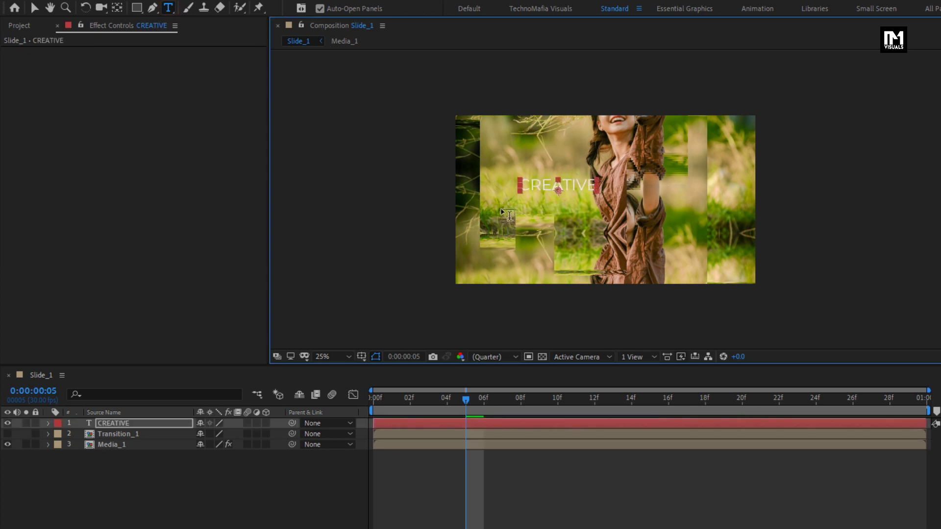
key(v)
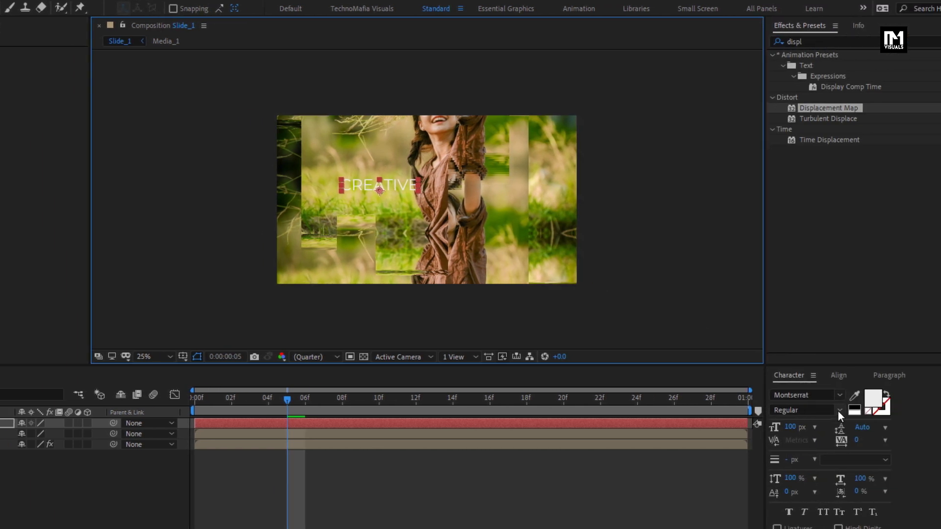
Set the CREATIVE text to Montserrat ExtraBold at 190 px
click(838, 410)
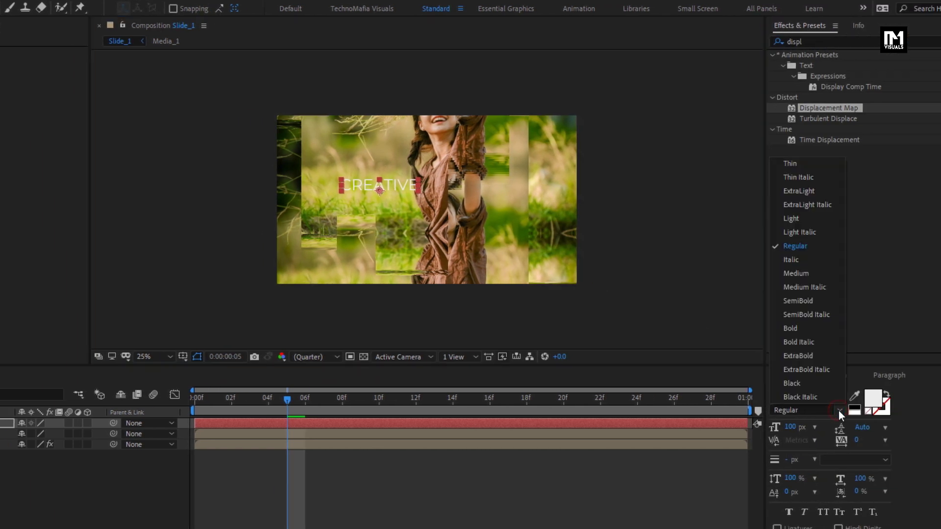
click(801, 355)
drag(790, 427, 845, 425)
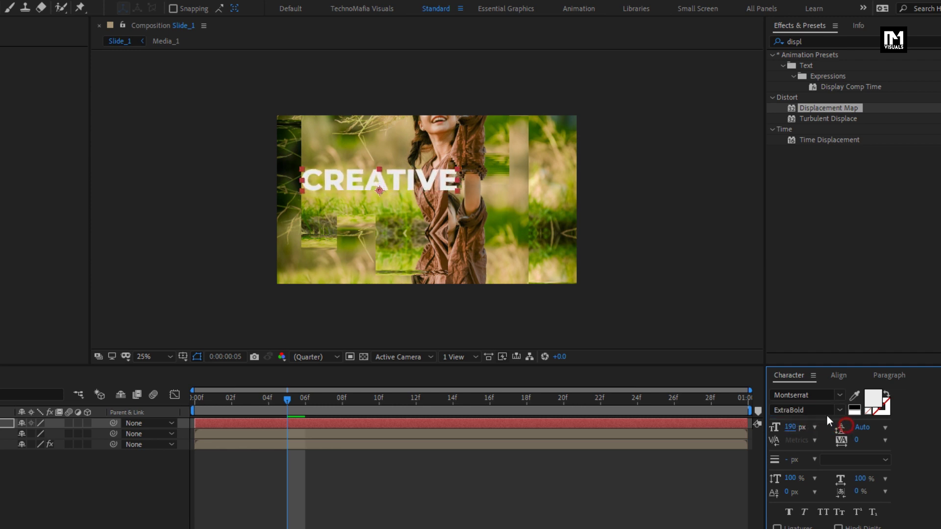
Center the CREATIVE text horizontally and vertically in the composition
click(837, 376)
click(799, 406)
click(861, 405)
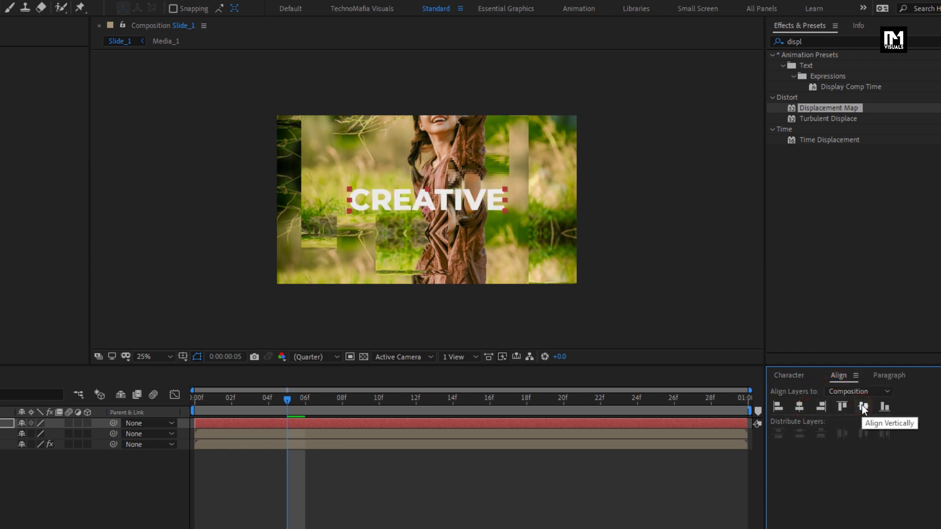
Keyframe the CREATIVE layer's position at frame 15 as placed and at frame 0 below the frame with Y 1363, and preview the rise
drag(526, 400, 565, 401)
drag(743, 401, 815, 402)
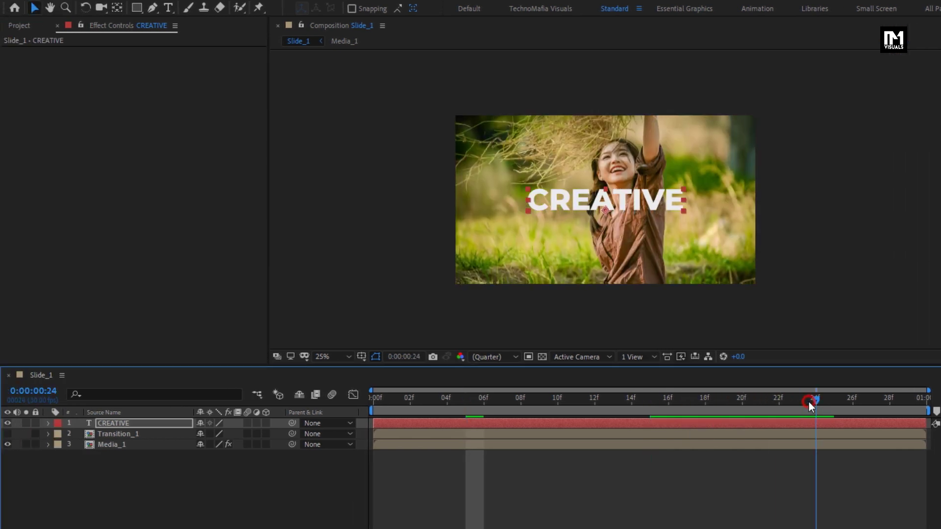
key(p)
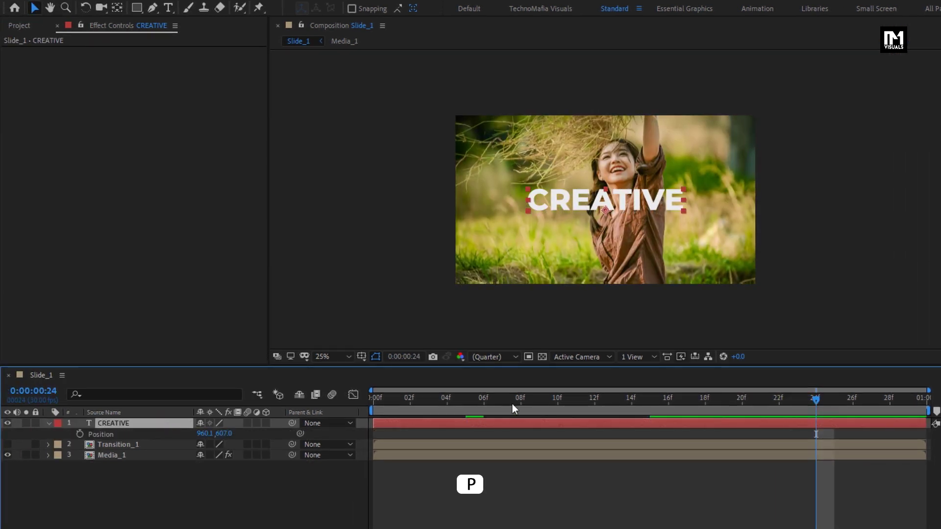
drag(512, 405, 647, 400)
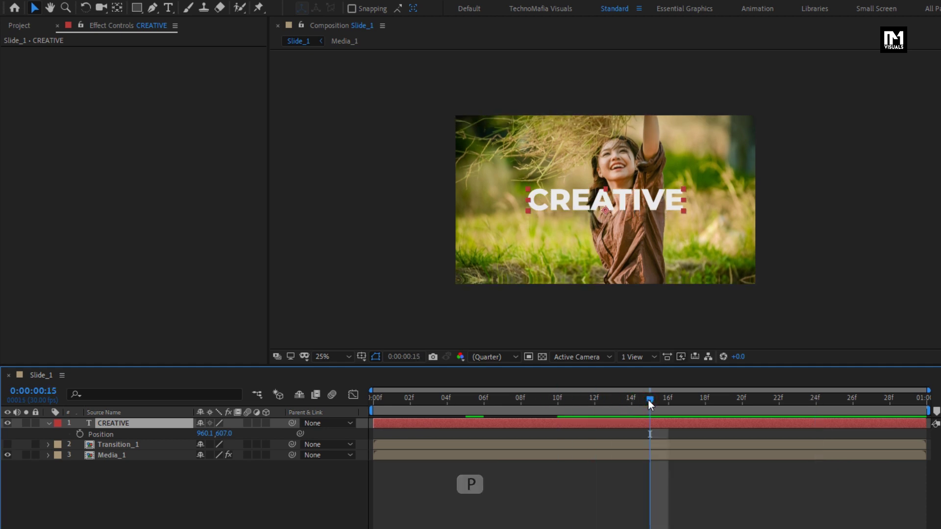
click(79, 434)
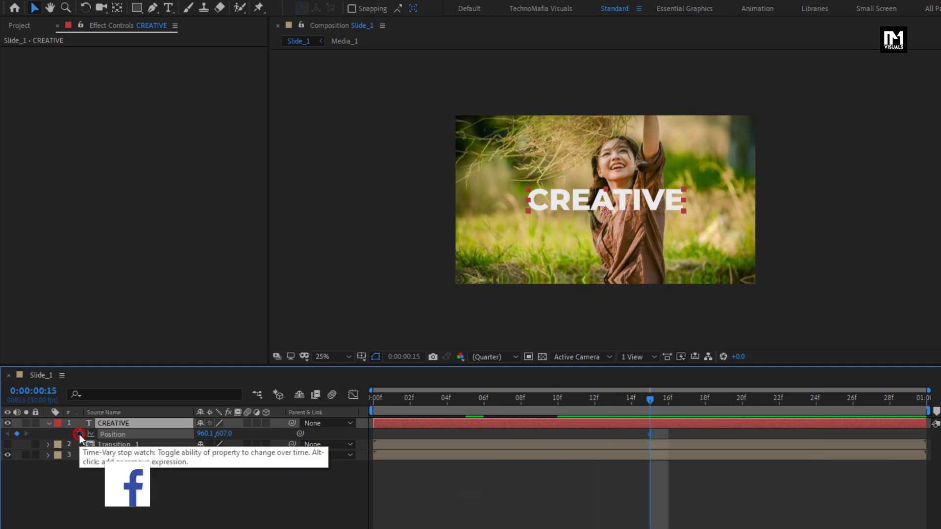
click(381, 403)
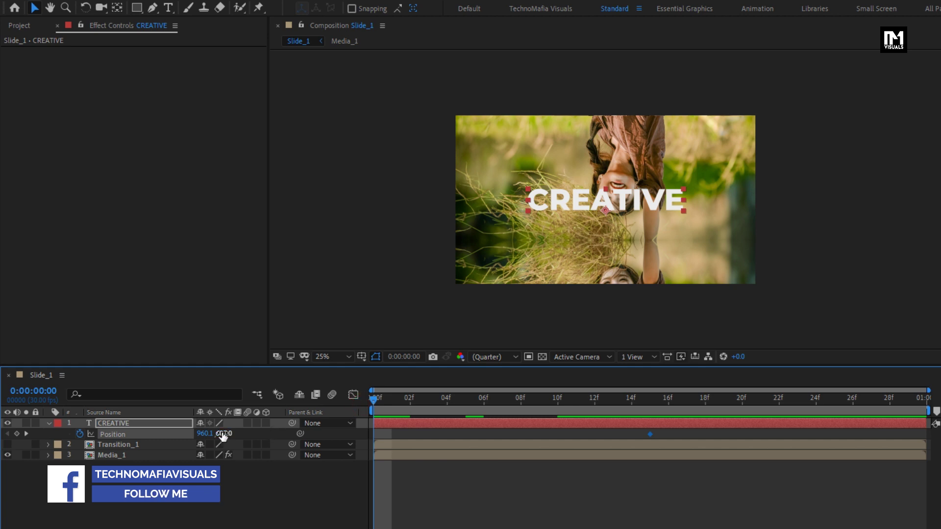
drag(223, 436, 632, 398)
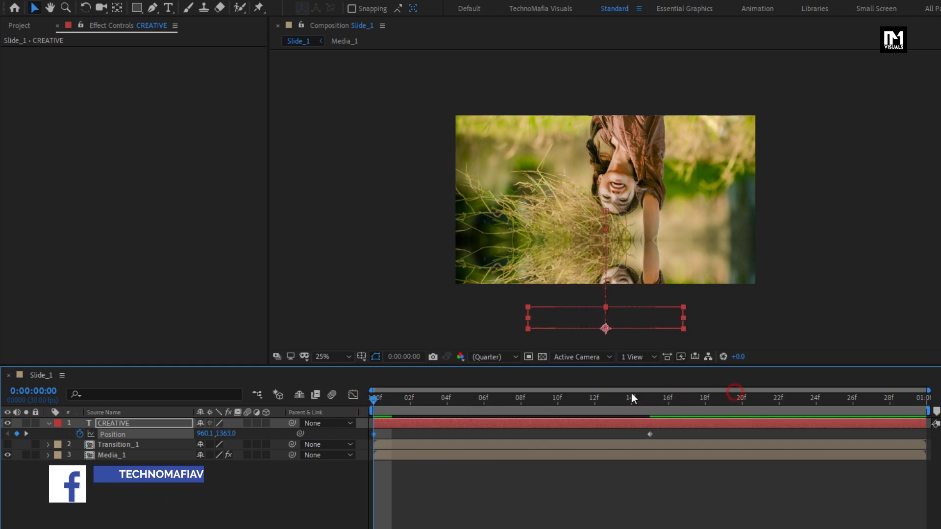
drag(374, 398, 609, 385)
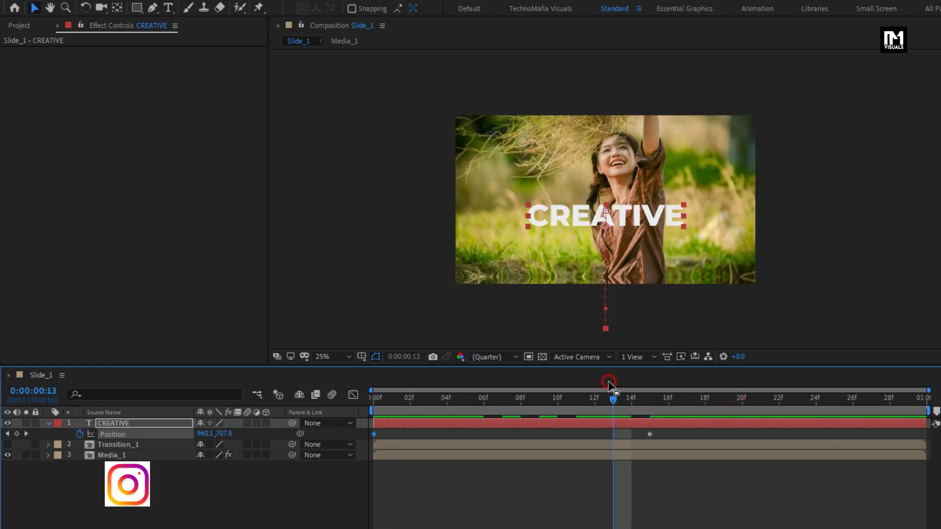
Apply Easy Ease to both CREATIVE Position keyframes and open their speed graph
drag(664, 430, 372, 437)
right_click(372, 434)
mouse_move(485, 495)
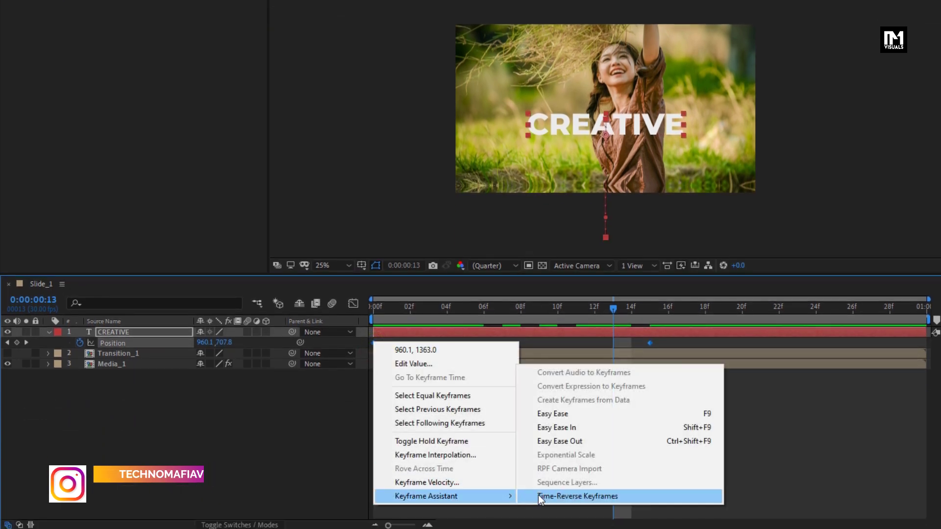
click(553, 413)
click(353, 304)
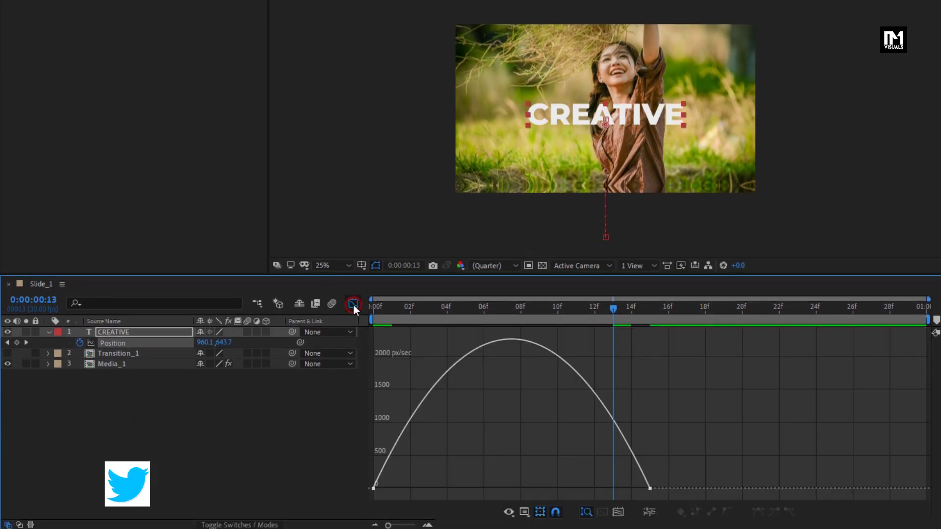
Reshape the CREATIVE Position speed curve to peak sharply near the start and ease out slowly, and preview the title's rise
drag(677, 469, 495, 488)
drag(384, 317, 575, 310)
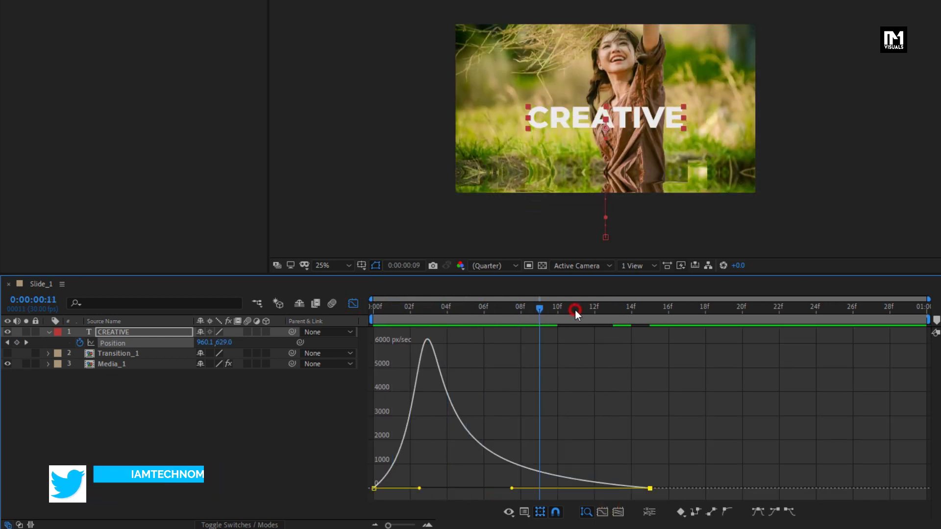
drag(419, 488, 401, 488)
drag(381, 307, 595, 308)
click(352, 305)
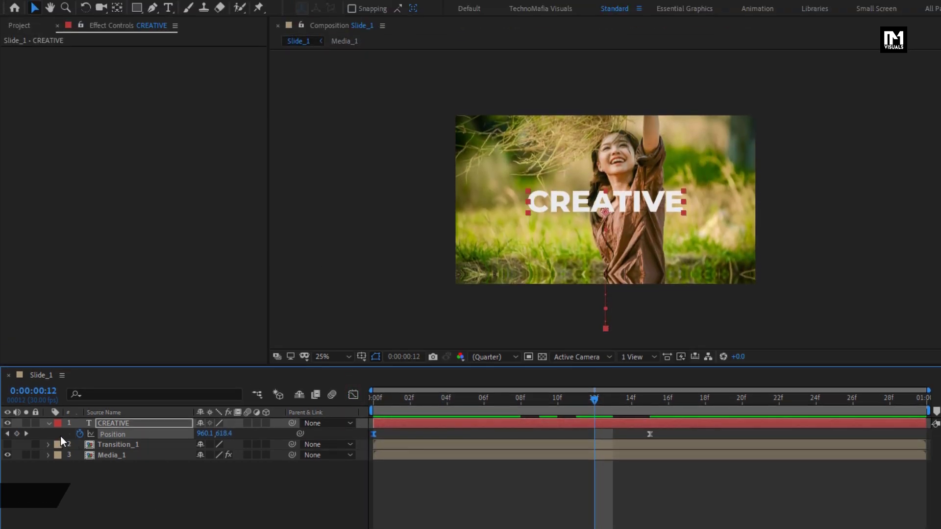
click(49, 423)
Add an adjustment layer at the top of Slide_1 and apply the Optics Compensation effect to it
right_click(104, 490)
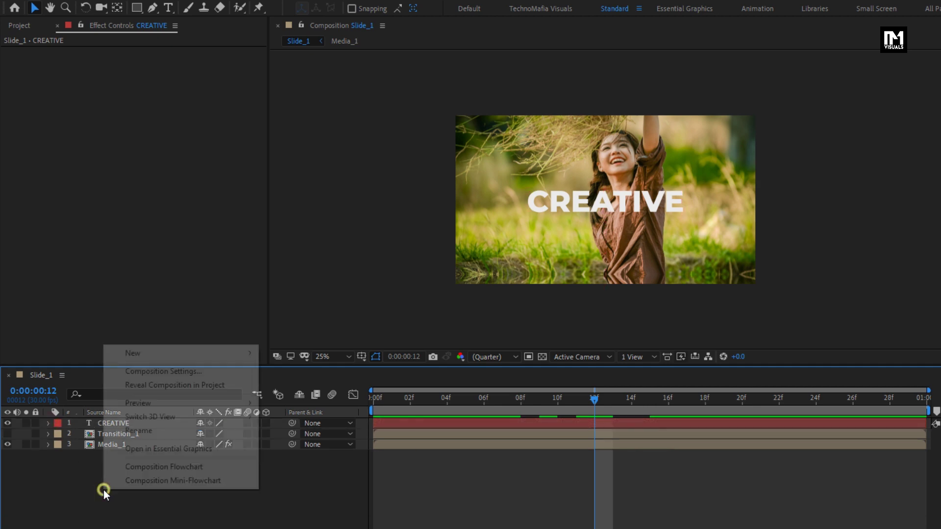
mouse_move(171, 353)
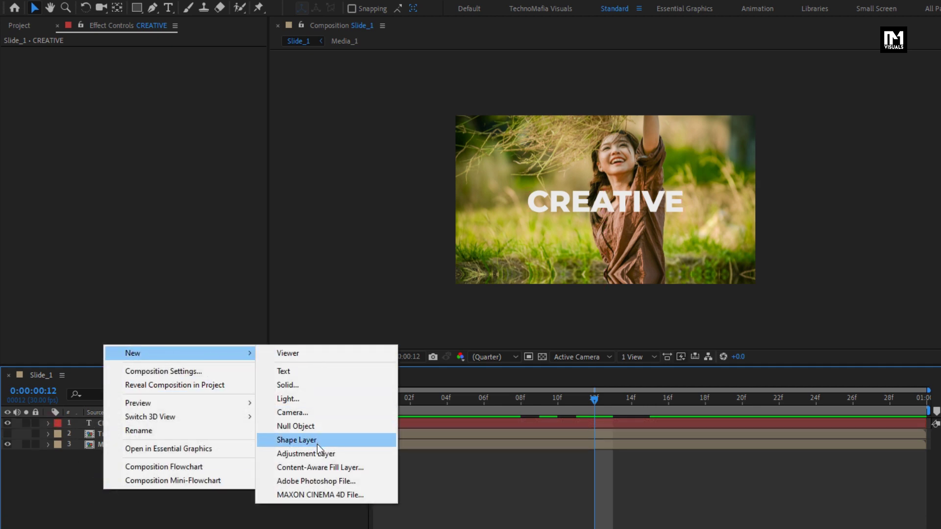
click(316, 453)
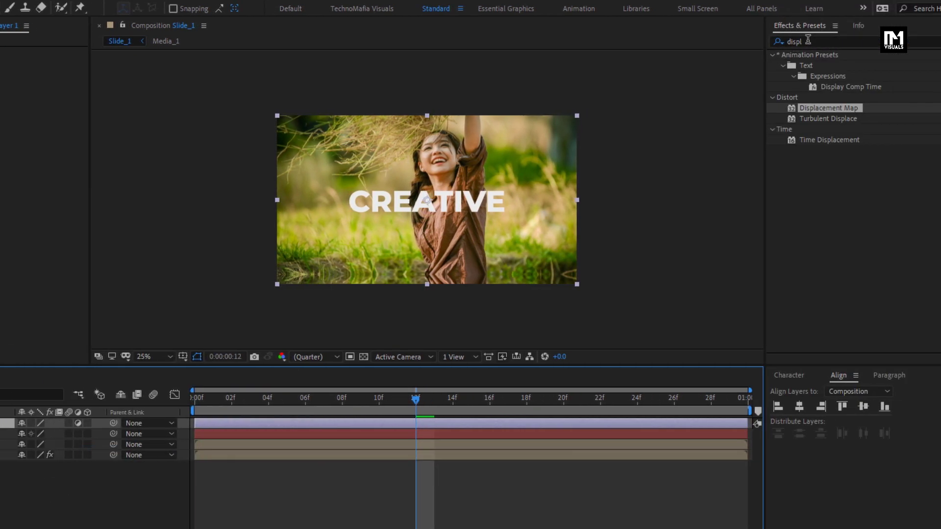
drag(809, 41, 771, 42)
text(o)
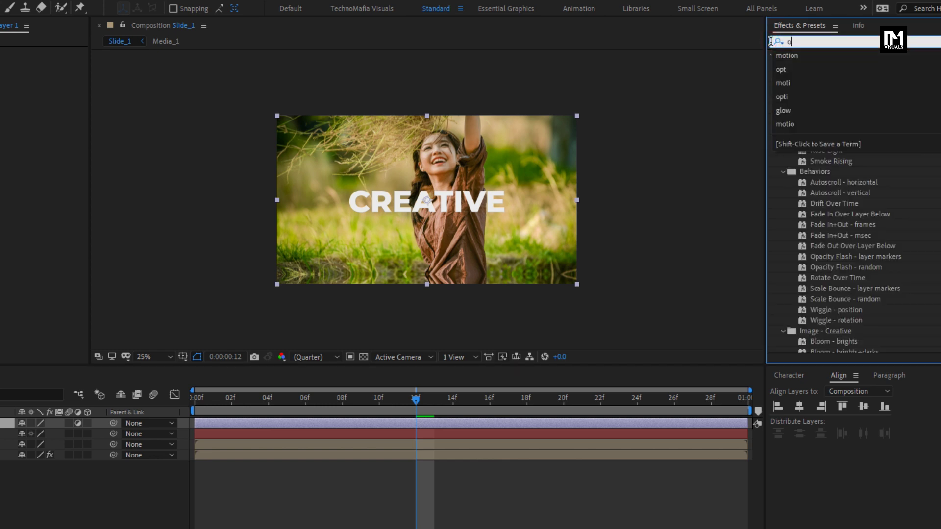
text(pti)
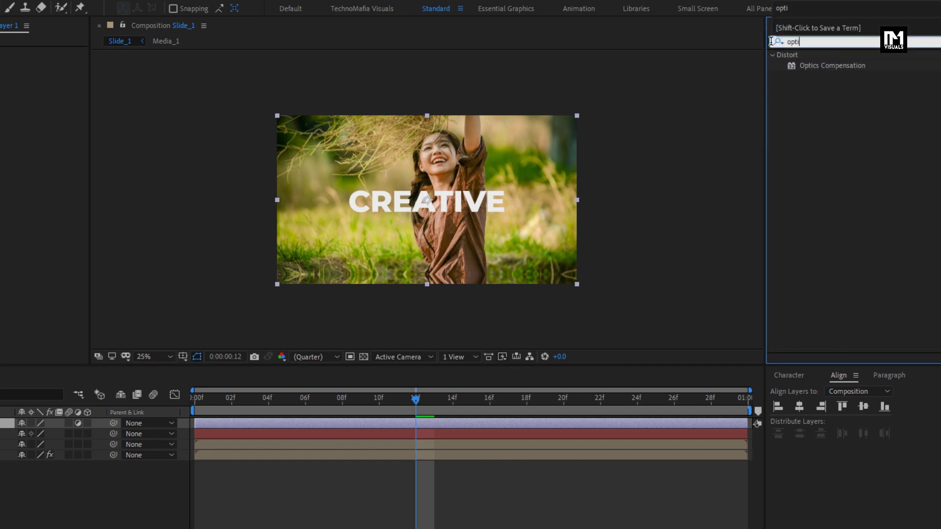
drag(817, 75, 451, 177)
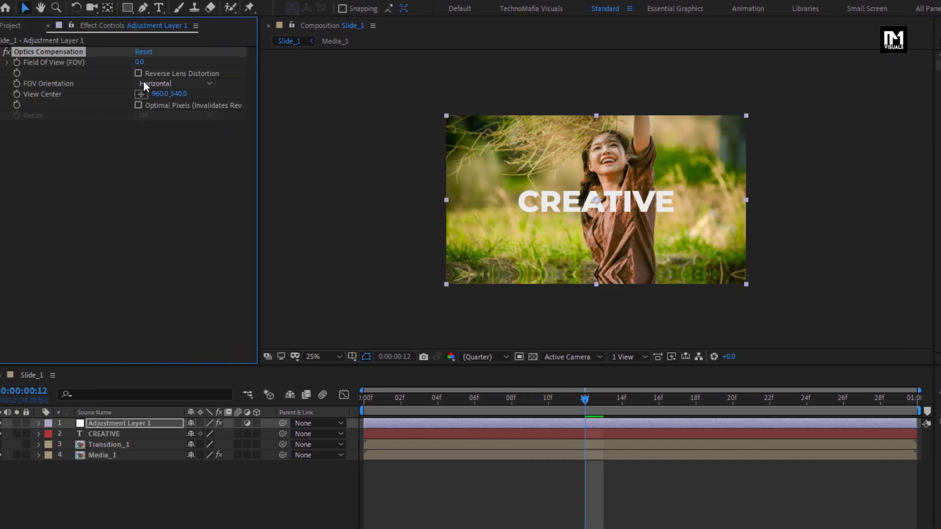
Set the Optics Compensation Field of View to 70 and enable Reverse Lens Distortion
click(152, 62)
text(7)
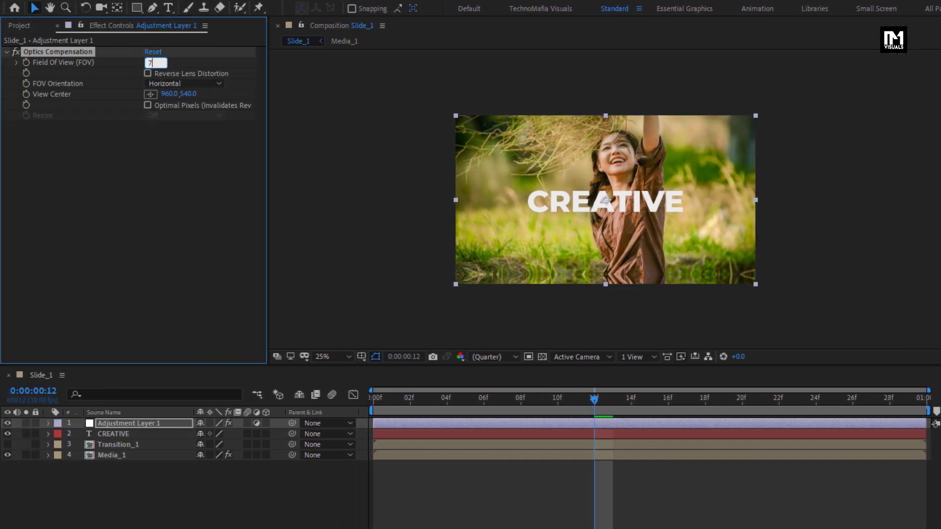
text(0)
key(Return)
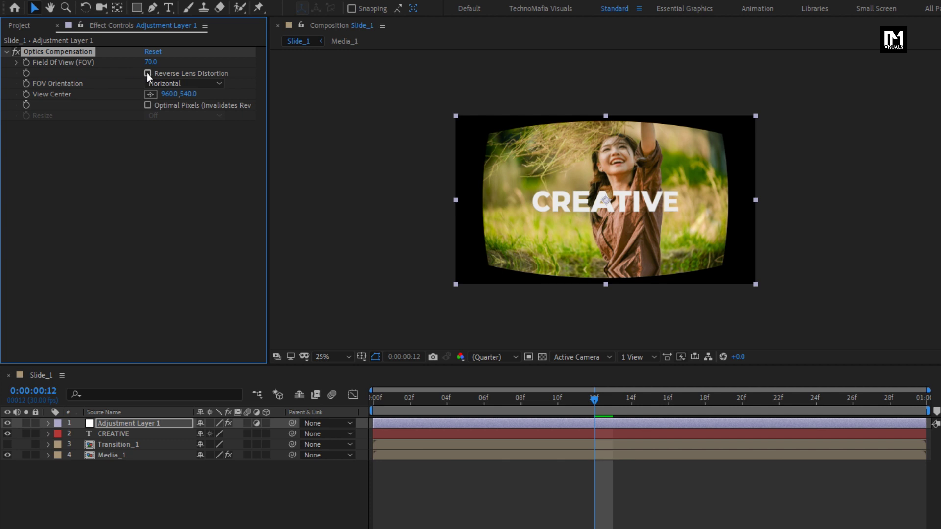
click(147, 73)
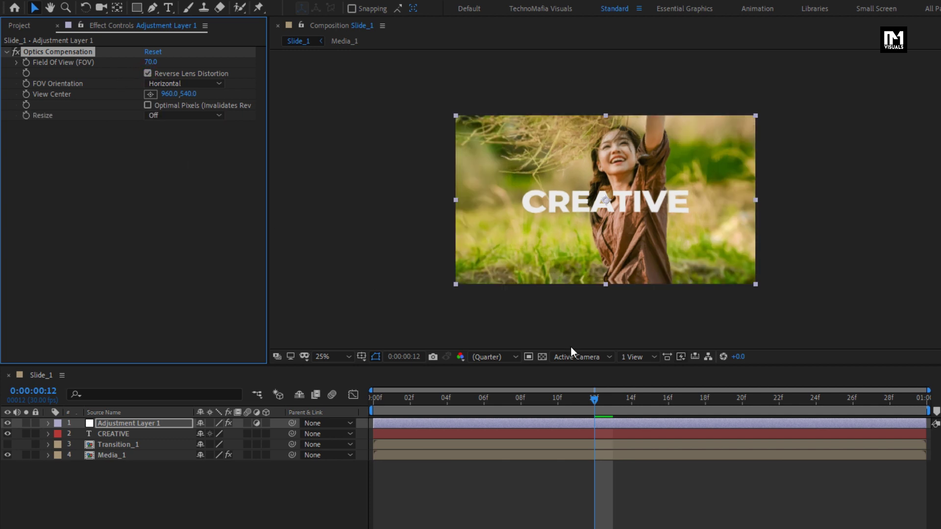
Keyframe the Optics Compensation View Center at frame 25 as centered and at frame 0 with X 800, and preview the shift
mouse_move(627, 398)
mouse_down()
mouse_move(766, 410)
mouse_move(829, 402)
mouse_up()
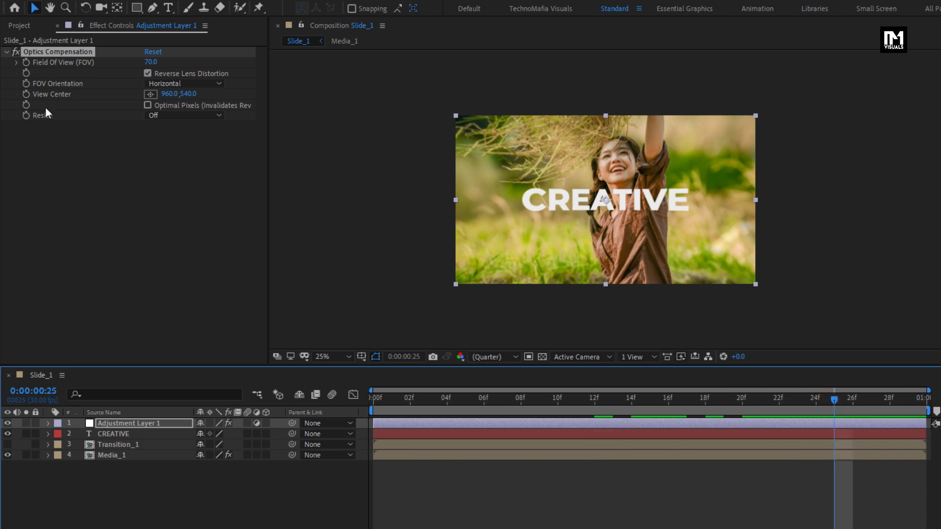
click(31, 95)
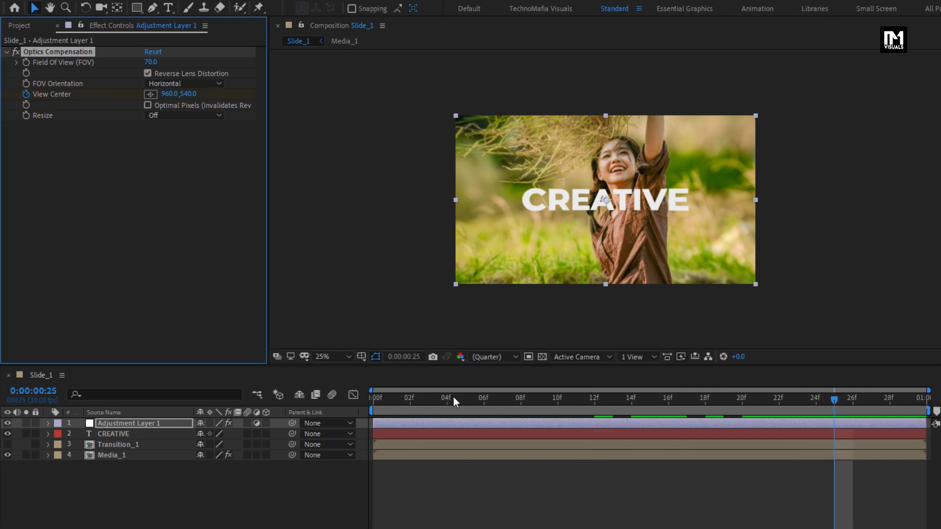
drag(454, 397, 355, 390)
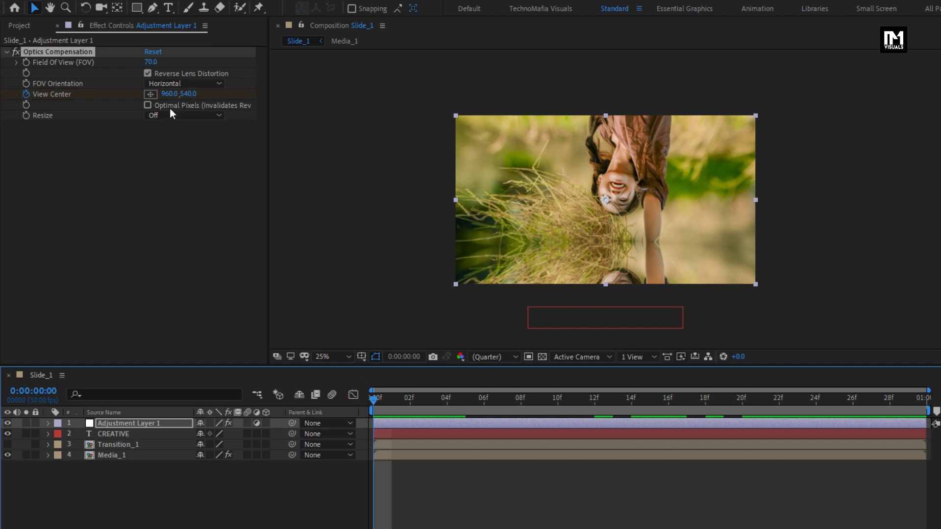
click(167, 94)
text(800)
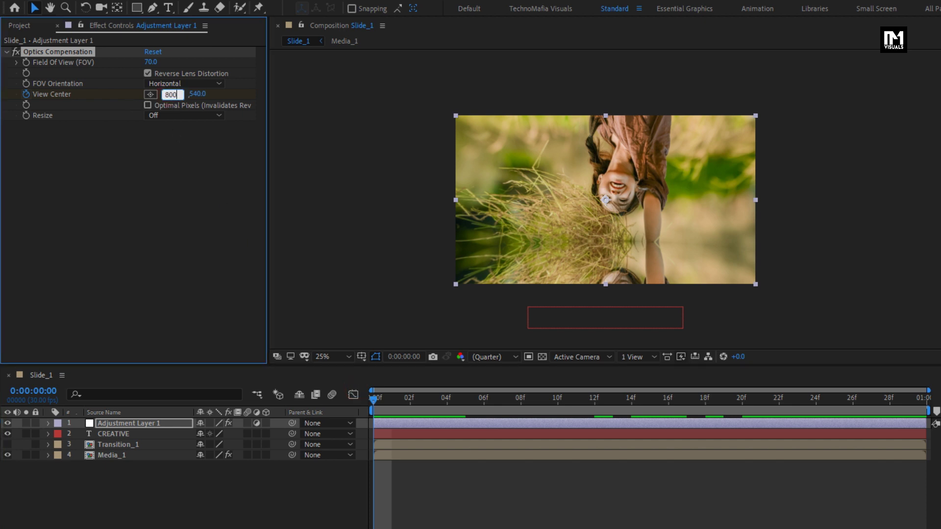
key(Return)
drag(377, 405, 834, 390)
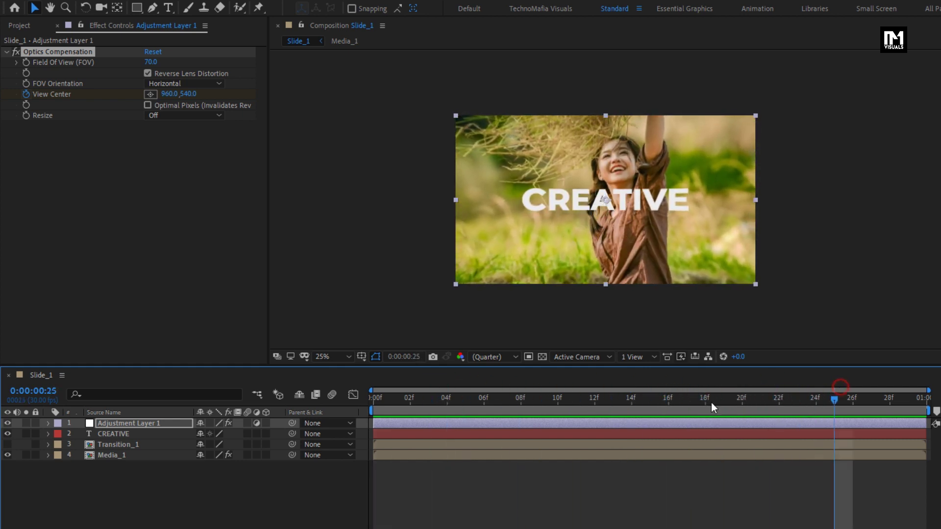
Reveal the adjustment layer's View Center keyframes and apply Easy Ease to both
key(u)
click(108, 424)
key(u)
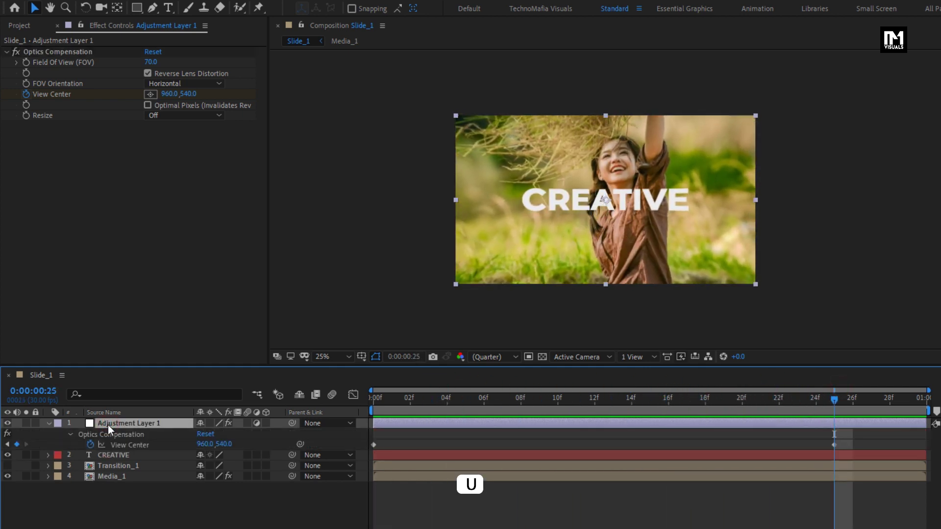
drag(846, 436, 362, 454)
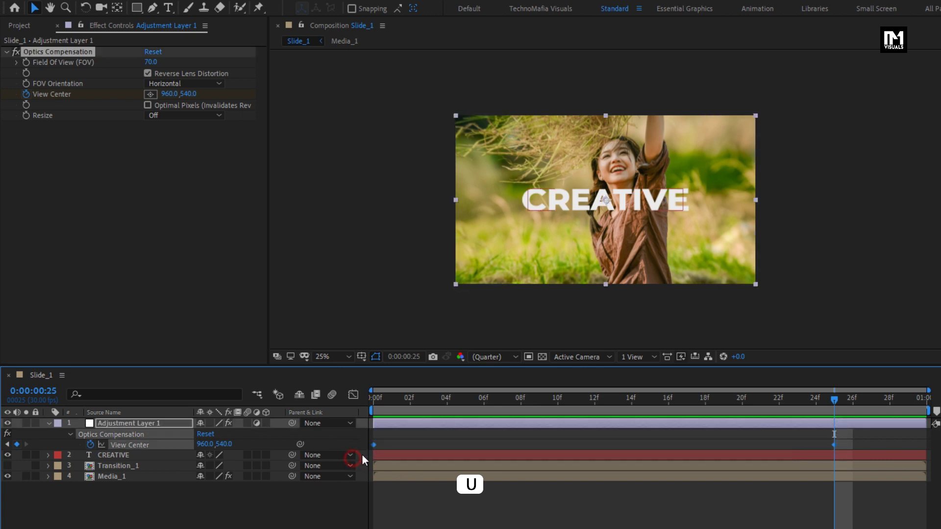
right_click(374, 445)
mouse_move(510, 508)
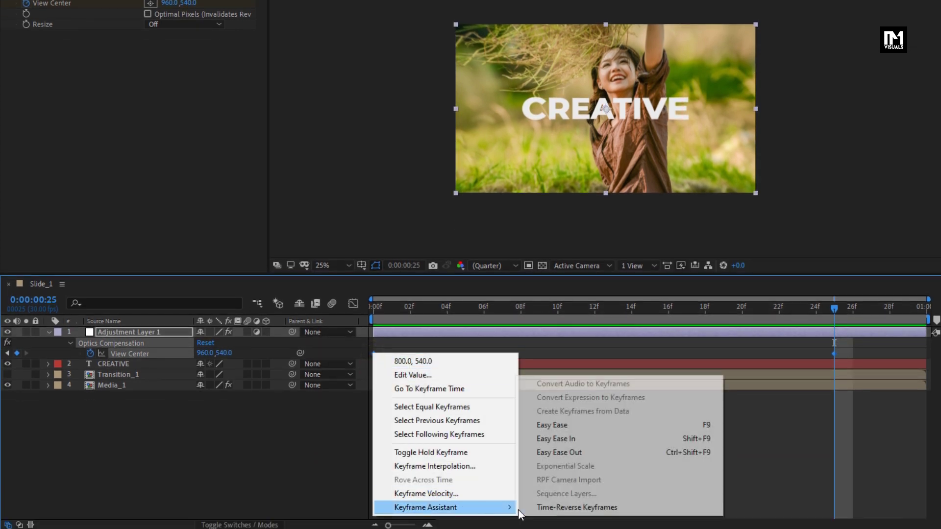
click(539, 426)
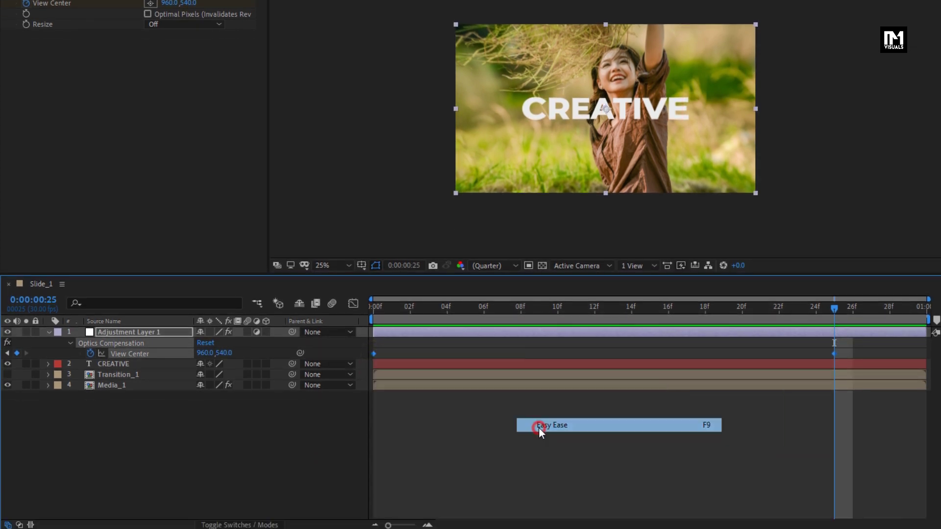
Reshape the View Center speed curve to peak early and ease out slowly, and return to frame 0 with the layer collapsed
click(352, 304)
drag(854, 473, 551, 488)
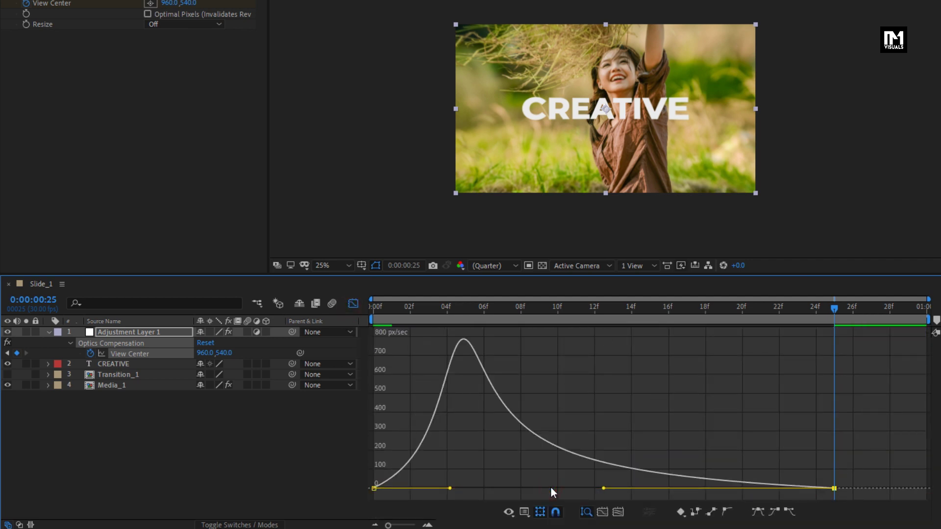
drag(451, 488, 410, 488)
click(352, 304)
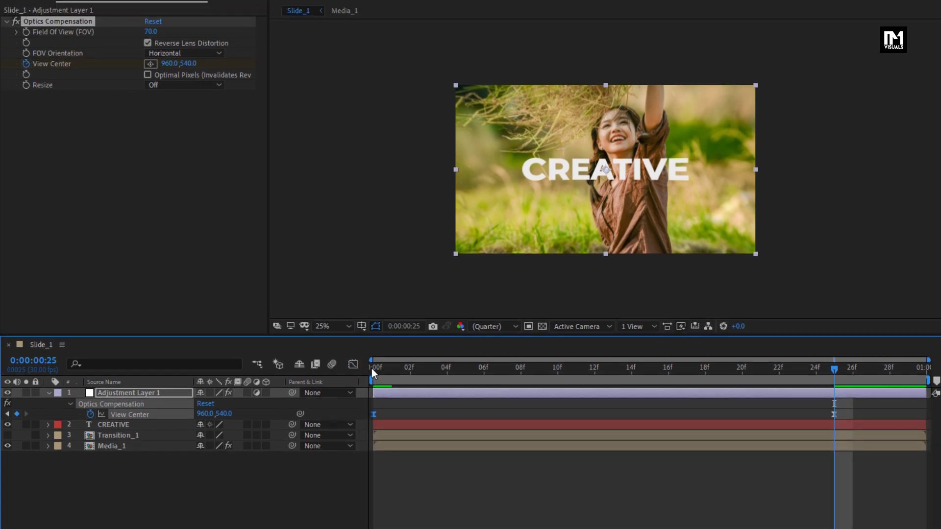
click(373, 307)
click(48, 424)
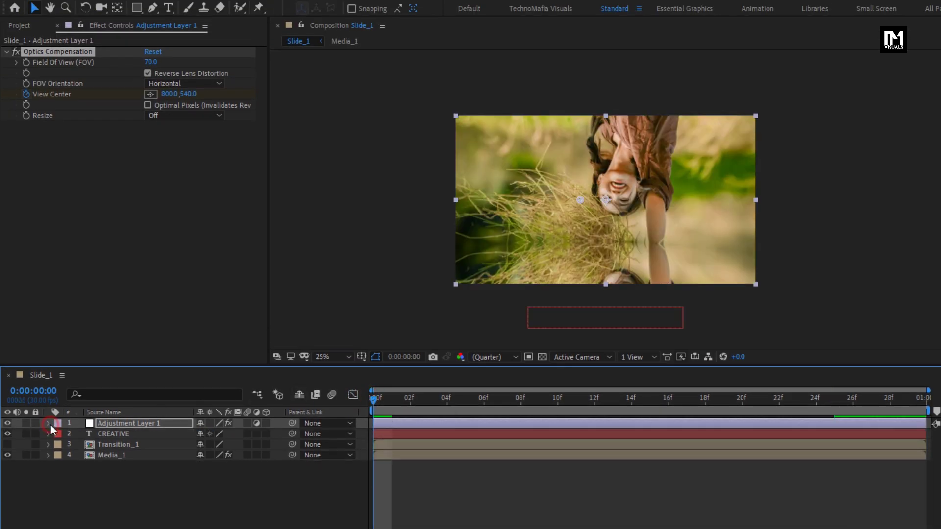
Enable motion blur for all Slide_1 layers and preview the slide with the view set to Fit up to 100%
click(245, 455)
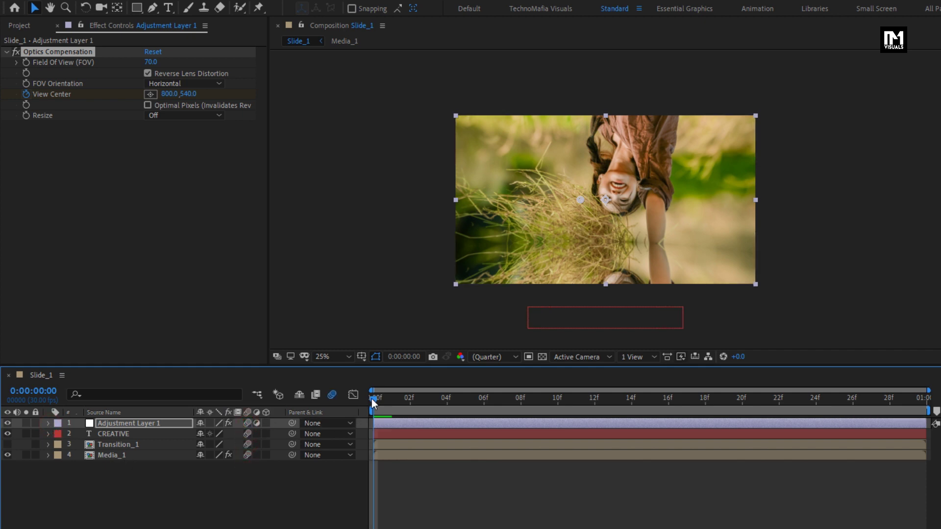
click(335, 357)
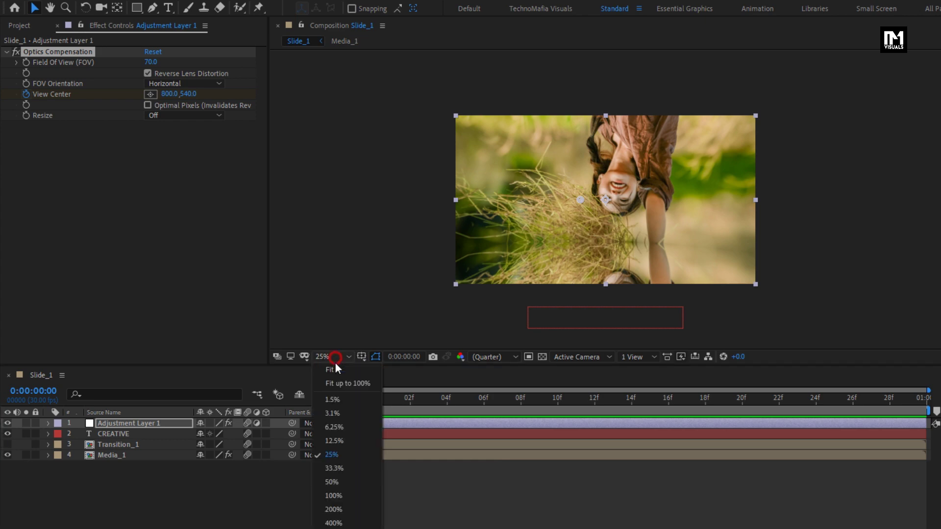
click(342, 388)
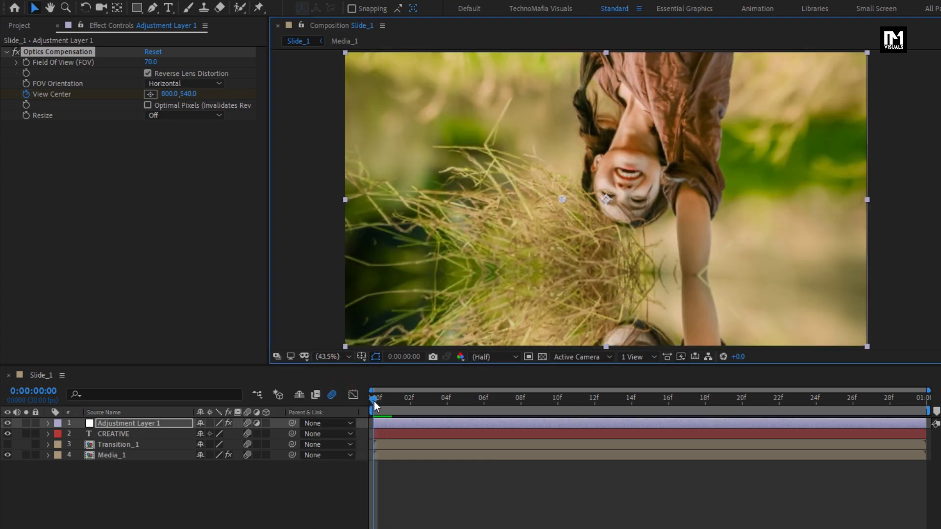
key(space)
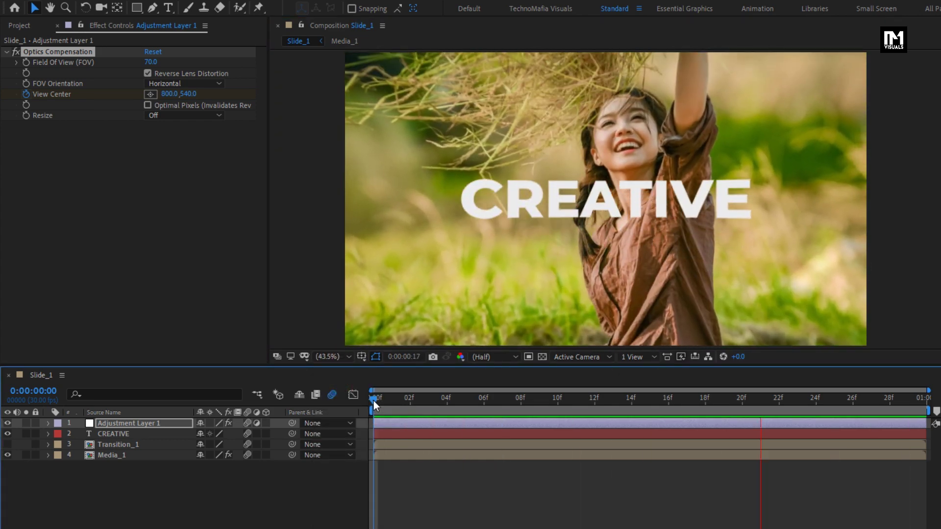
key(space)
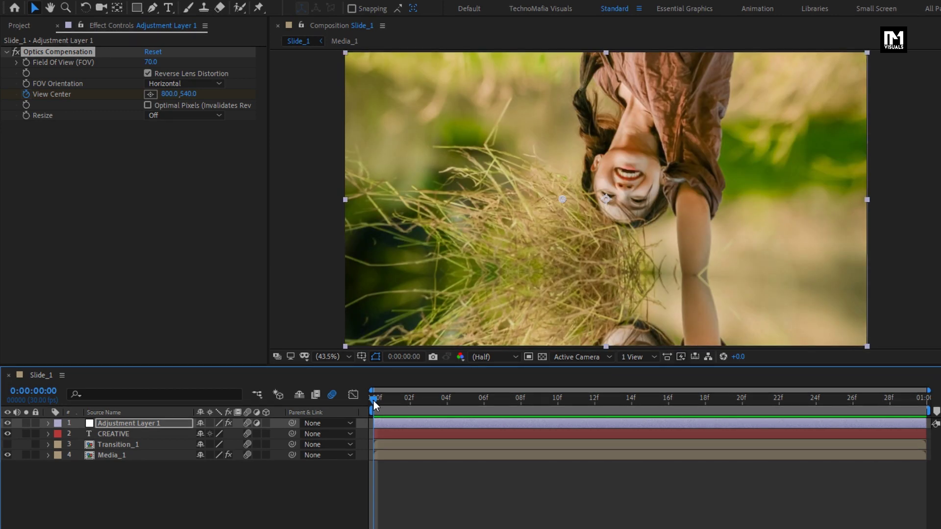
Create a 1920 x 1080, one-second composition named Slide_2 and add Media_2 with a hidden Transition_2 layer above it
key(ctrl+n)
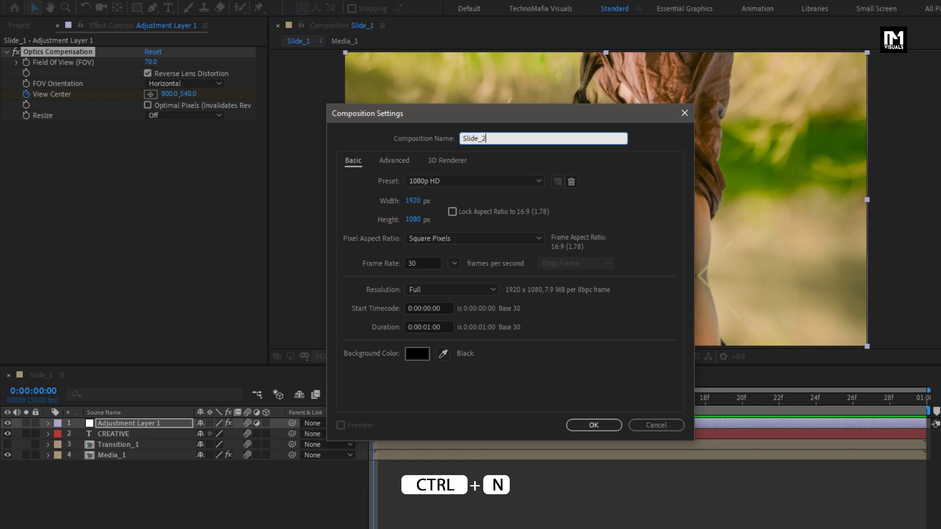
click(583, 427)
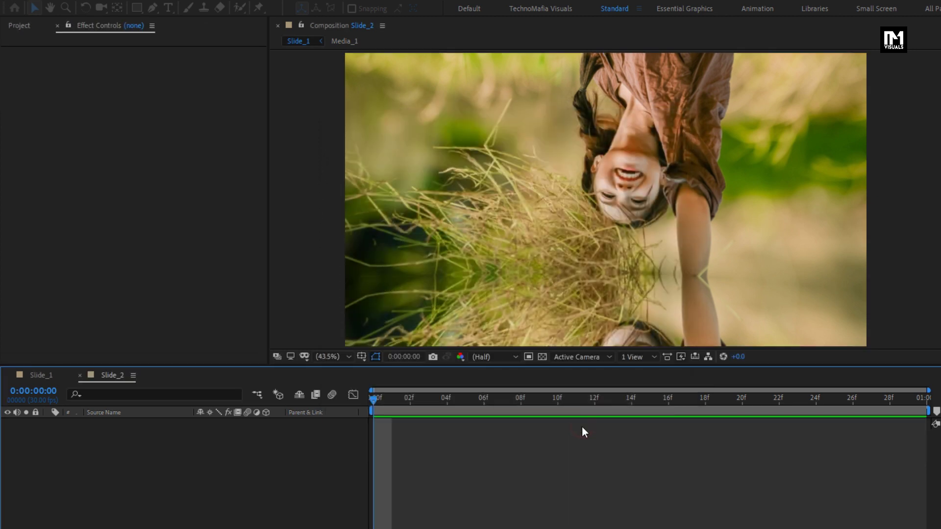
click(20, 27)
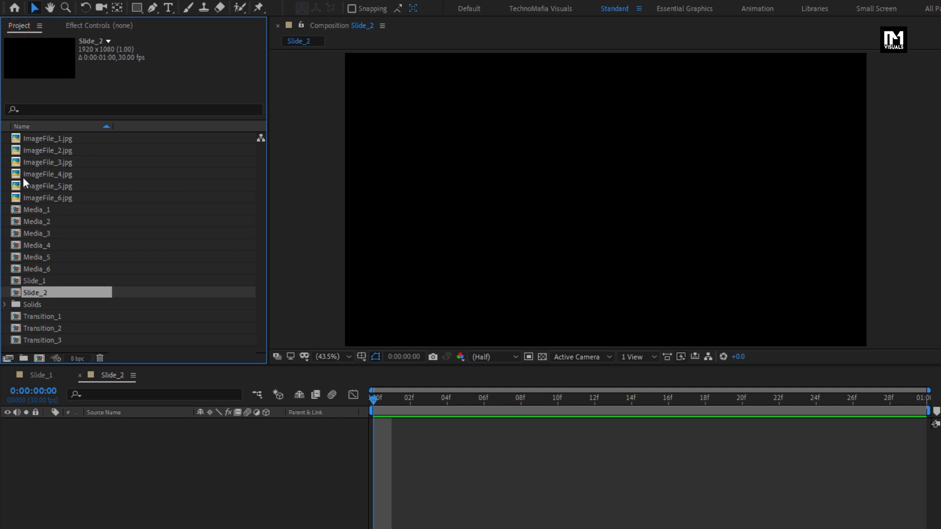
drag(34, 220, 114, 465)
click(41, 330)
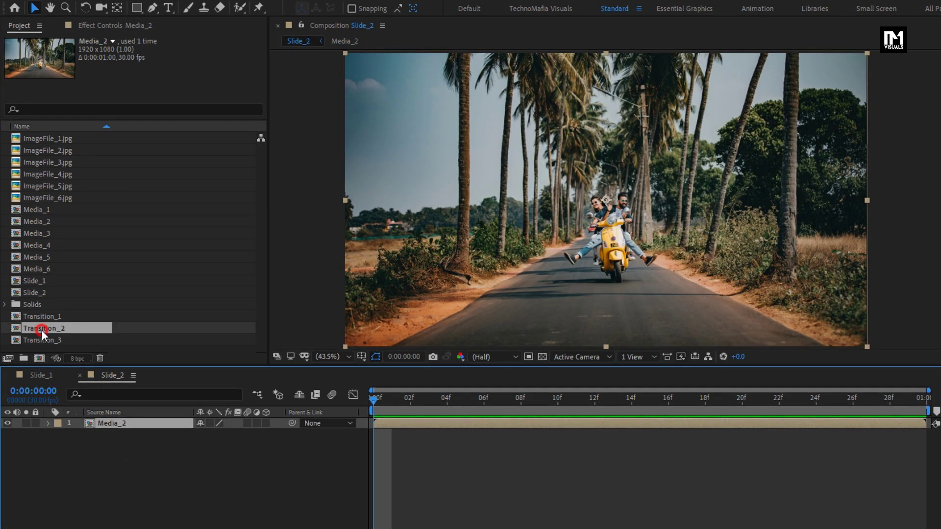
drag(39, 330, 126, 422)
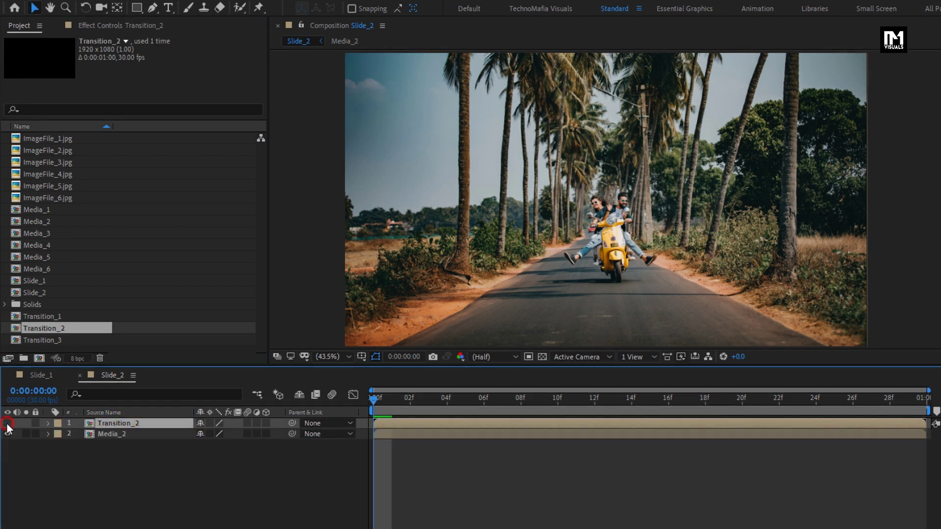
Find the Motion Tile effect and apply it to the Media_2 layer in Slide_2
click(107, 431)
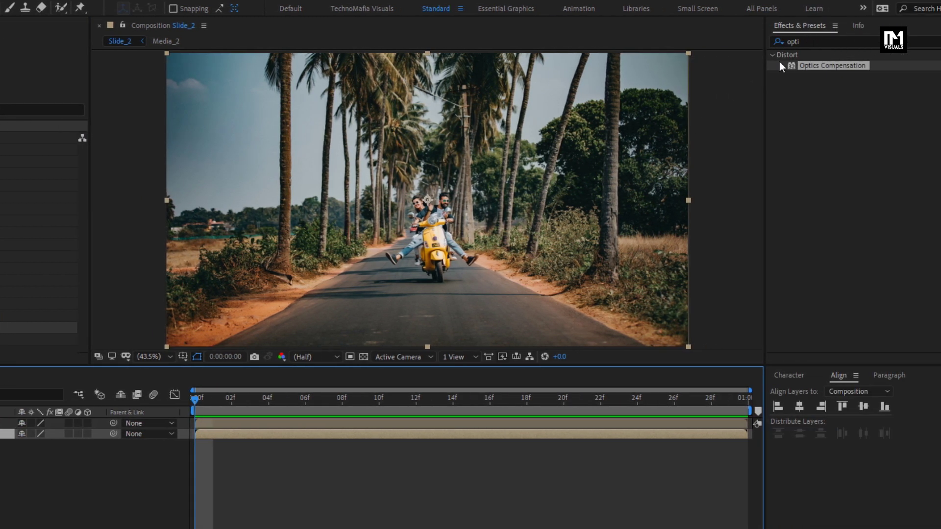
click(804, 42)
text(motio)
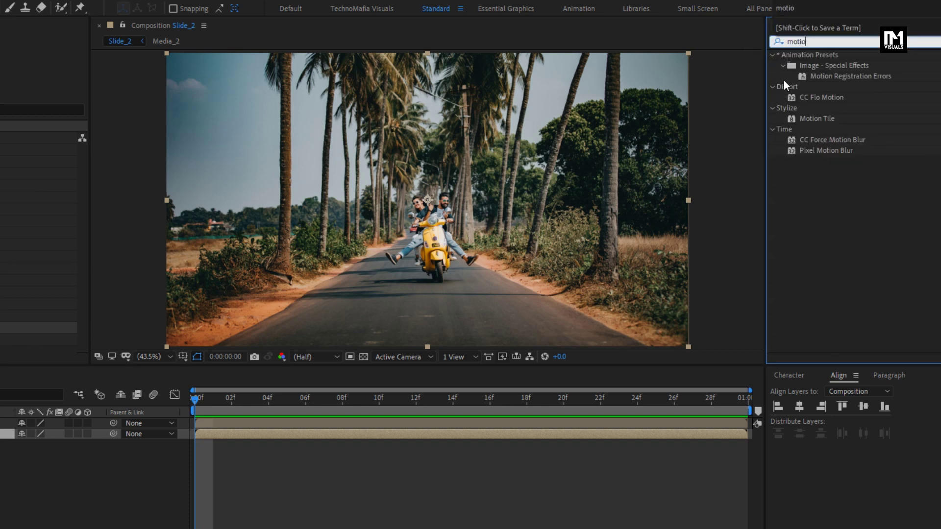
click(814, 120)
drag(814, 121, 424, 231)
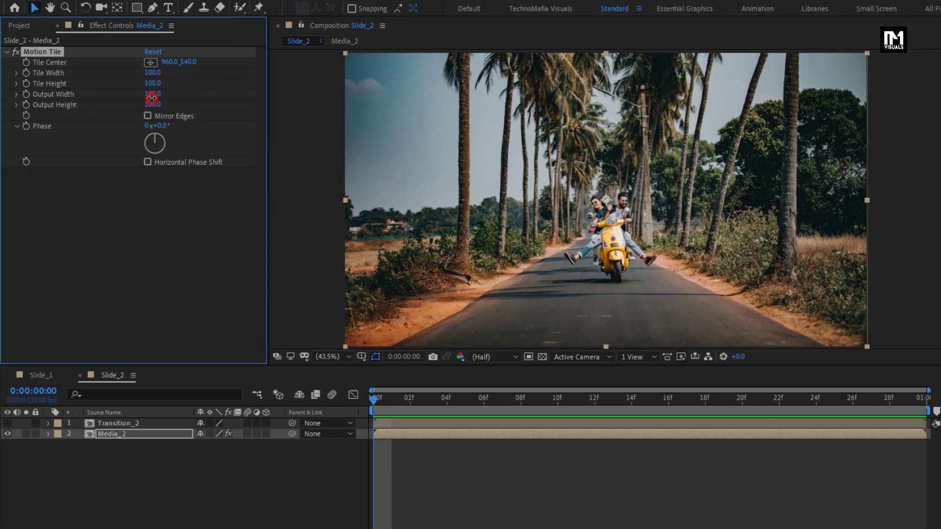
Set Motion Tile's Output Width and Output Height to 250 and enable Mirror Edges
text(250)
key(Return)
text(250)
key(Return)
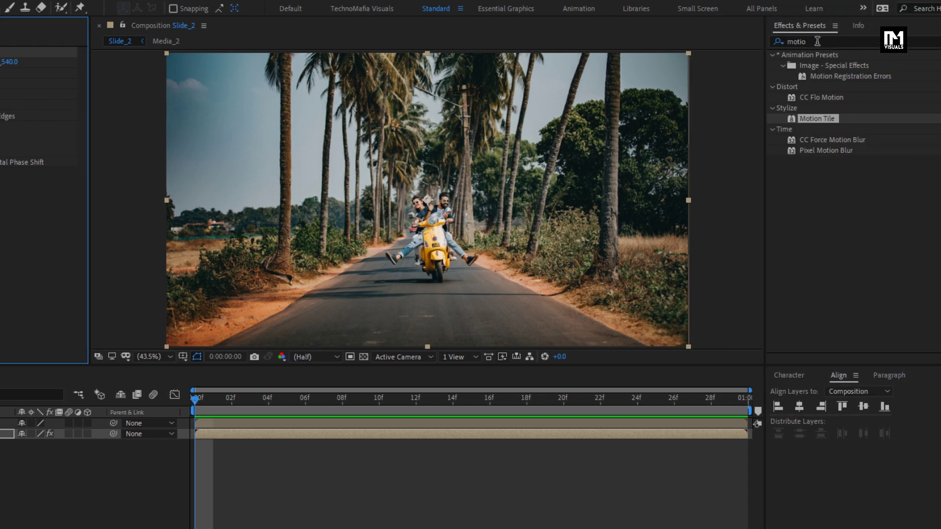
Find the Displacement Map effect and apply it to the Media_2 layer
drag(817, 42, 730, 43)
text(disp)
text(l)
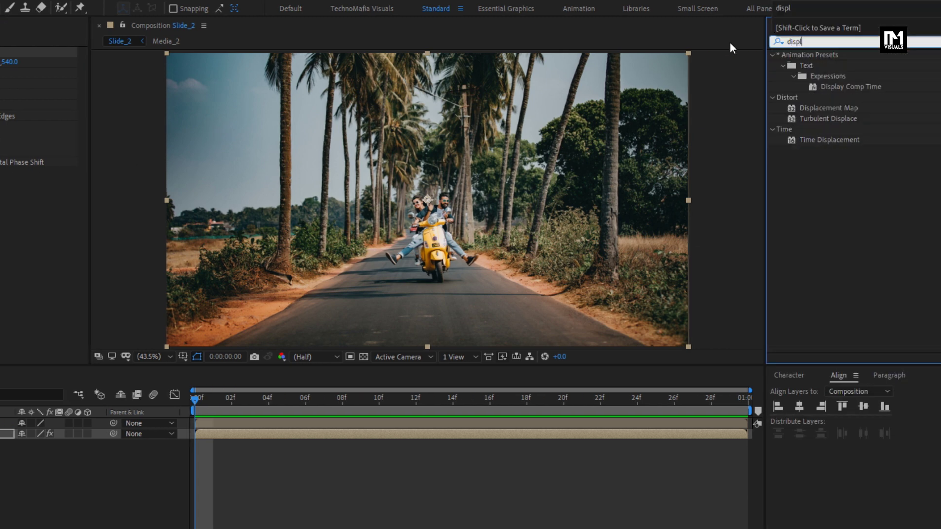
drag(819, 109, 495, 234)
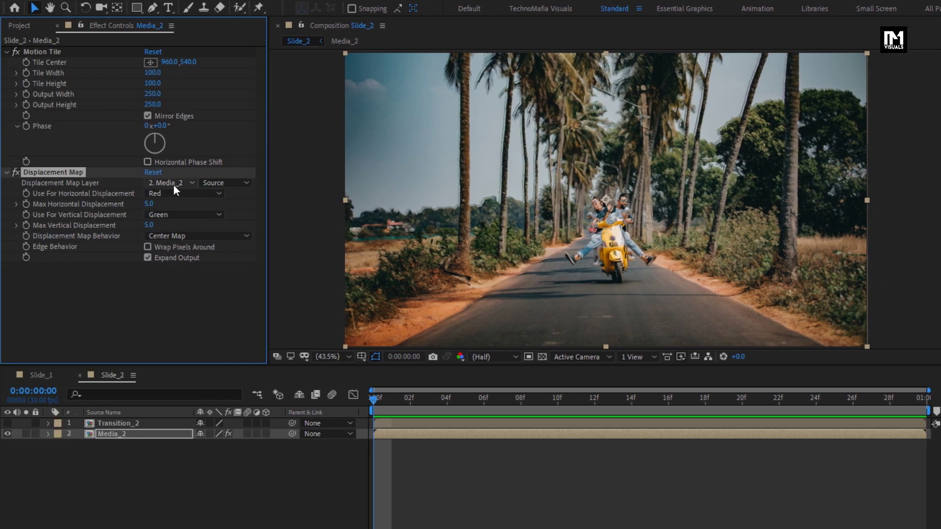
Set Transition_2 as the displacement map layer and use Alpha for both horizontal and vertical displacement
click(173, 185)
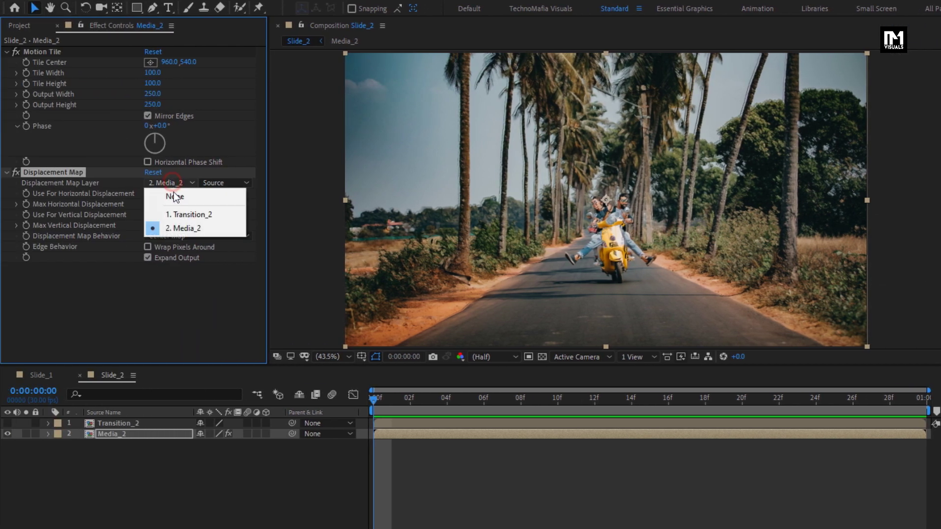
click(176, 216)
click(159, 193)
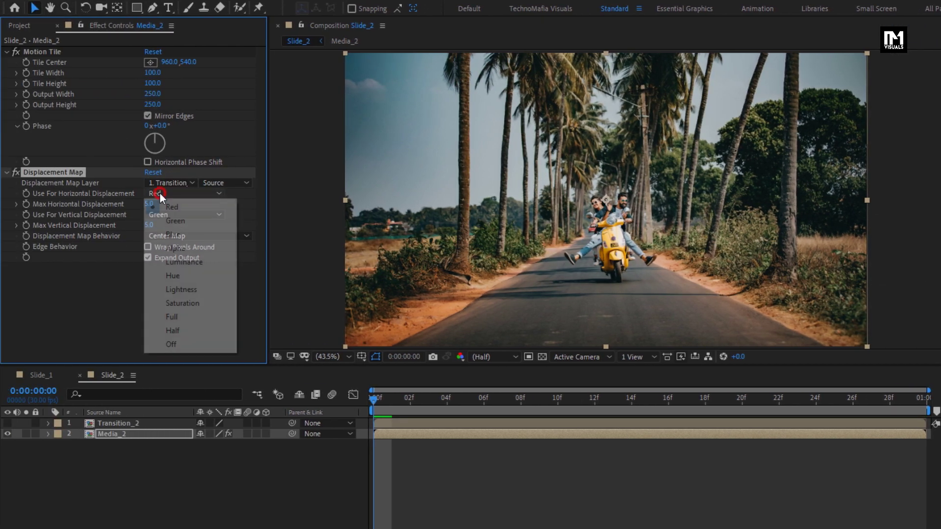
click(169, 245)
click(167, 216)
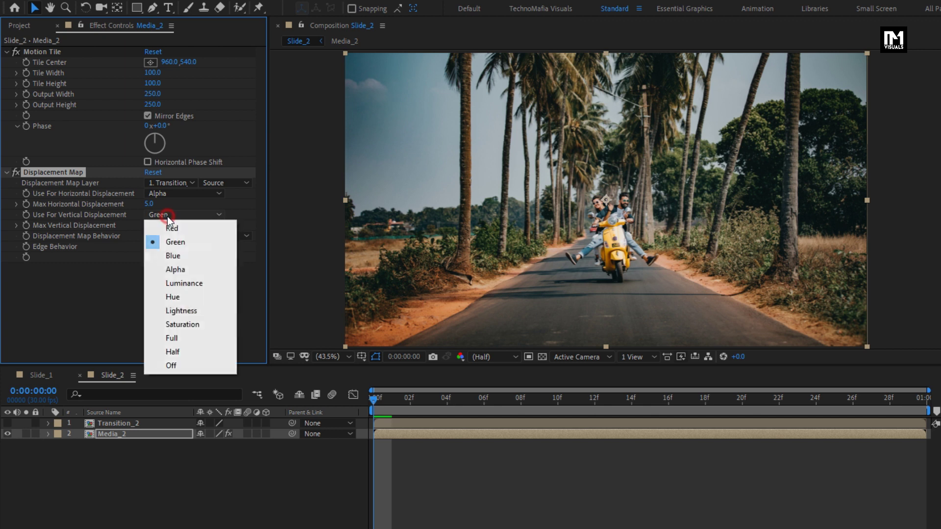
click(174, 272)
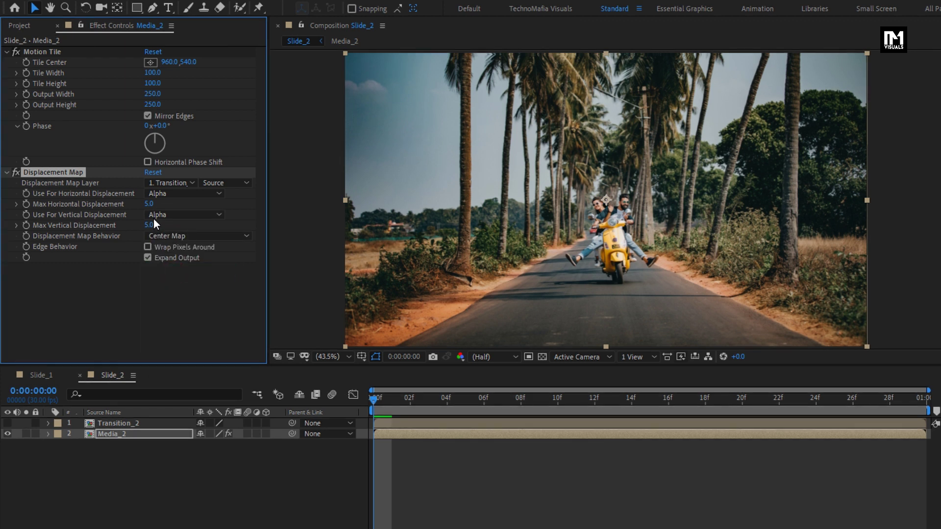
Set Max Horizontal Displacement to 0 and keyframe it at frame 20
click(148, 204)
text(0)
key(Return)
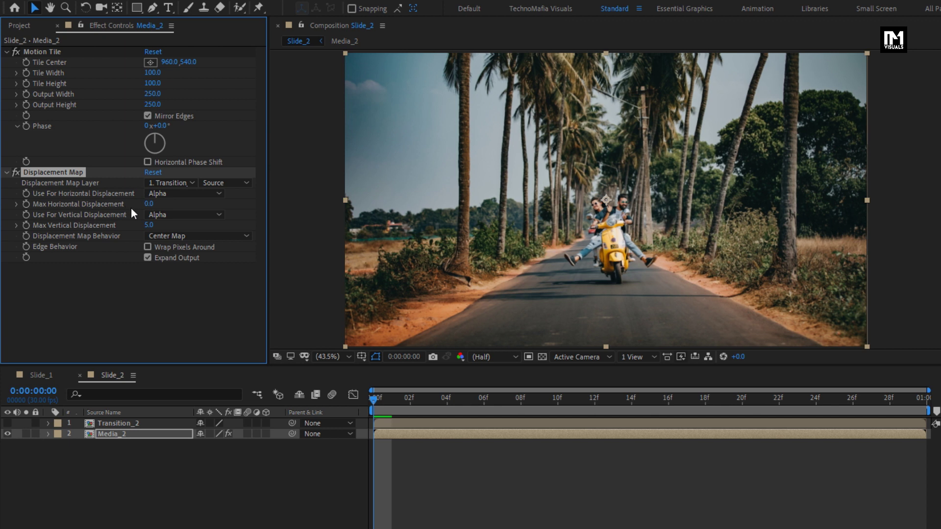
drag(588, 395, 736, 401)
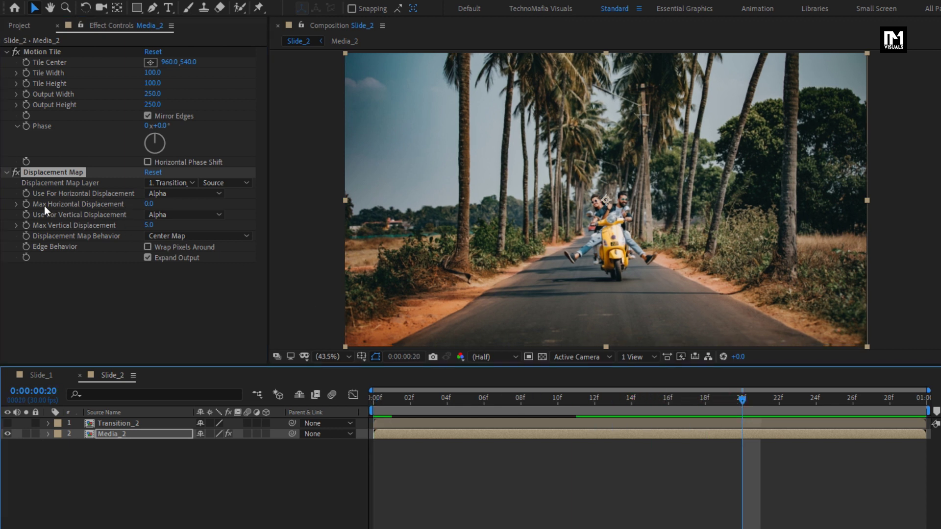
click(26, 205)
Keyframe Max Horizontal Displacement at -500 on frame 0 and set Max Vertical Displacement to 0
click(377, 402)
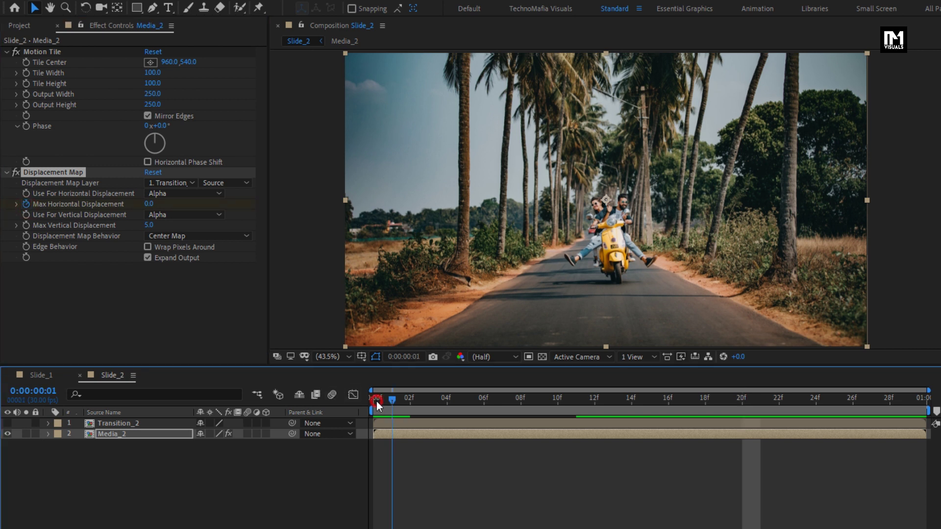
click(149, 205)
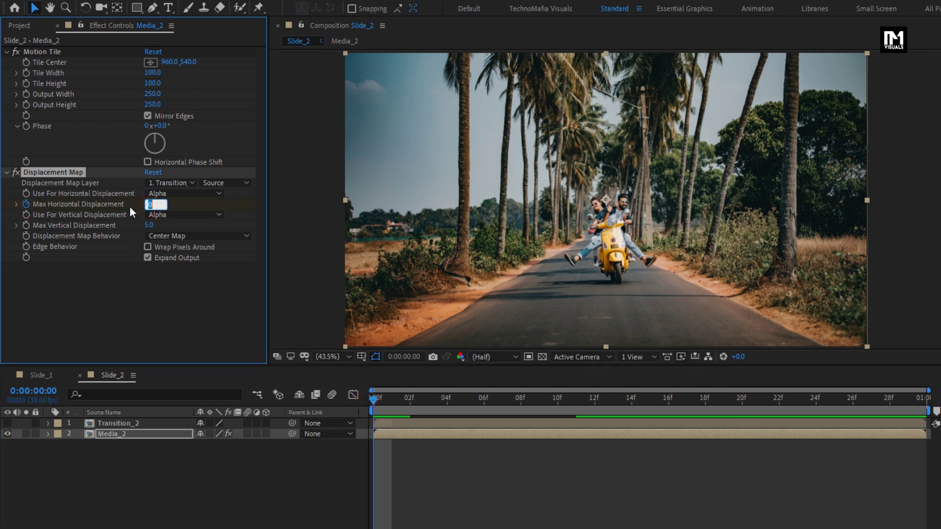
text(-500)
key(Return)
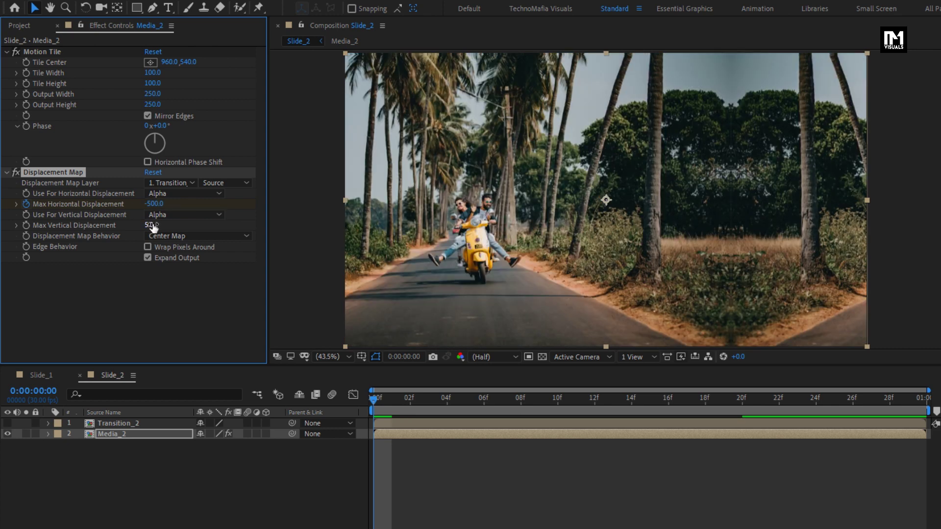
text(0)
key(Return)
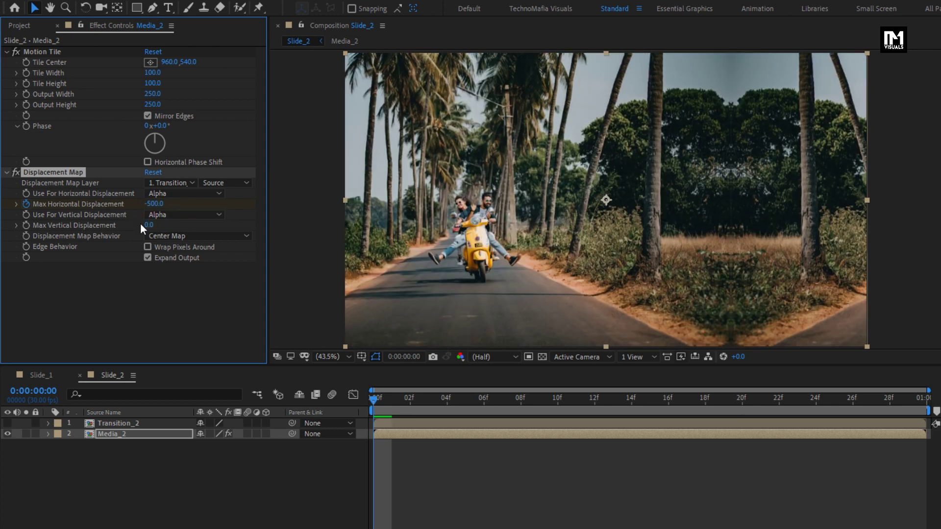
Reveal Media_2's keyframes, select both Max Horizontal Displacement keyframes and open their keyframe options
click(110, 433)
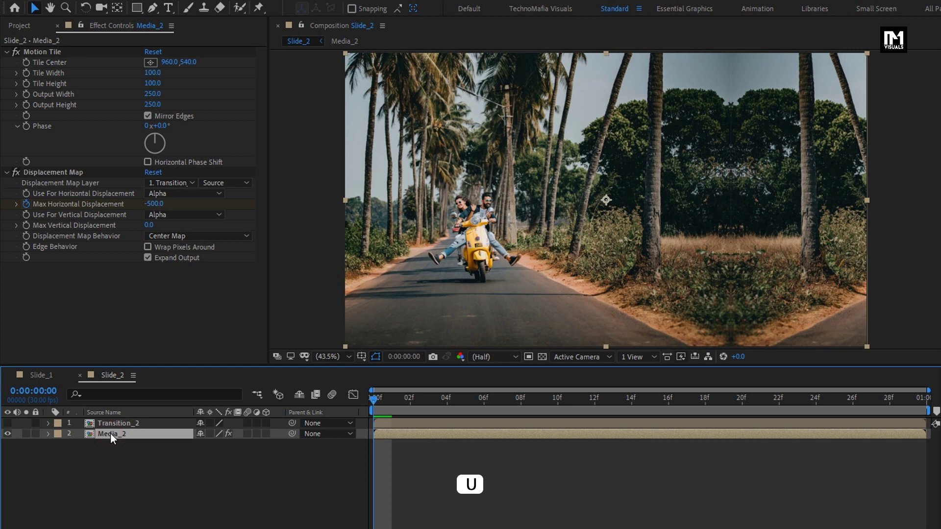
key(u)
drag(762, 449, 372, 460)
right_click(374, 443)
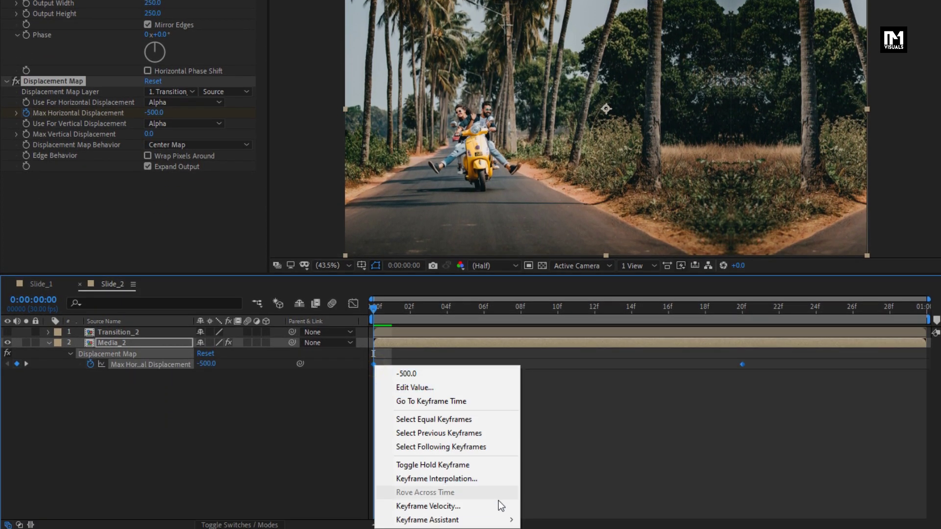
Apply Easy Ease to the Max Horizontal Displacement keyframes on Media_2 and shape their speed graph to peak near frame 2 with a long slowdown
mouse_move(505, 519)
click(554, 437)
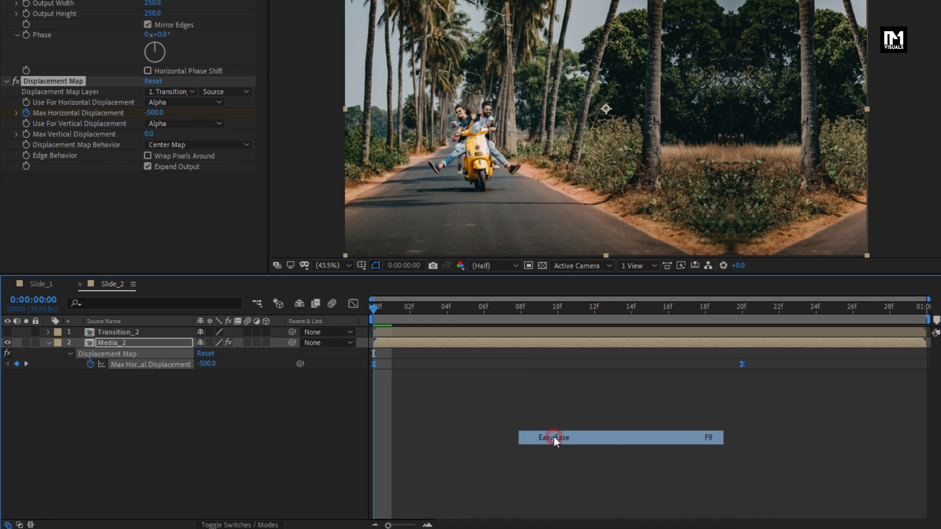
click(354, 304)
drag(757, 472, 557, 488)
drag(436, 488, 405, 491)
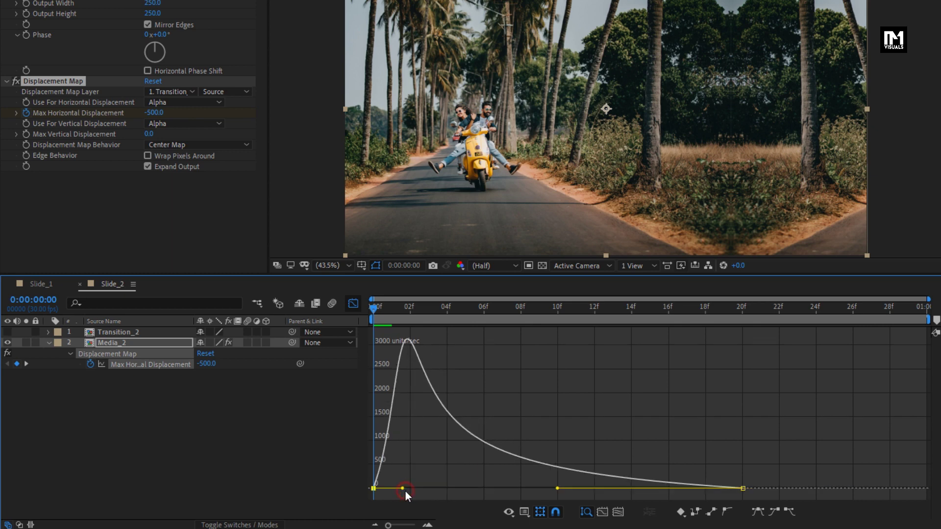
click(355, 306)
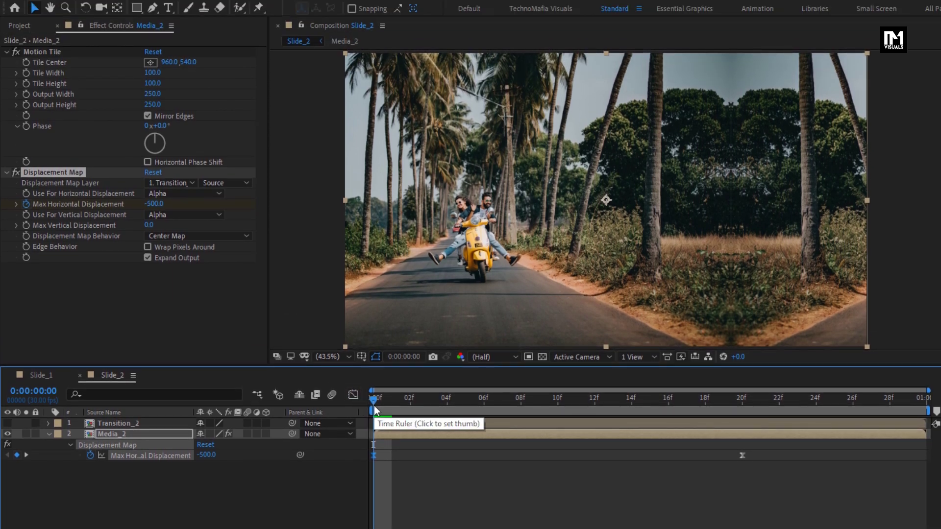
click(378, 310)
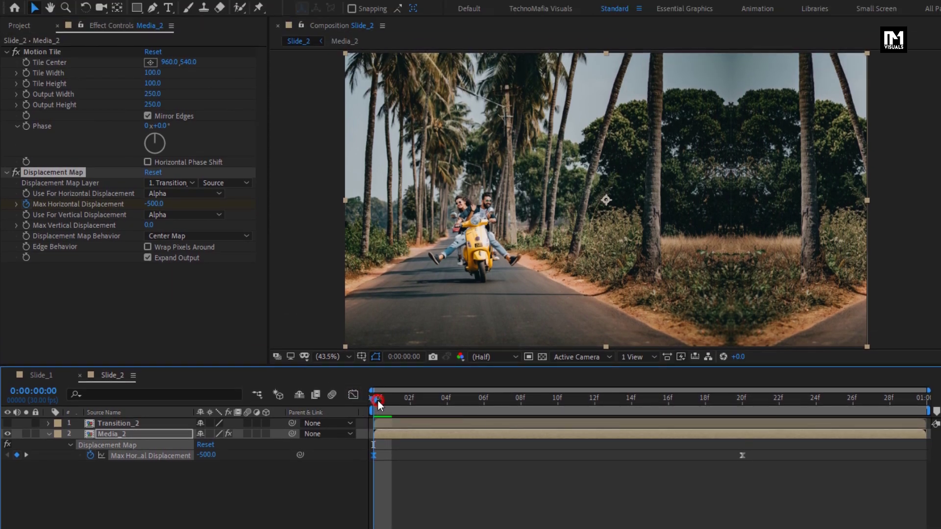
drag(378, 403, 468, 396)
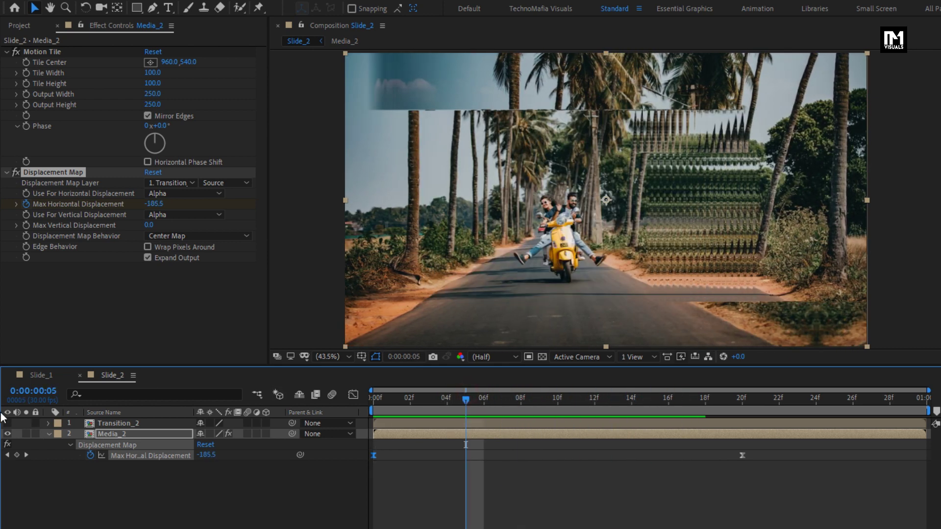
Add a text layer reading "MODERN" to the Slide_2 composition
click(50, 433)
click(101, 475)
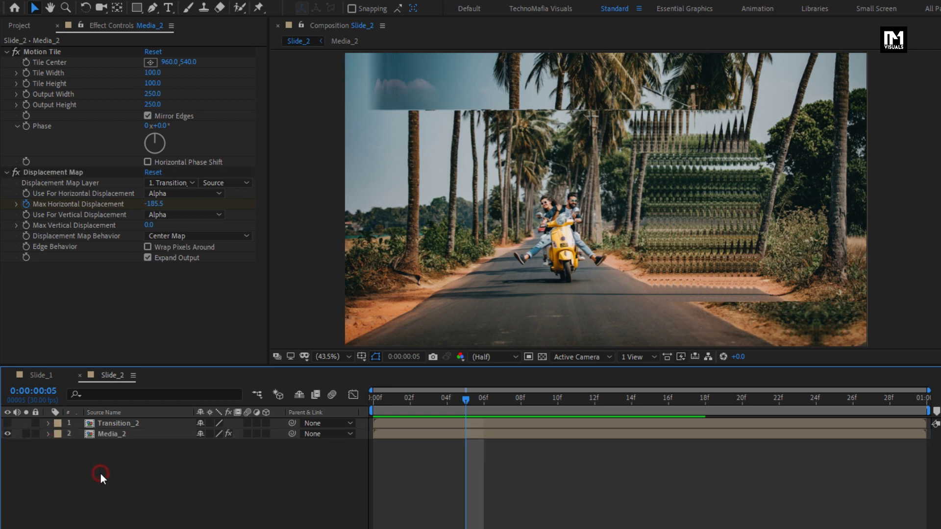
click(169, 8)
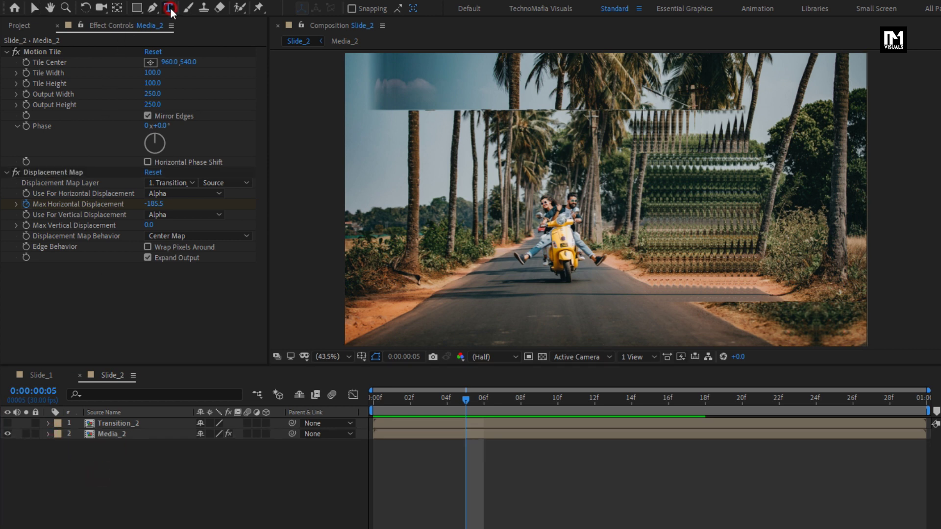
click(562, 206)
text(MOD)
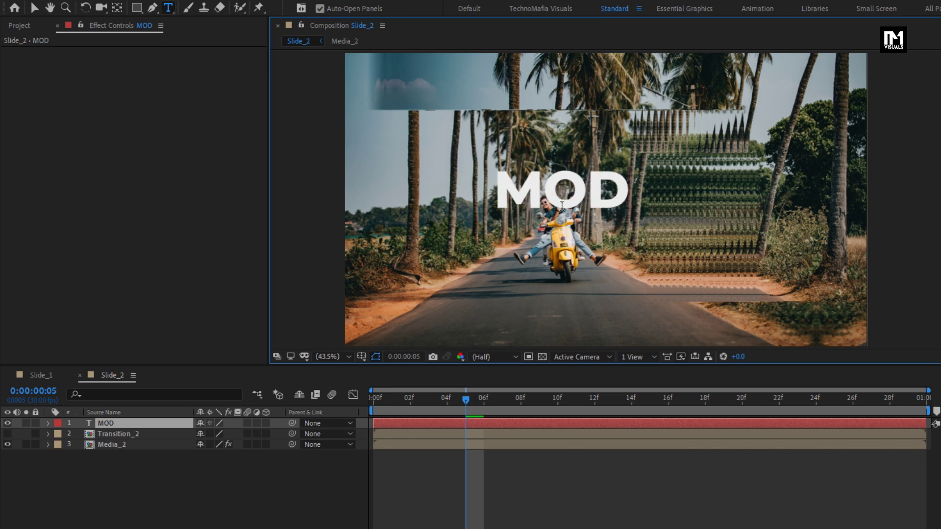
text(ERN)
key(Escape)
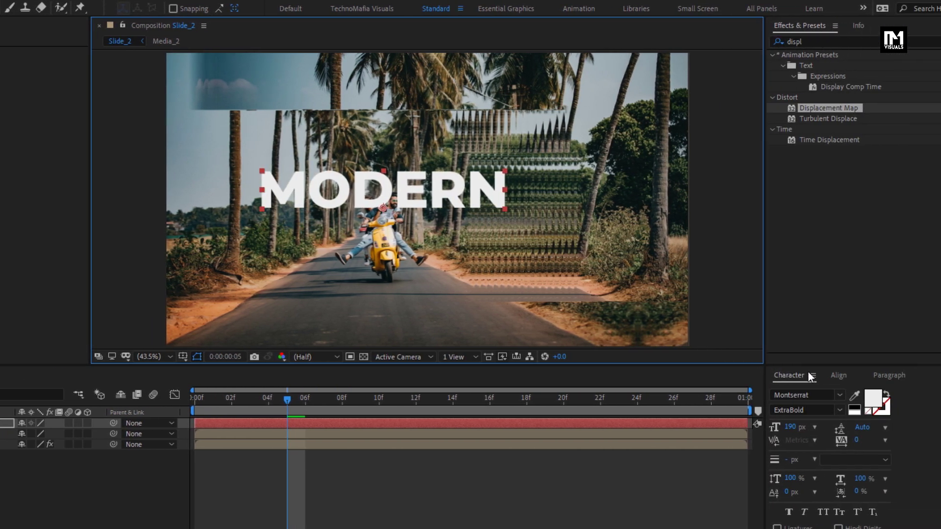
Centre the MODERN text horizontally and vertically in the composition
click(833, 376)
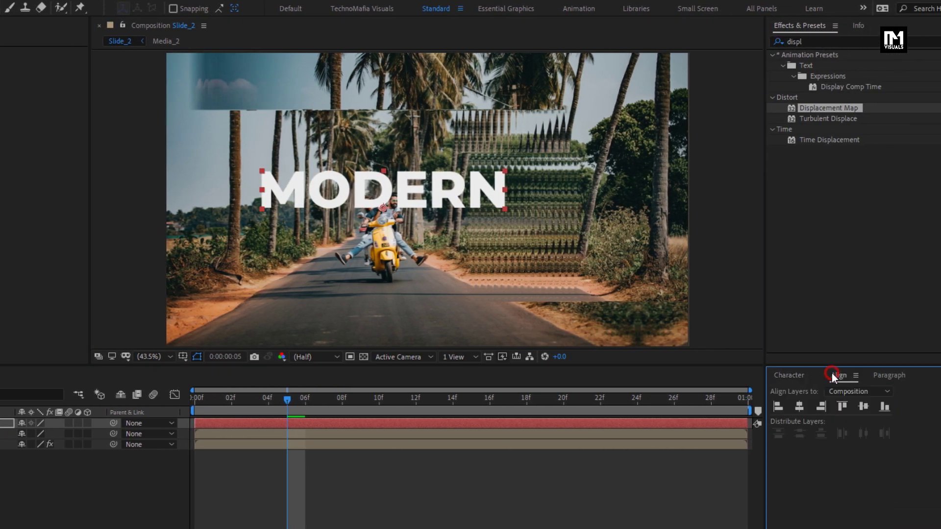
click(800, 408)
click(862, 407)
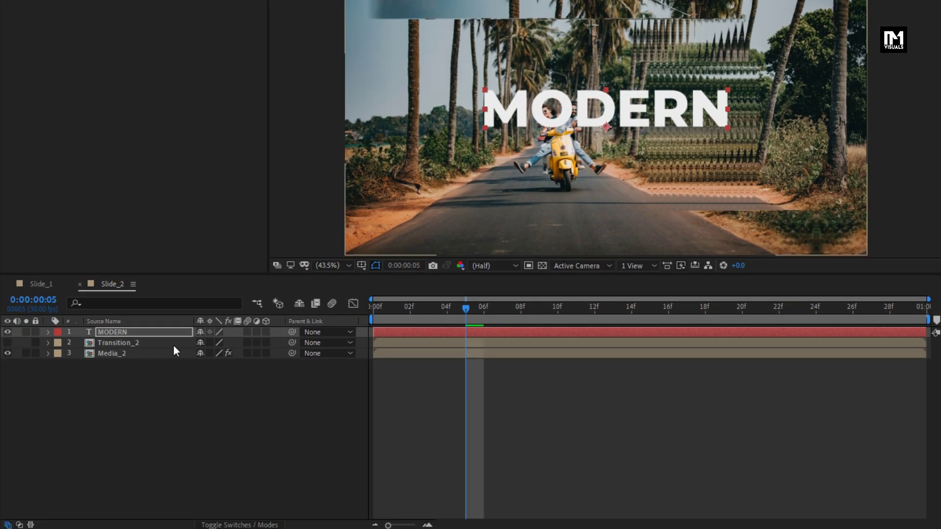
Add a Tracking animator to the MODERN text layer
click(111, 333)
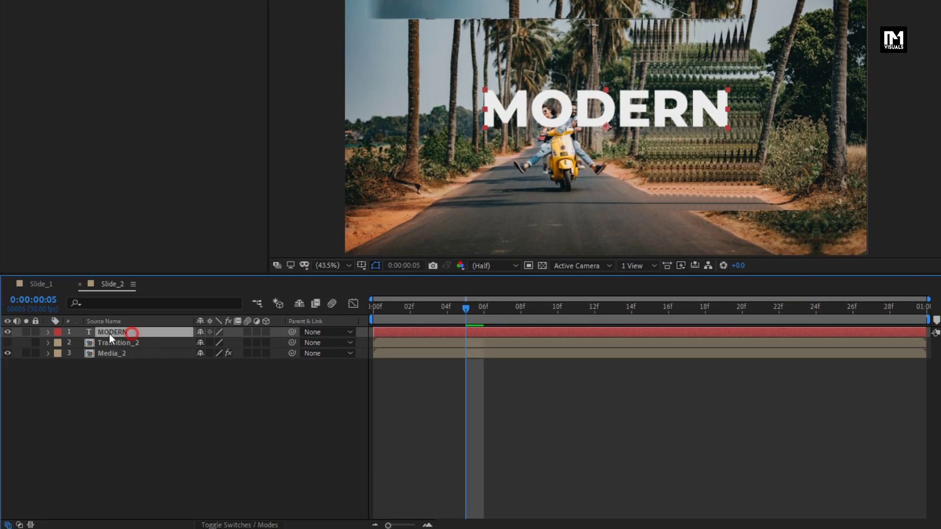
click(48, 333)
click(277, 342)
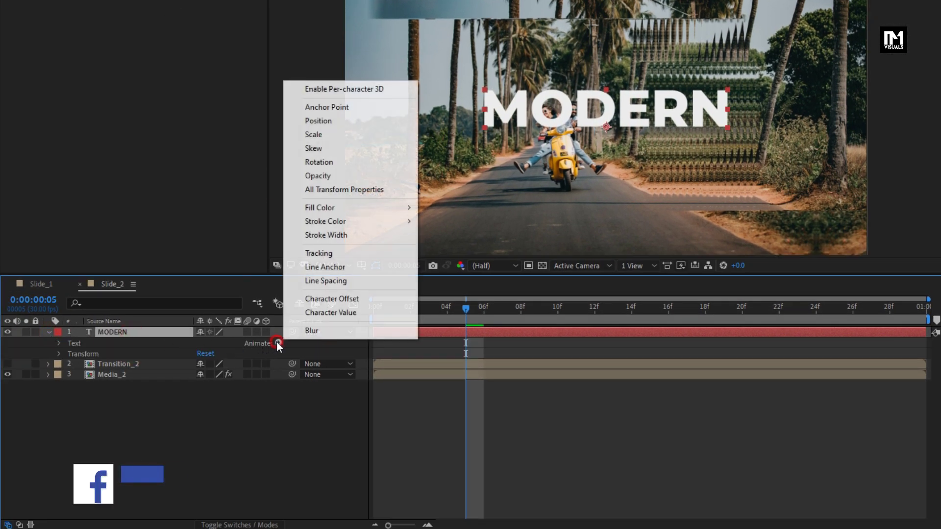
click(308, 253)
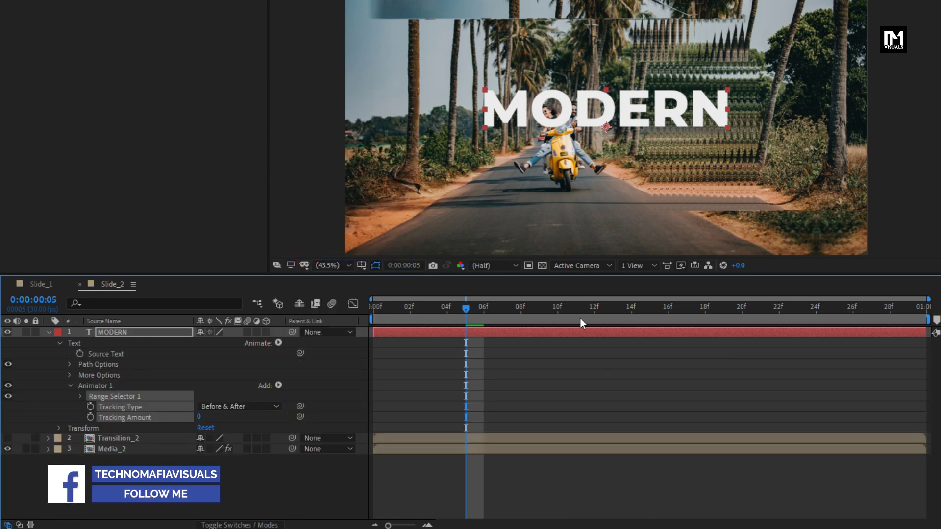
Keyframe the MODERN text's Tracking Amount at 0 on frame 15 and at -15 on frame 0
click(558, 311)
drag(558, 312, 643, 308)
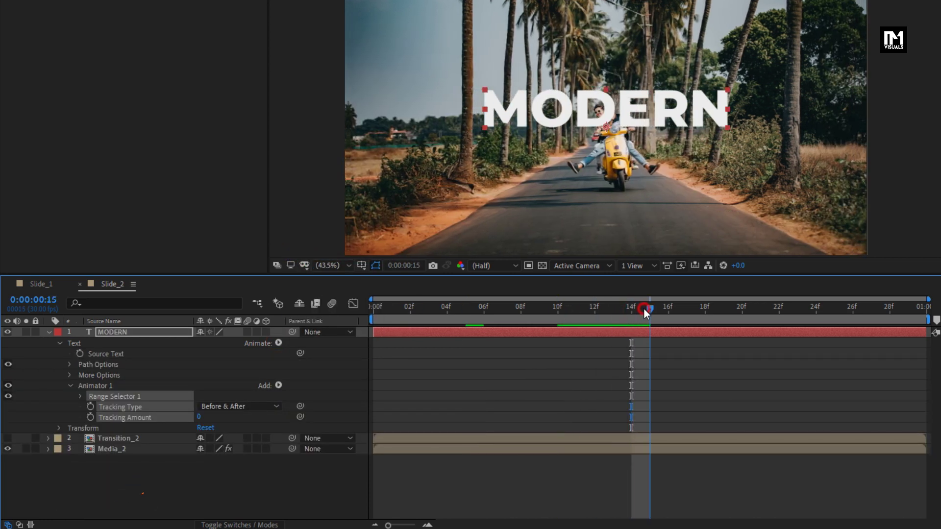
click(64, 414)
click(90, 418)
drag(388, 306, 346, 307)
click(201, 416)
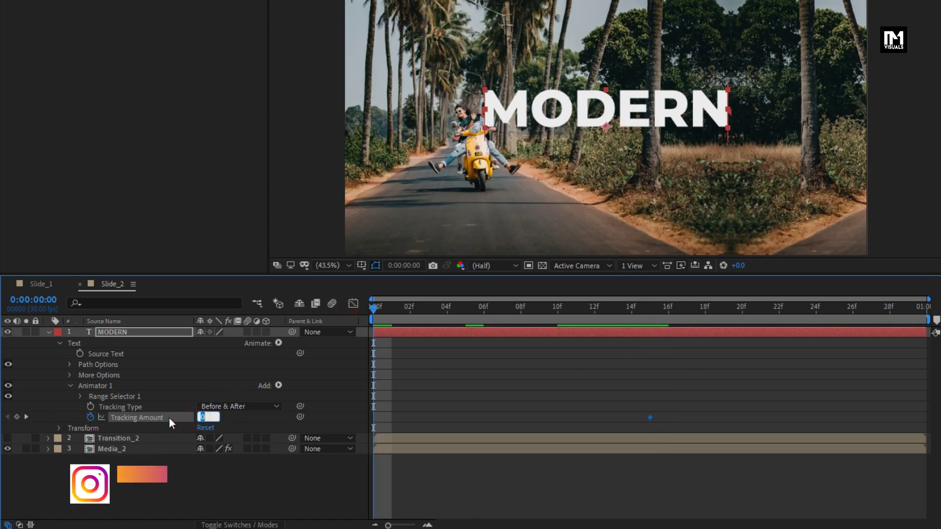
text(-15)
key(Return)
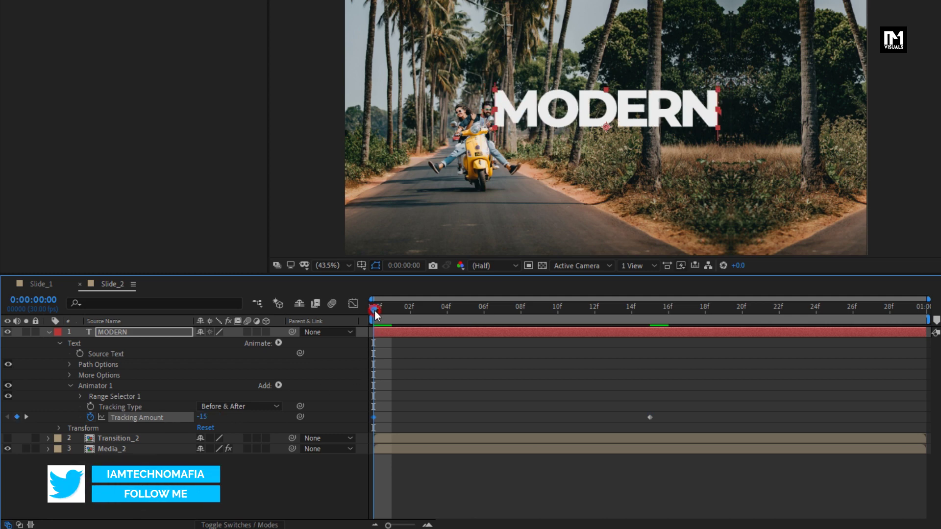
drag(374, 308, 616, 295)
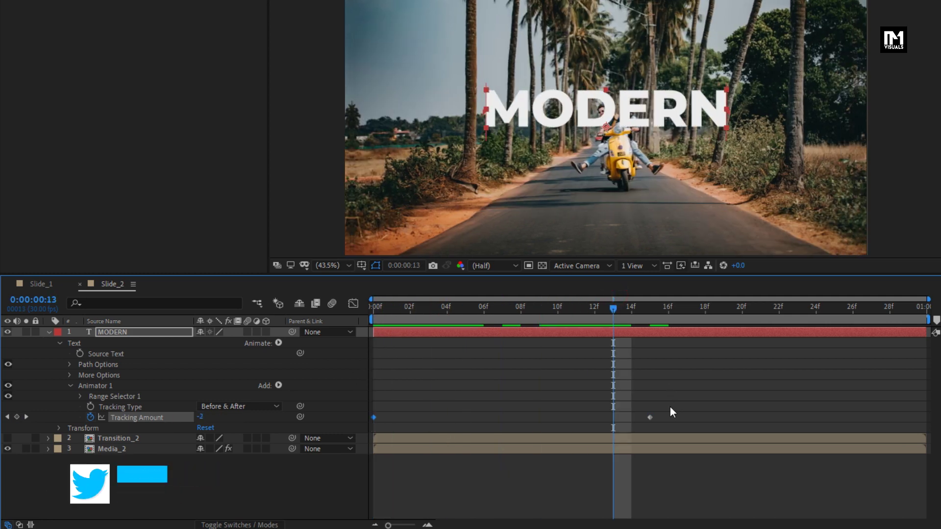
Apply Easy Ease to both Tracking Amount keyframes and shape their speed graph to peak early with a long slowdown, and preview the animation
drag(669, 407, 349, 436)
right_click(372, 418)
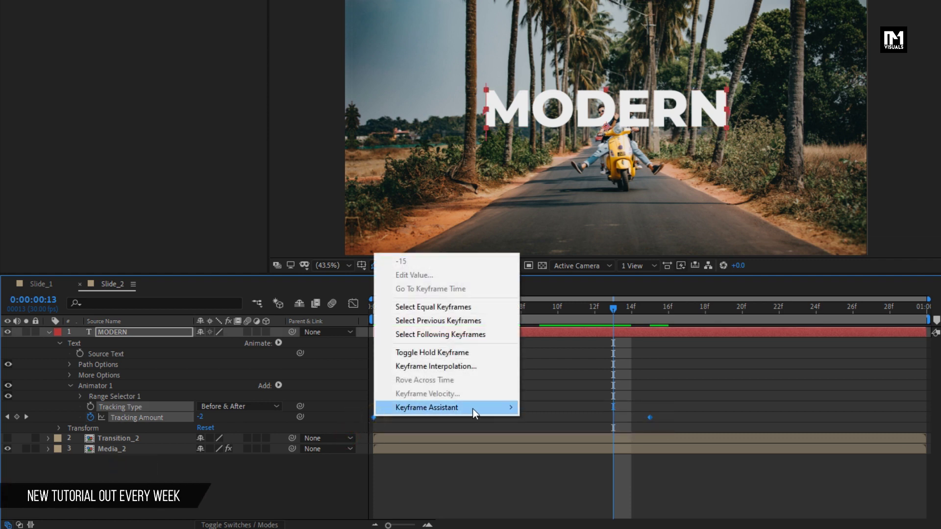
mouse_move(483, 408)
click(554, 448)
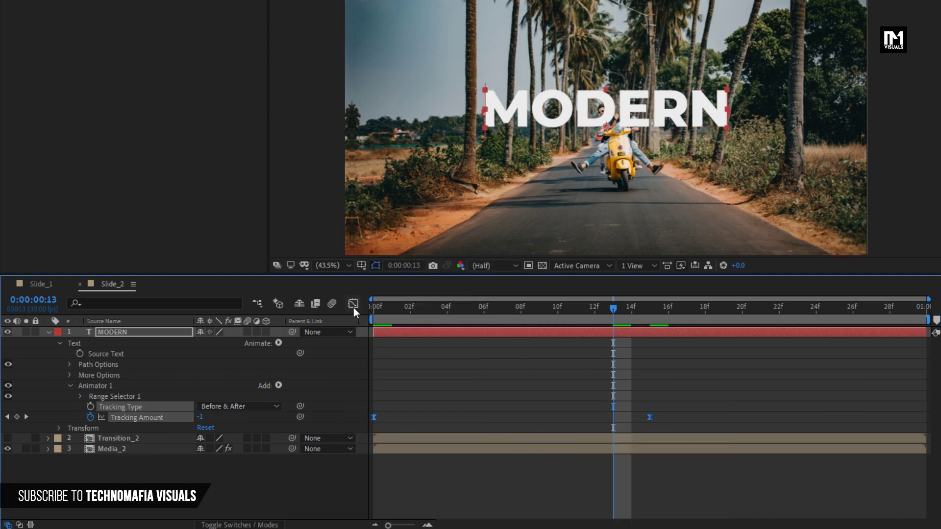
click(352, 304)
drag(676, 462, 529, 488)
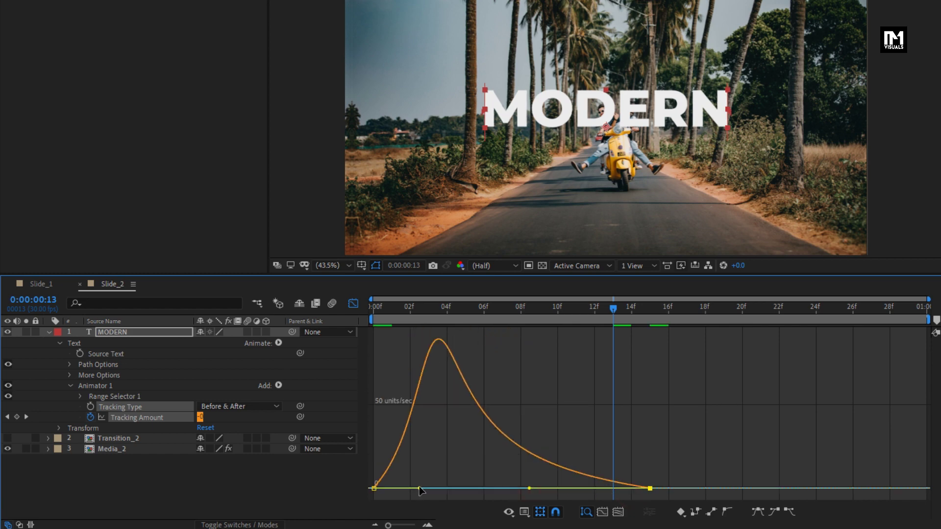
drag(420, 489, 402, 490)
click(353, 304)
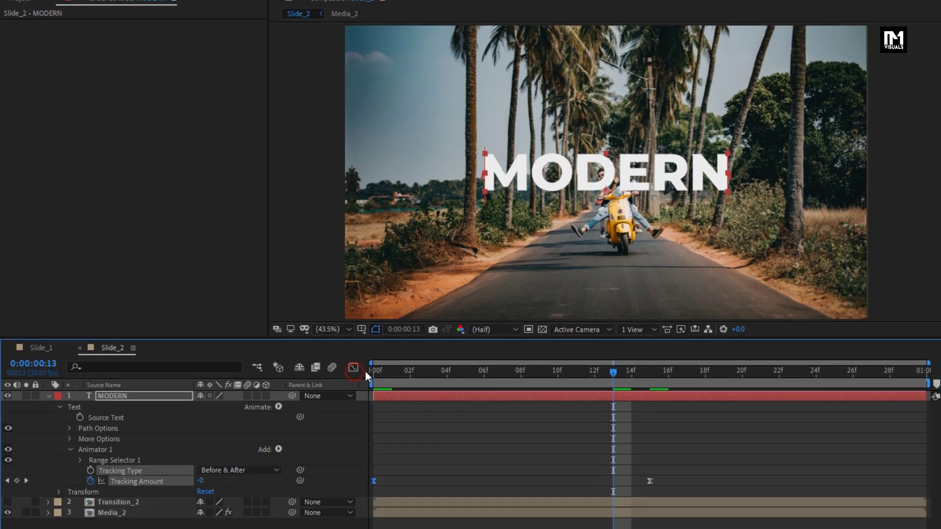
key(space)
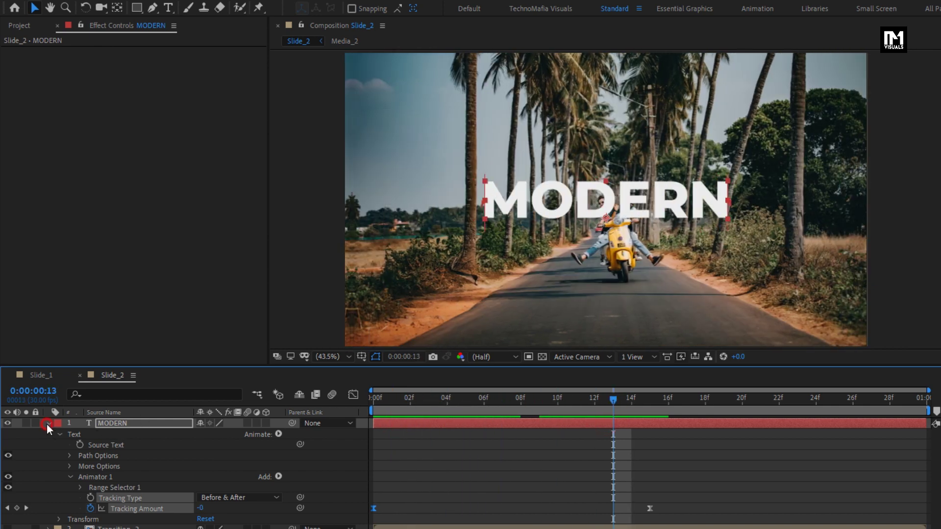
Create a new adjustment layer above the MODERN text in Slide_2
click(47, 423)
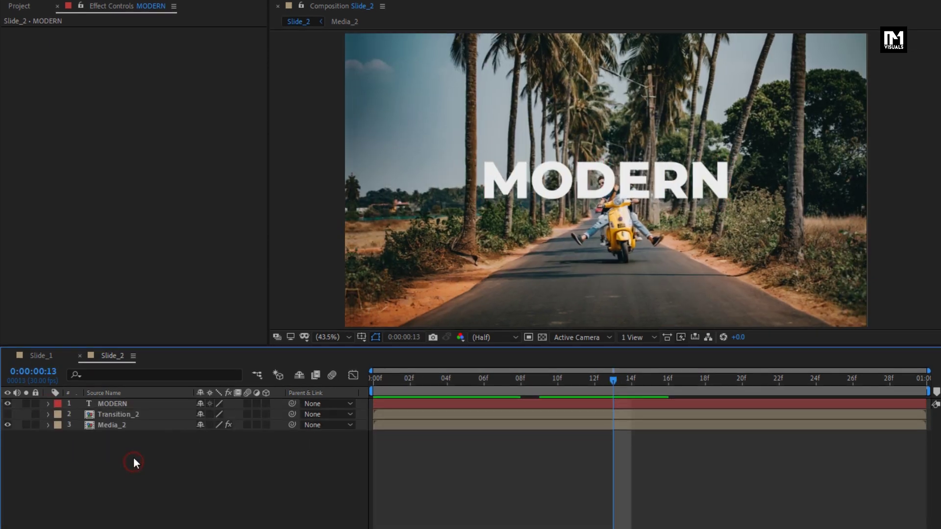
right_click(134, 459)
mouse_move(248, 464)
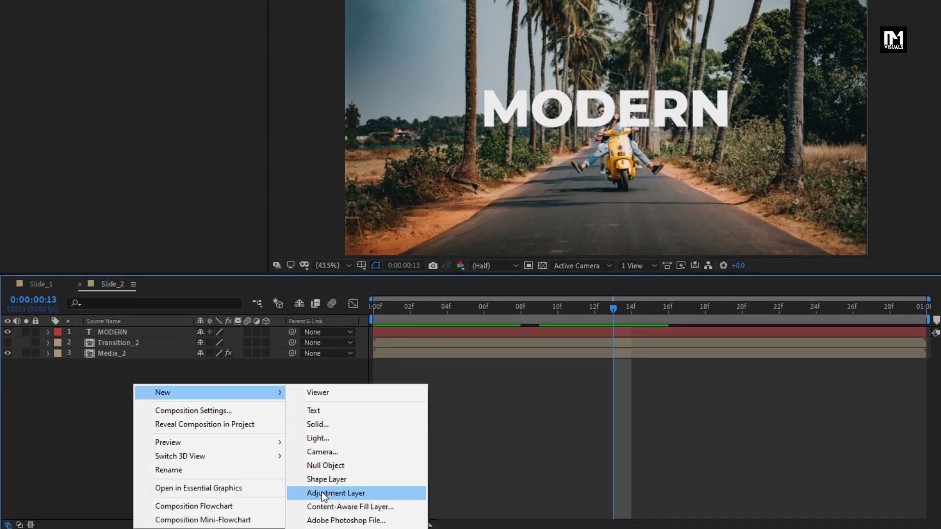
click(321, 493)
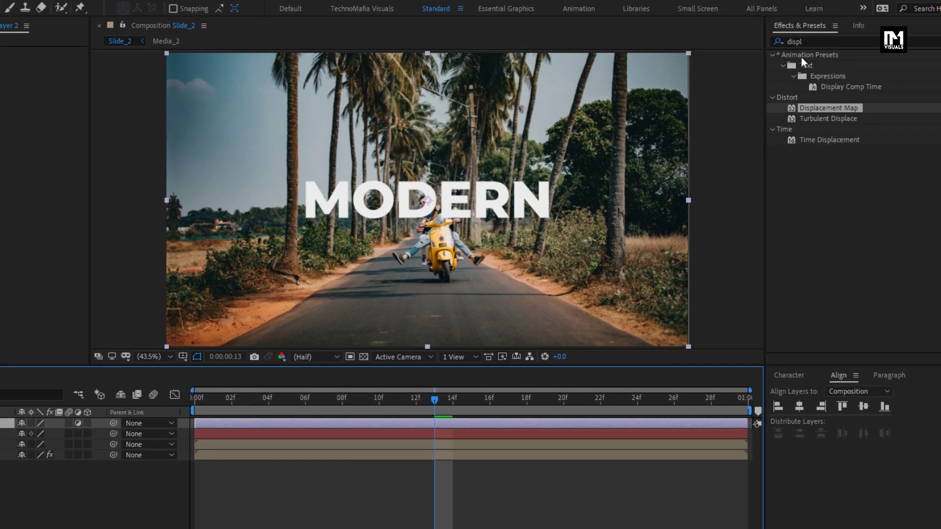
Apply Optics Compensation to the adjustment layer with Field Of View 75 and Reverse Lens Distortion enabled
click(768, 49)
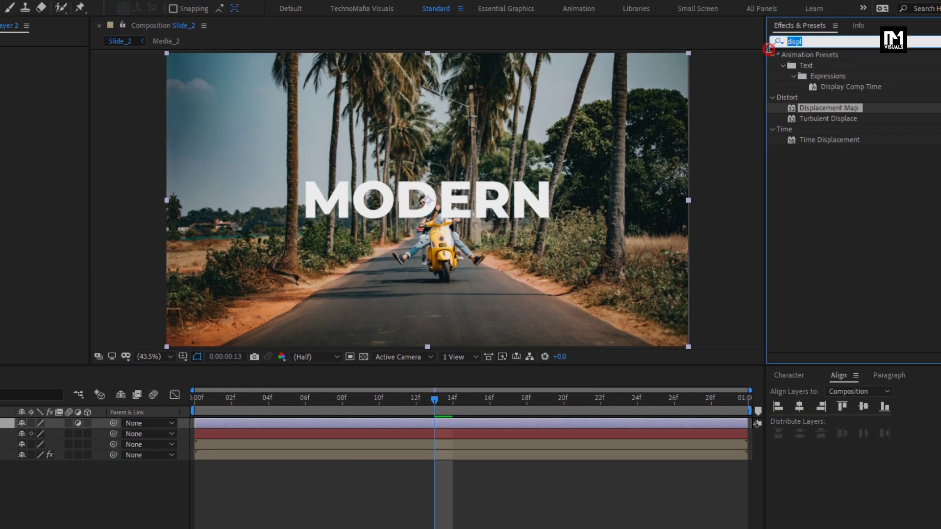
text(opt)
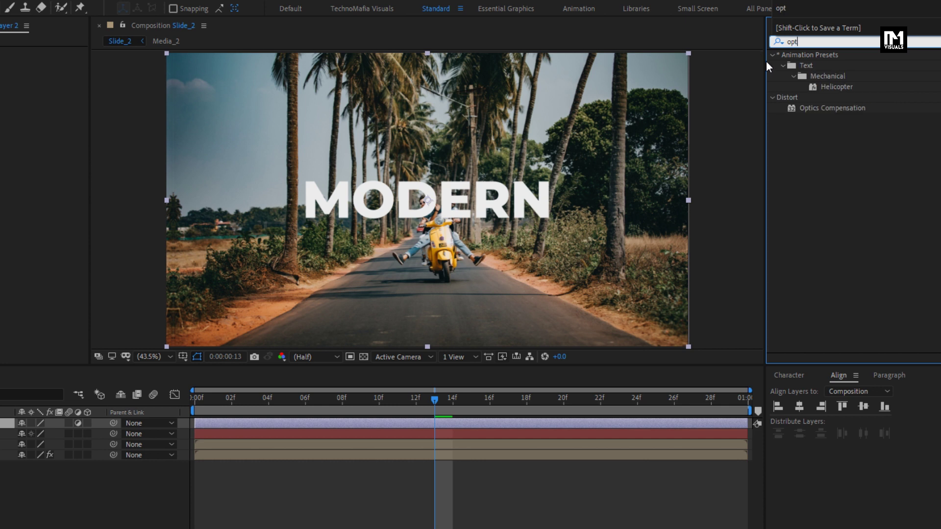
drag(830, 108, 468, 183)
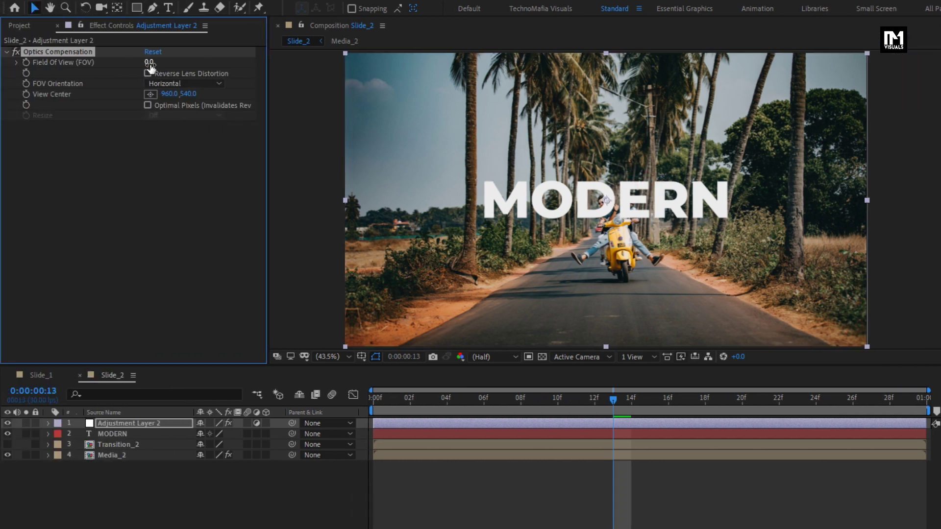
click(150, 64)
text(75)
key(Return)
click(147, 74)
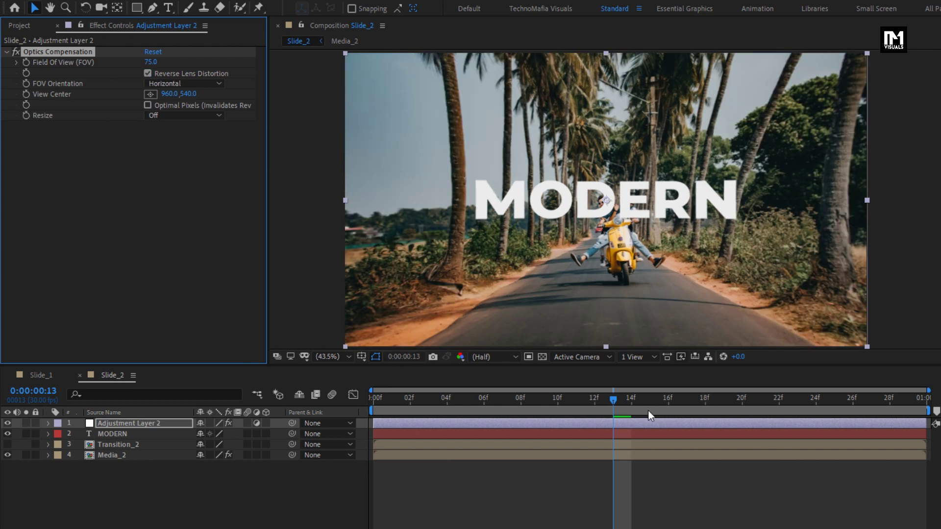
Keyframe the Optics Compensation View Center at 960, 540 on frame 20 and at 800, 540 on frame 0
drag(652, 399, 741, 399)
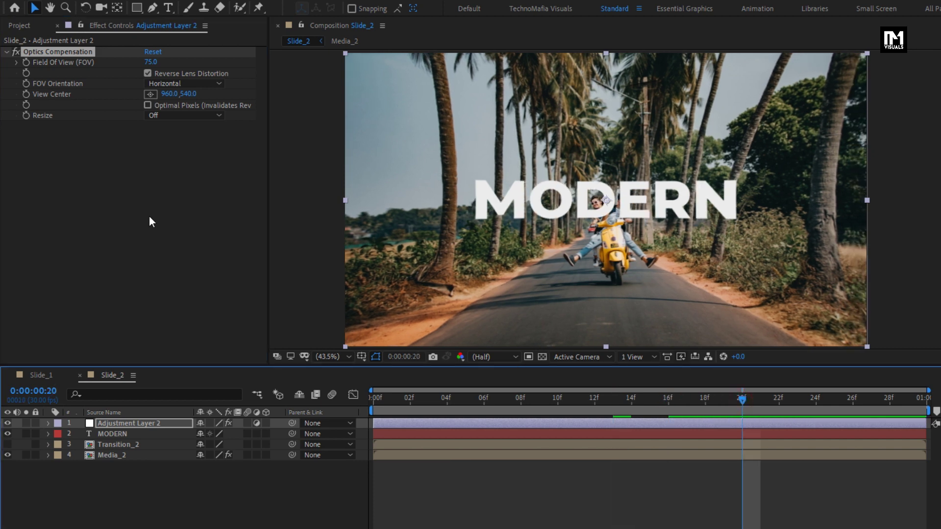
click(25, 95)
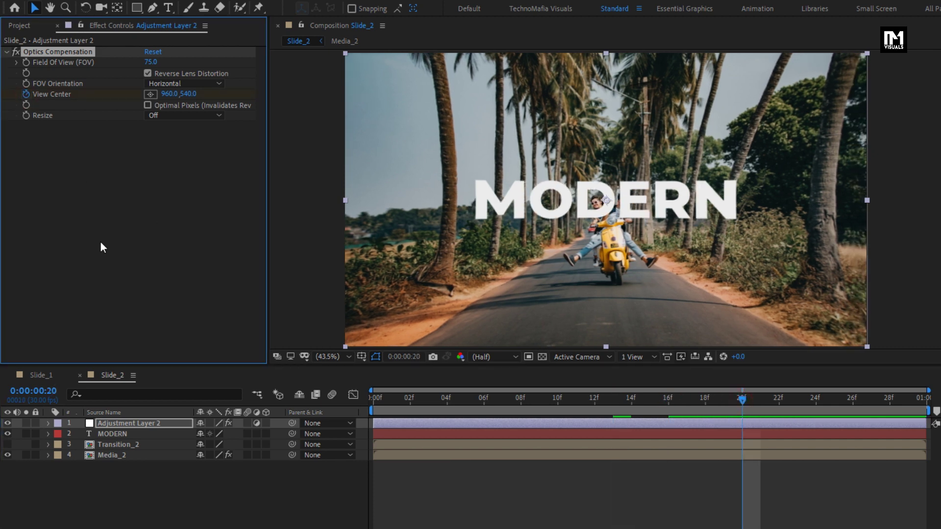
click(373, 400)
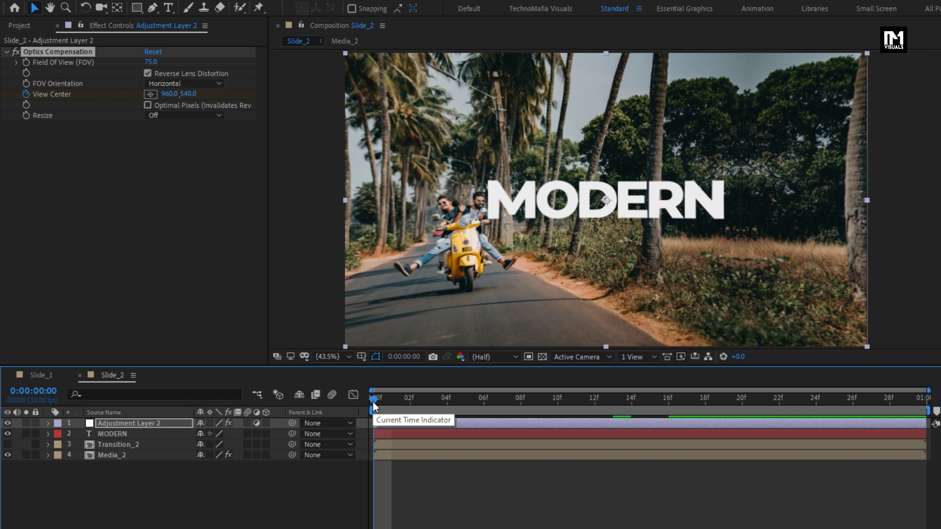
click(169, 94)
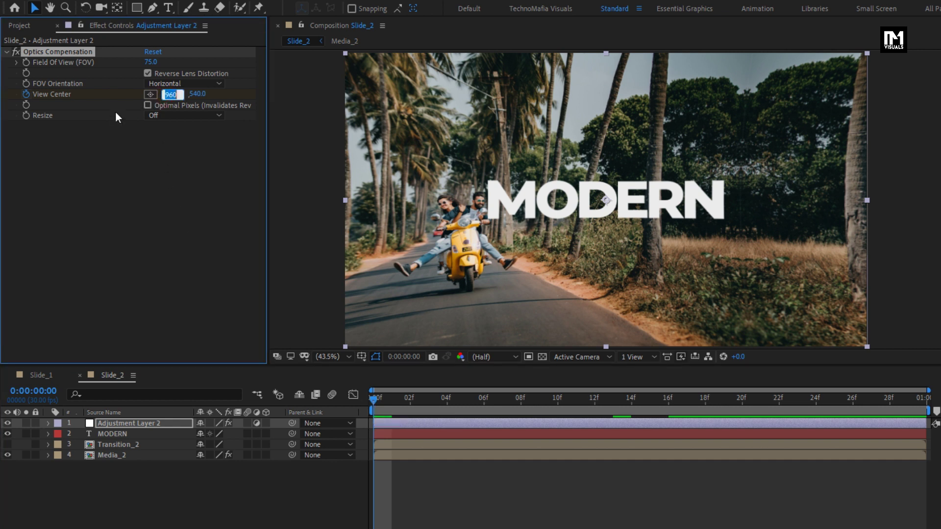
text(800)
key(Return)
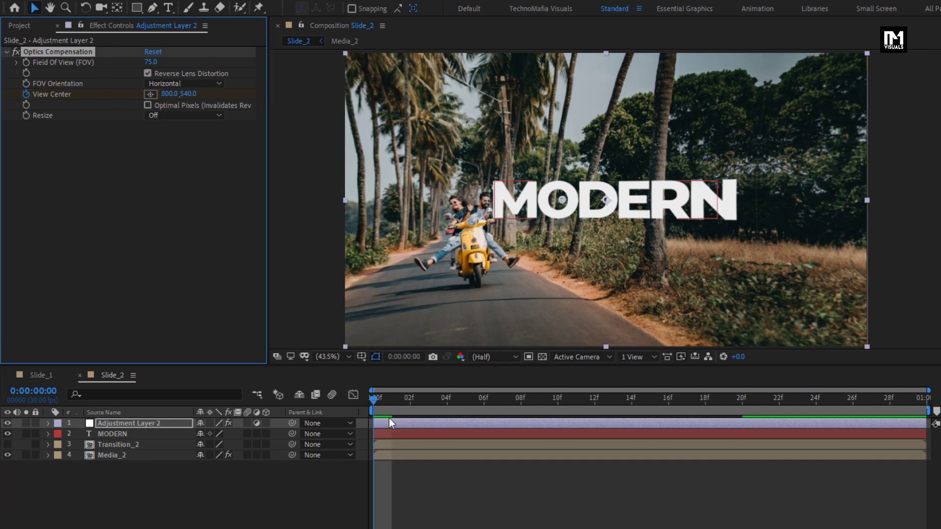
Apply Easy Ease to both View Center keyframes of the adjustment layer's Optics Compensation effect
drag(374, 397, 743, 397)
key(u)
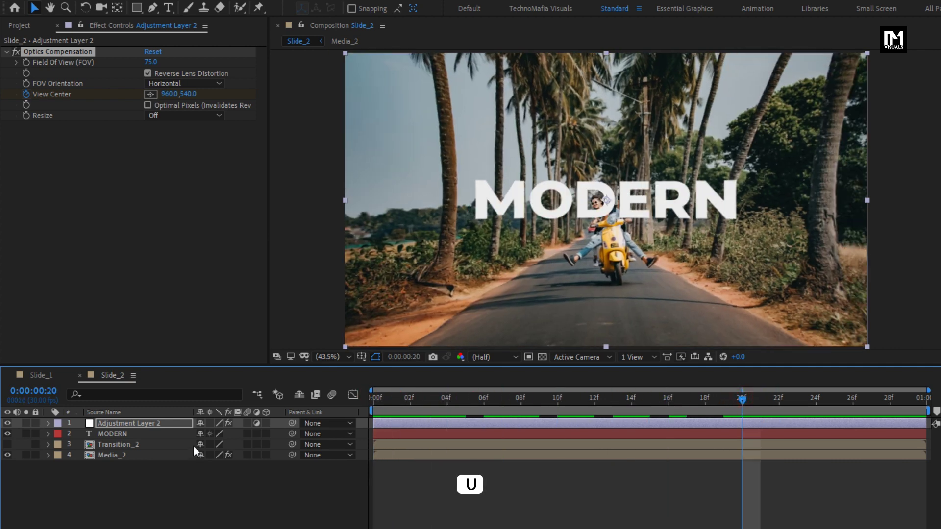
click(164, 422)
key(u)
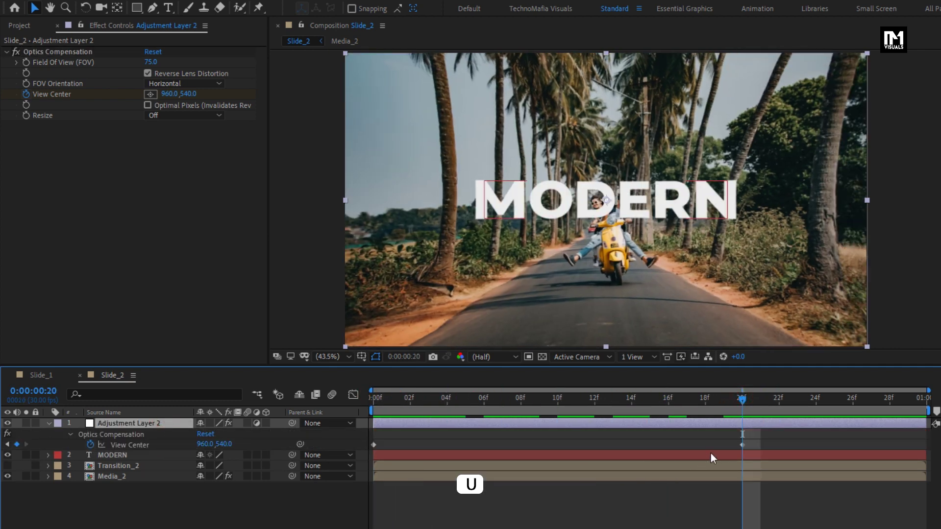
drag(753, 437, 367, 450)
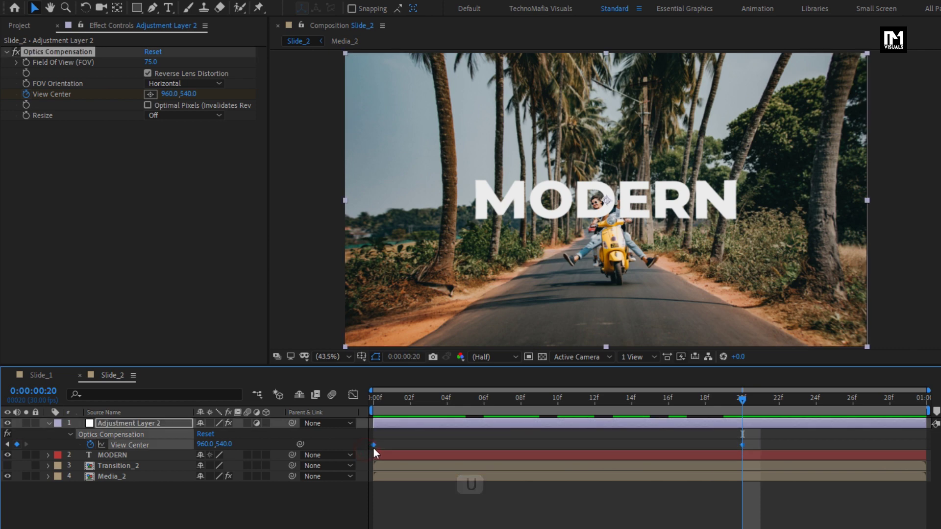
right_click(374, 445)
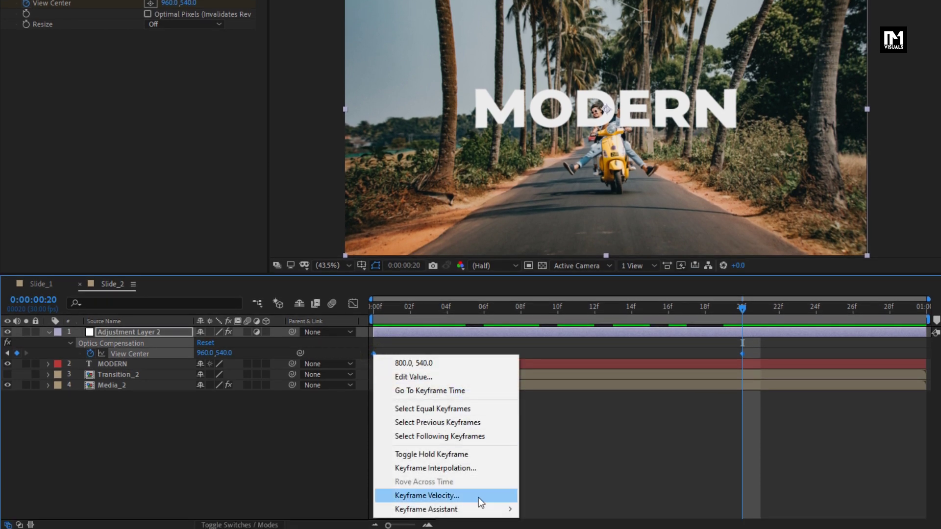
mouse_move(481, 507)
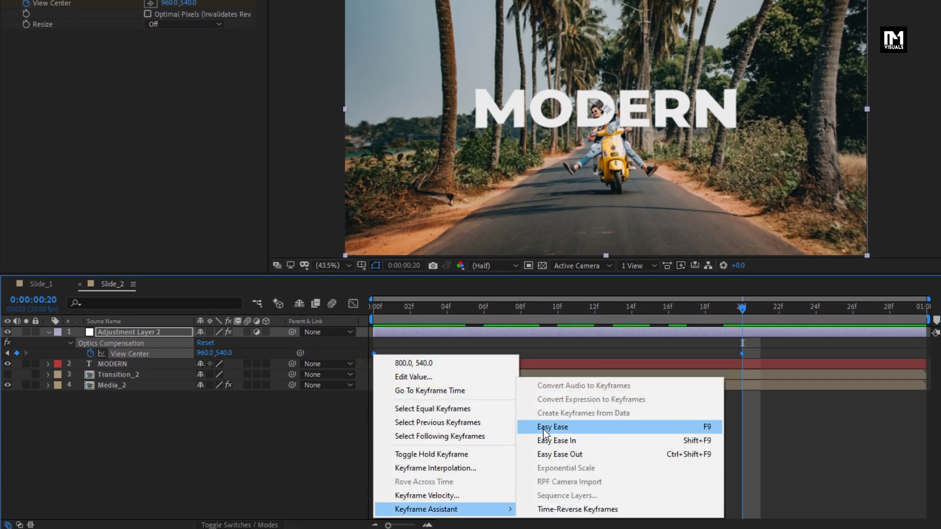
click(543, 426)
Shape the View Center speed graph to peak near frame 2 with a long slowdown, and preview the animation from frame 0
click(353, 303)
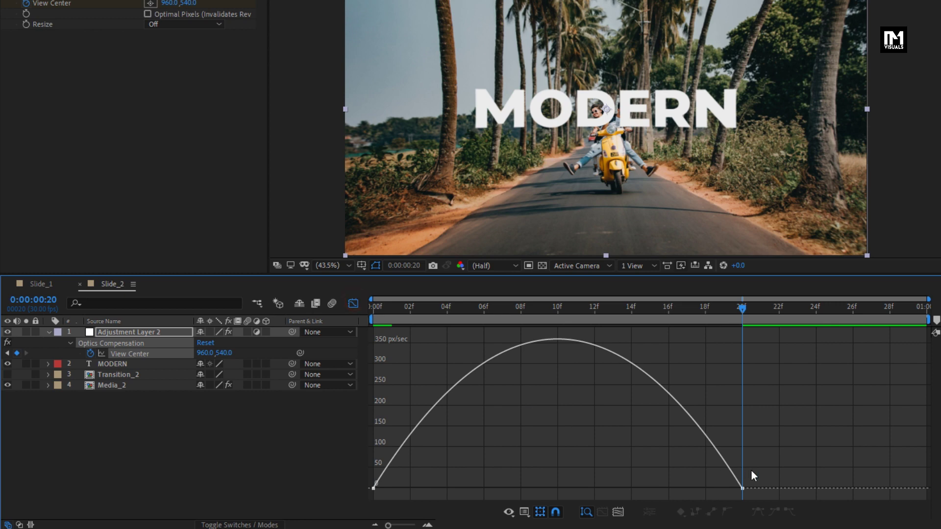
drag(766, 472, 558, 488)
drag(434, 488, 402, 489)
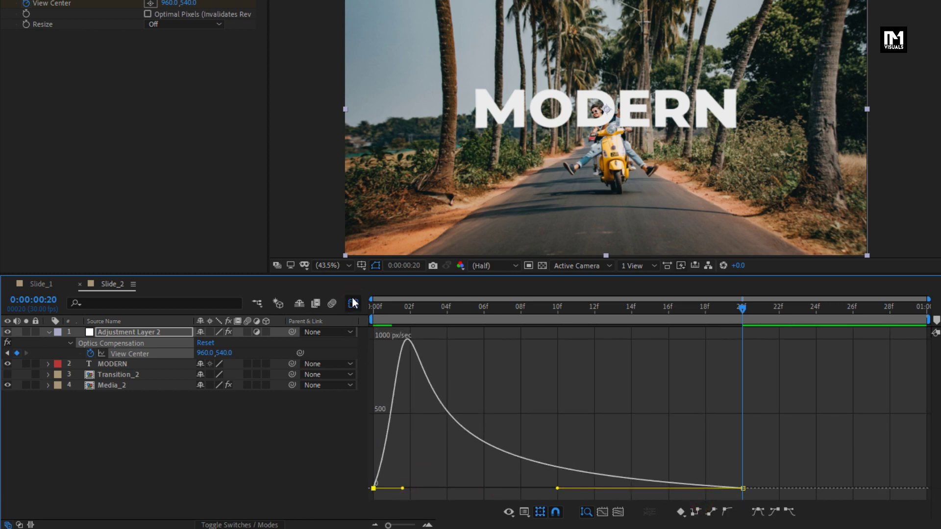
click(353, 304)
click(374, 307)
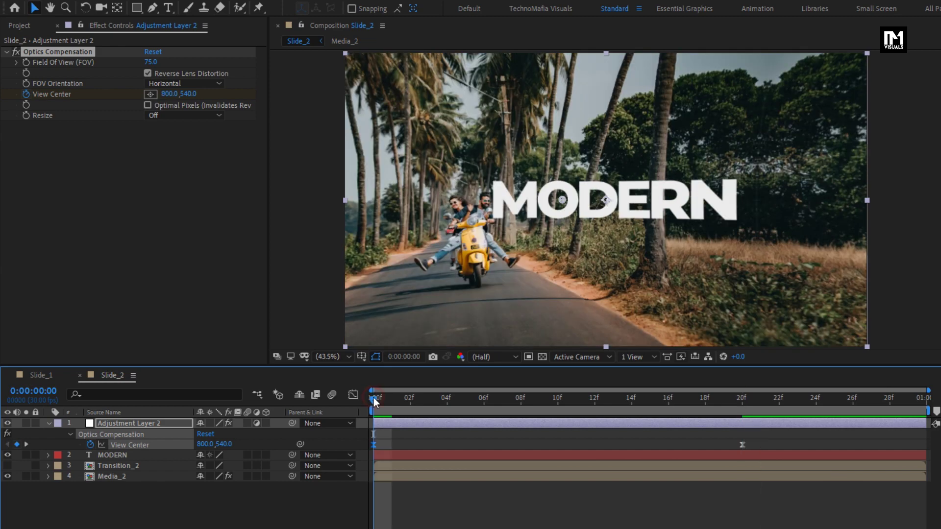
key(space)
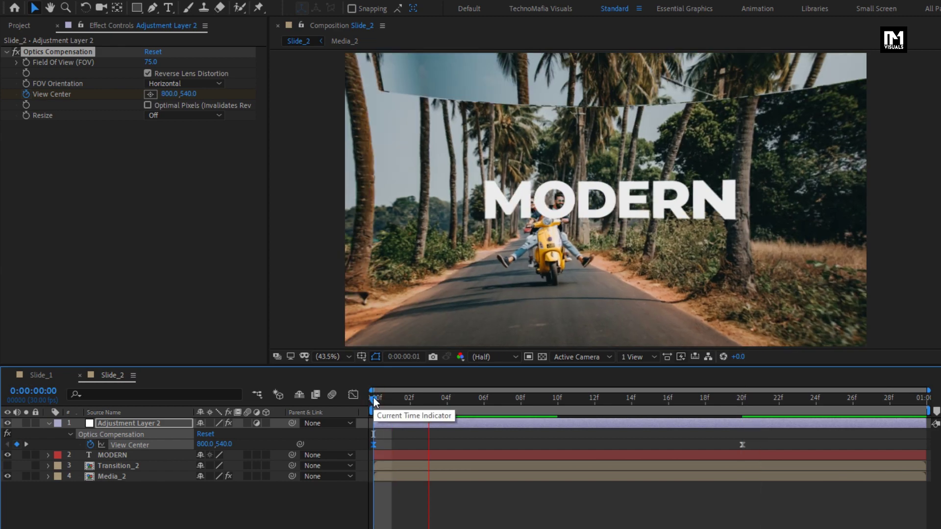
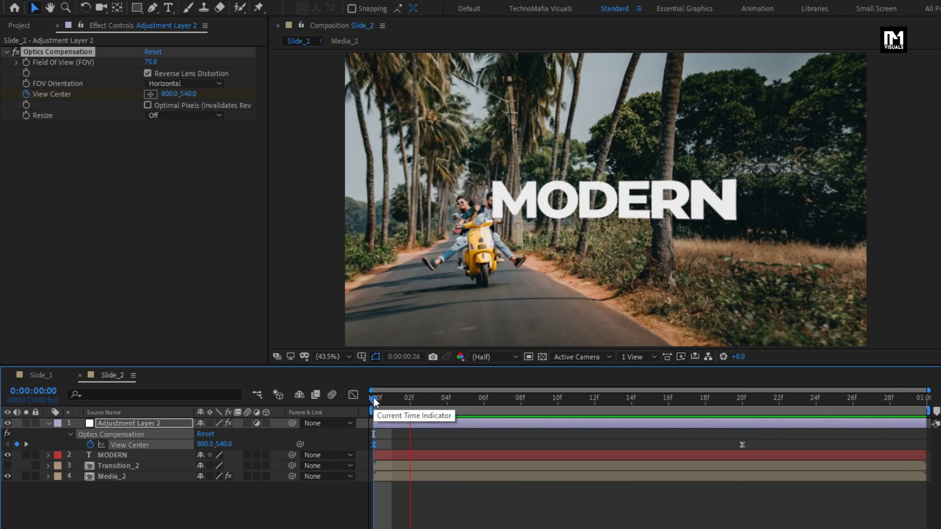
key(space)
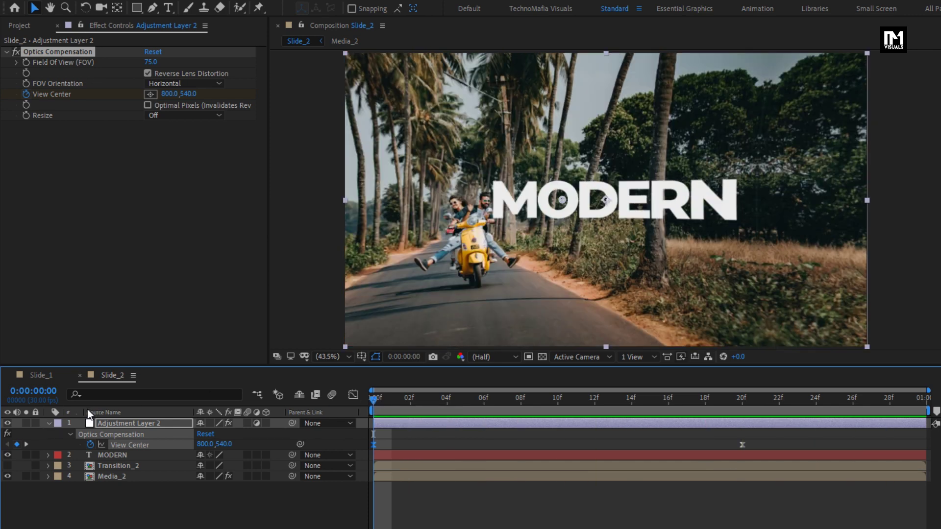
Create a new 1920 x 1080, 30 fps, one-second composition named Slide_3
key(ctrl+n)
click(48, 423)
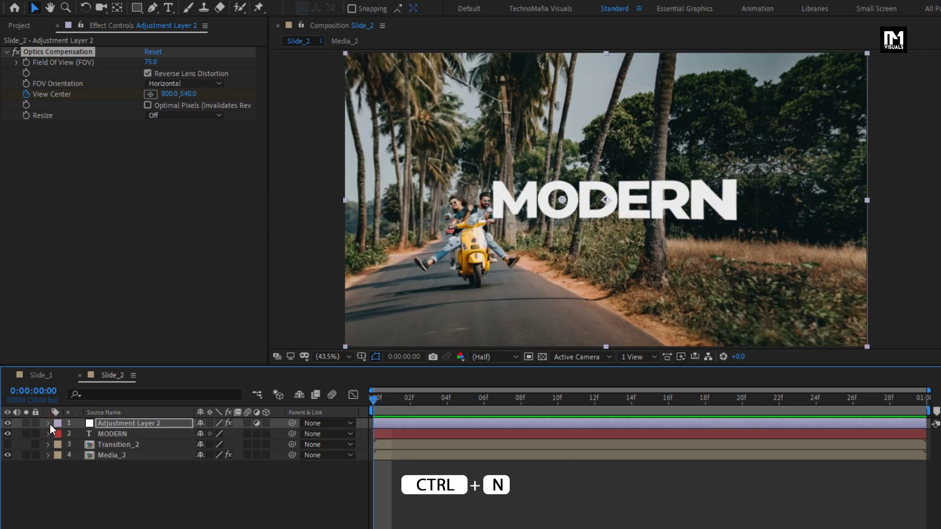
text(Slide)
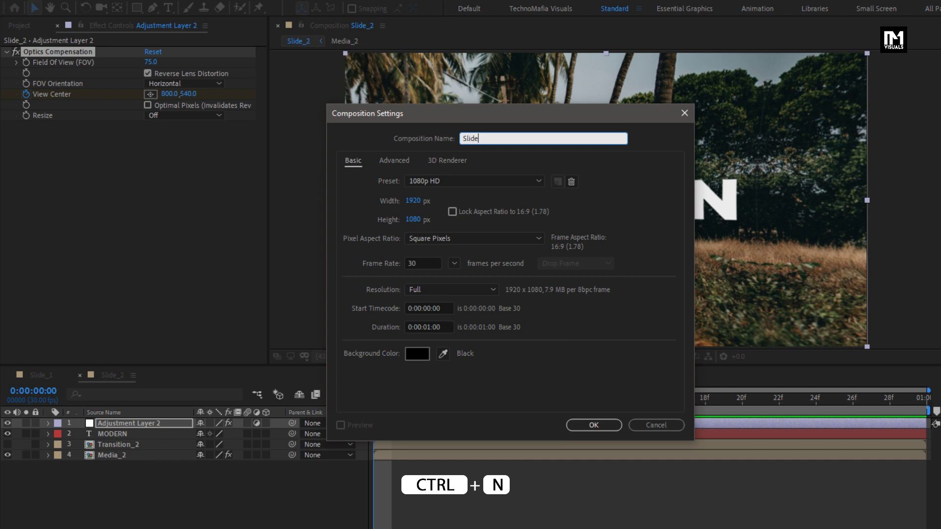
text(_3)
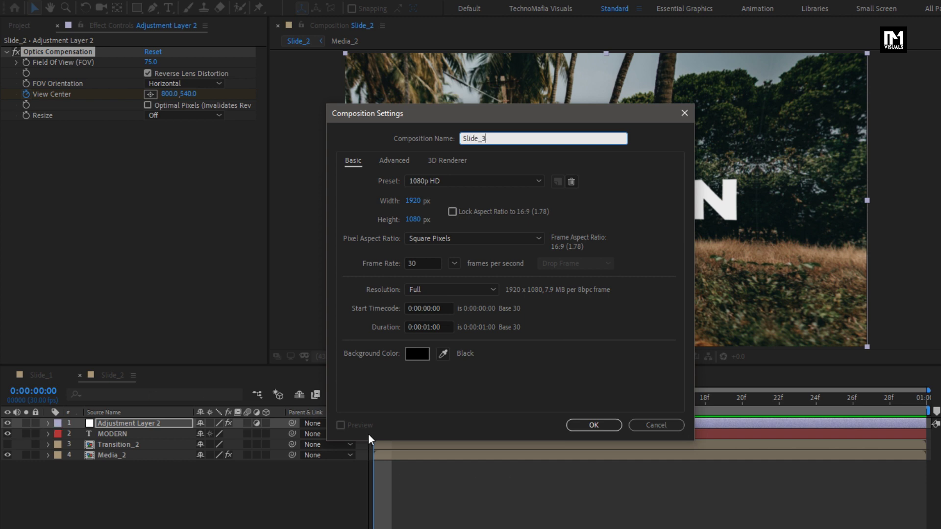
click(574, 425)
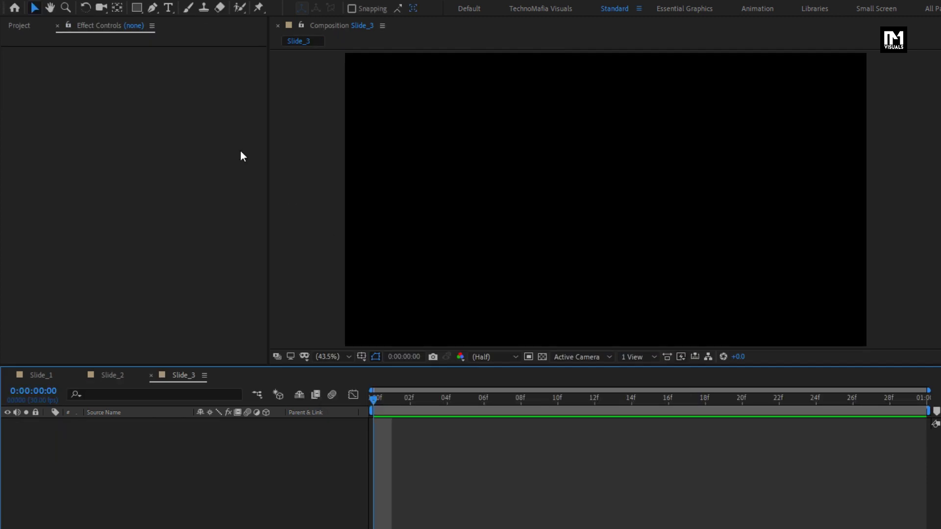
Add Media_3 to the Slide_3 composition with Transition_3 above it, and hide the Transition_3 layer
click(20, 27)
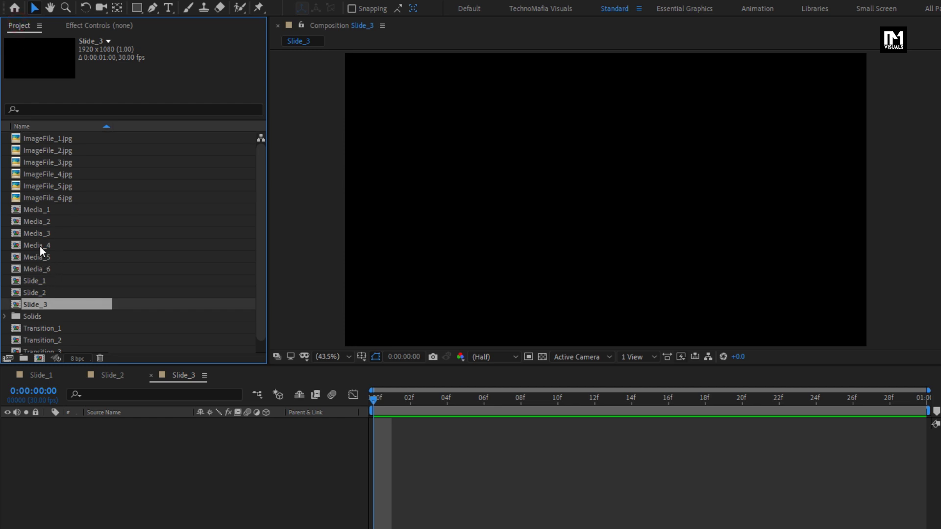
drag(37, 234, 125, 483)
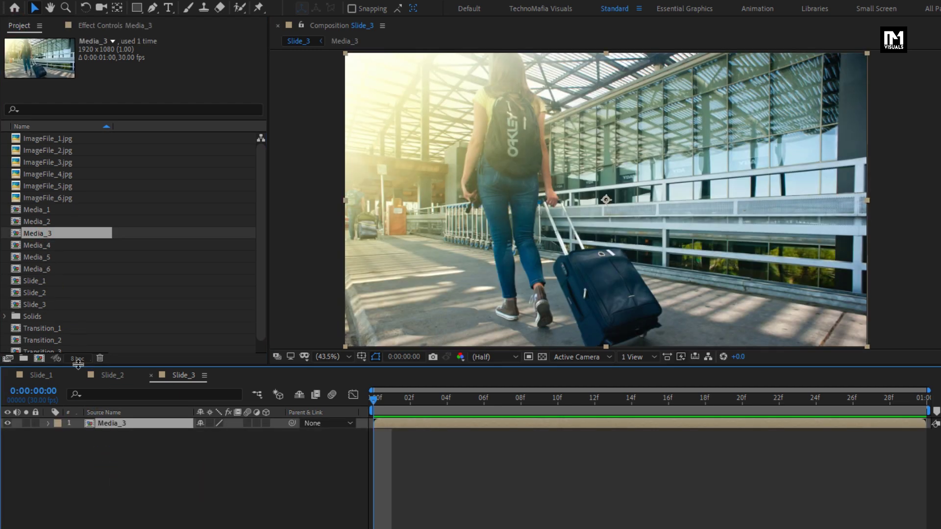
scroll(56, 340, down, 1)
drag(41, 342, 130, 424)
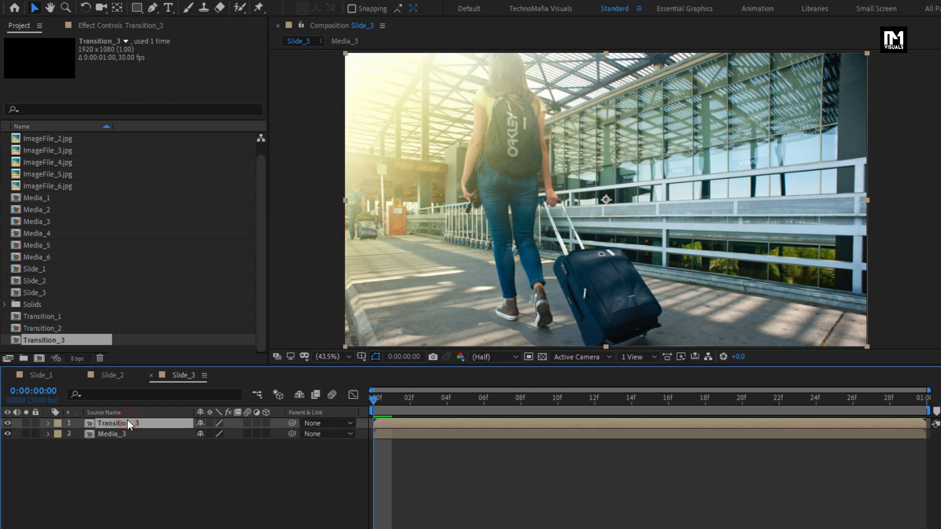
click(8, 423)
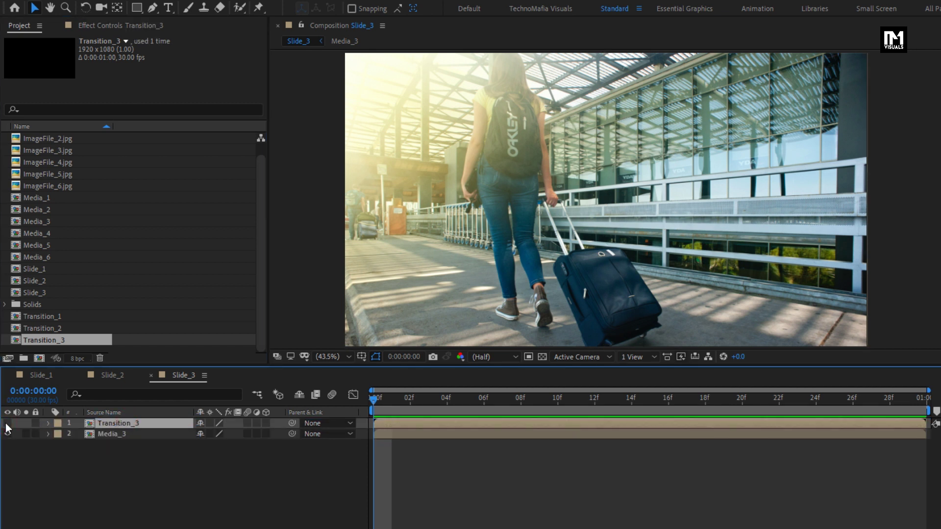
Apply the Motion Tile effect to the Media_3 layer
click(118, 434)
click(753, 46)
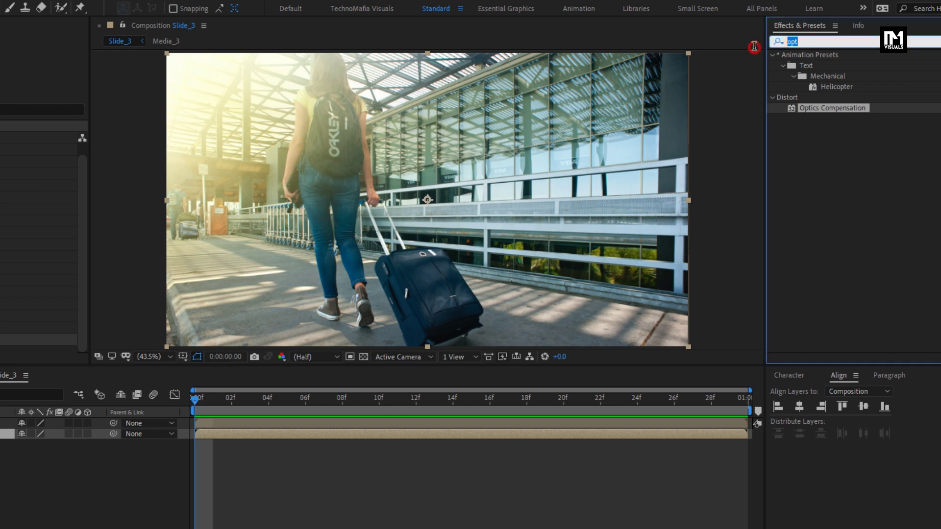
text(motio)
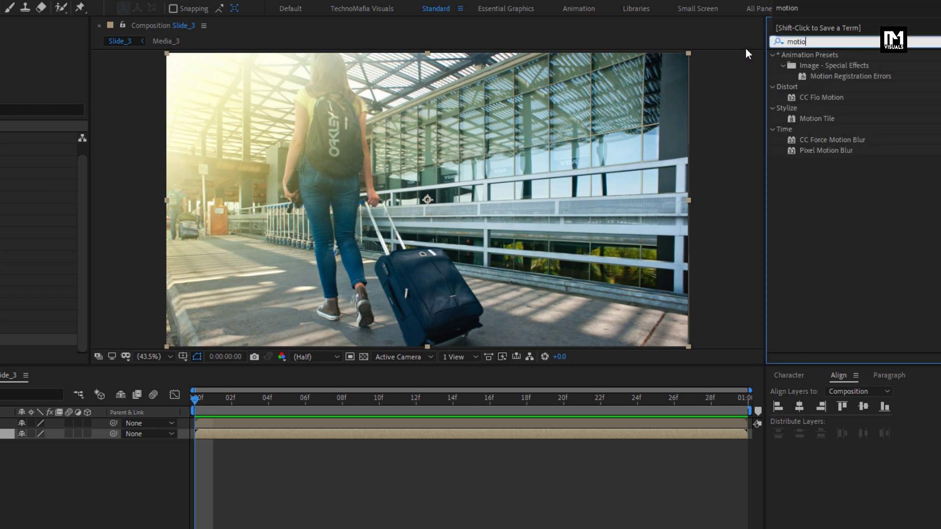
double_click(820, 119)
key(ctrl+z)
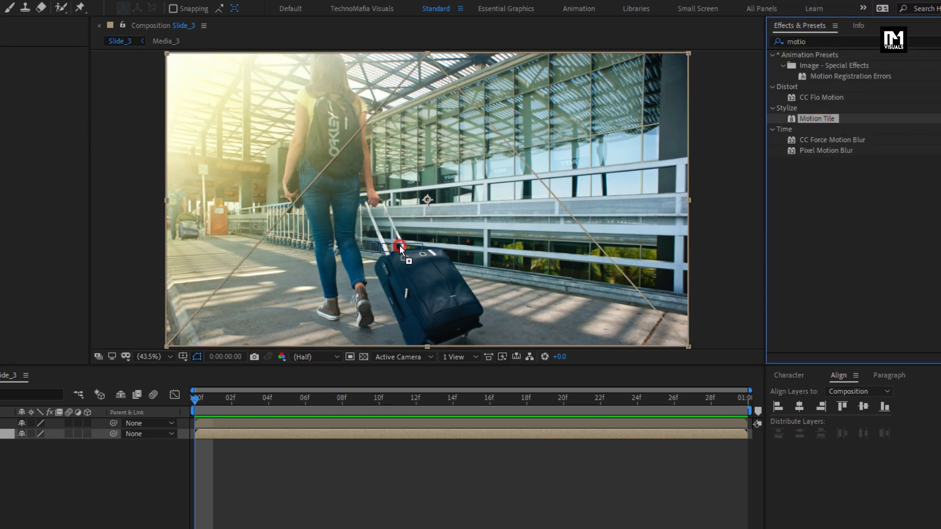
drag(817, 119, 399, 236)
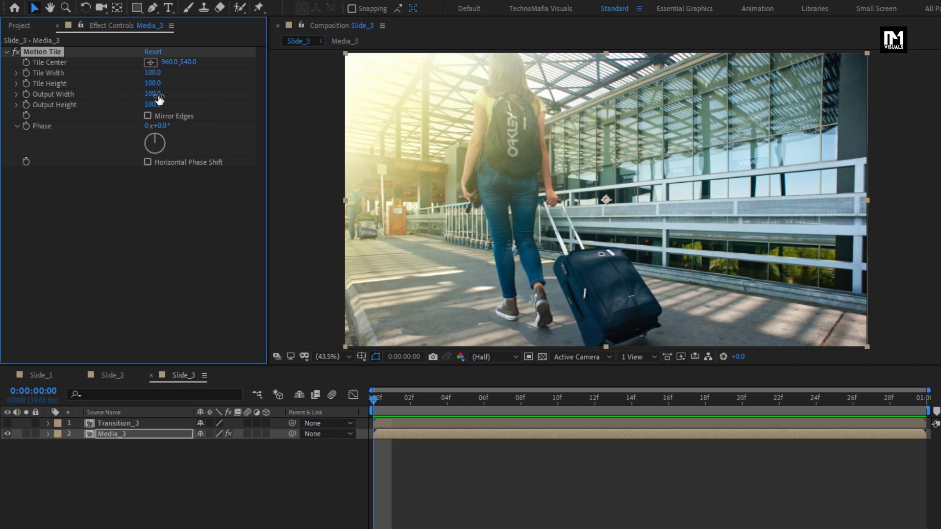
Set Motion Tile's Output Width and Output Height to 250 and enable Mirror Edges
click(155, 95)
text(250)
key(Return)
click(149, 104)
text(25)
Apply the Displacement Map effect to Media_3 with Transition_3 as its displacement map layer
click(149, 436)
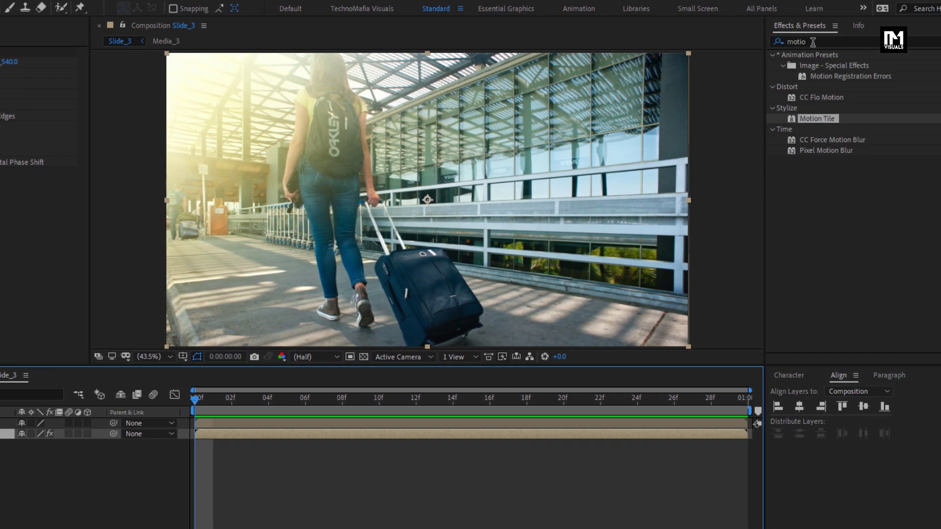
drag(813, 42, 752, 48)
text(disp)
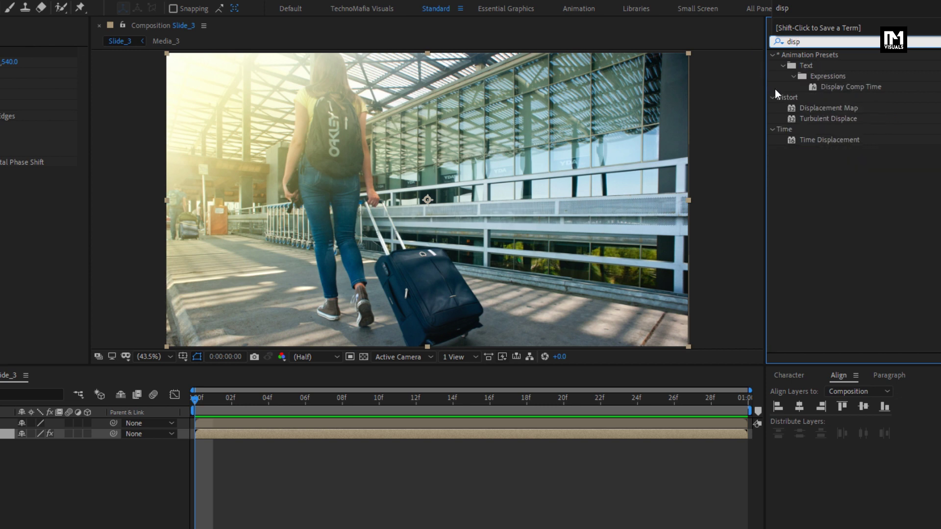
drag(816, 106, 458, 185)
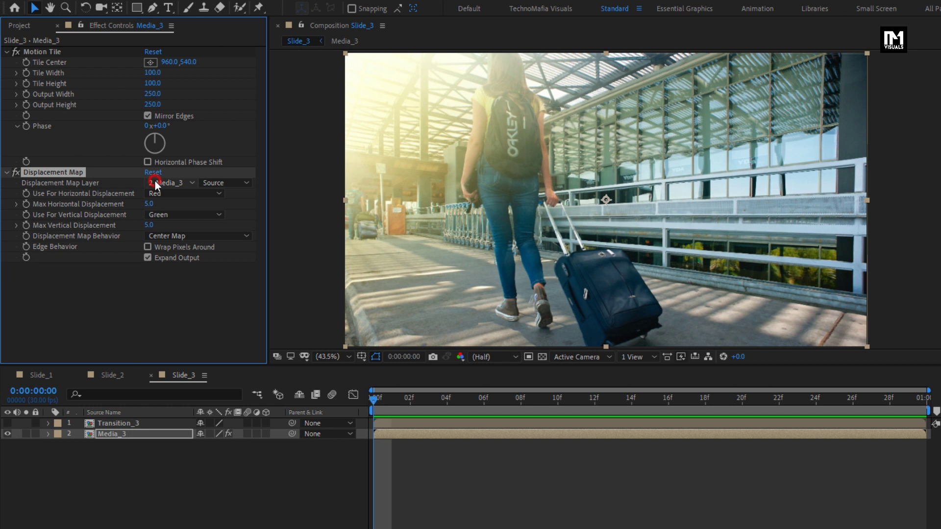
click(156, 182)
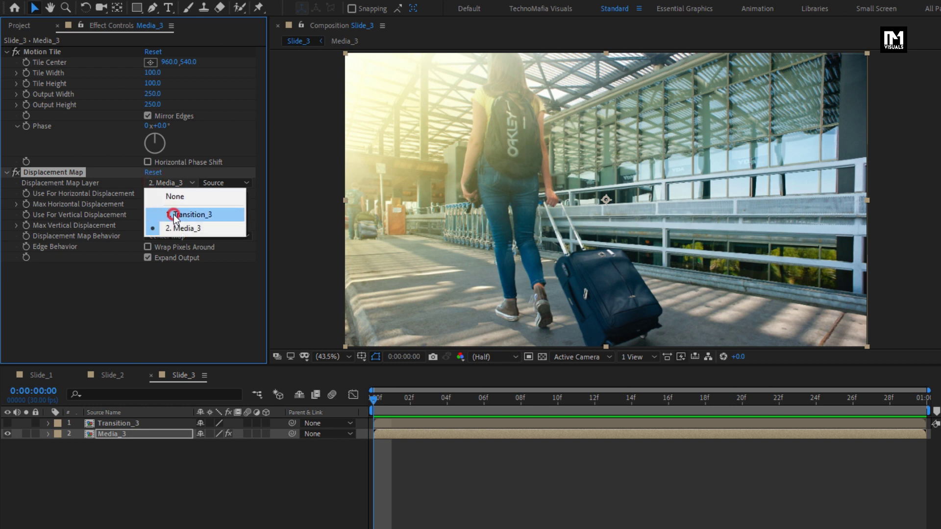
click(174, 214)
Use Alpha for both horizontal and vertical displacement, and set Max Horizontal Displacement to 0
click(167, 194)
click(173, 246)
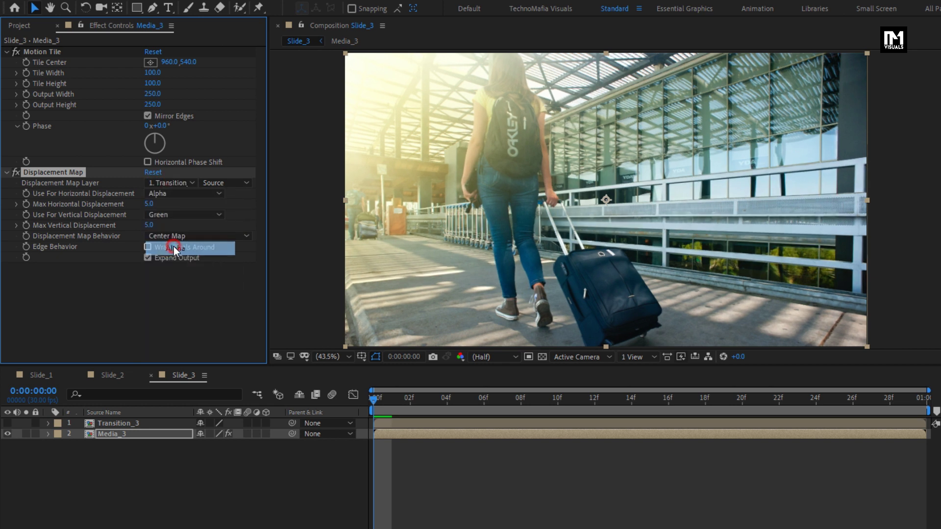
click(166, 216)
click(175, 269)
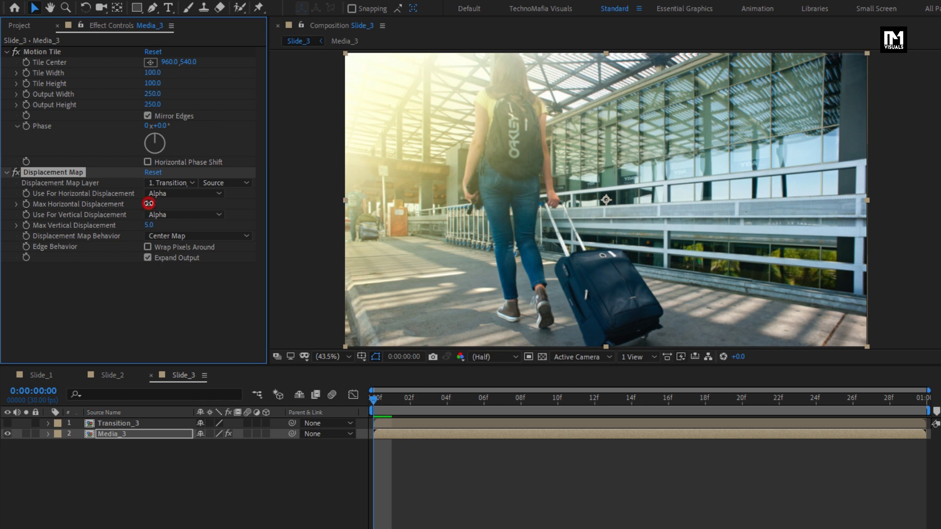
text(0)
key(Return)
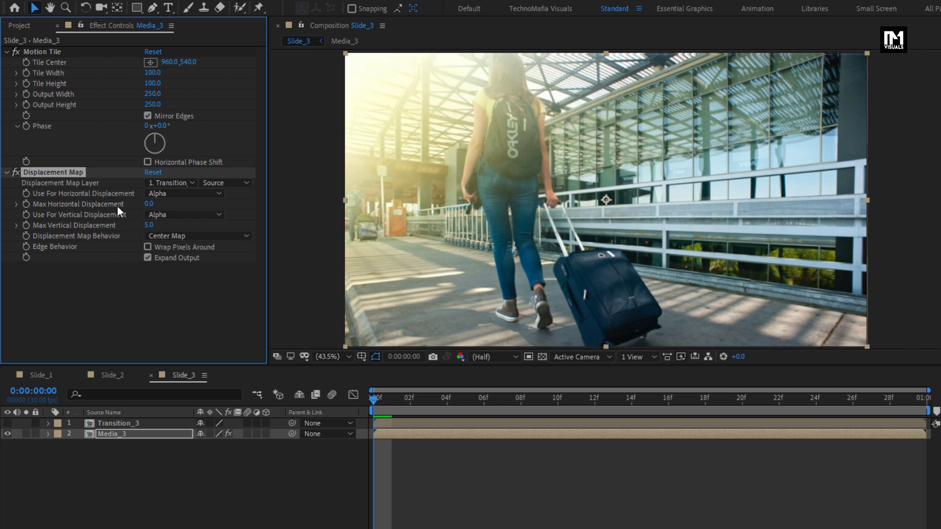
Keyframe the Displacement Map's Max Vertical Displacement at 0 on frame 20
drag(671, 398, 719, 397)
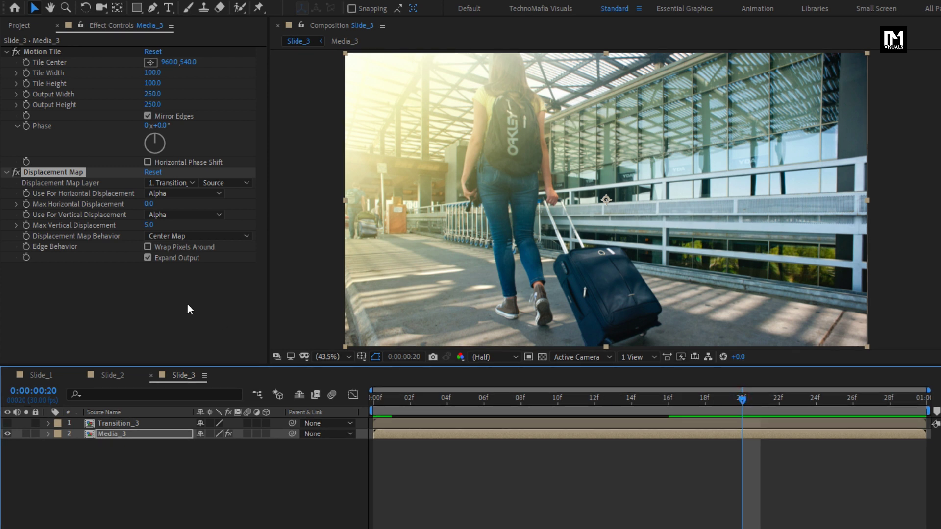
click(40, 227)
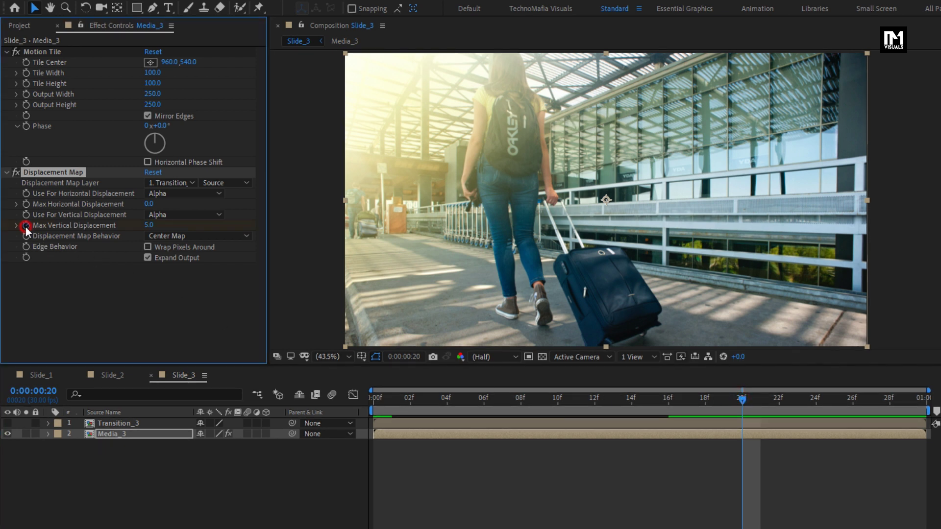
click(149, 225)
text(0)
key(Return)
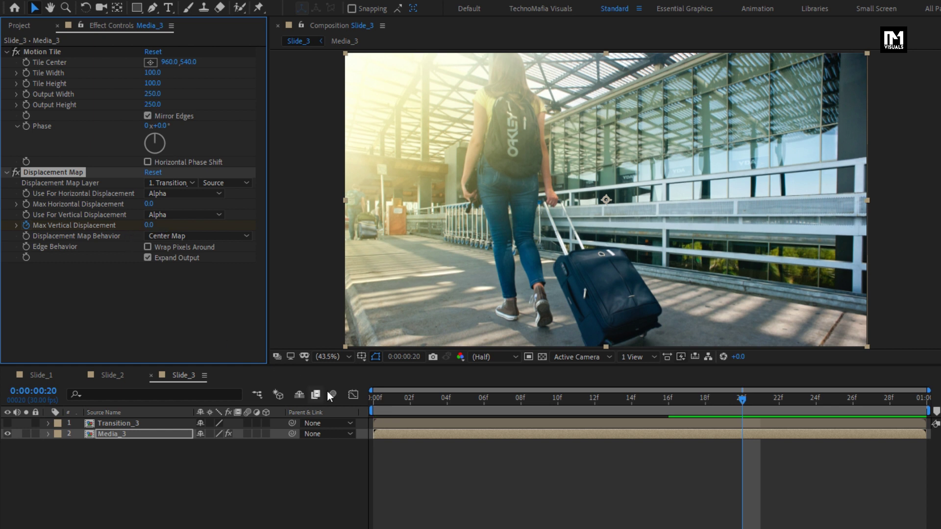
Keyframe Media_3's Max Vertical Displacement at 250 on frame 0 and scrub through the transition
click(371, 394)
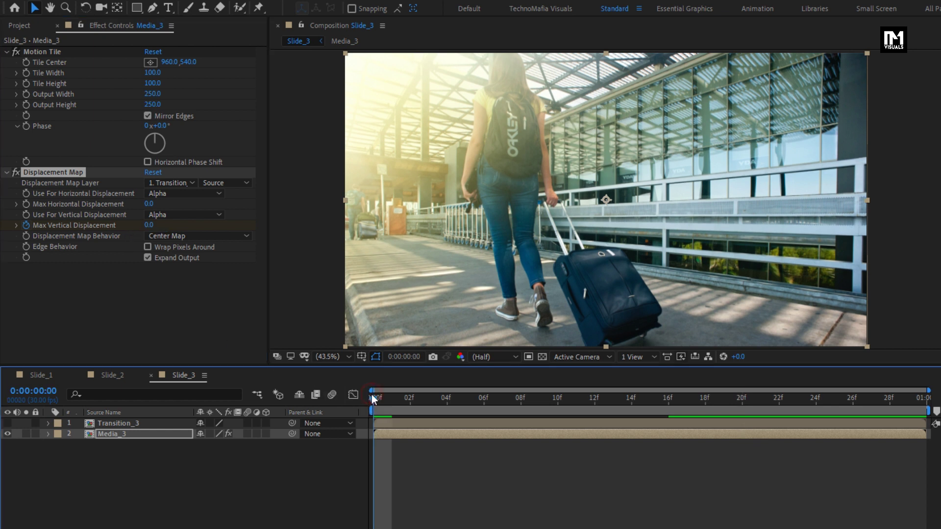
click(149, 225)
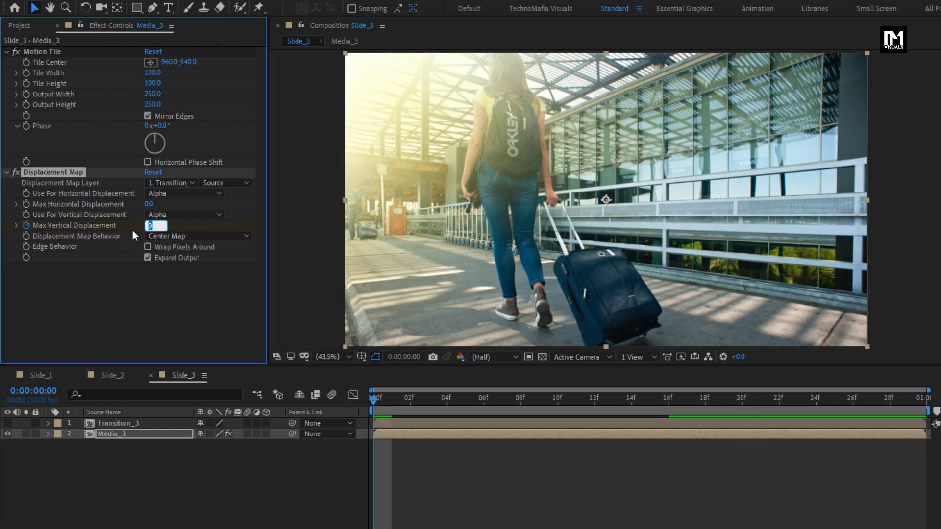
text(250)
key(Return)
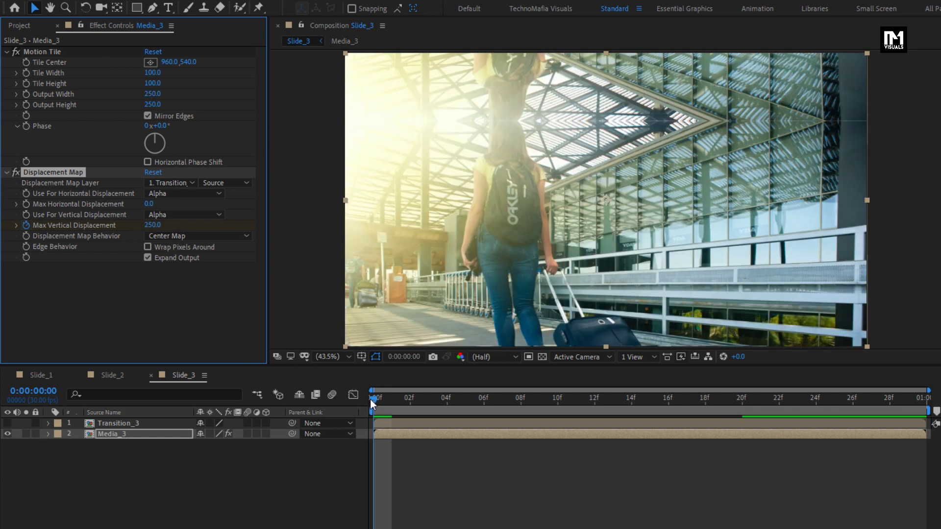
drag(372, 399, 685, 399)
Reveal Media_3's keyframes and apply Easy Ease to both Max Vertical Displacement keyframes
key(u)
click(148, 434)
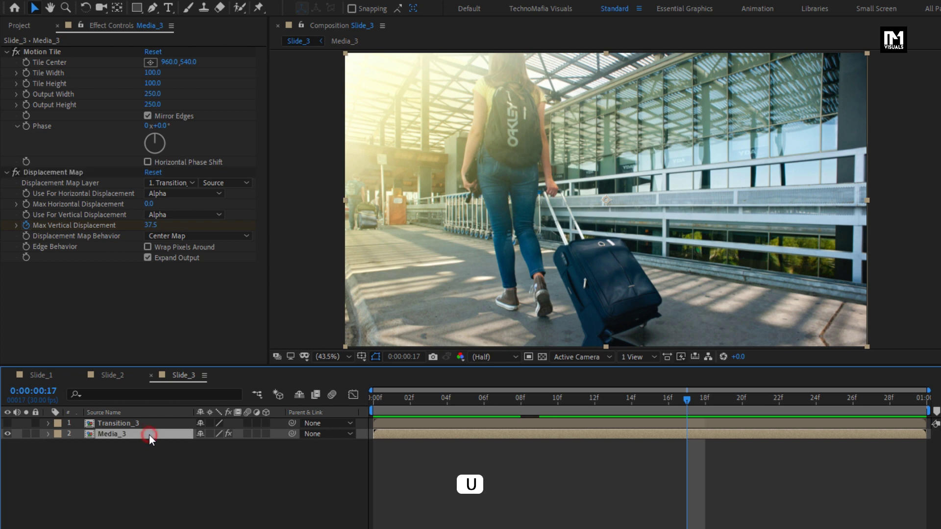
key(u)
drag(755, 449, 367, 475)
right_click(373, 455)
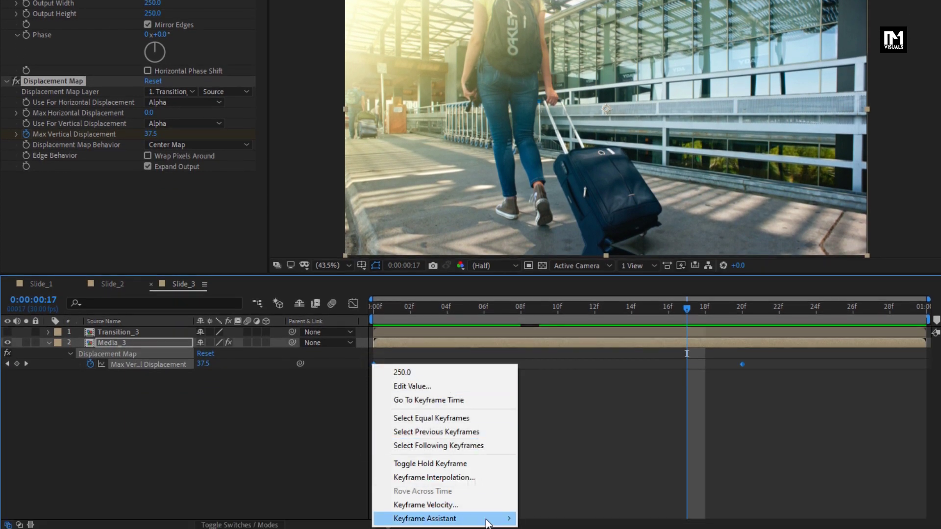
mouse_move(488, 523)
click(535, 436)
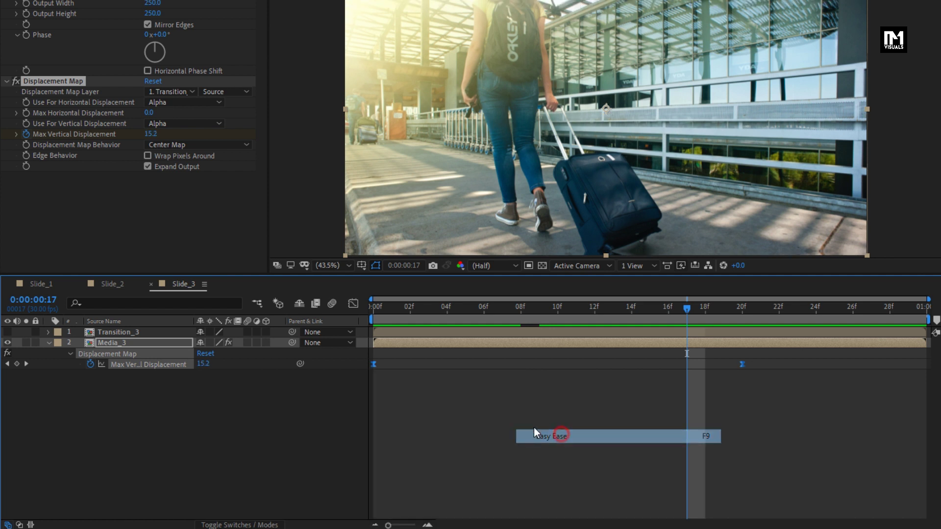
Reshape the Max Vertical Displacement speed graph to peak near the start and slow down gradually, and collapse Media_3's properties
click(353, 304)
drag(761, 361, 408, 340)
click(354, 303)
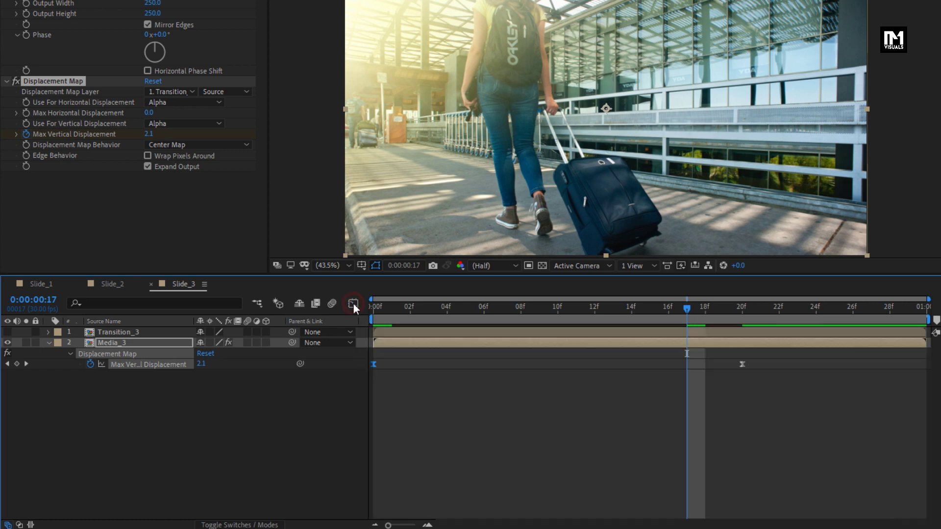
click(49, 343)
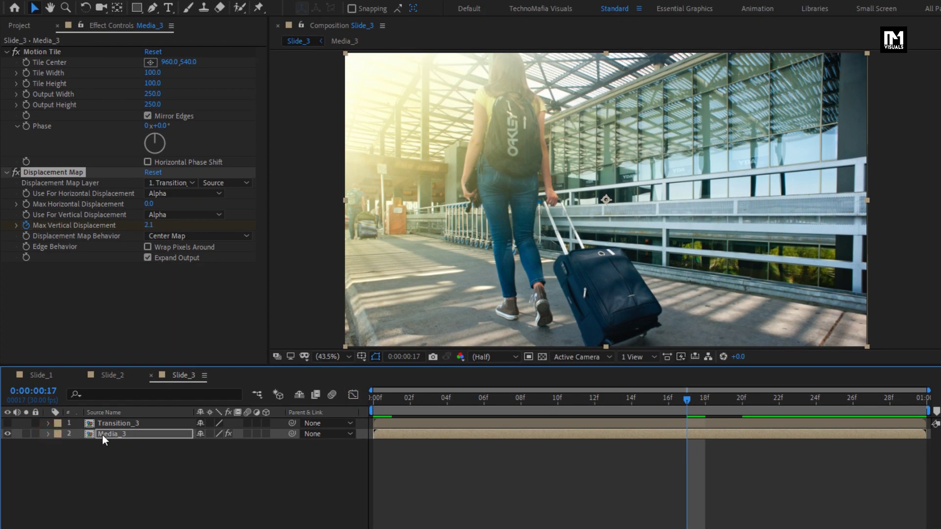
click(149, 465)
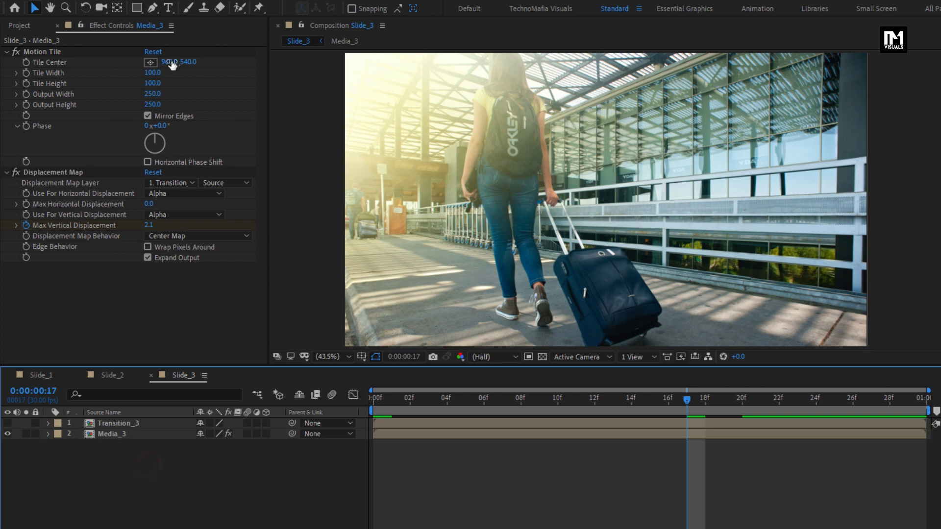
Add a text layer reading DYNAMIC to Slide_3 and centre it horizontally and vertically in the composition
click(168, 7)
click(556, 186)
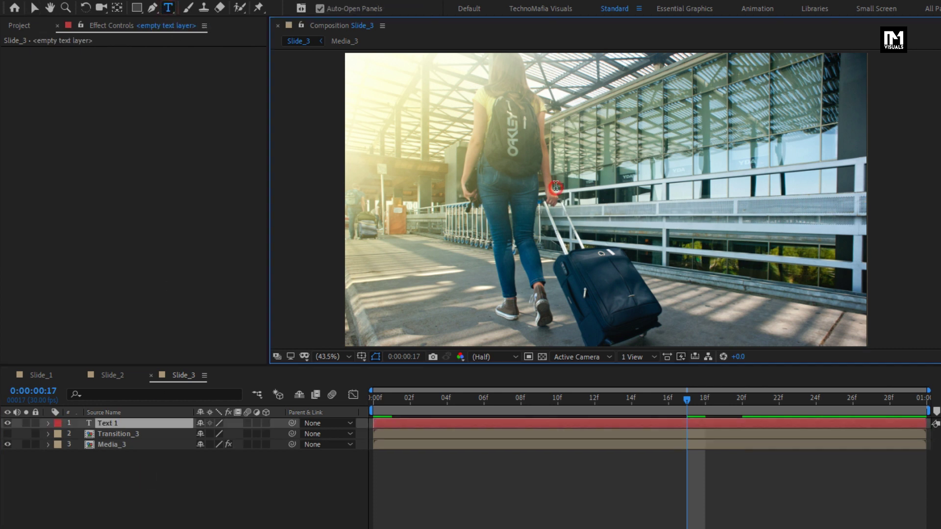
text(DYNAMIC)
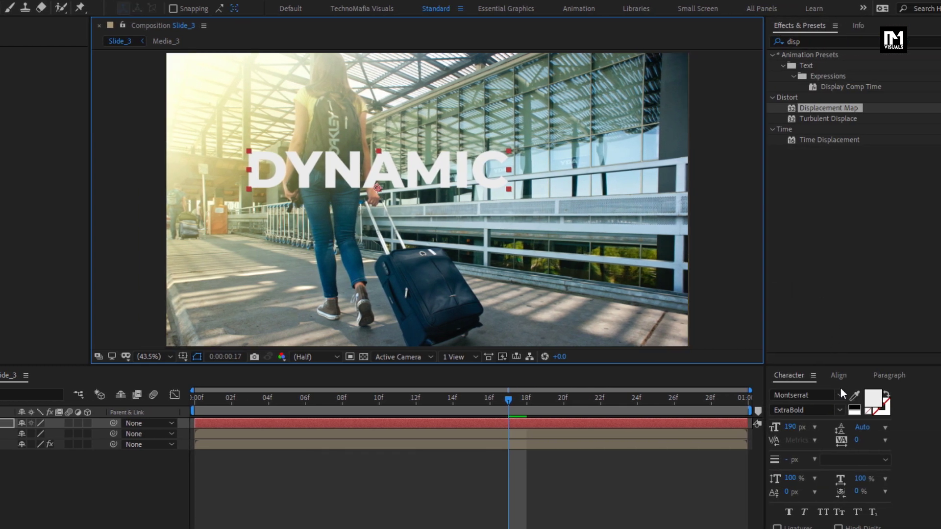
click(839, 376)
click(796, 408)
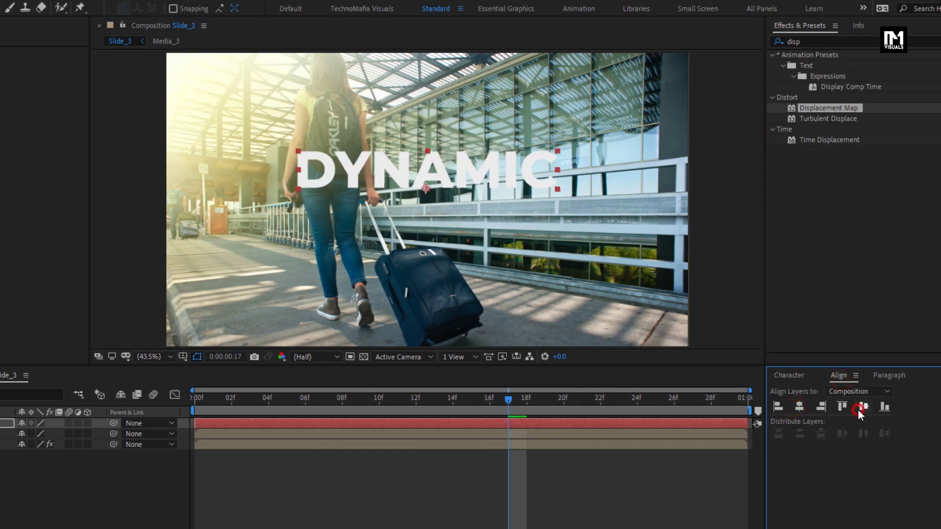
click(861, 408)
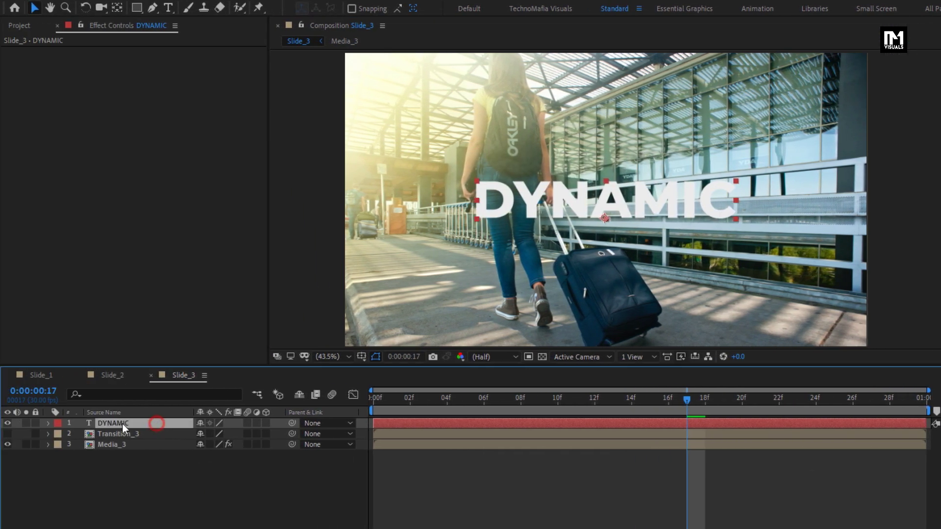
Add a Tracking animator to the DYNAMIC text and keyframe its Tracking Amount at 0 on frame 12
click(48, 424)
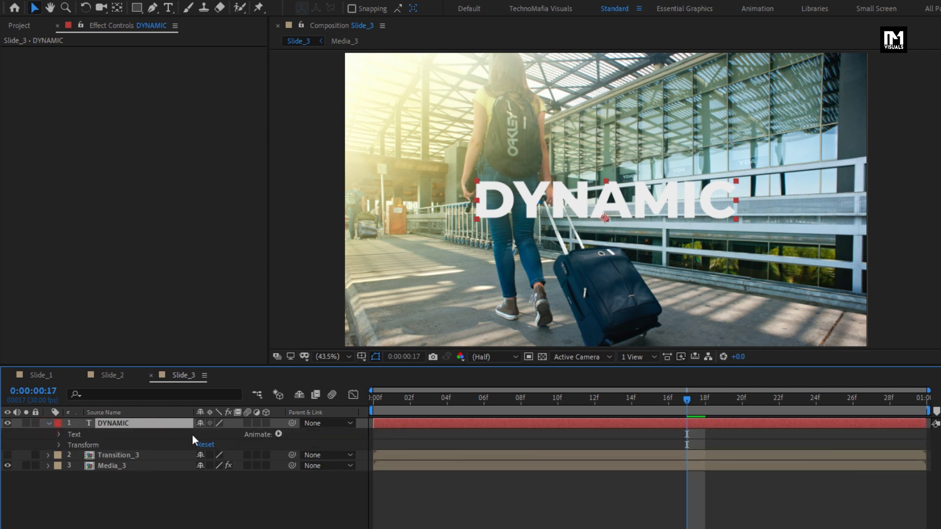
click(278, 434)
click(306, 345)
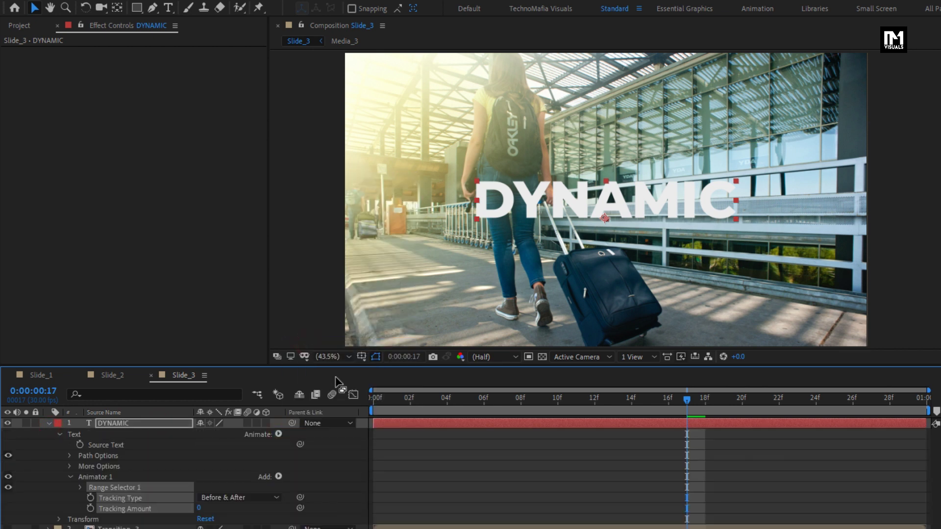
mouse_move(597, 399)
mouse_down()
mouse_move(560, 399)
mouse_move(594, 400)
mouse_up()
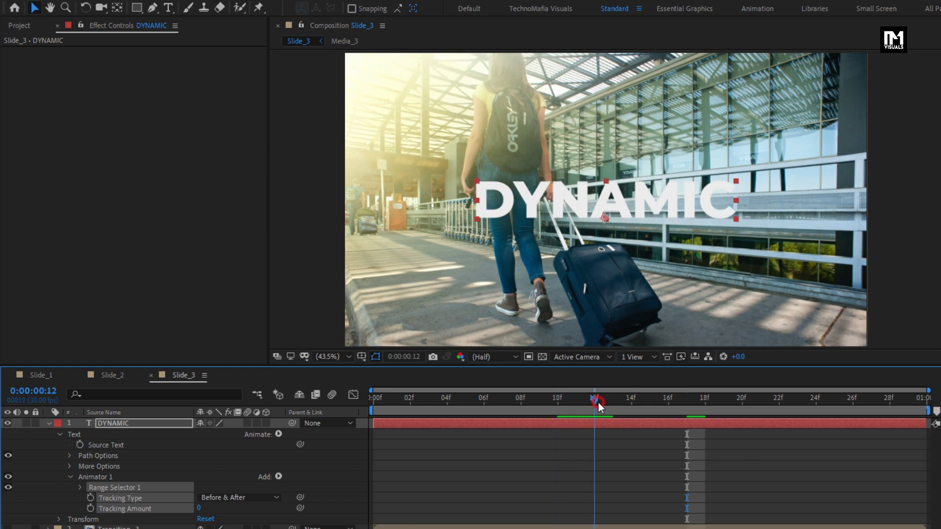
click(80, 509)
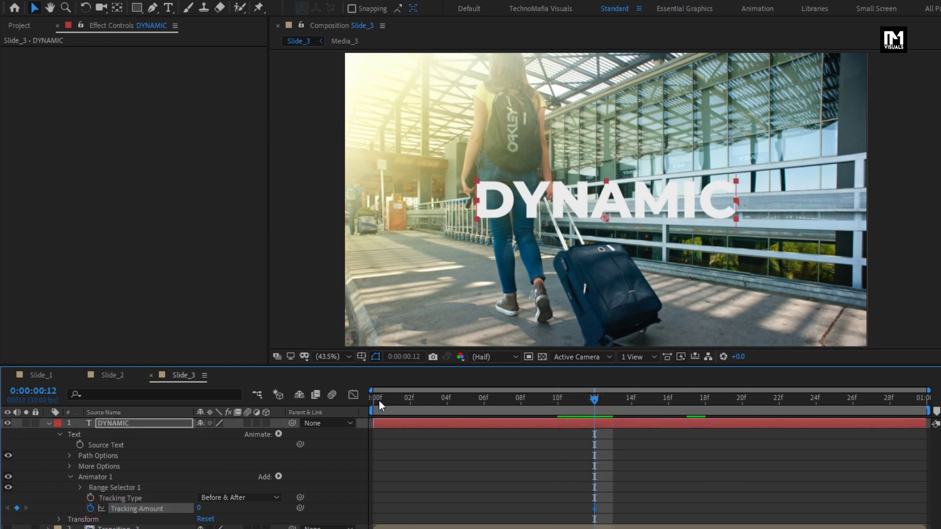
Keyframe the DYNAMIC text's Tracking Amount at 50 on frame 0 and scrub the first frames
click(376, 397)
click(201, 507)
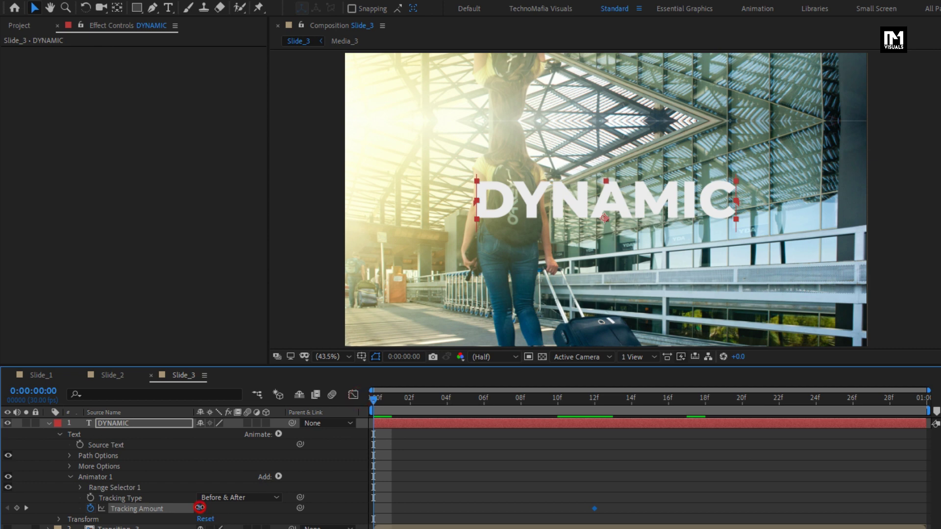
text(50)
key(Return)
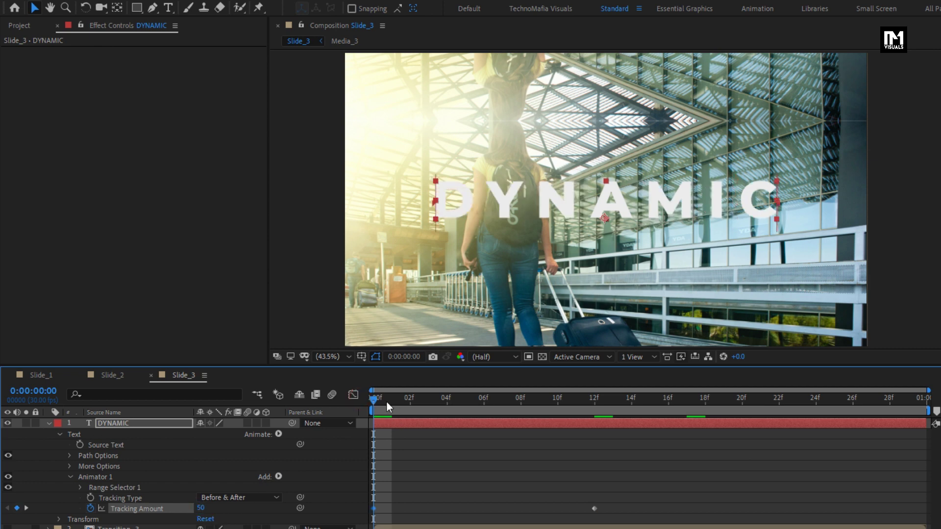
drag(378, 403, 410, 403)
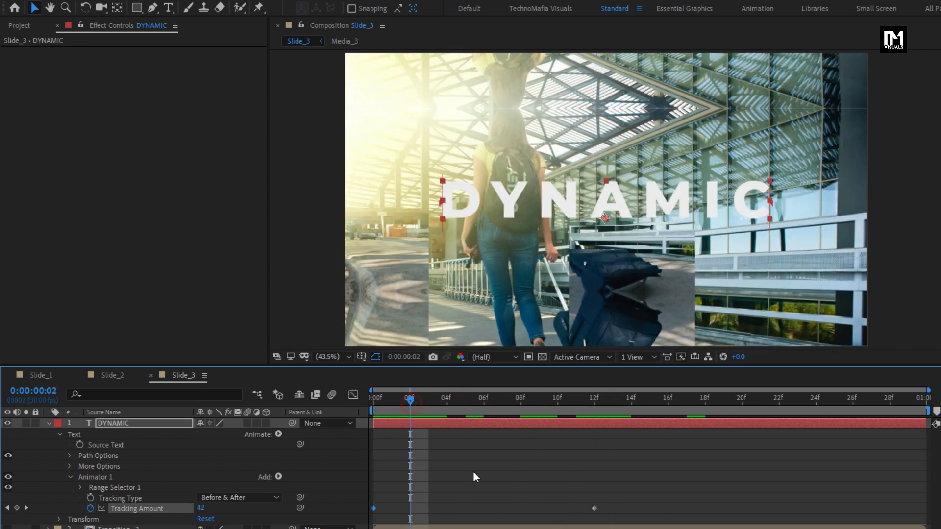
Apply Easy Ease to both Tracking Amount keyframes of the DYNAMIC text
drag(620, 504, 369, 513)
right_click(371, 509)
mouse_move(488, 500)
click(550, 448)
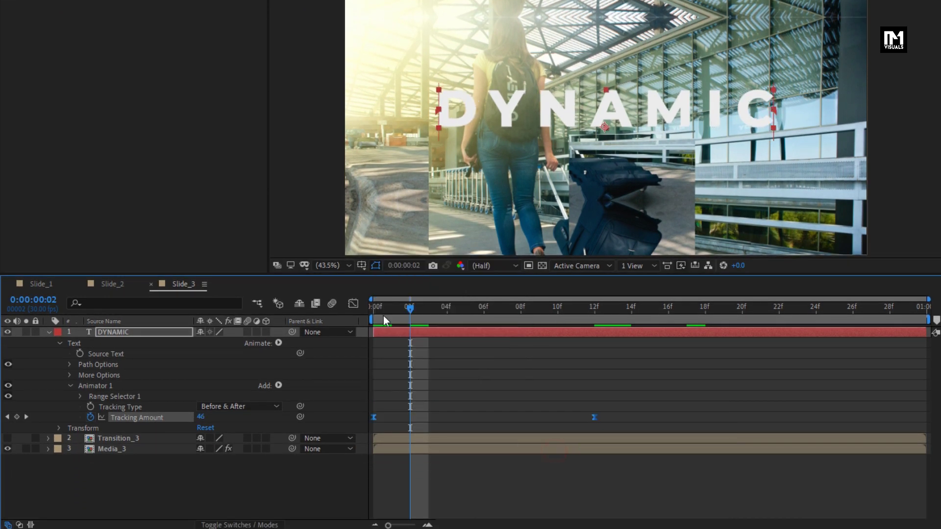
Reshape the Tracking Amount speed graph to peak around frame 2 with a long ease-out, and preview Slide_3 from the start
click(353, 304)
drag(570, 331, 468, 339)
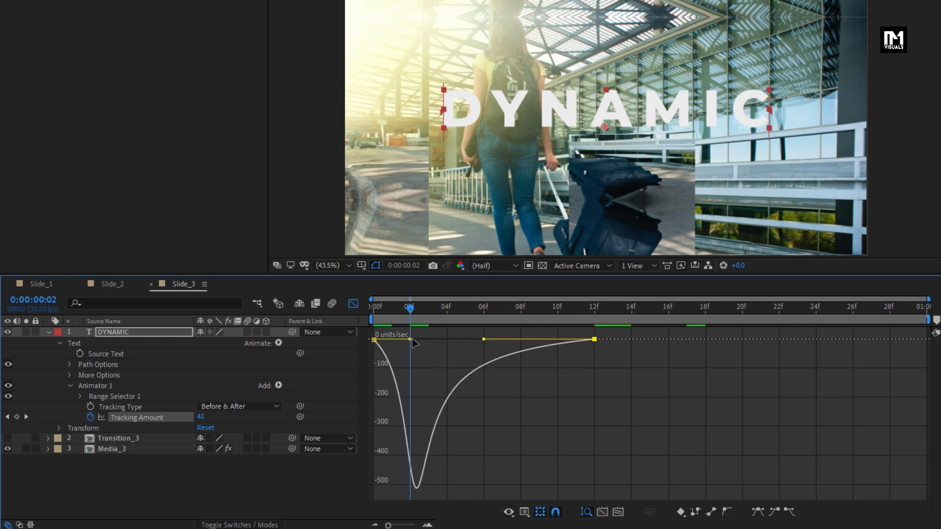
click(354, 304)
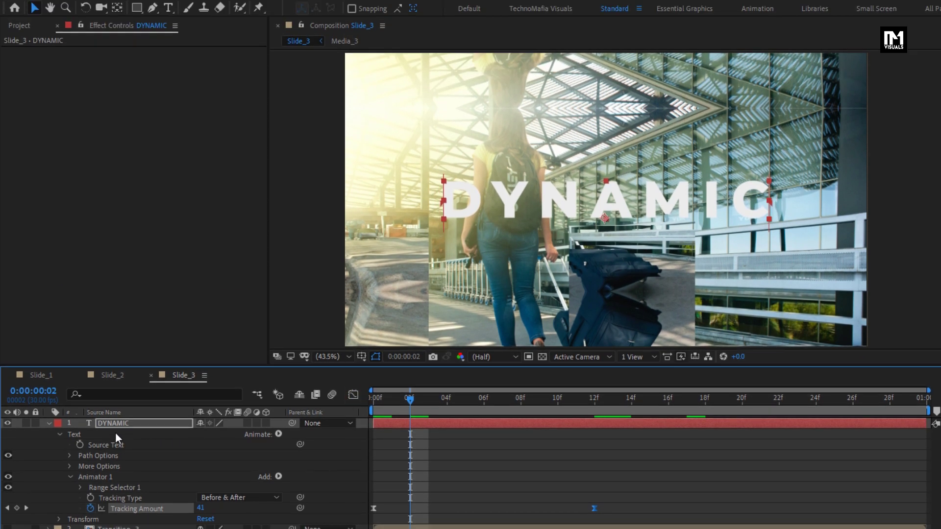
click(49, 423)
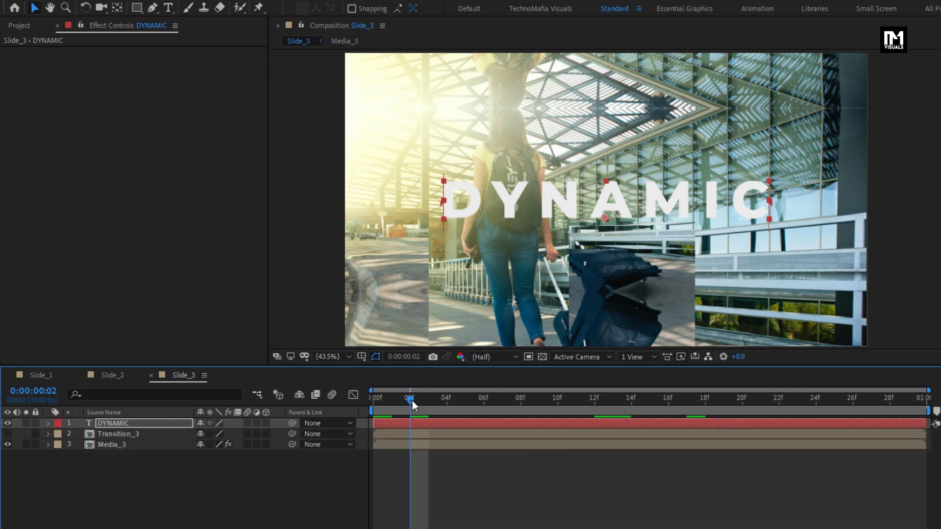
drag(412, 401, 363, 401)
key(space)
Keyframe Media_3's Scale at 100% on frame 20
click(673, 395)
drag(673, 394, 740, 399)
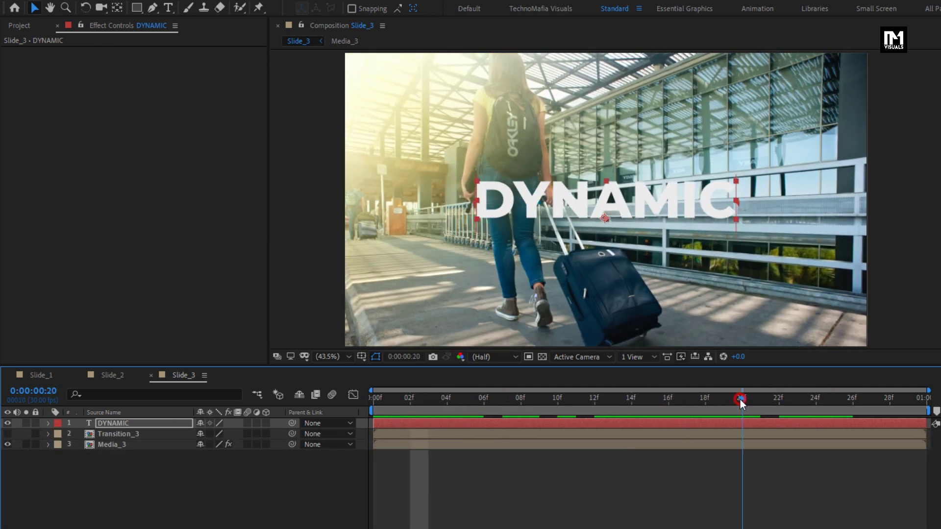
key(s)
click(130, 446)
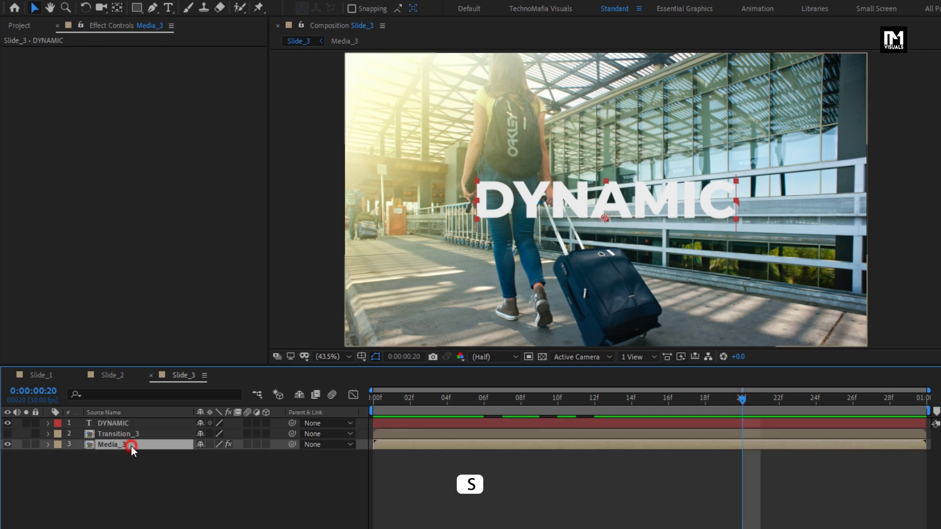
key(s)
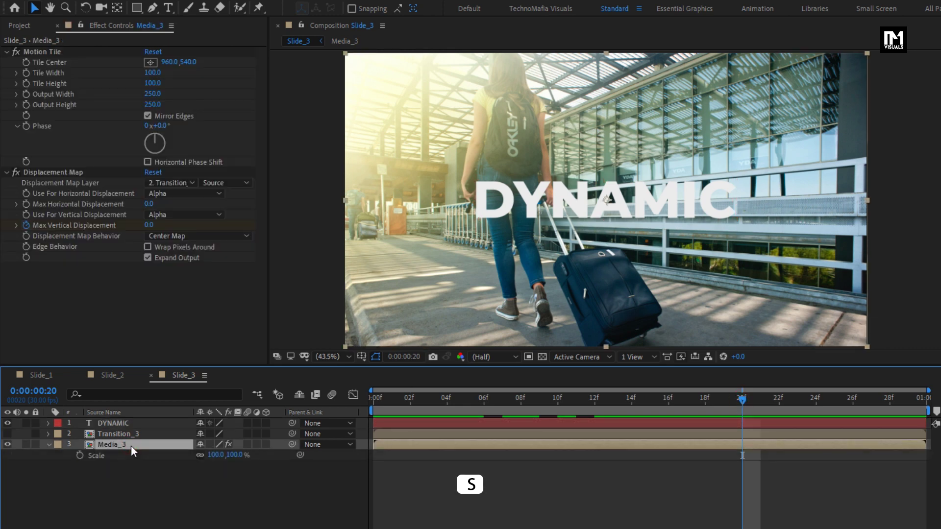
click(82, 455)
Keyframe Media_3's Scale at 40% on frame 0 and scrub through the scaling animation
drag(392, 398, 352, 401)
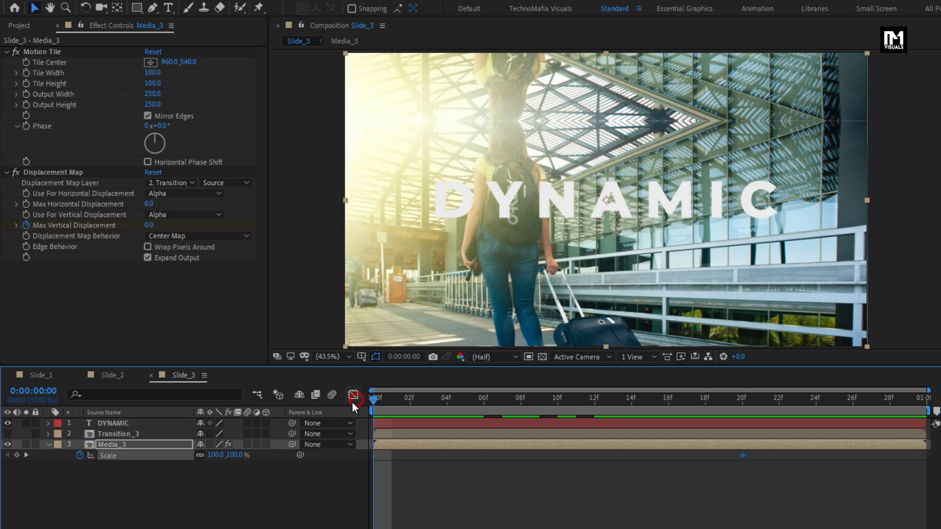
click(239, 454)
text(40)
key(Return)
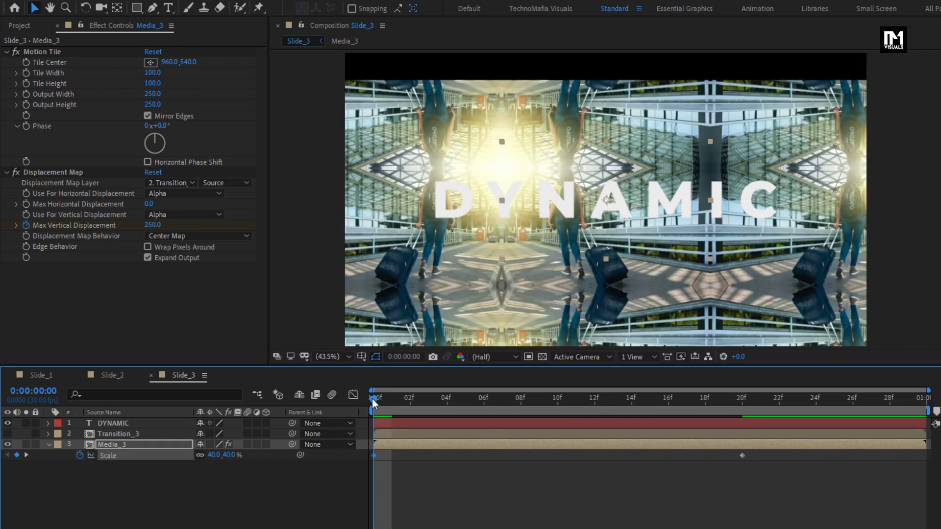
drag(371, 399, 370, 427)
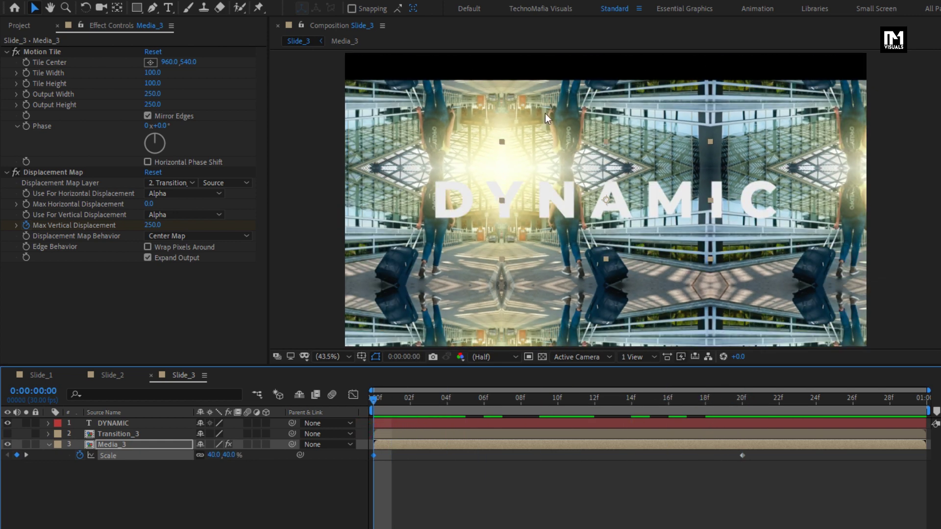
Set Output Height to 300 in Media_3's Motion Tile effect and check the coverage across the animation
click(108, 445)
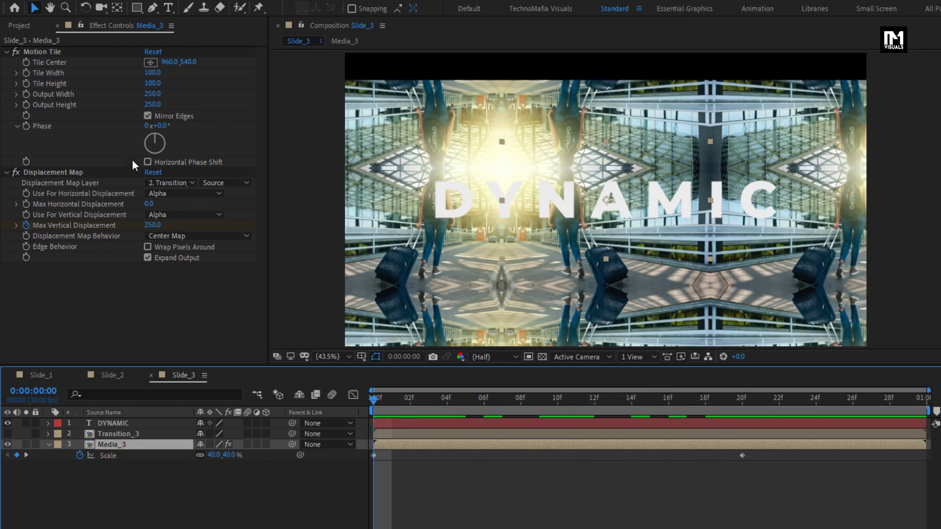
click(153, 104)
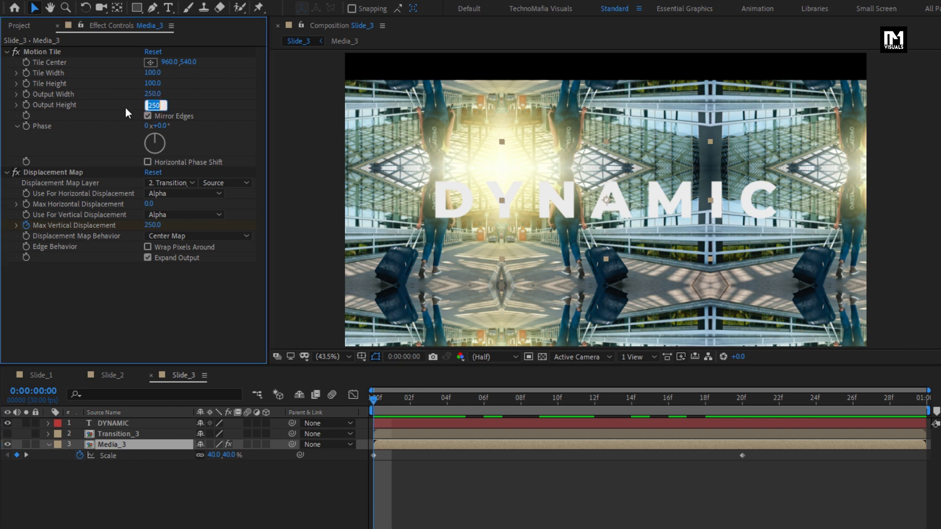
text(300)
key(Return)
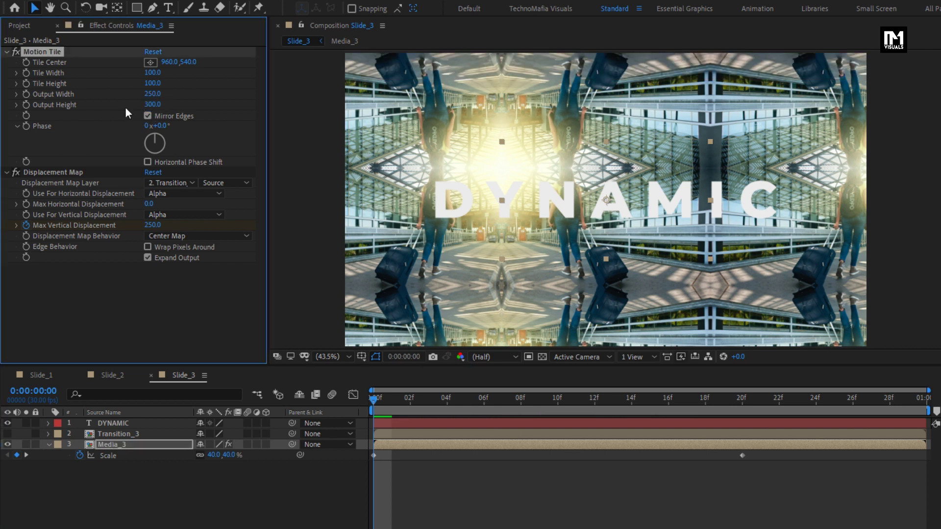
drag(373, 400, 707, 411)
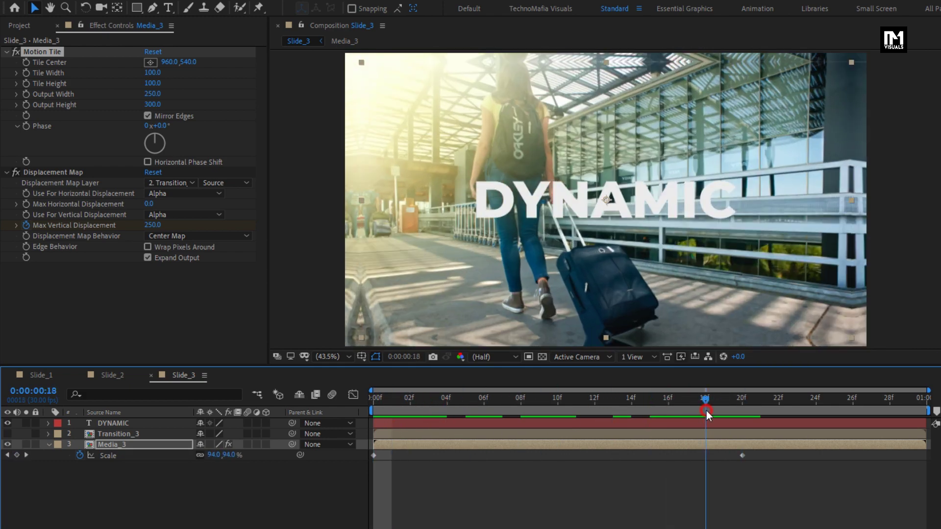
Apply Easy Ease to both of Media_3's Scale keyframes
drag(752, 455, 362, 478)
right_click(374, 455)
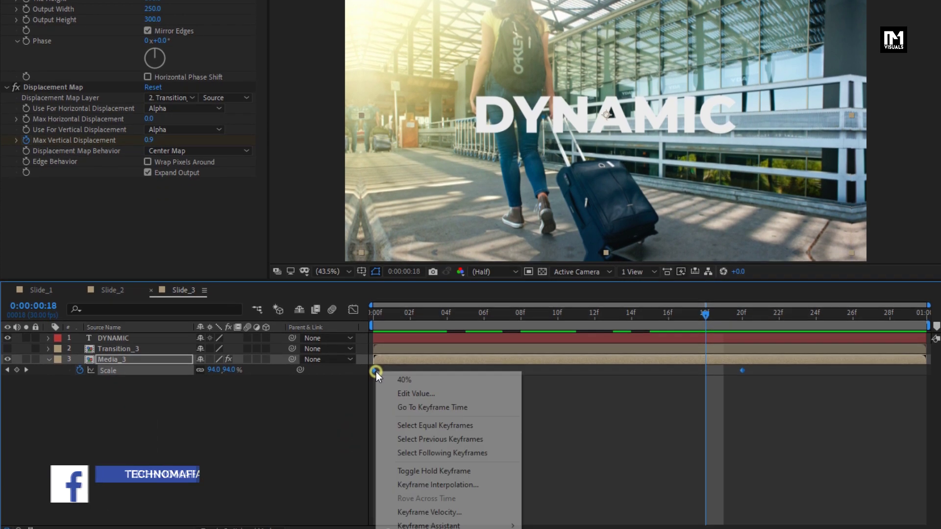
mouse_move(513, 520)
click(542, 438)
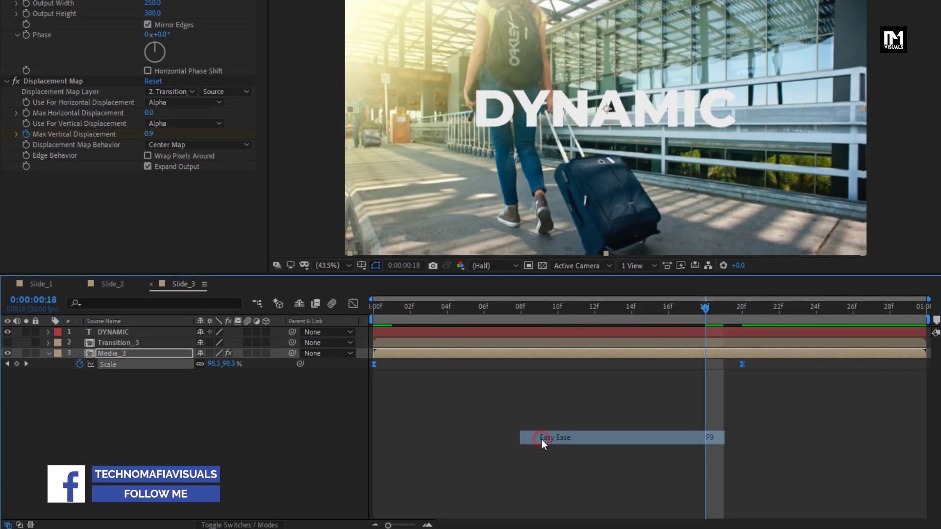
Reshape Media_3's Scale speed graph to peak around frame 4 with a long ease-out, and scrub through the animation
click(355, 302)
drag(760, 471, 540, 486)
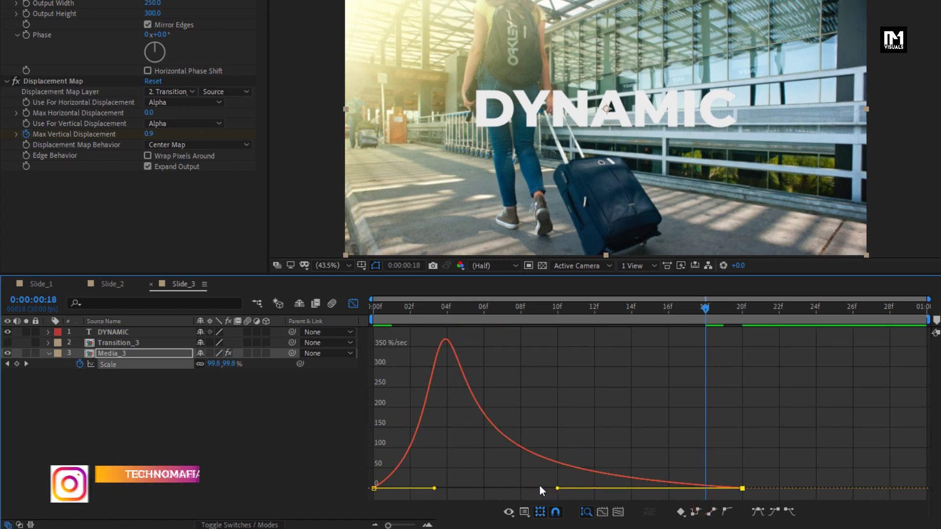
click(354, 303)
drag(445, 308, 525, 315)
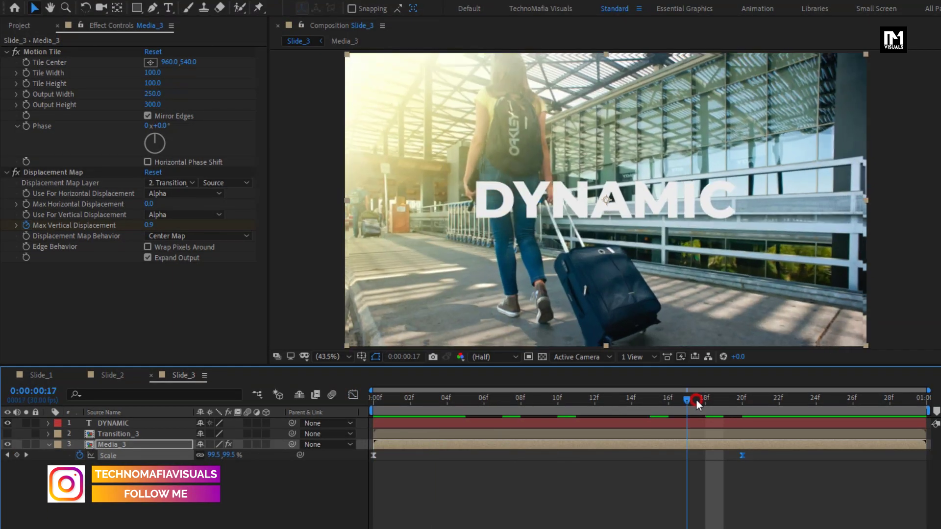
drag(527, 408, 669, 409)
click(49, 444)
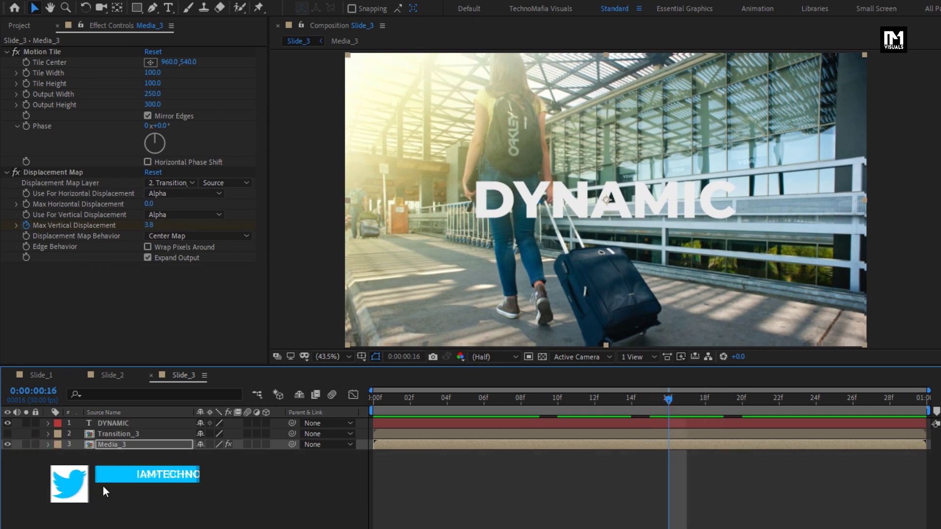
Add an adjustment layer on top of Slide_3 and apply the Optics Compensation effect to it
right_click(104, 482)
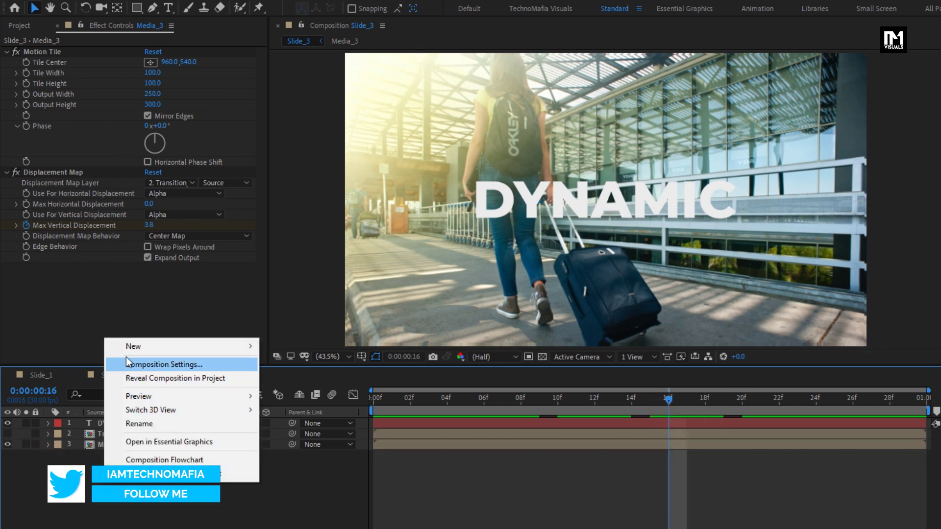
mouse_move(258, 345)
click(321, 447)
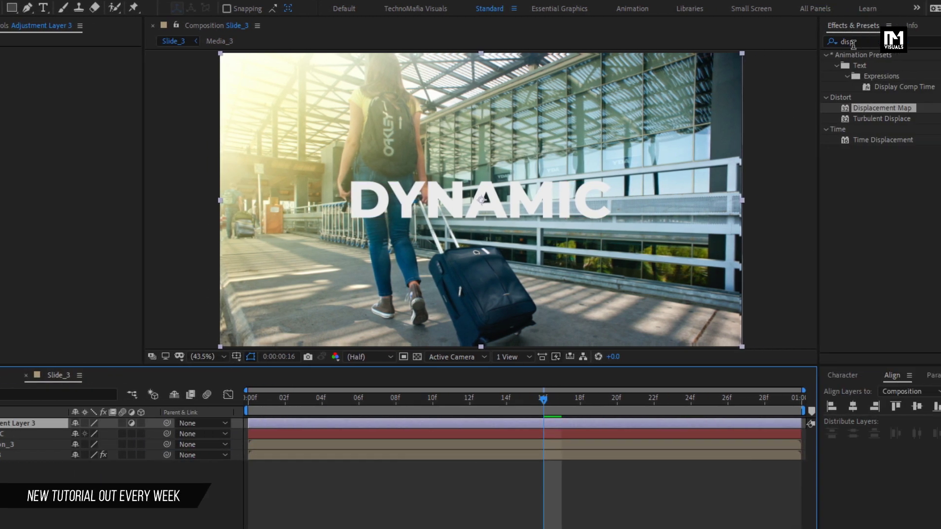
drag(804, 43, 740, 51)
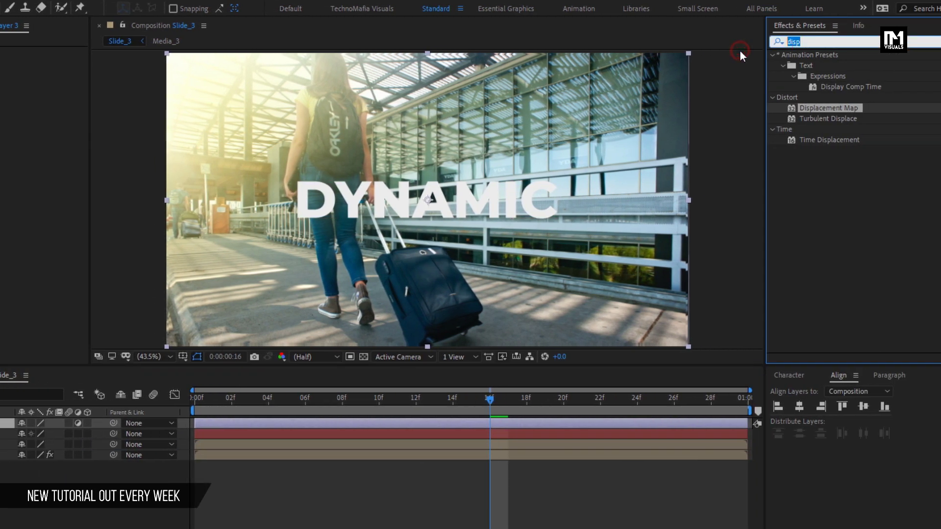
text(opti)
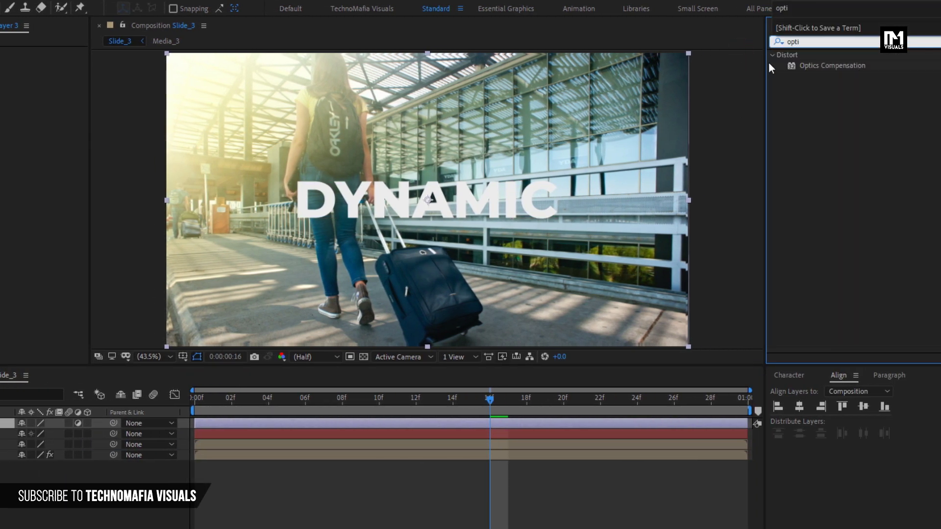
click(812, 64)
drag(828, 65, 438, 170)
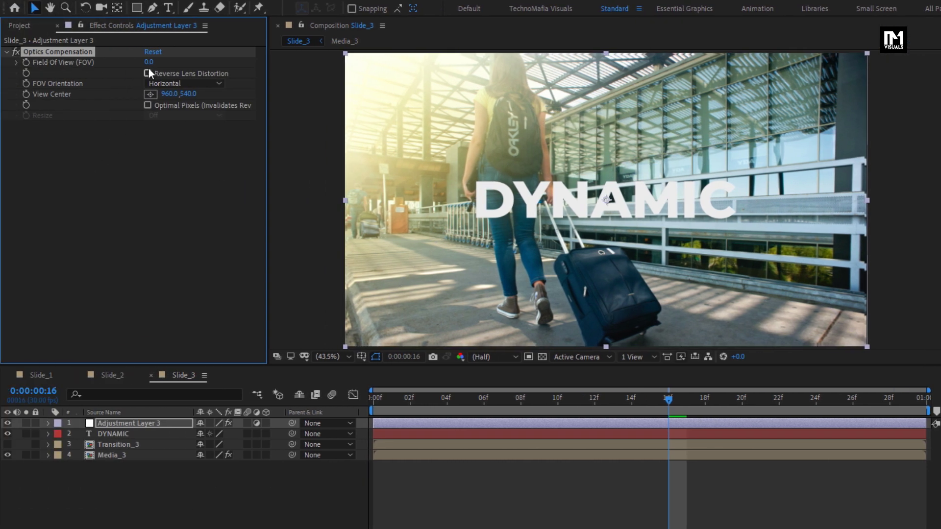
Set the Optics Compensation Field Of View to 70 with Reverse Lens Distortion enabled, and scrub through Slide_3 from the start
click(101, 62)
text(70)
key(Return)
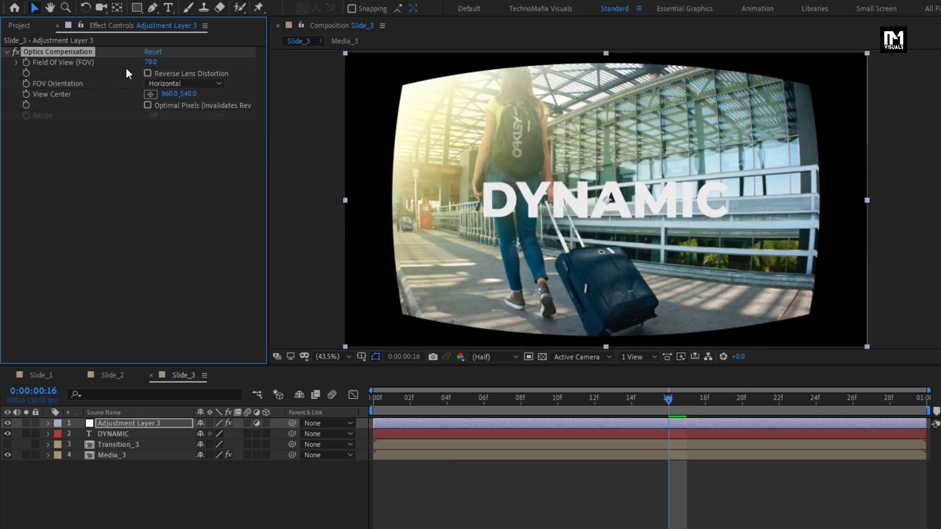
click(146, 73)
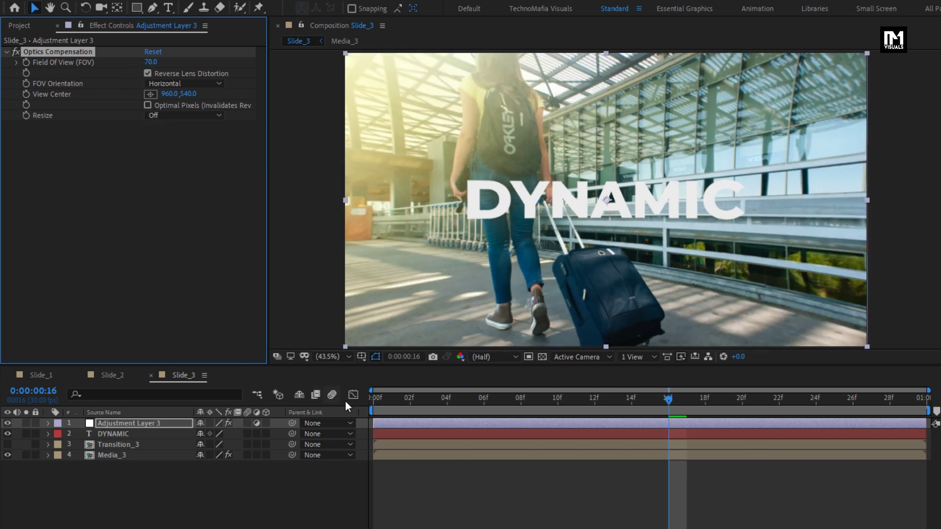
drag(372, 398, 538, 421)
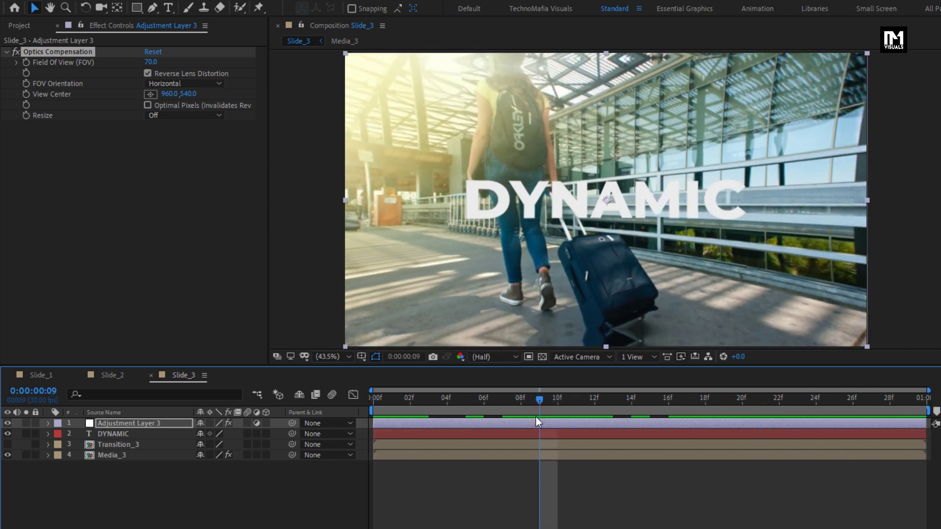
Duplicate the Slide_1 composition as Slide_4 and open the copy
click(20, 26)
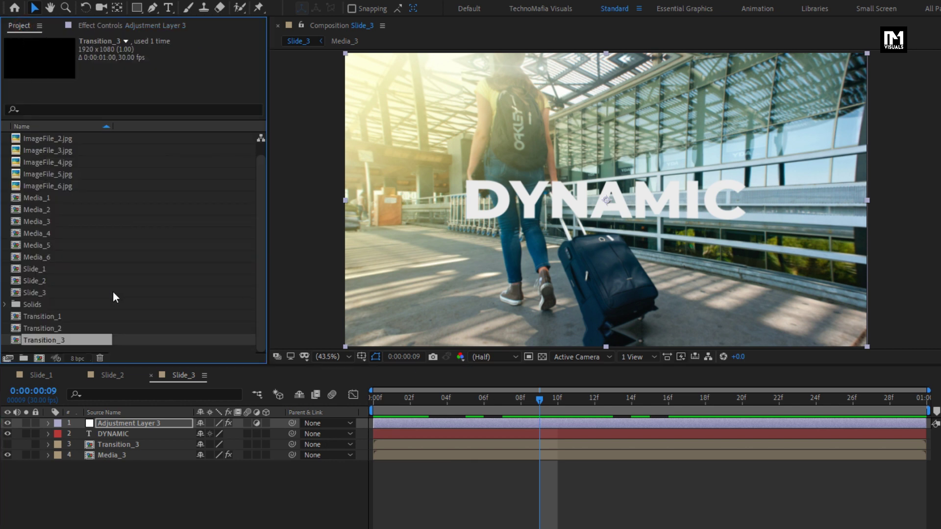
click(41, 292)
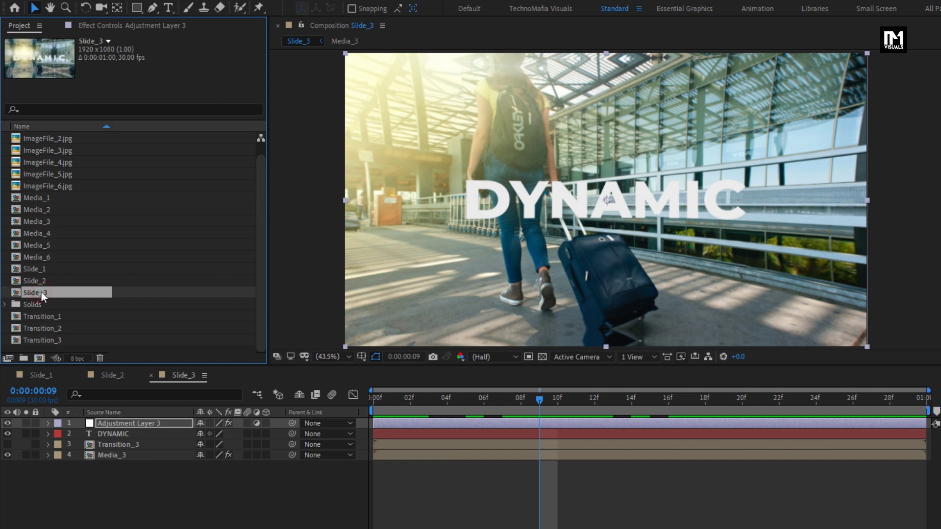
click(42, 269)
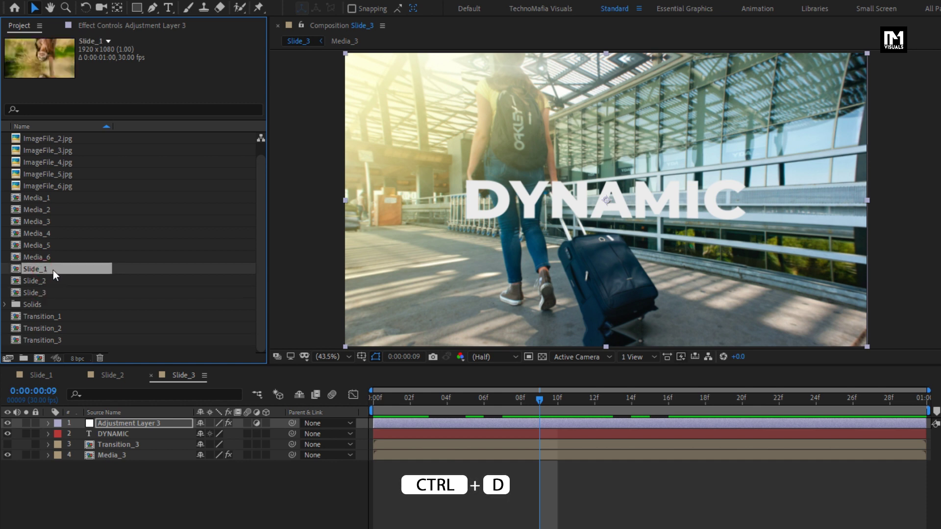
key(ctrl+d)
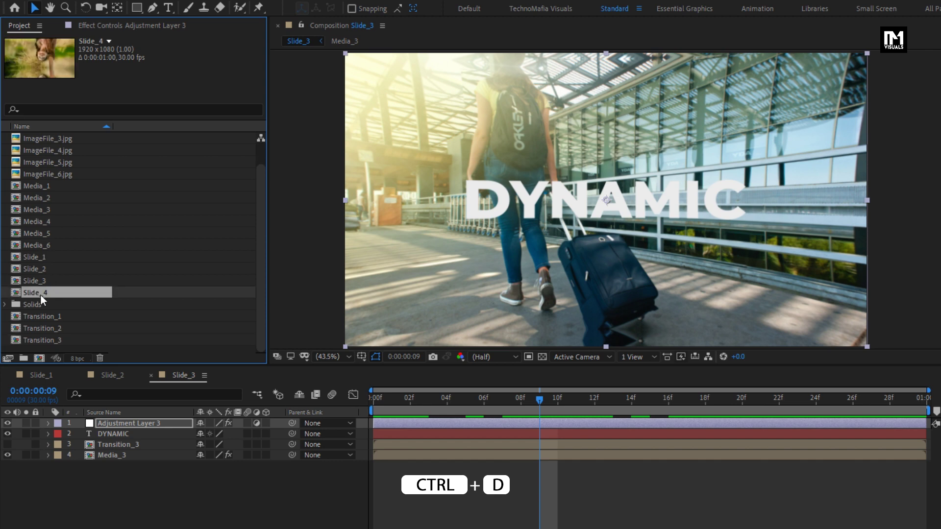
double_click(48, 292)
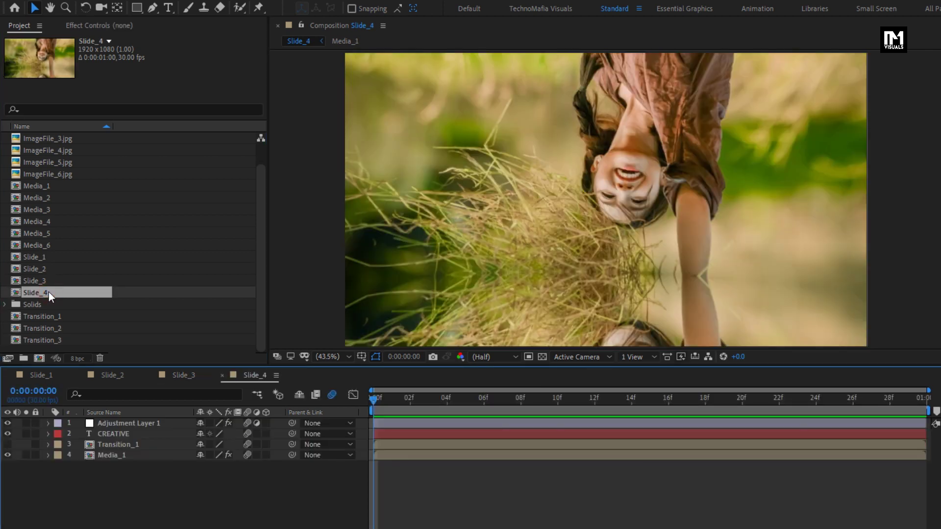
Replace the Media_1 layer in Slide_4 with Media_4, keeping the layer's effects and animation
click(112, 457)
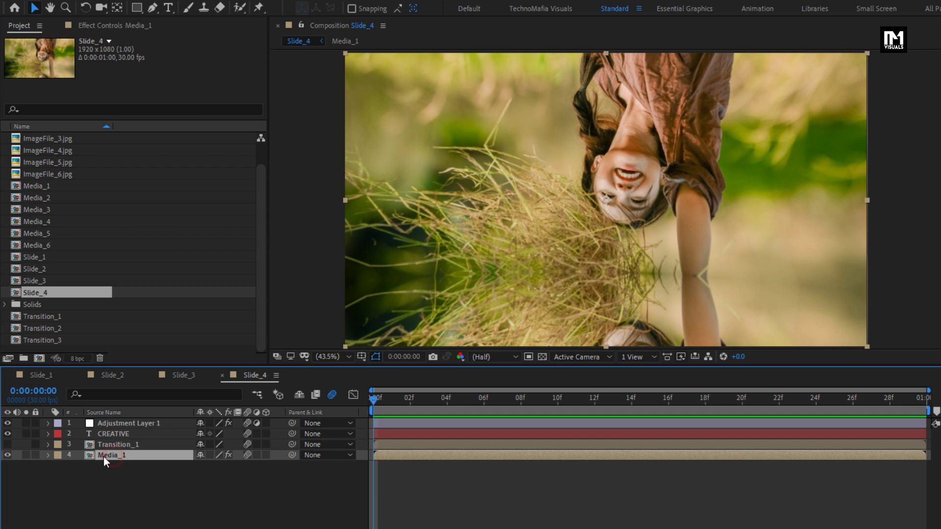
click(39, 245)
key(alt)
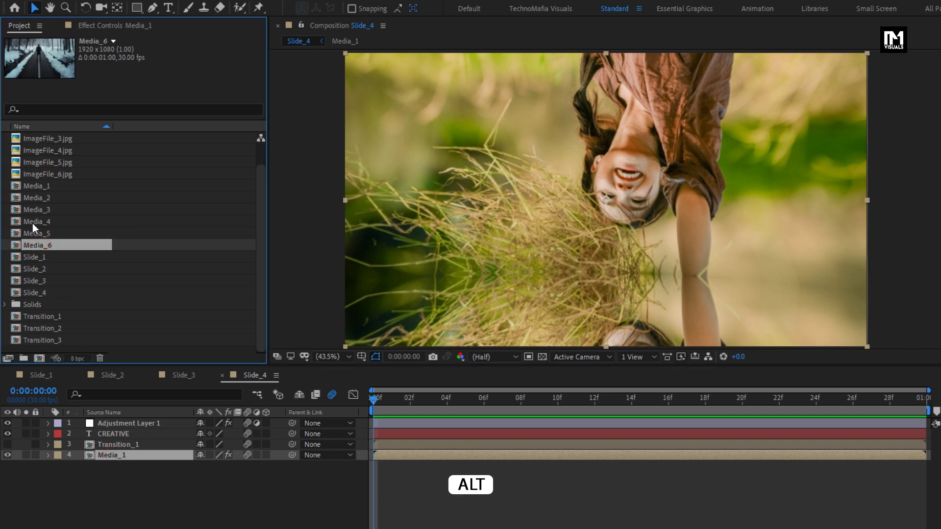
alt+click(32, 222)
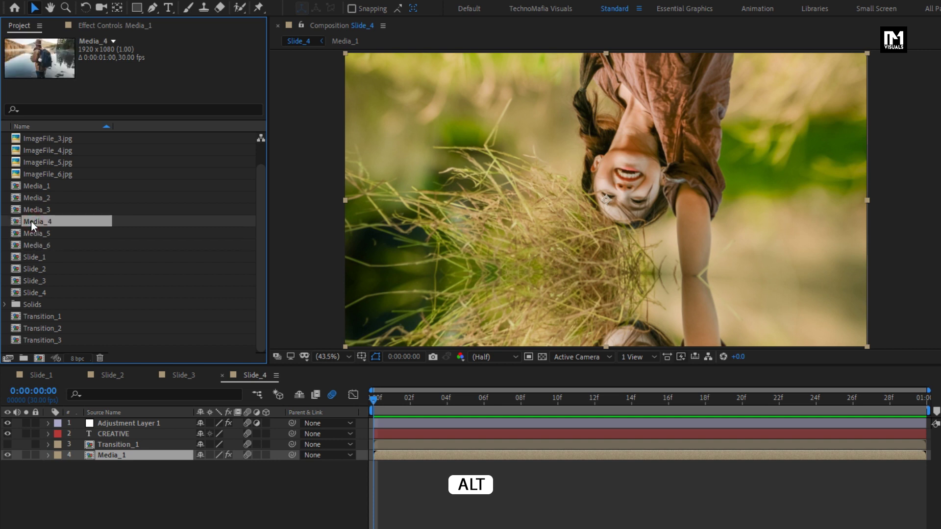
drag(34, 222, 117, 455)
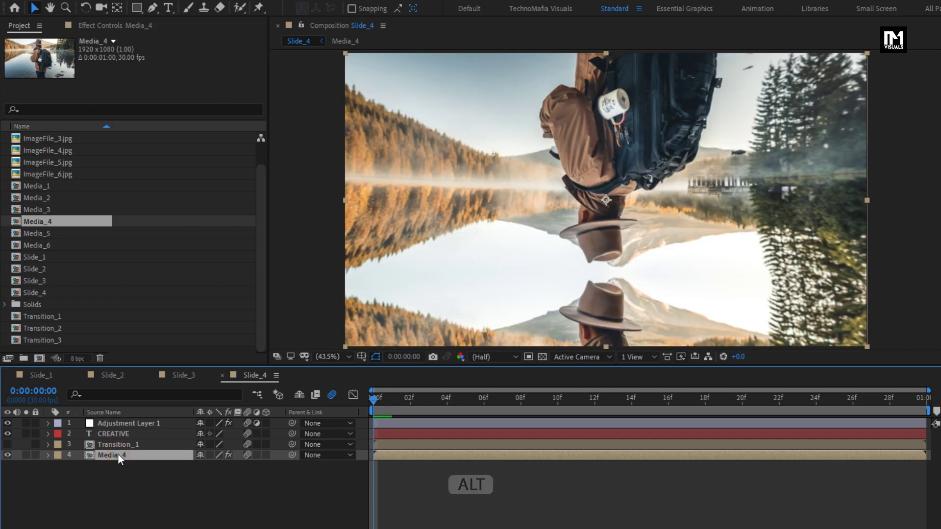
Replace the Transition_1 layer in Slide_4 with Transition_2 and scrub through the slide
click(114, 446)
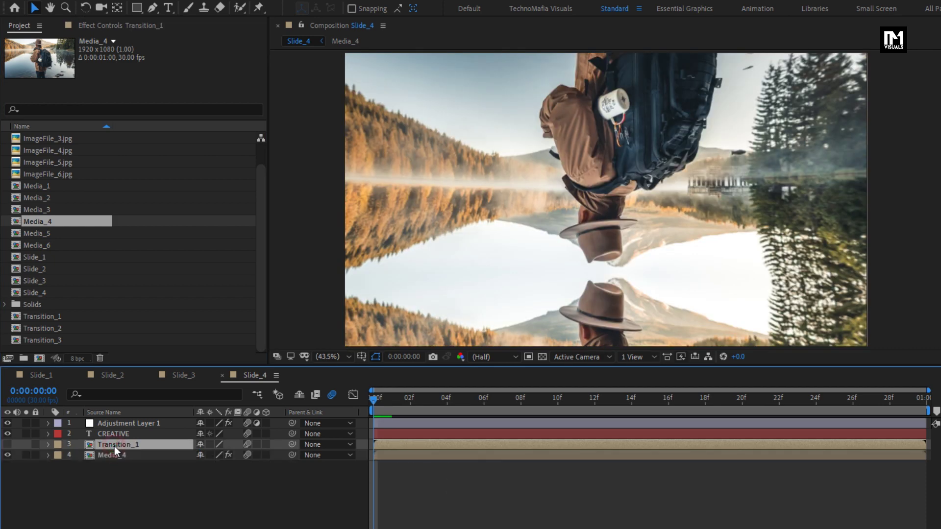
alt+click(48, 329)
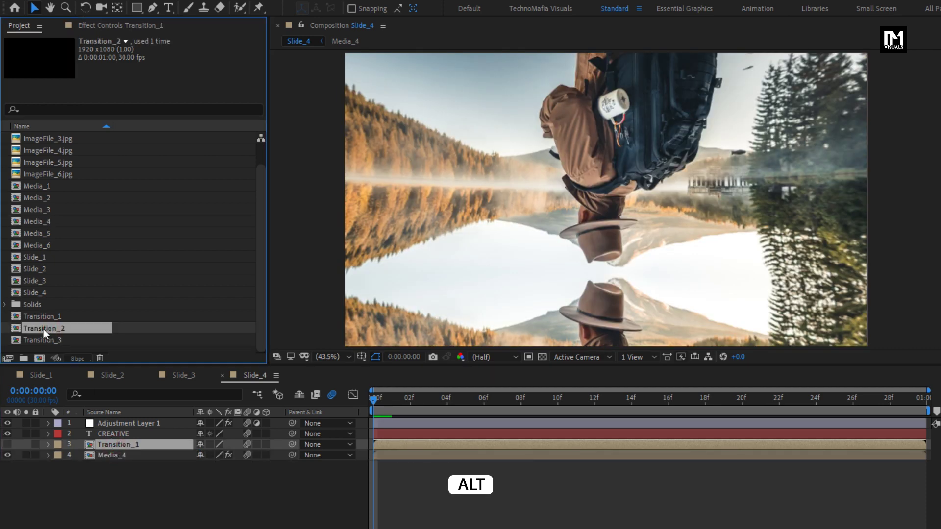
drag(43, 328, 124, 443)
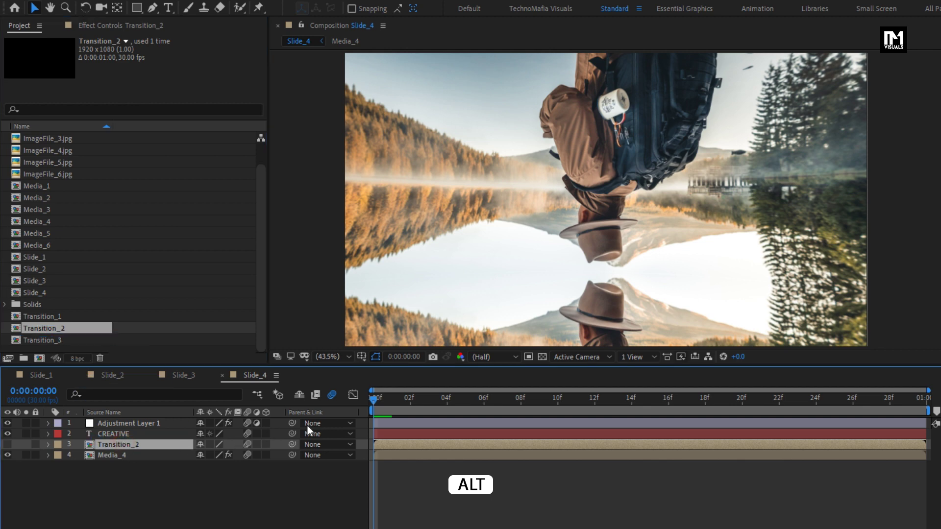
drag(371, 397, 677, 405)
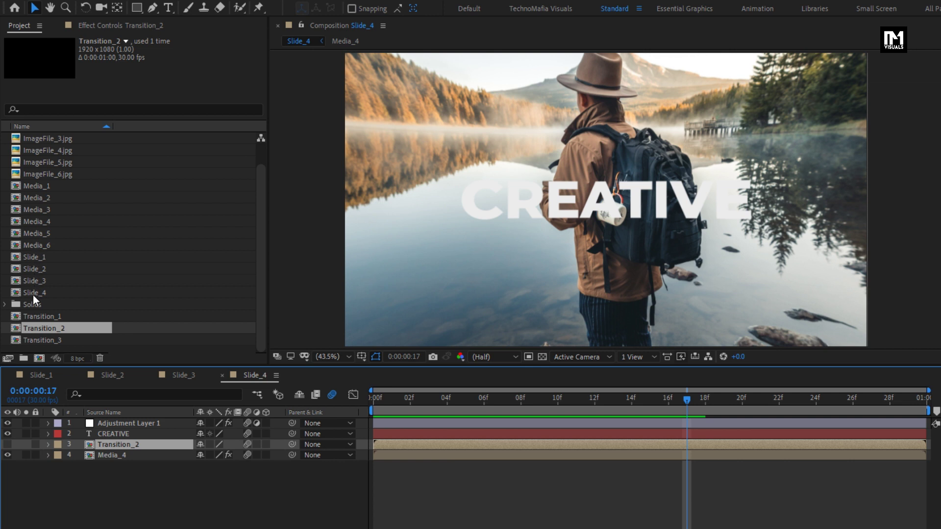
Duplicate the Slide_2 composition as Slide_5 and open the copy
click(34, 269)
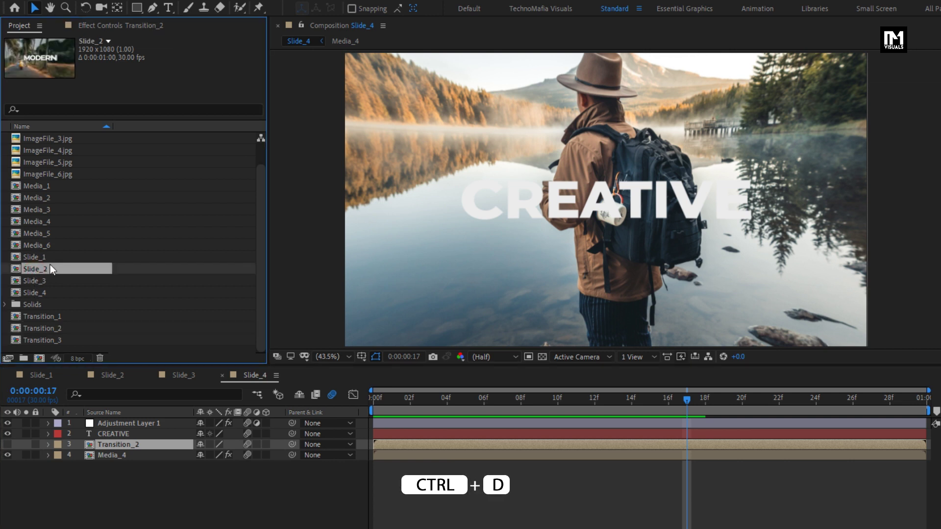
key(ctrl+d)
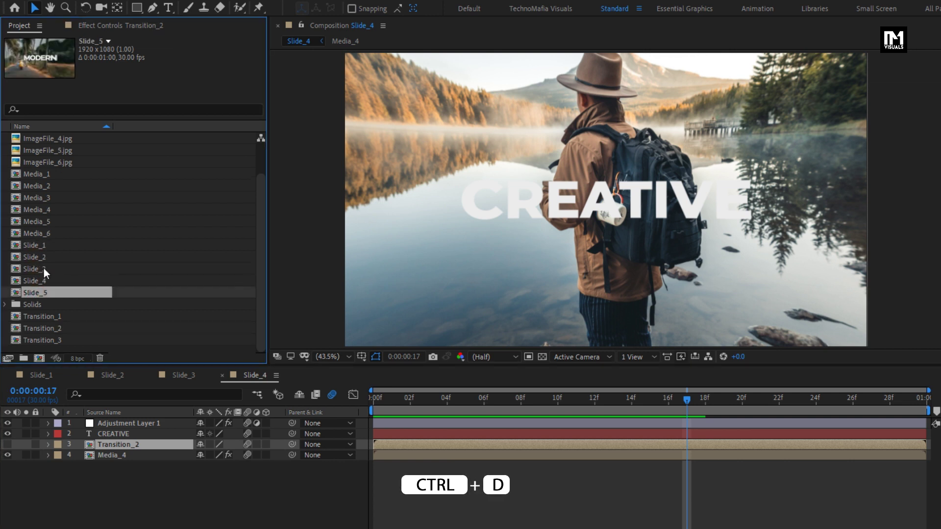
double_click(45, 292)
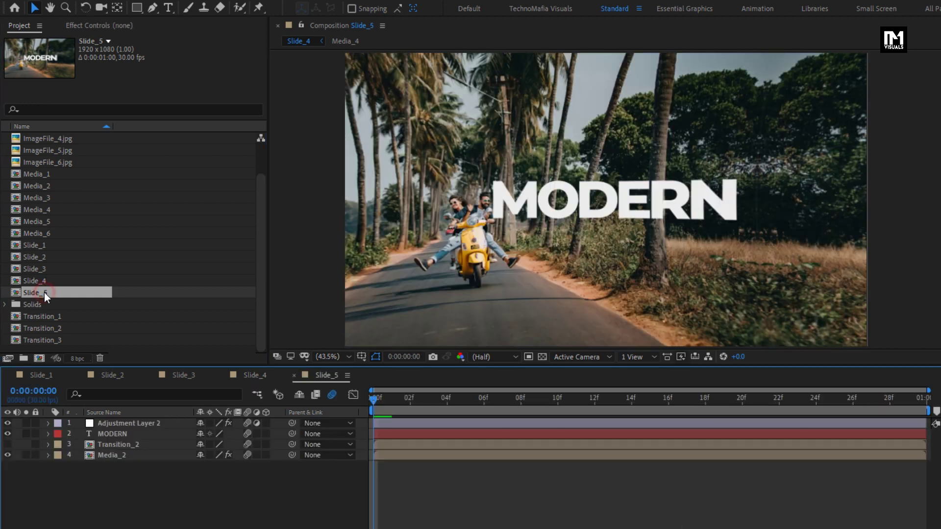
Replace the Media_2 layer in Slide_5 with Media_5, keeping the layer's effects and animation
click(111, 454)
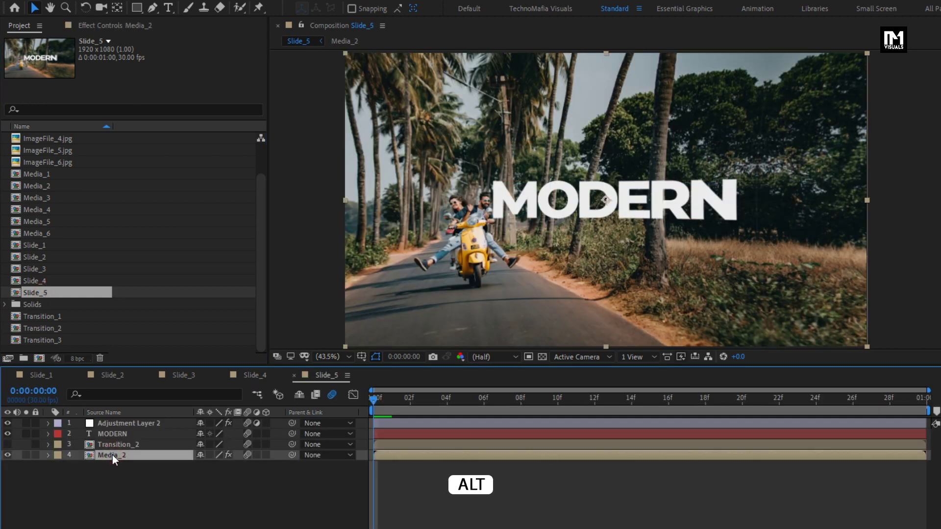
click(41, 222)
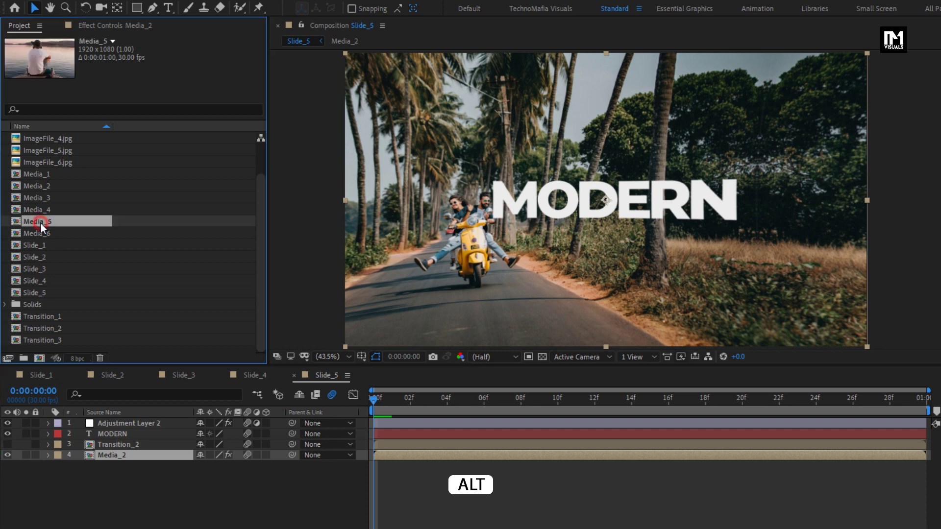
drag(37, 223, 133, 454)
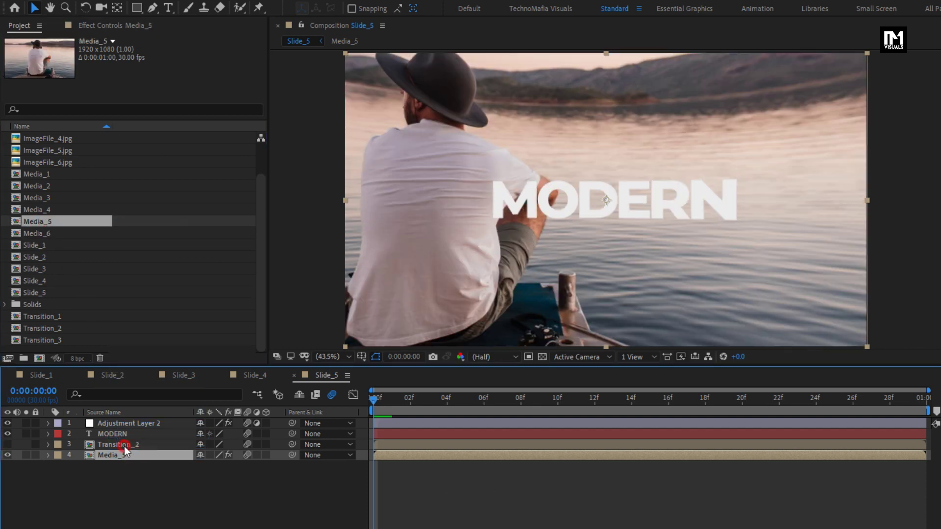
Choose Transition_2 as the source for Slide_5's transition layer
click(125, 445)
click(42, 340)
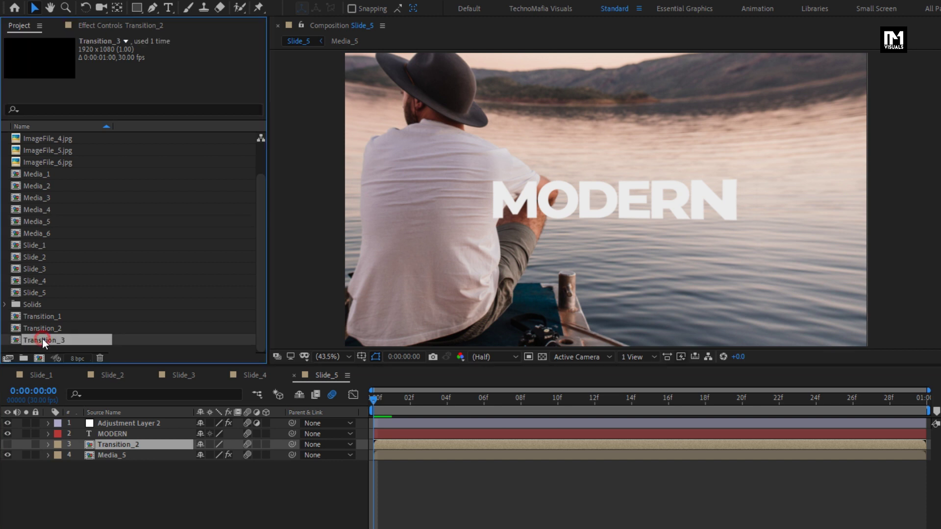
click(40, 332)
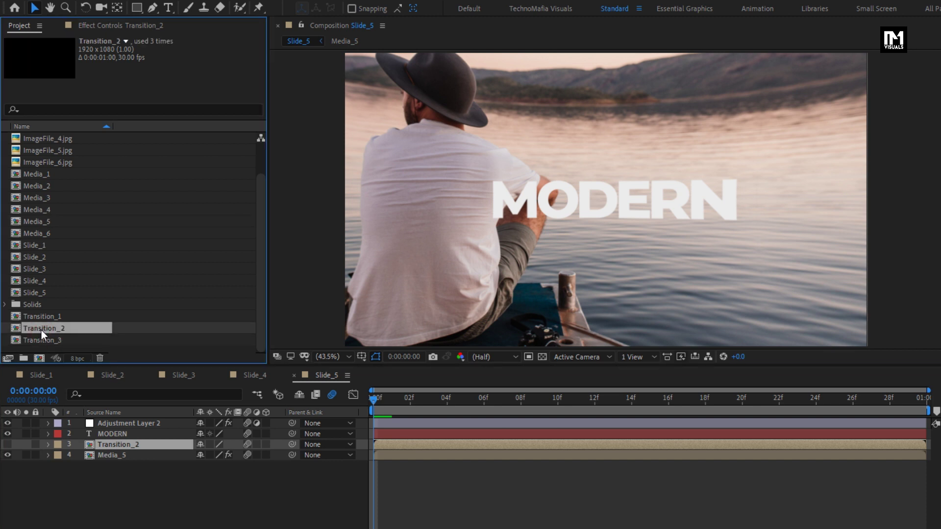
click(123, 446)
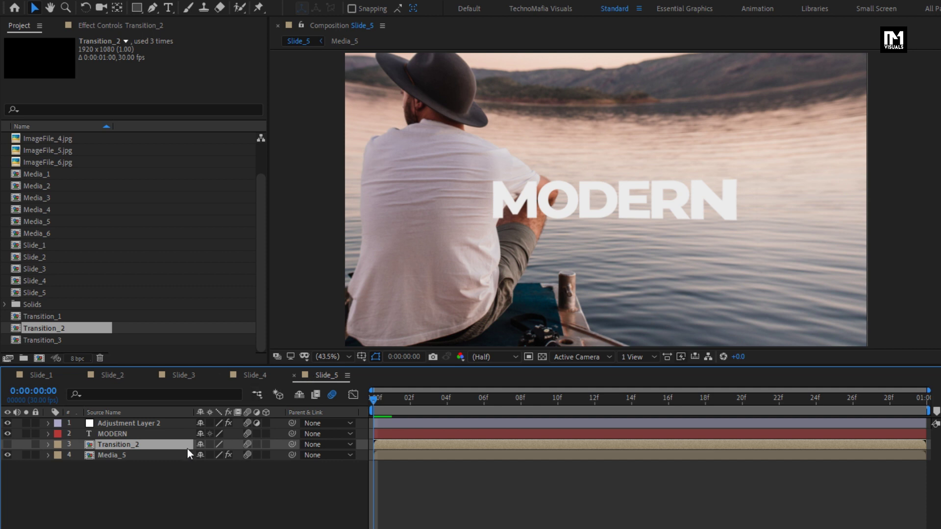
Duplicate the Slide_3 composition as Slide_6 and open the copy
click(42, 294)
key(ctrl+d)
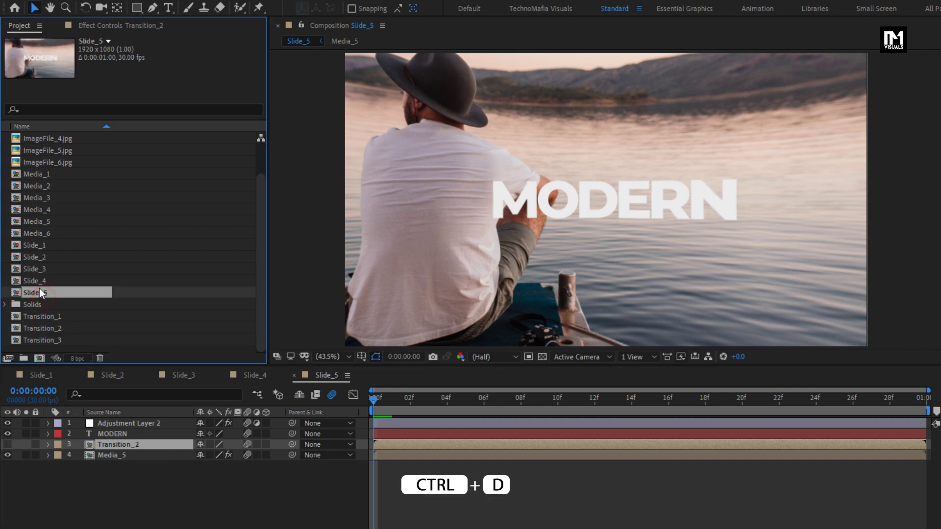
click(36, 269)
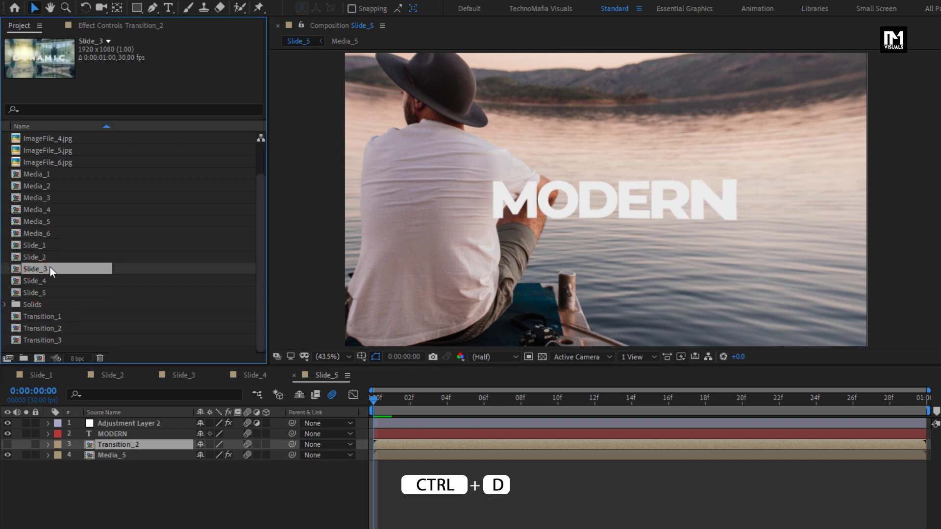
key(ctrl+d)
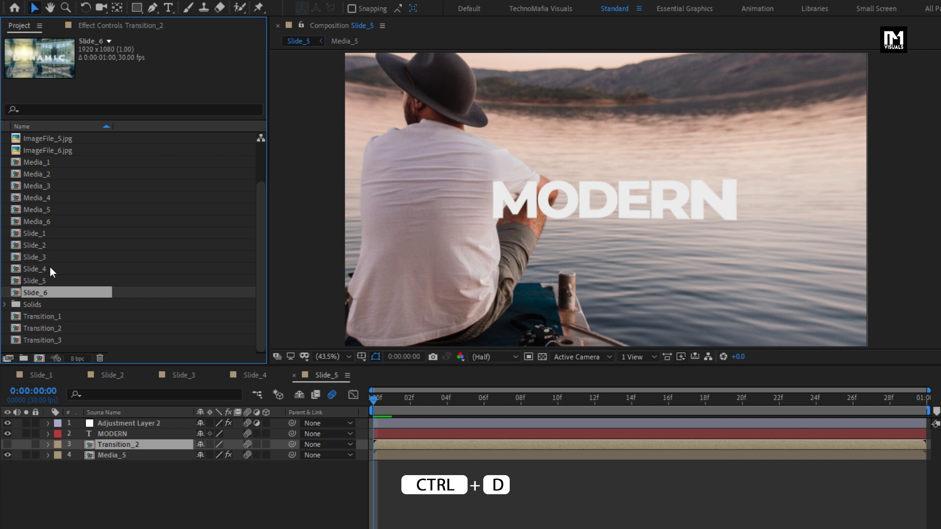
double_click(39, 292)
Replace the Media_3 layer in Slide_6 with Media_6, keeping its effects and animation, and check an earlier frame
click(119, 454)
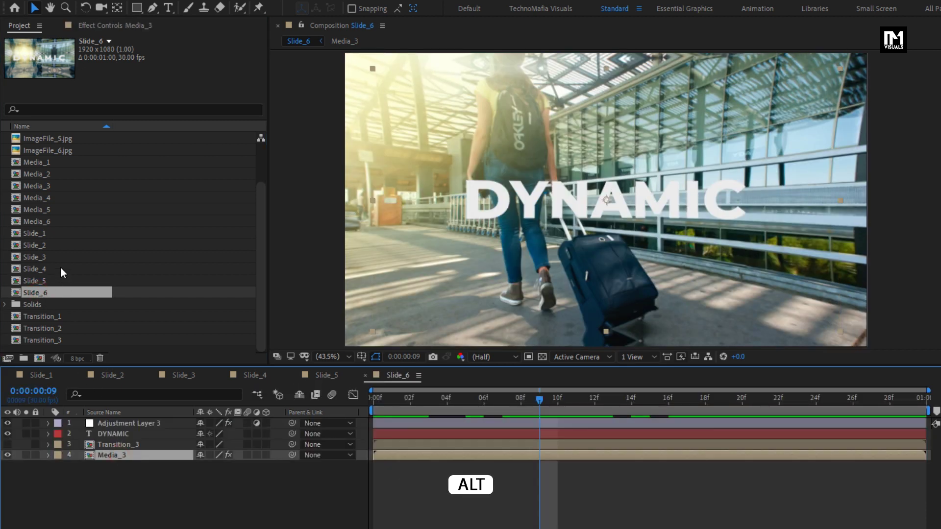
alt+click(39, 222)
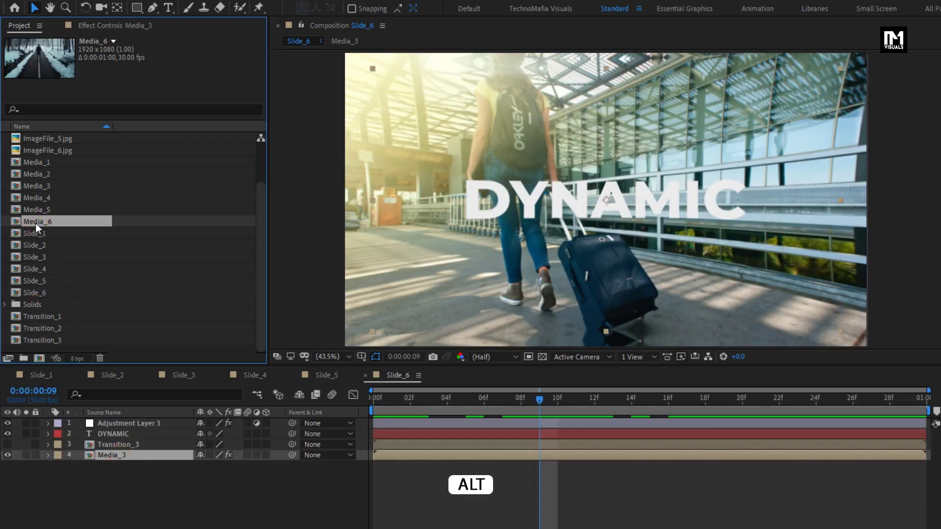
drag(35, 222, 126, 455)
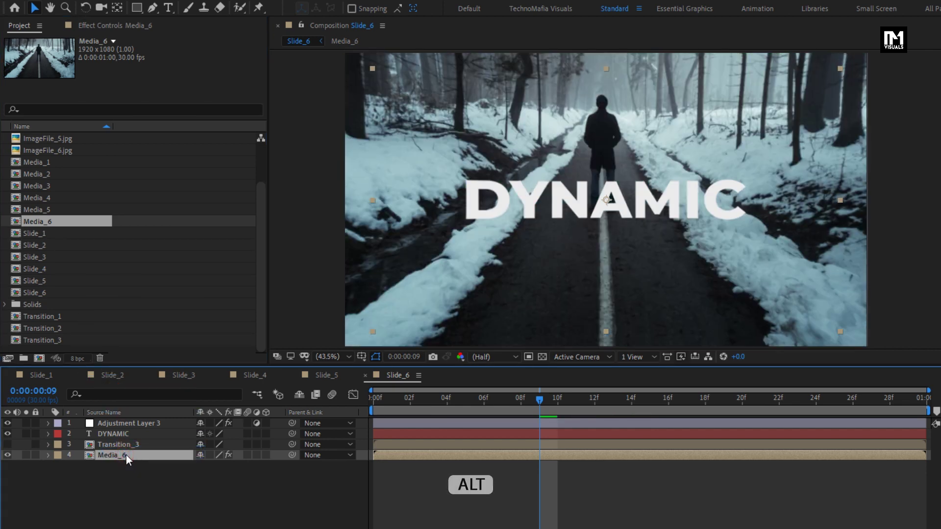
drag(543, 399, 412, 399)
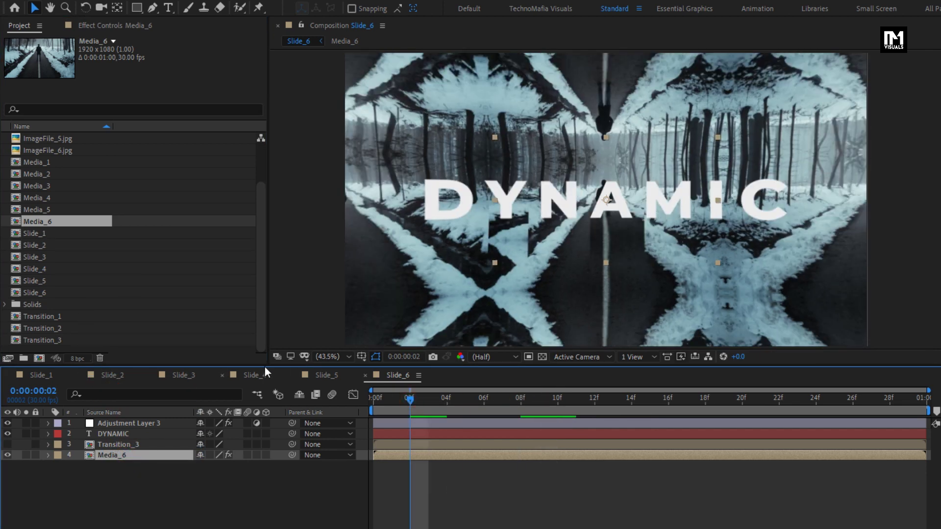
Change the title text in the Slide_4 composition to FAST
click(254, 373)
click(313, 368)
click(384, 373)
click(254, 375)
click(113, 434)
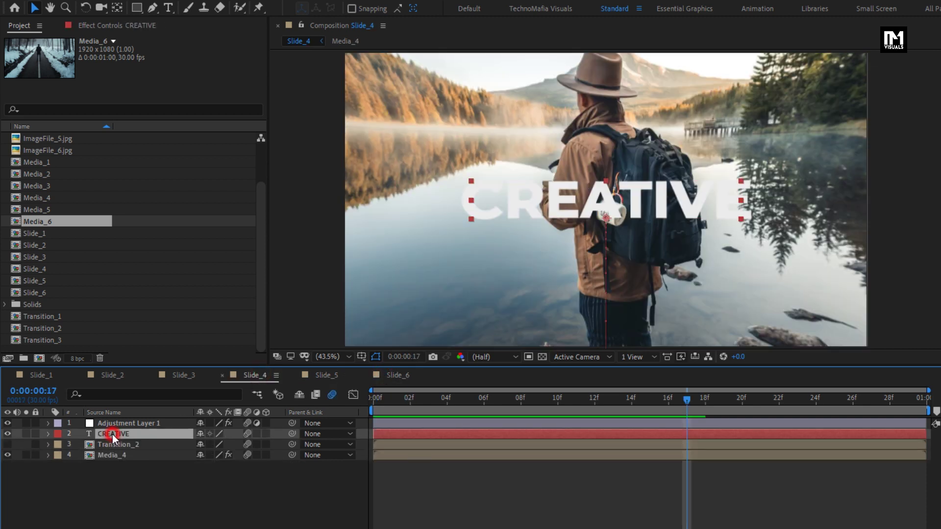
double_click(113, 434)
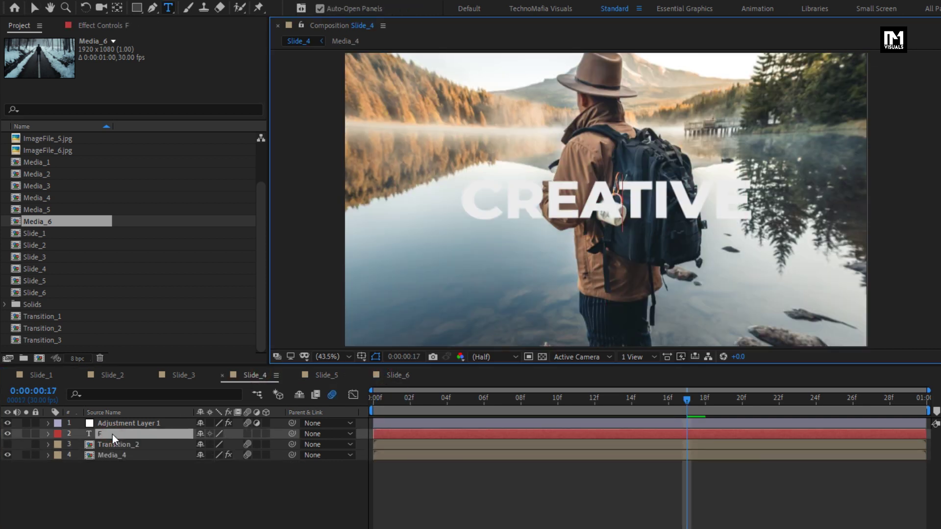
text(FAST)
key(Escape)
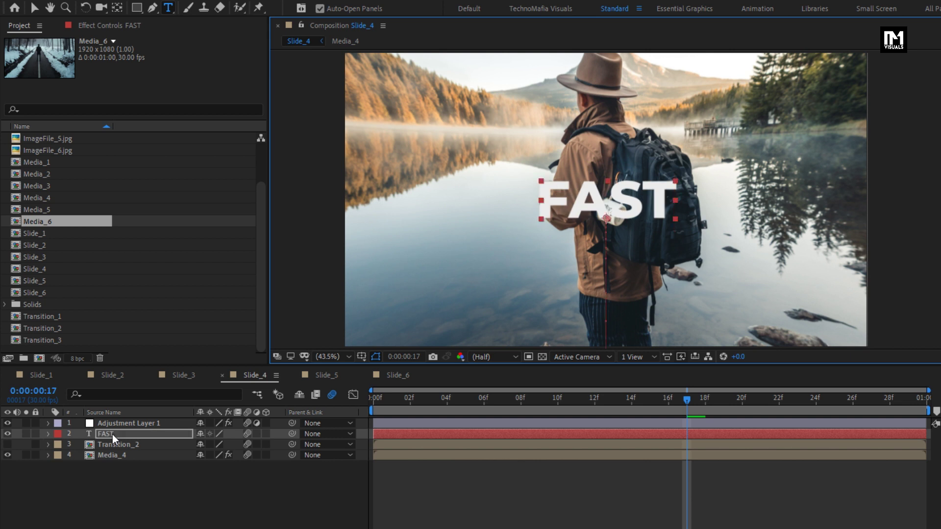
Change the MODERN title in the Slide_5 composition to OPENER
click(323, 376)
click(117, 434)
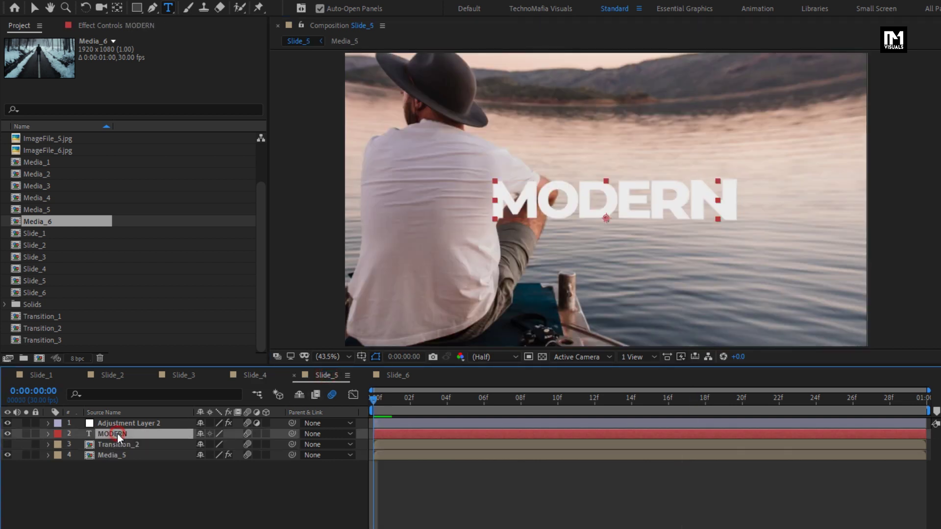
double_click(116, 434)
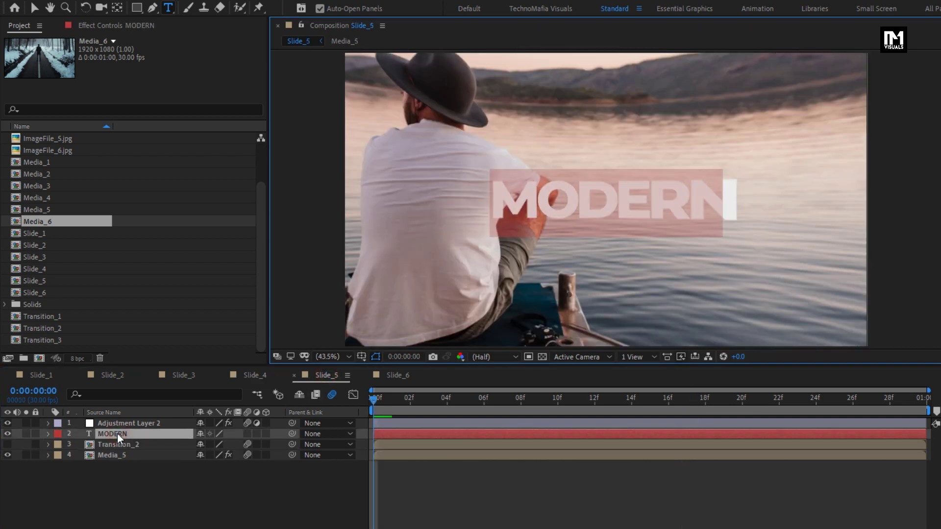
text(OP)
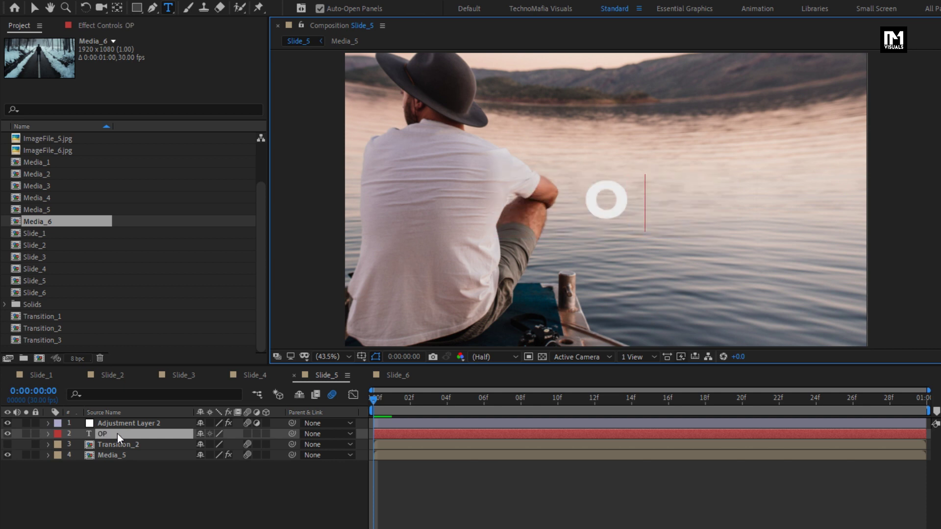
text(ENER)
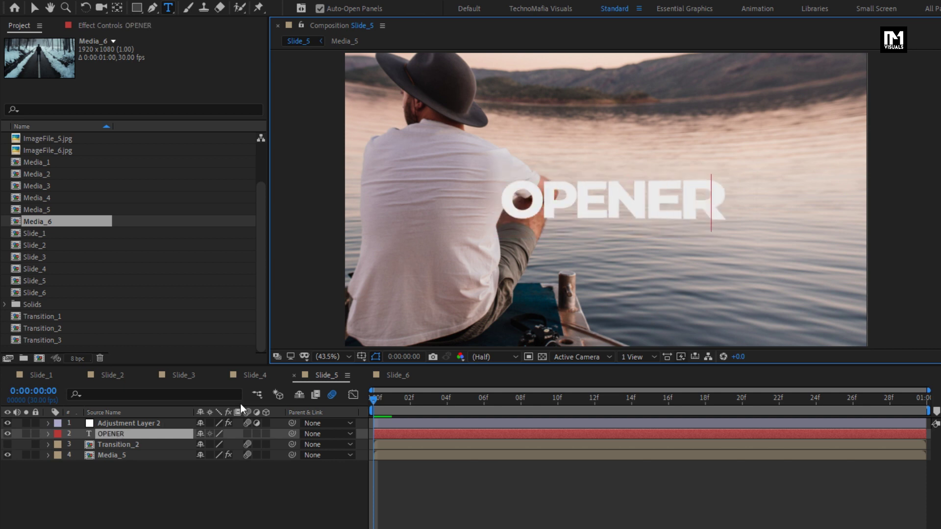
Change the DYNAMIC title in the Slide_6 composition to ANIMATION
click(395, 375)
click(130, 433)
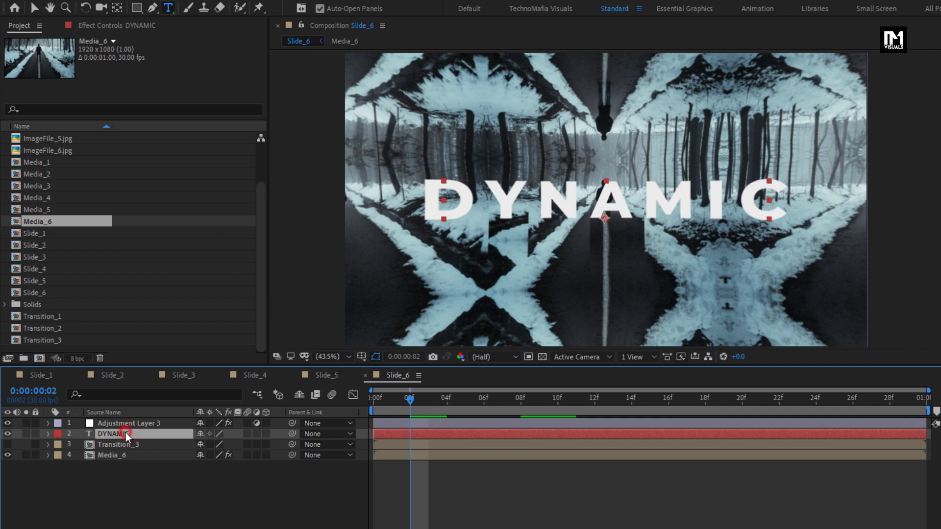
double_click(126, 433)
text(AN)
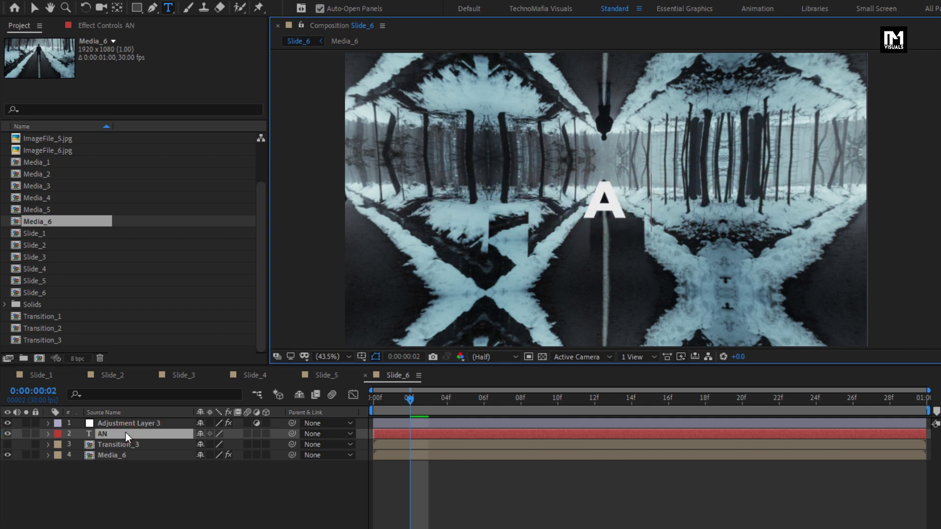
text(IMATION)
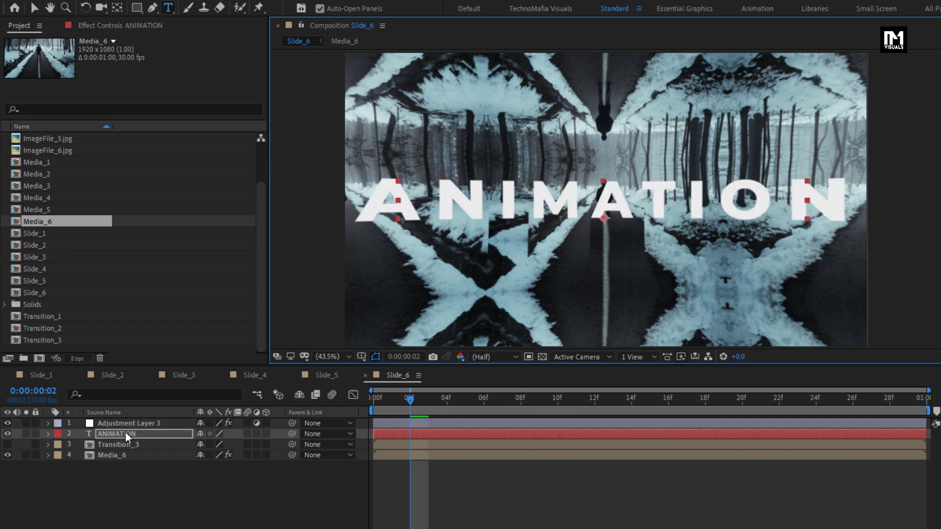
Scrub through Slide_6 and look over the compositions from Slide_1 to Slide_6 in turn
drag(557, 409, 712, 404)
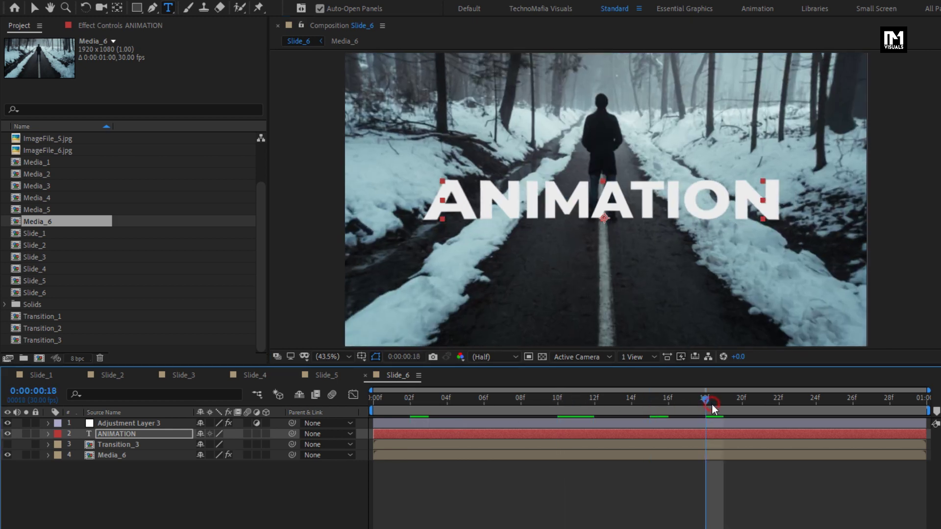
click(37, 379)
click(106, 375)
click(181, 375)
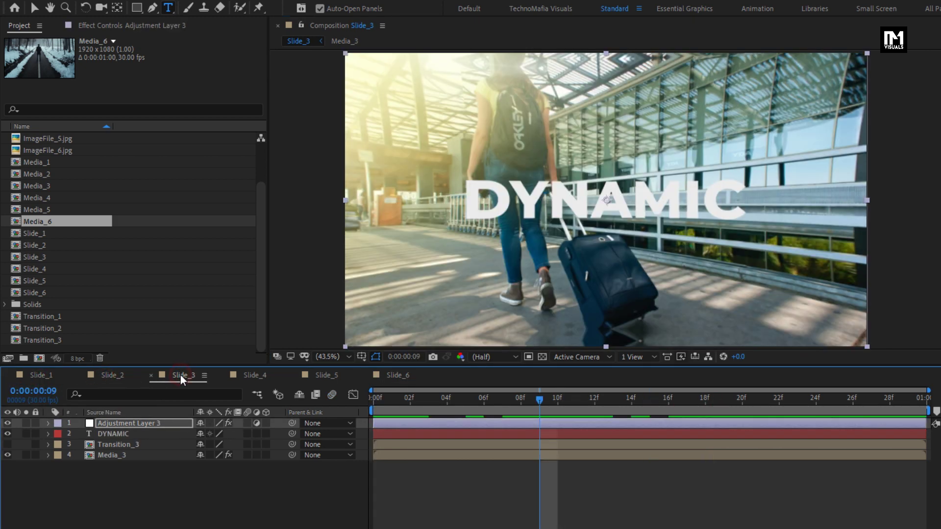
click(237, 374)
click(322, 375)
click(390, 378)
Create a composition named OPENER_PROMO with a duration of 4 seconds
key(ctrl+n)
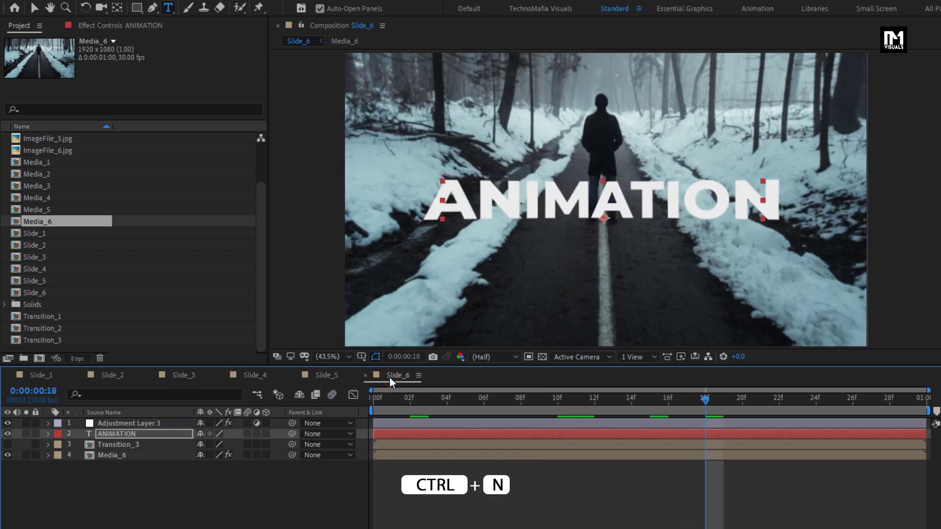
text(OP)
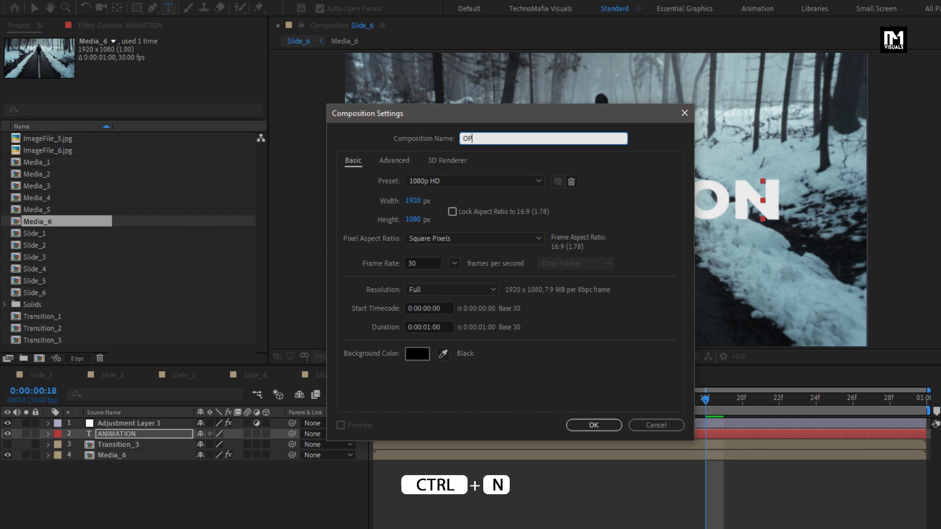
text(ENER_PROMO)
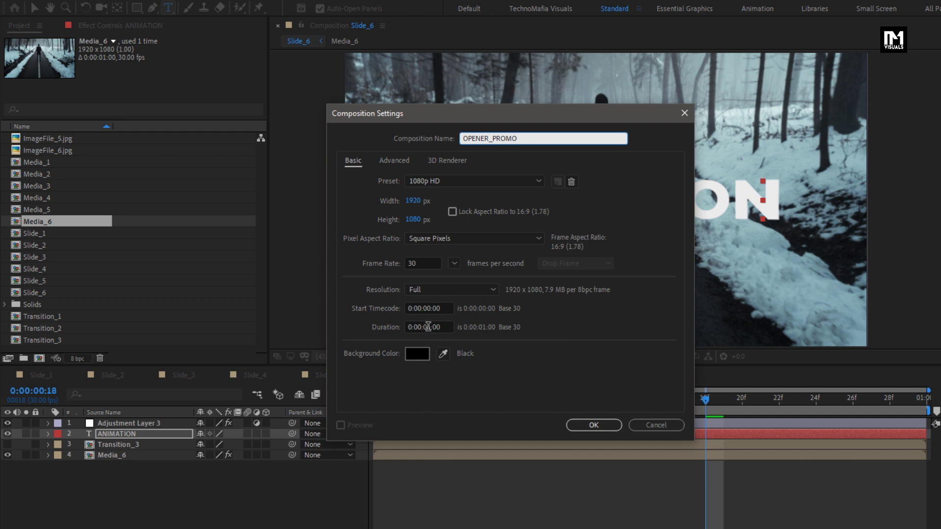
click(428, 326)
key(BackSpace)
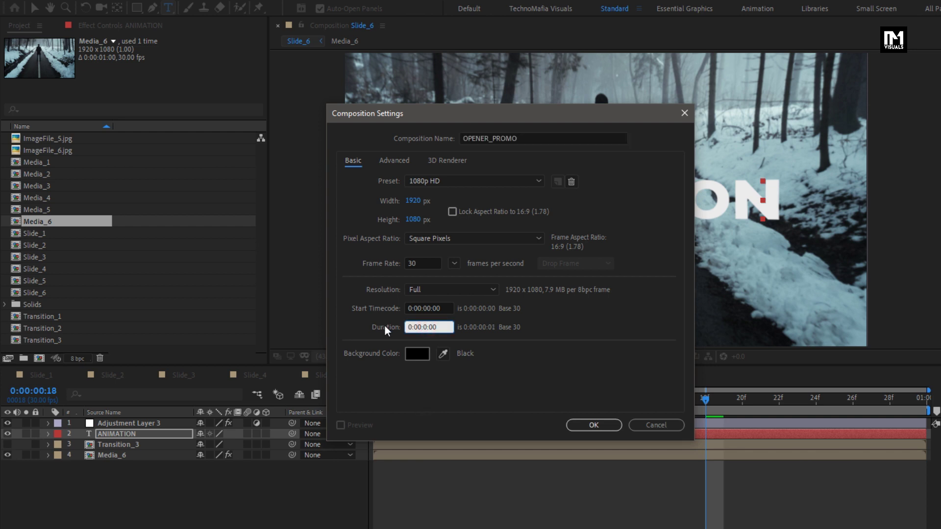
text(4)
click(587, 424)
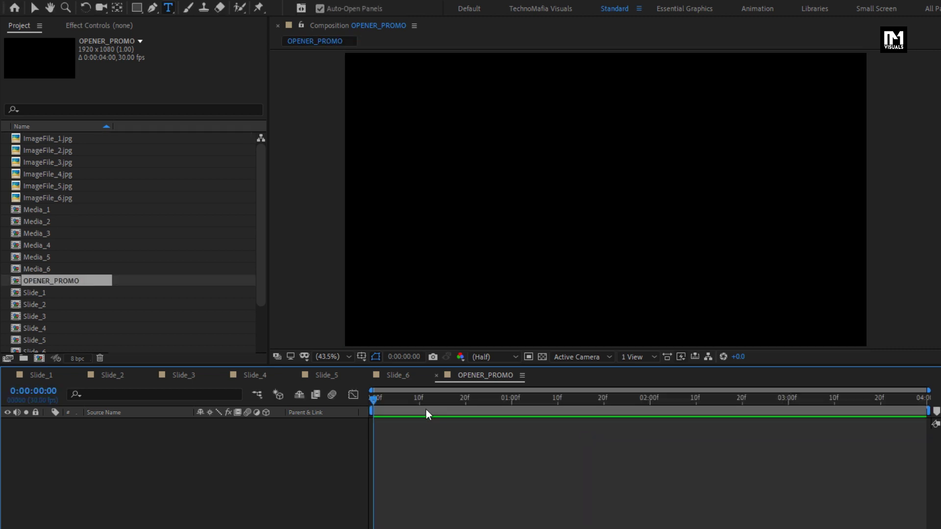
Add the compositions Slide_1 to Slide_6 to the OPENER_PROMO timeline, stacked with Slide_6 on top and Slide_1 at the bottom
scroll(139, 329, down, 3)
click(42, 300)
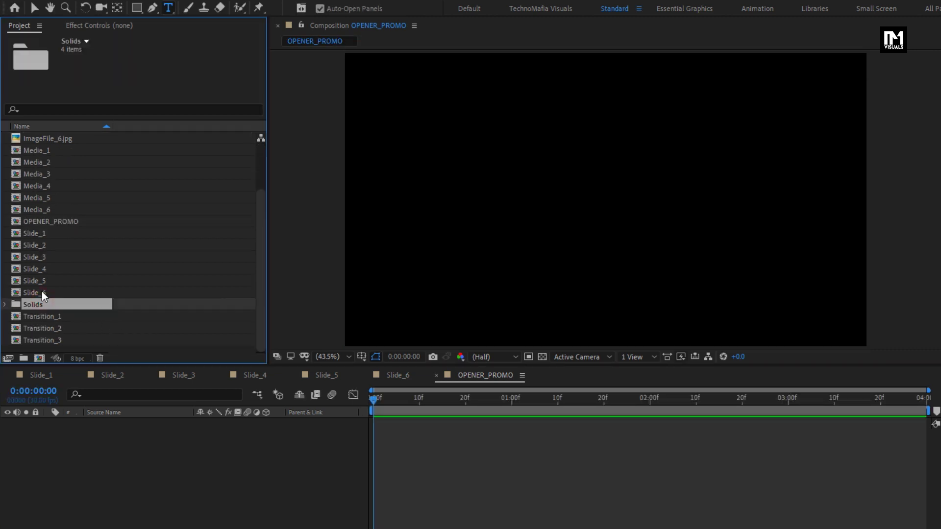
click(42, 293)
shift+click(37, 244)
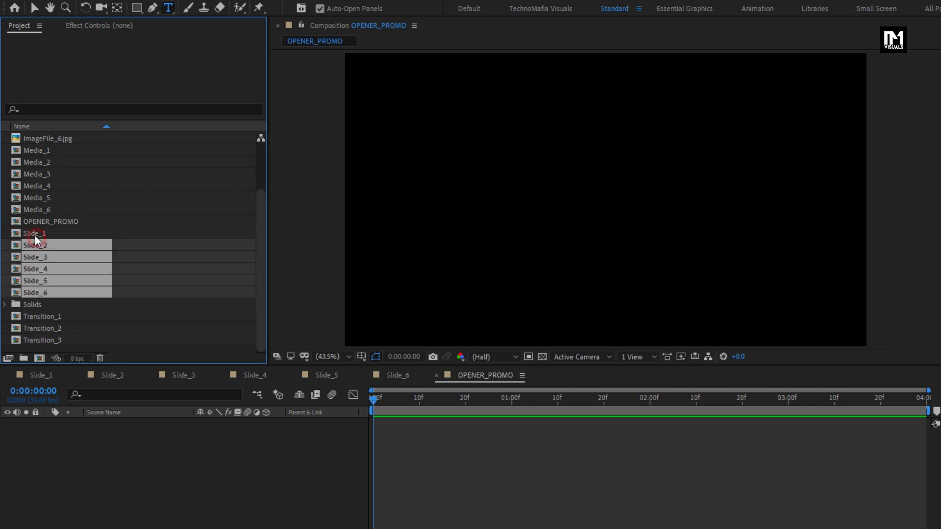
shift+click(35, 234)
drag(34, 234, 122, 460)
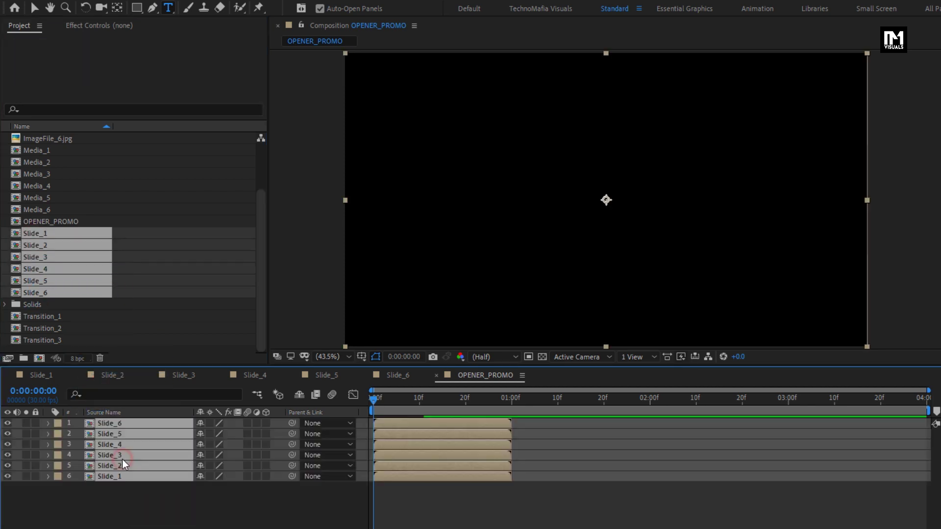
click(143, 492)
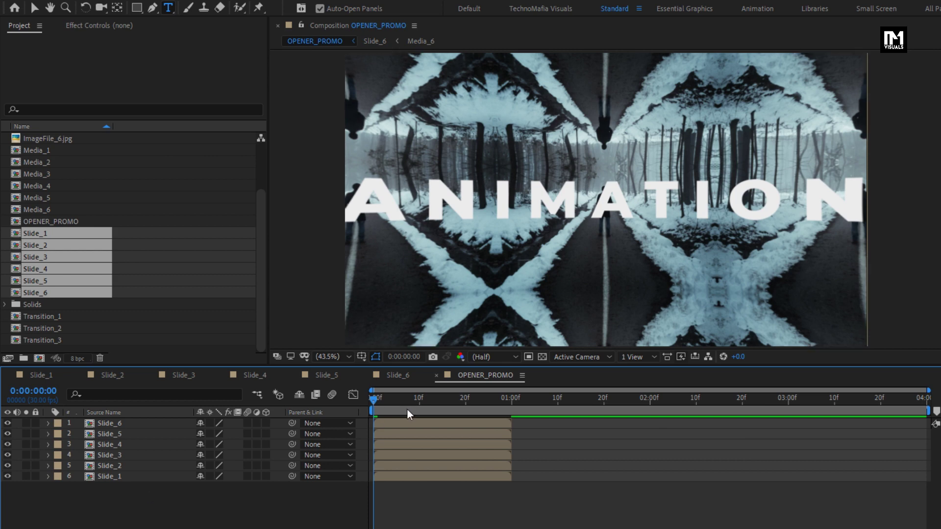
Stagger the layers so that Slide_2 starts at 0:00:00:20, Slide_3 at about 0:00:01:12 and Slide_4 at 0:00:02:00
drag(419, 400, 467, 402)
drag(388, 465, 481, 466)
drag(490, 398, 567, 402)
drag(412, 456, 595, 455)
click(650, 402)
drag(441, 446, 706, 439)
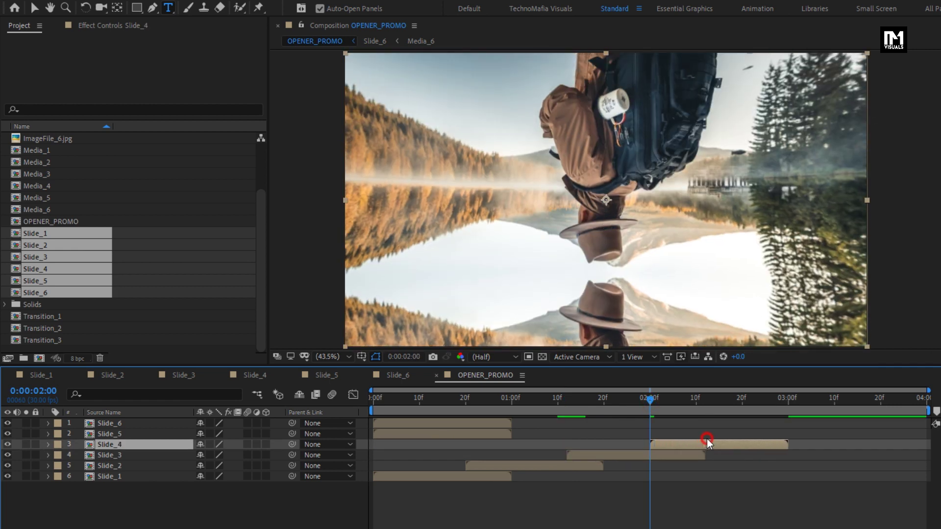
Move the Slide_5 layer to start at 0:00:02:15 and the Slide_6 layer to start at 0:00:03:10
click(742, 401)
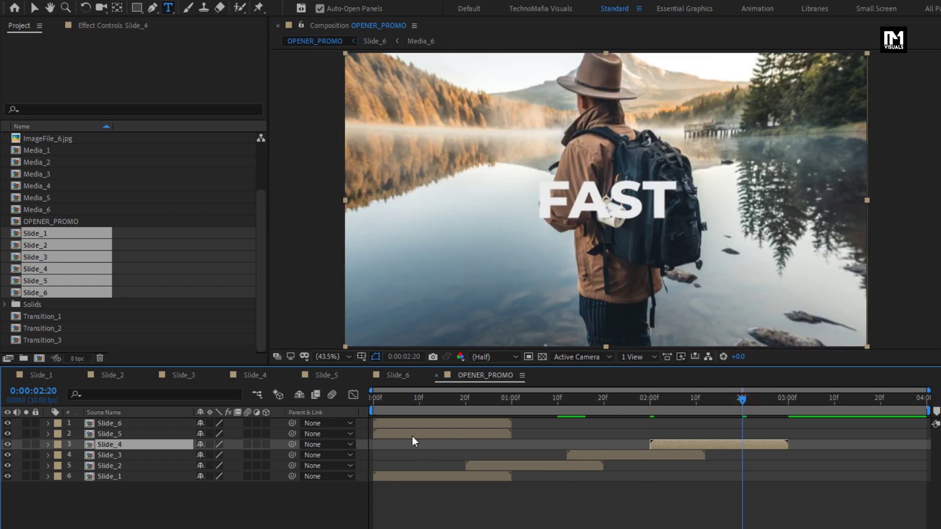
click(412, 434)
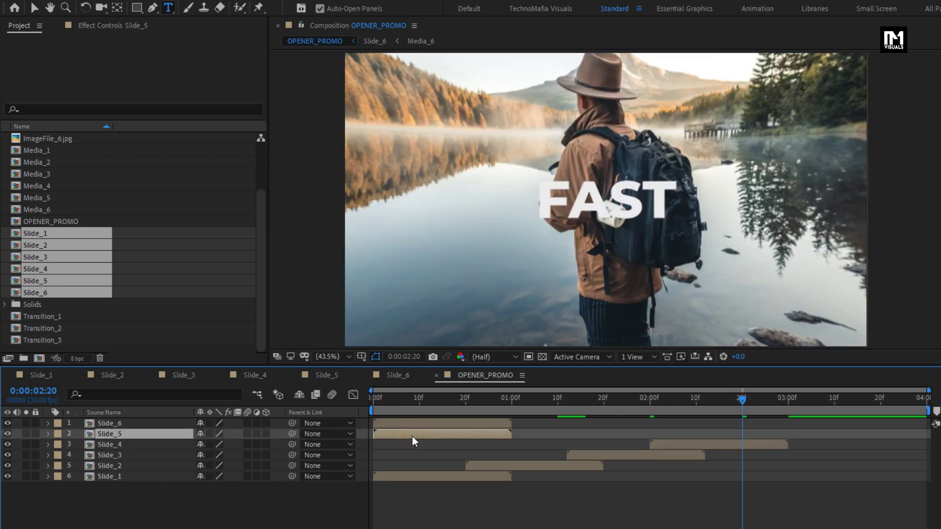
drag(413, 436, 760, 433)
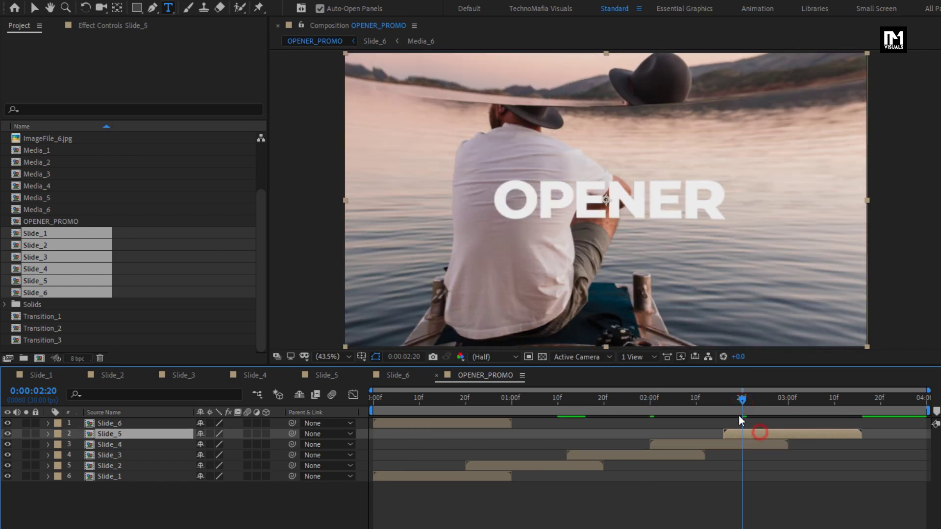
drag(718, 398, 719, 400)
drag(725, 433, 725, 433)
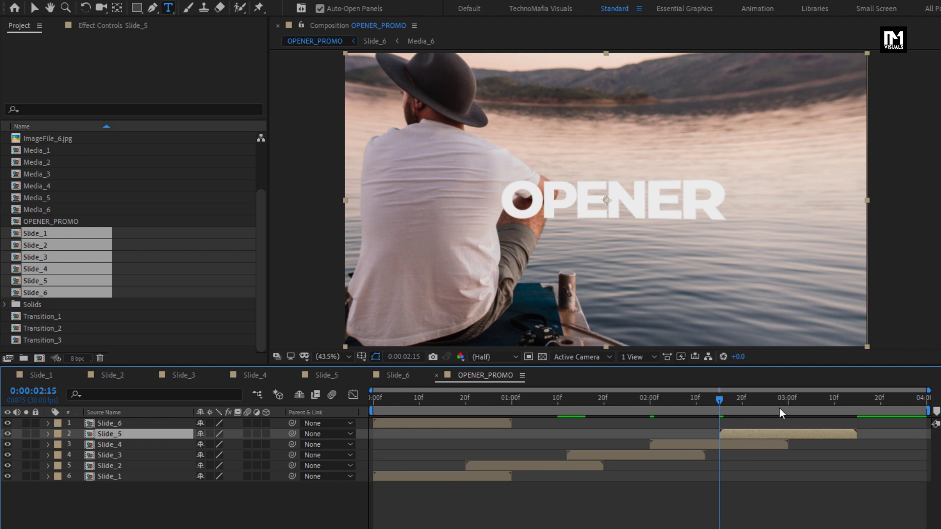
drag(783, 399, 835, 402)
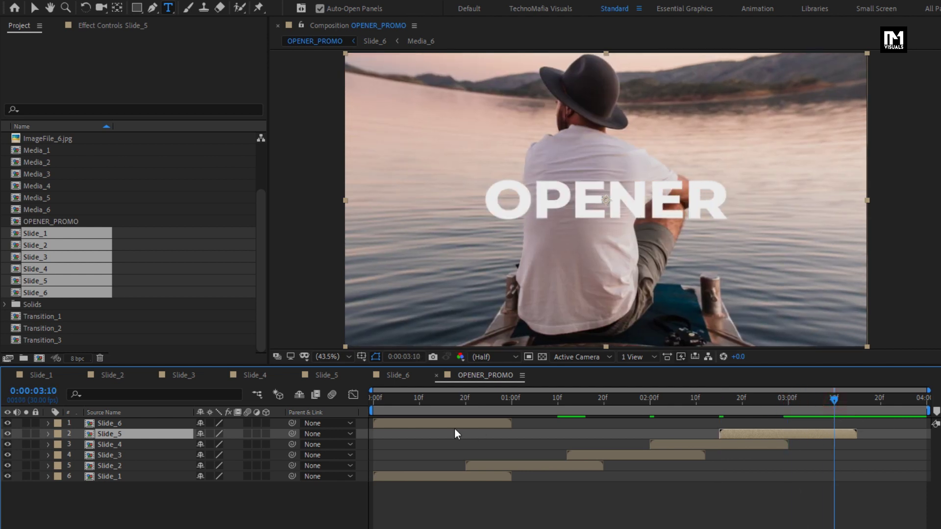
drag(401, 425, 373, 405)
Create a black 1920 × 1080 px solid named Light_leak above the slide layers in OPENER_PROMO
click(152, 514)
right_click(146, 514)
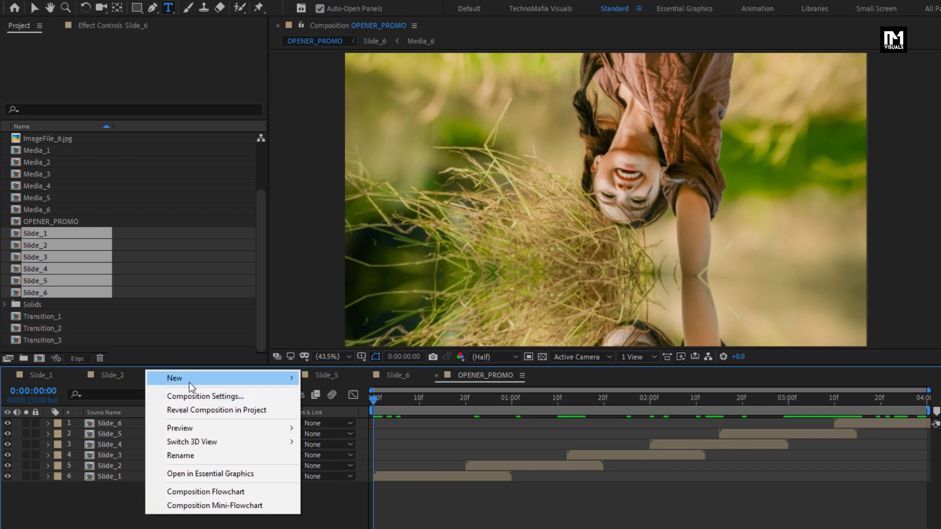
mouse_move(257, 378)
click(351, 416)
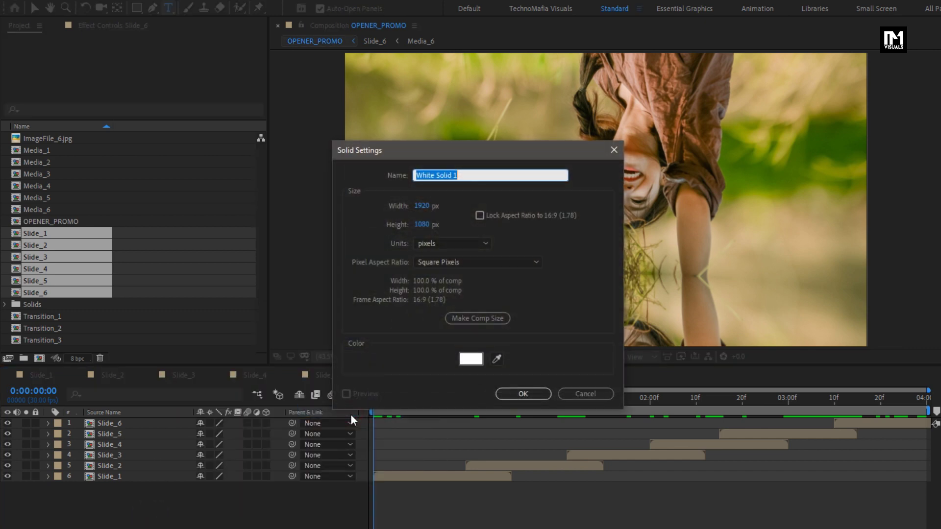
text(Light_leak)
click(470, 359)
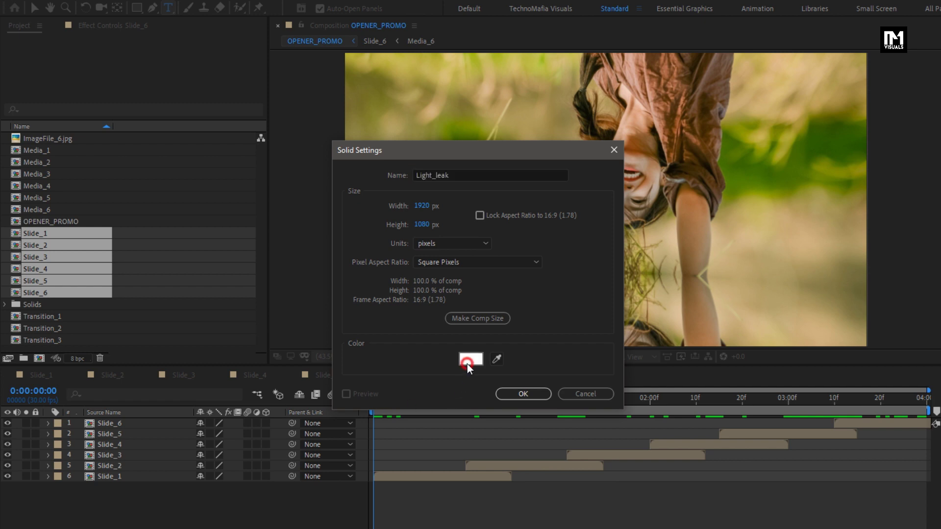
drag(164, 311, 107, 343)
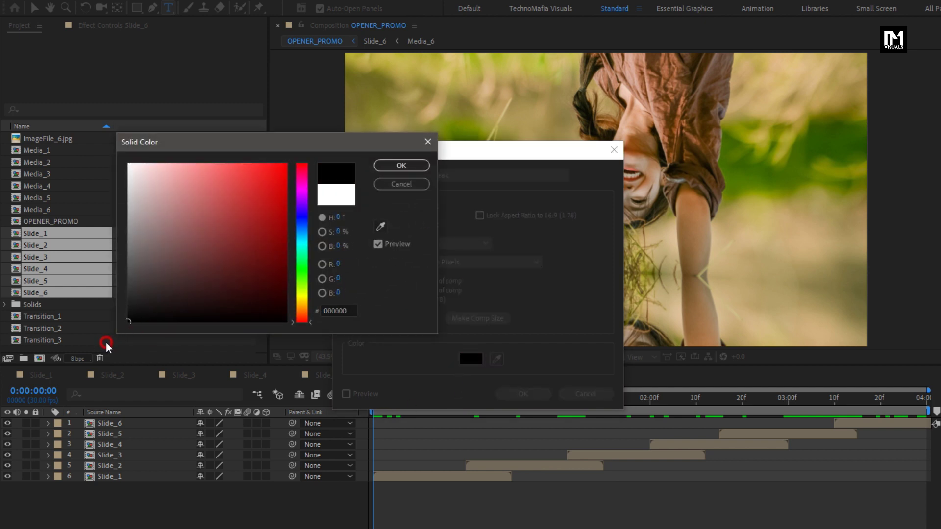
click(401, 165)
click(512, 393)
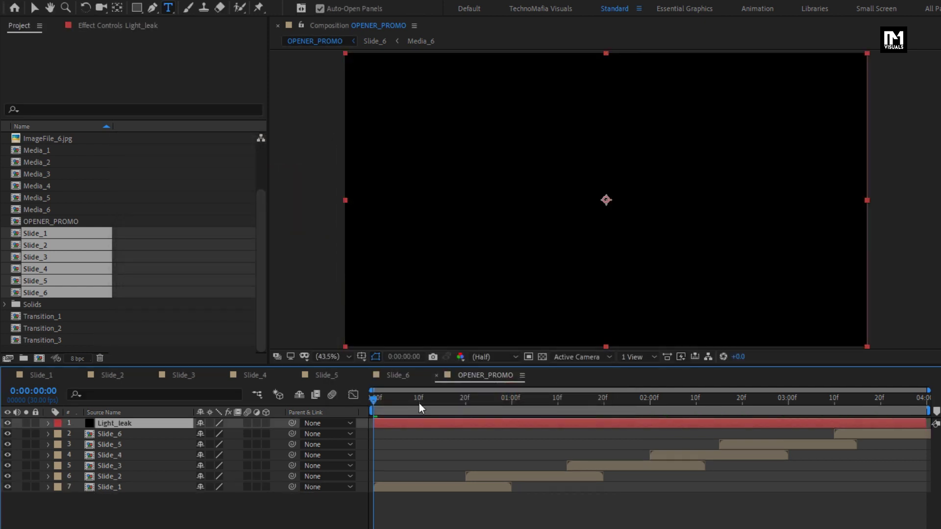
Apply the Fractal Noise effect to the Light_leak layer and set its noise type to Spline
click(126, 423)
drag(805, 41, 750, 42)
text(frac)
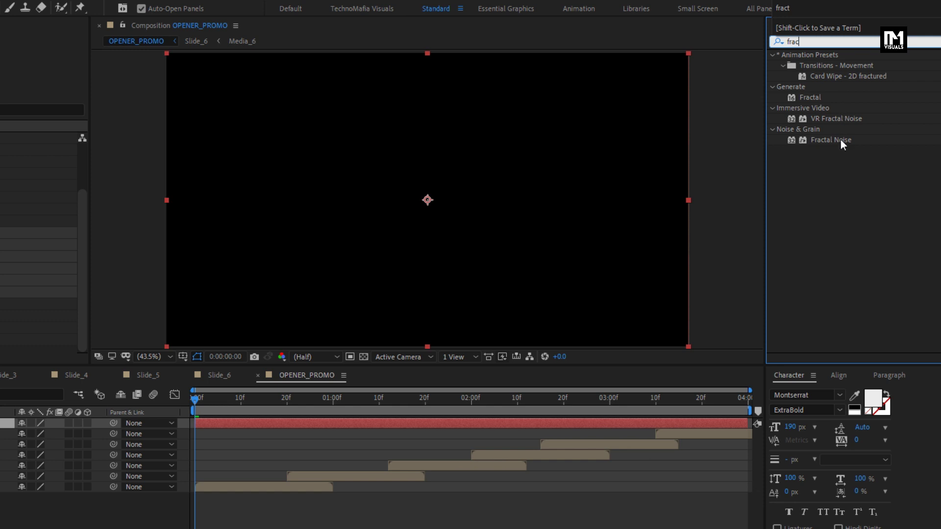
click(840, 140)
drag(839, 139, 478, 194)
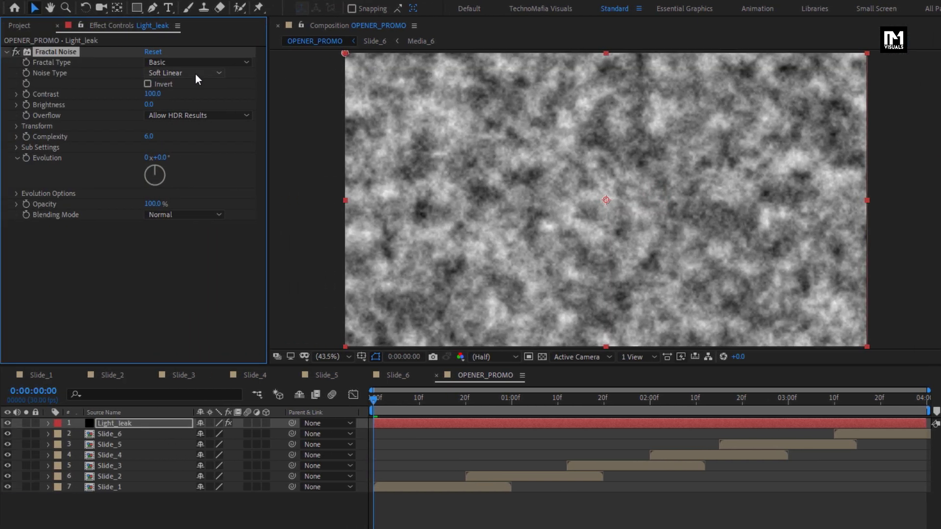
click(159, 72)
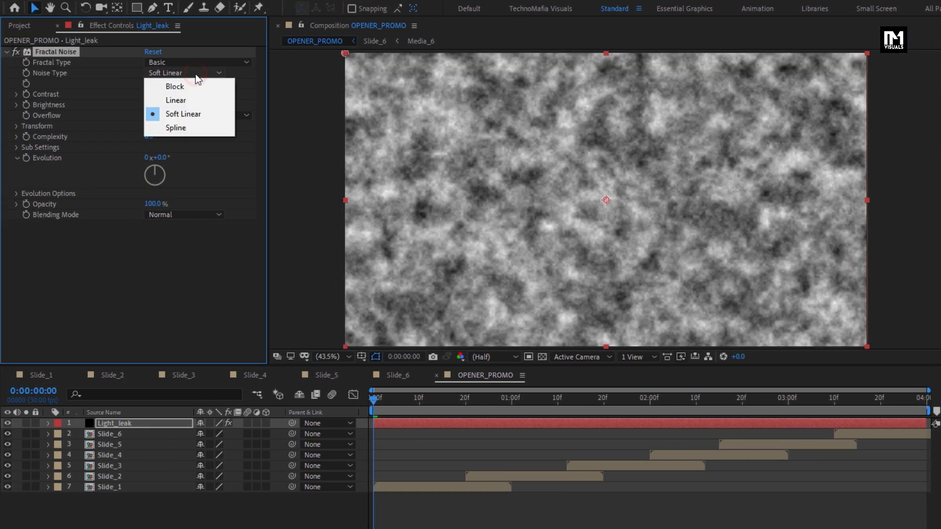
click(160, 128)
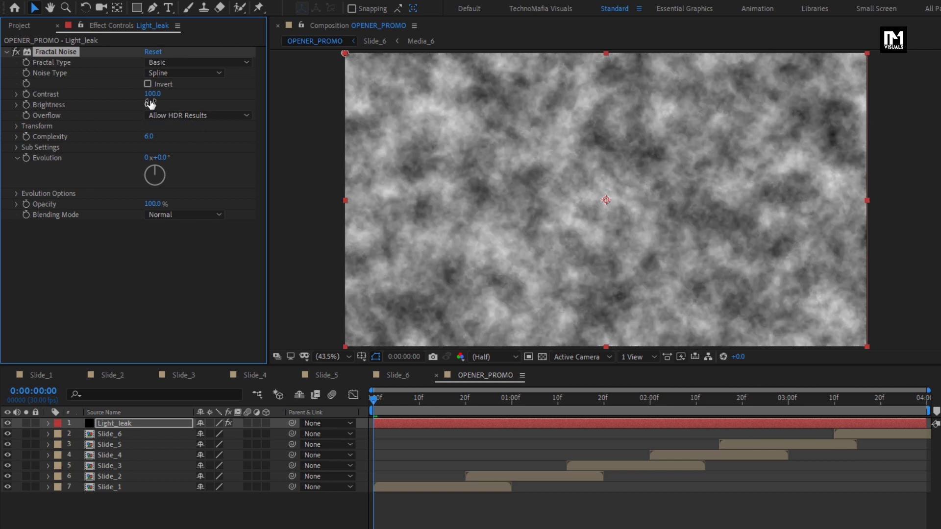
Set the Fractal Noise contrast to 310 and its brightness to -55
click(152, 93)
text(310)
key(Return)
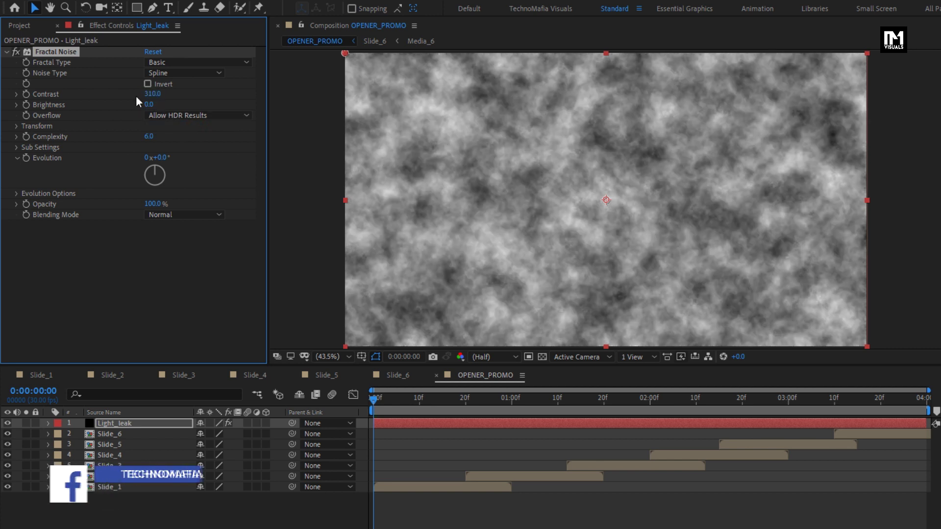
click(148, 103)
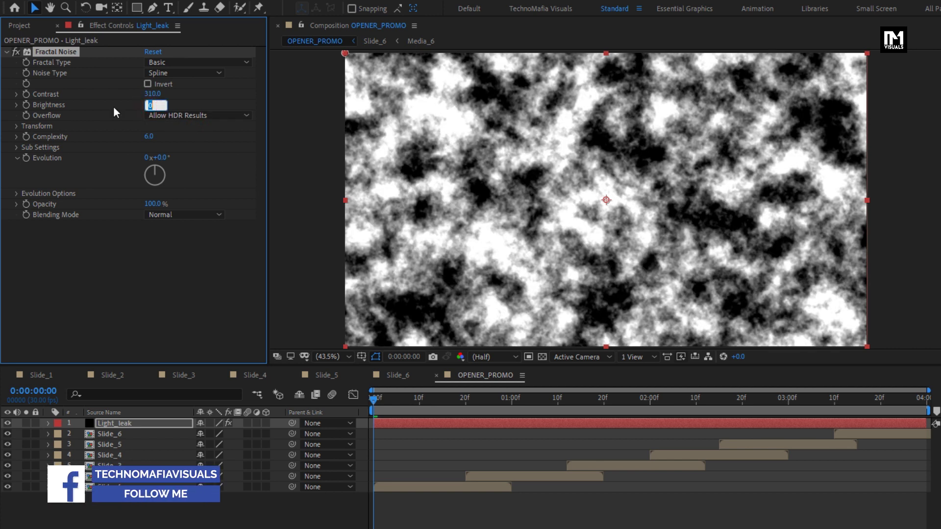
text(-55)
key(Return)
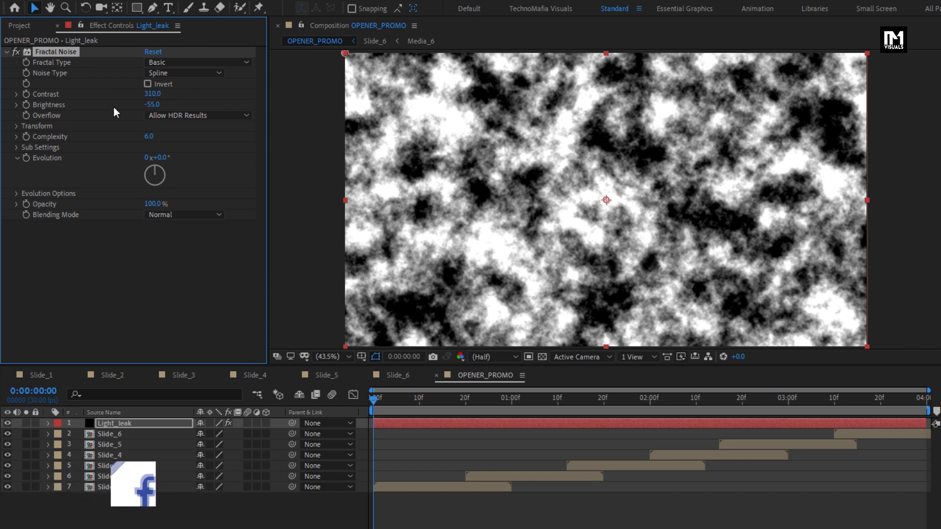
Set the Fractal Noise transform scale to 1200 and its complexity to 1
click(17, 126)
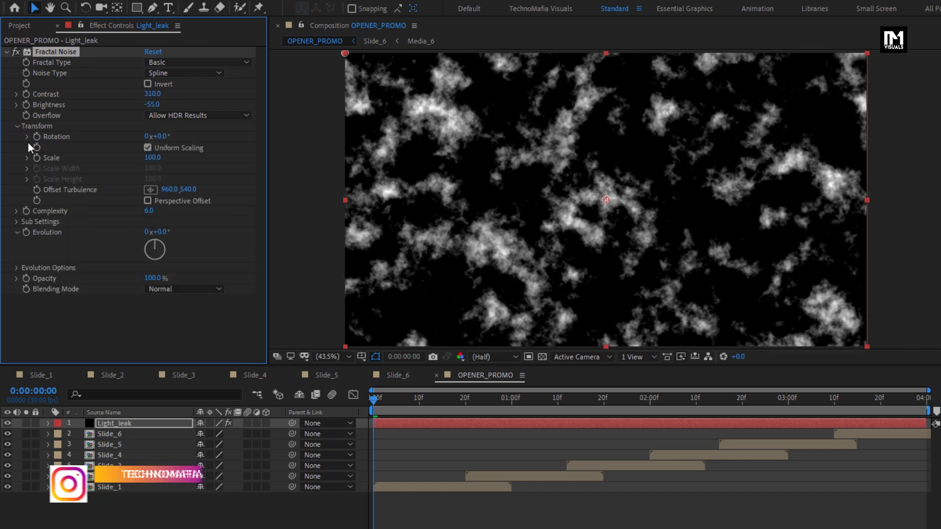
click(149, 159)
text(1)
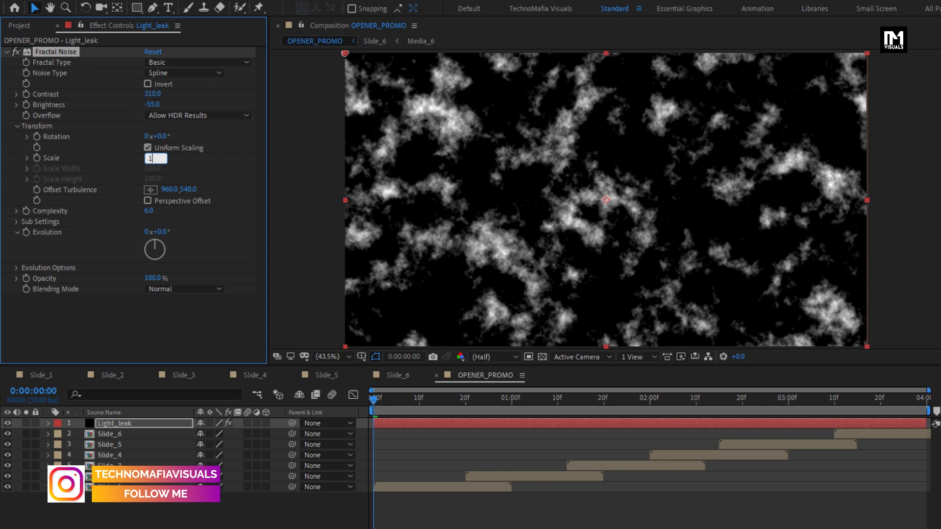
text(200)
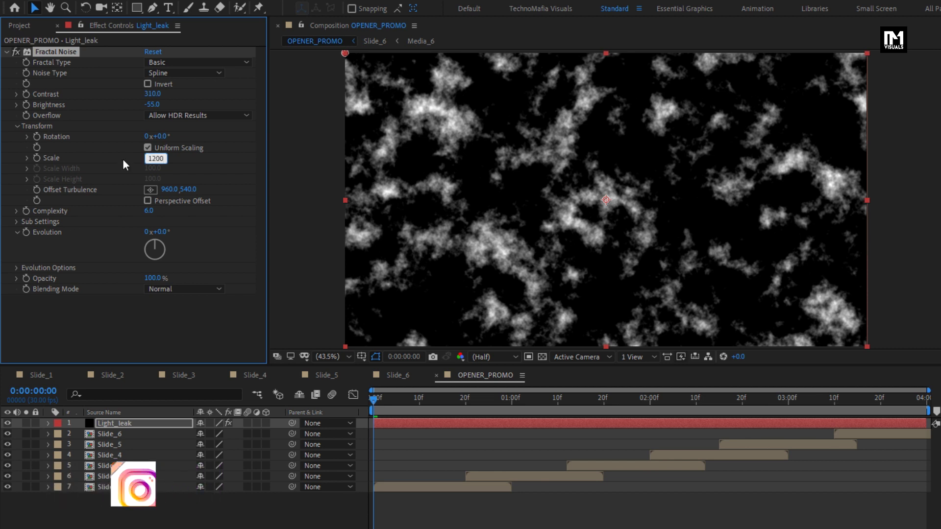
click(123, 157)
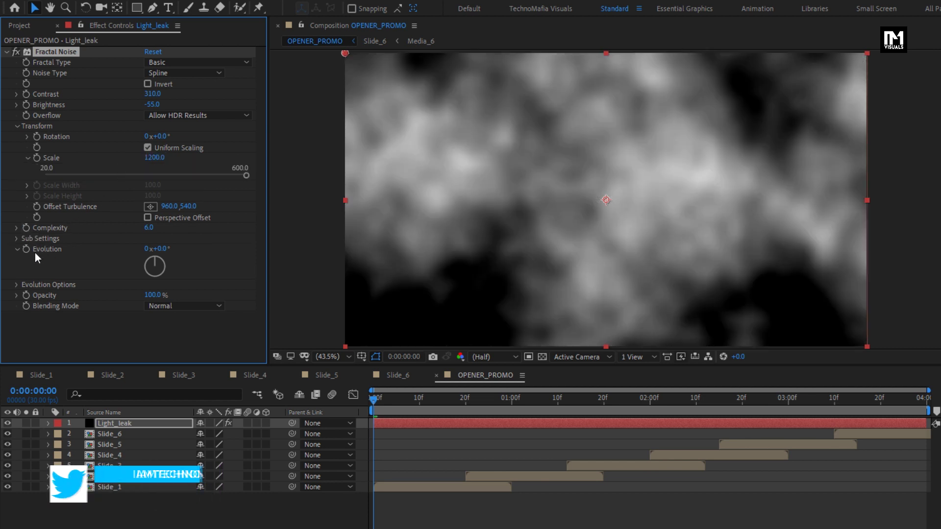
click(149, 228)
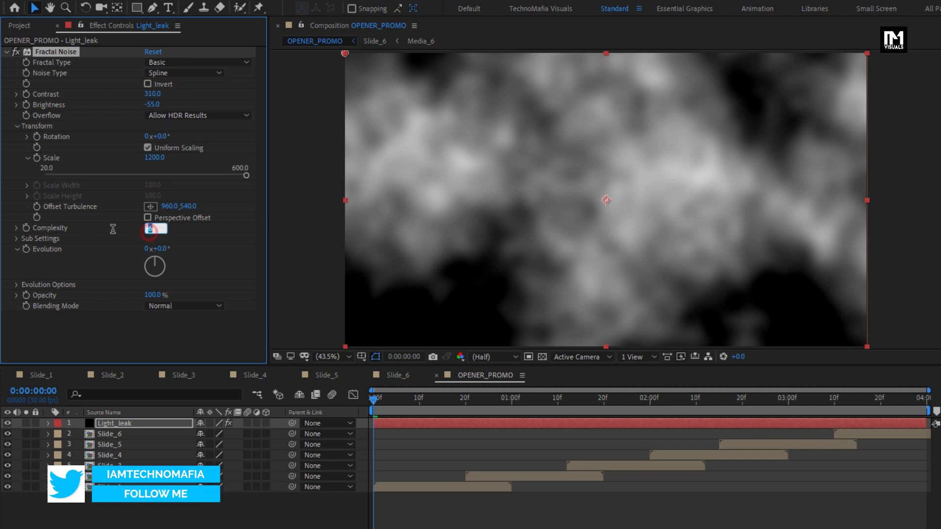
text(1)
key(Return)
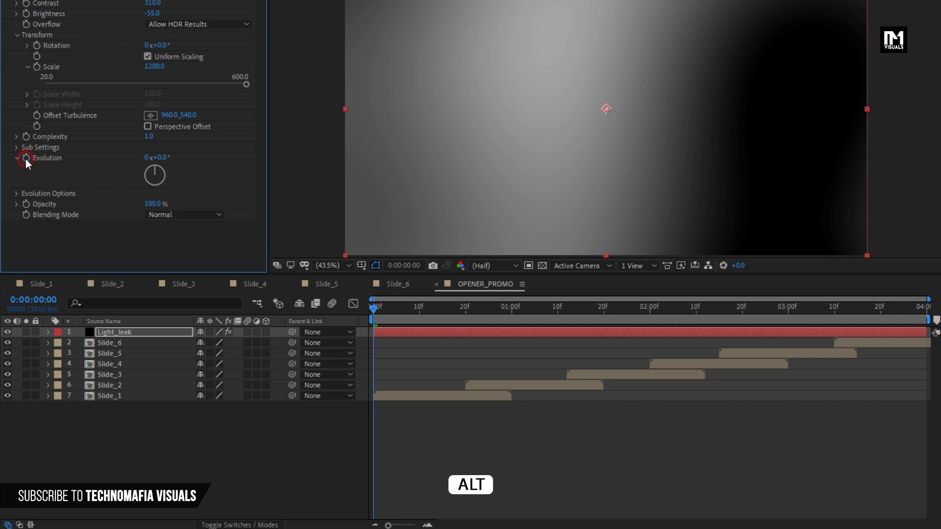
Add the expression time*100 to the Evolution property of Fractal Noise
alt+click(25, 159)
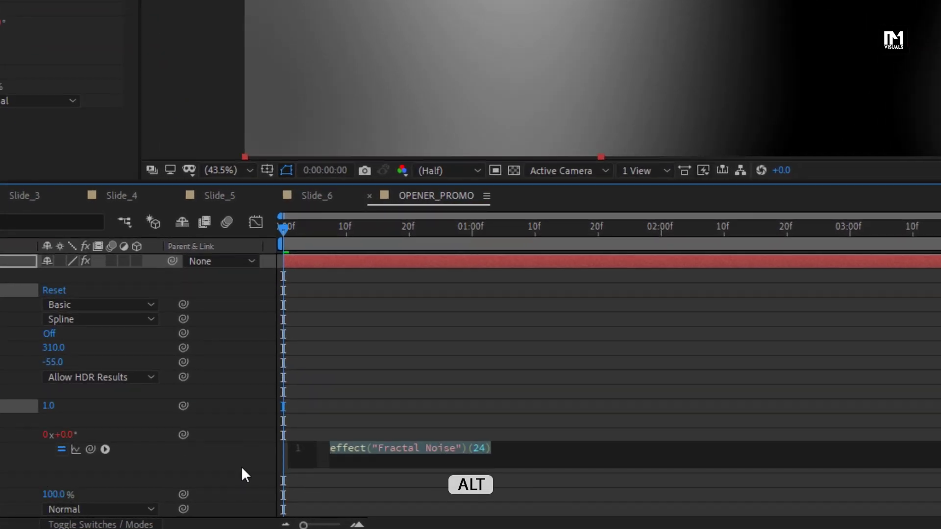
text(time)
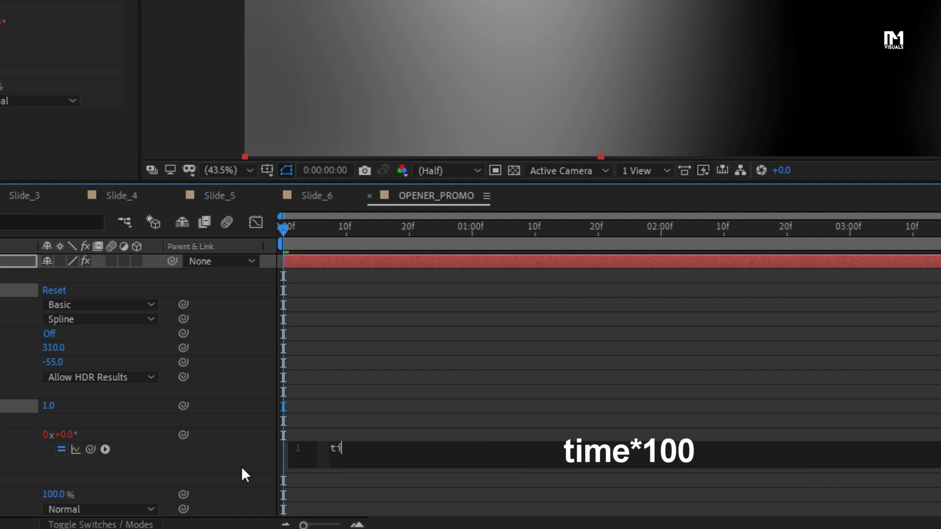
text(*100)
key(KP_Enter)
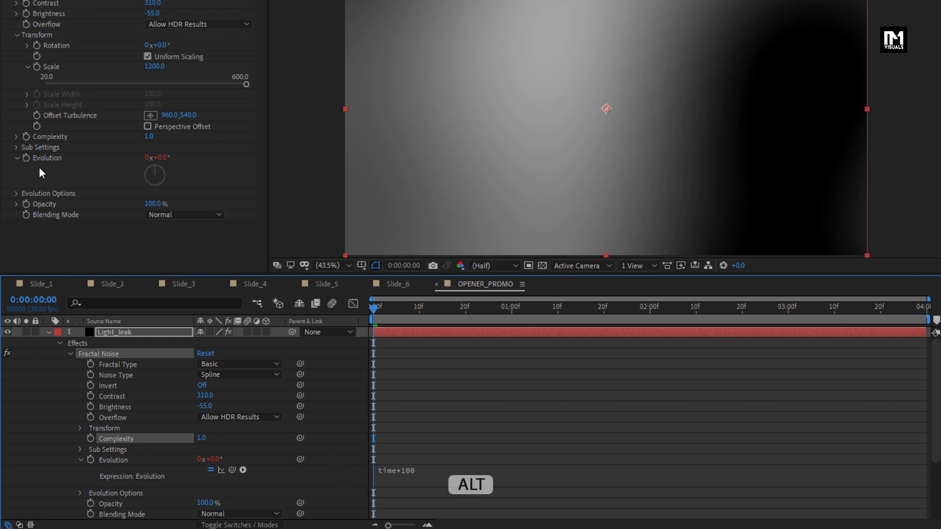
Add the expression wiggle(1,70) to the Fractal Noise Opacity property and check the animation up to 0:00:00:04
alt+click(26, 204)
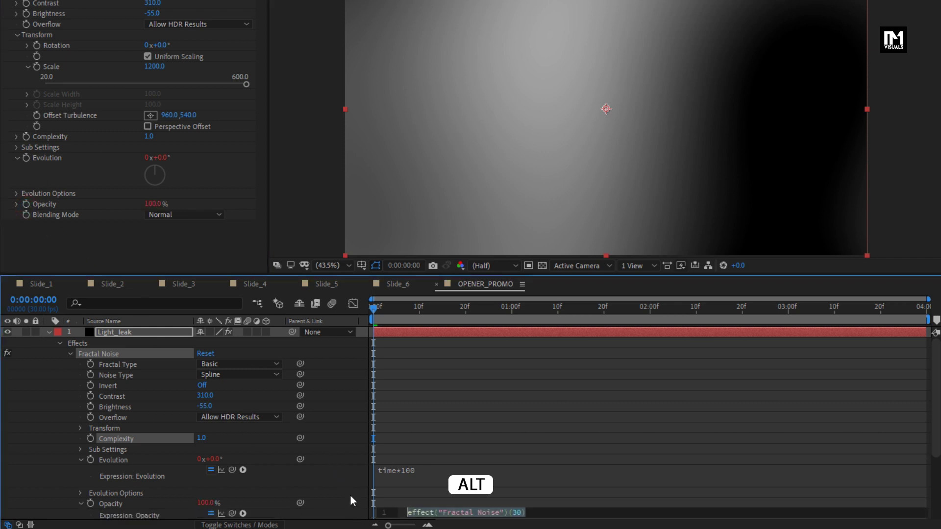
scroll(350, 496, down, 6)
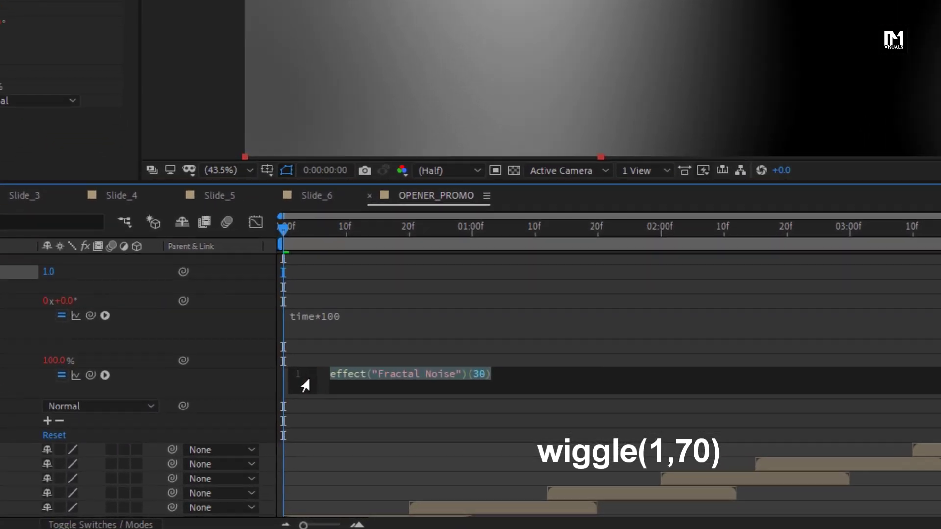
text(wig)
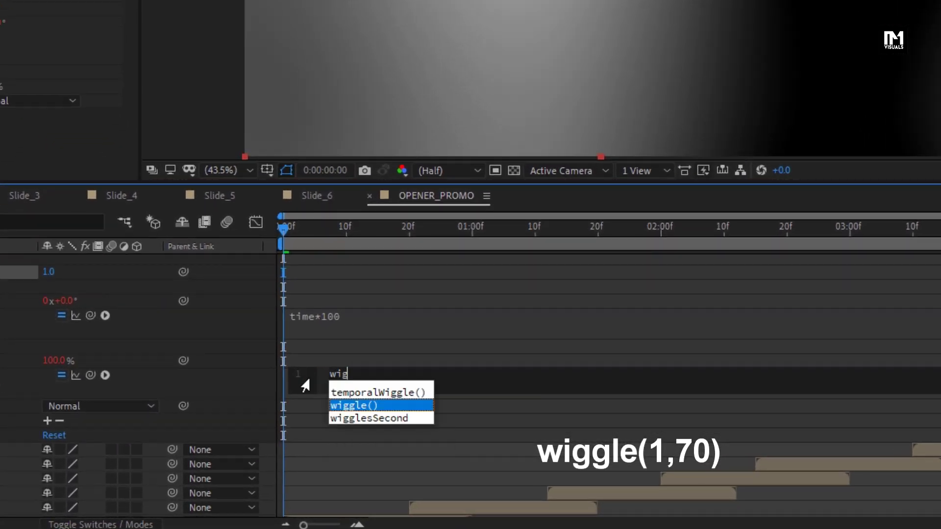
key(Return)
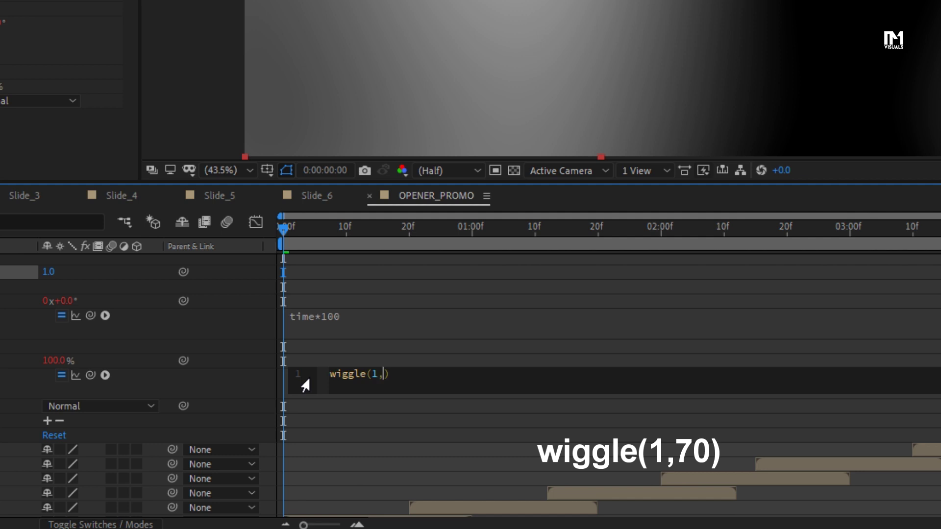
key(KP_Enter)
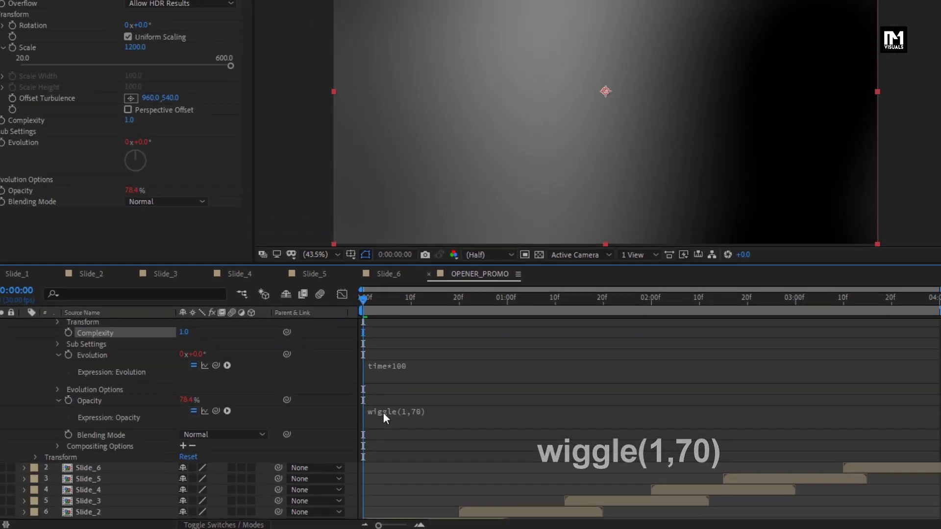
drag(284, 228, 310, 227)
mouse_move(393, 307)
mouse_down()
mouse_move(872, 310)
mouse_move(609, 304)
mouse_move(392, 319)
mouse_up()
scroll(114, 340, up, 5)
Collapse the Light_leak layer's properties and apply the Tint effect to the layer
click(110, 336)
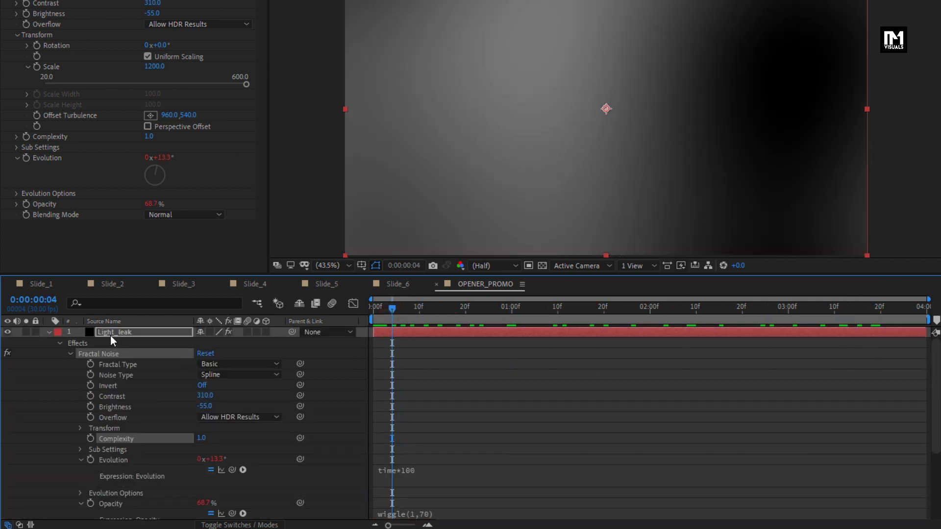
click(48, 332)
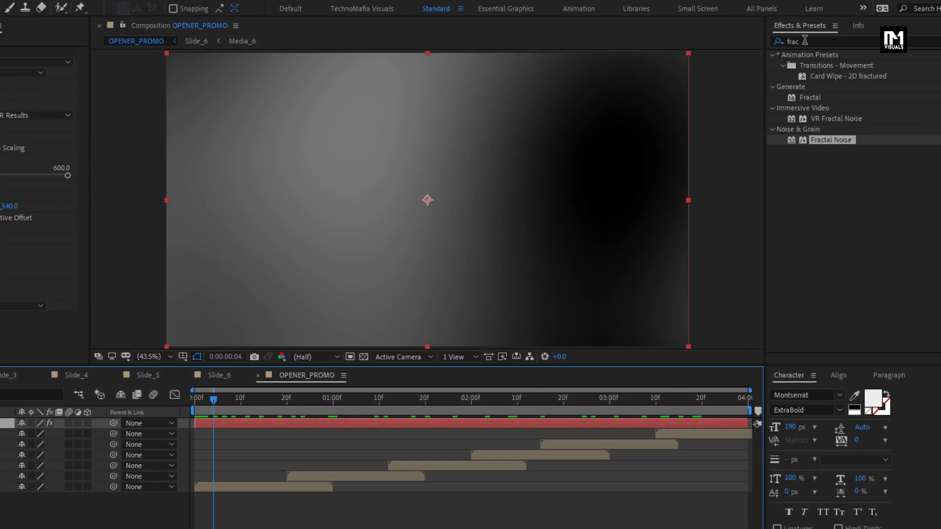
click(804, 41)
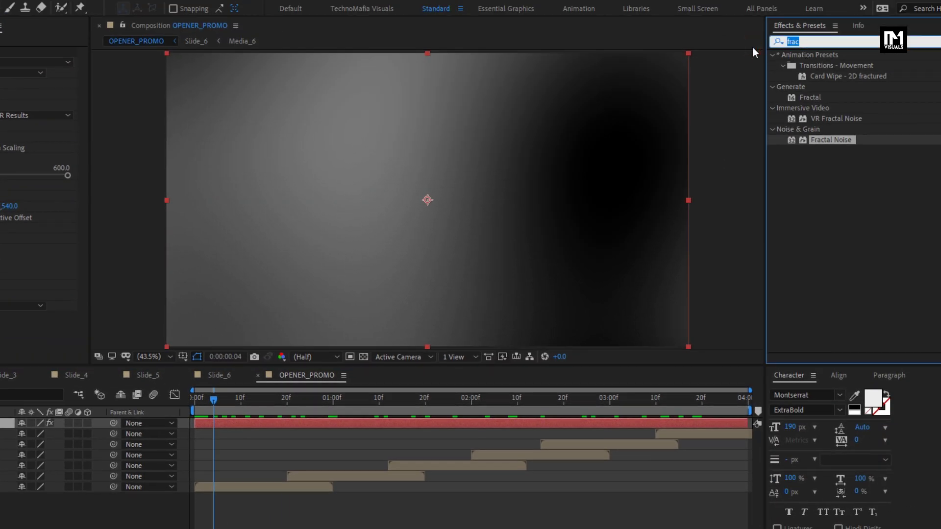
text(tint)
click(817, 98)
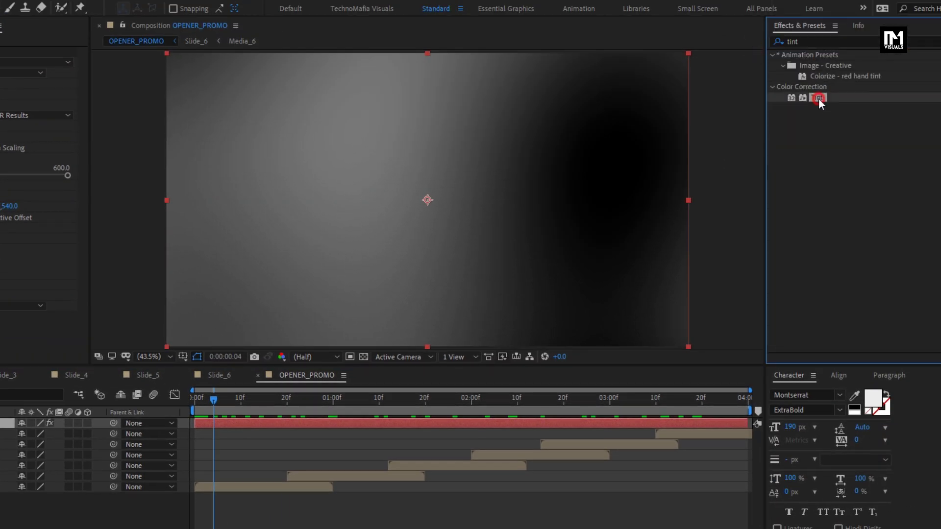
drag(820, 102, 506, 177)
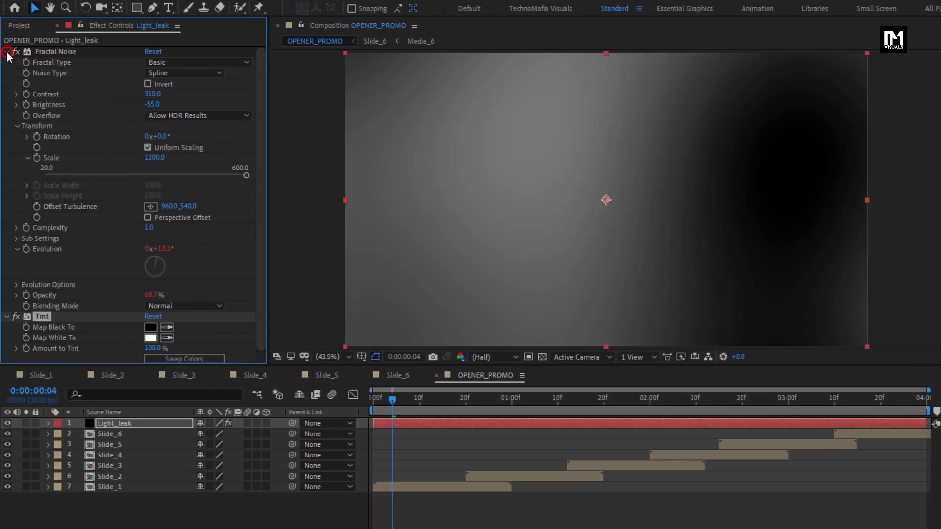
Set the Tint effect's Map White To color to a medium blue, about 527DCA
click(7, 52)
click(151, 84)
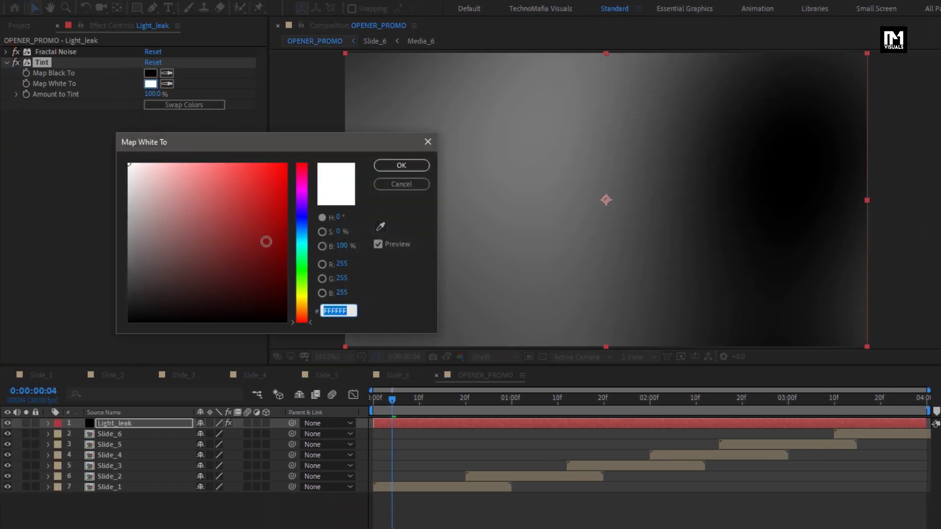
click(303, 236)
drag(303, 235, 303, 226)
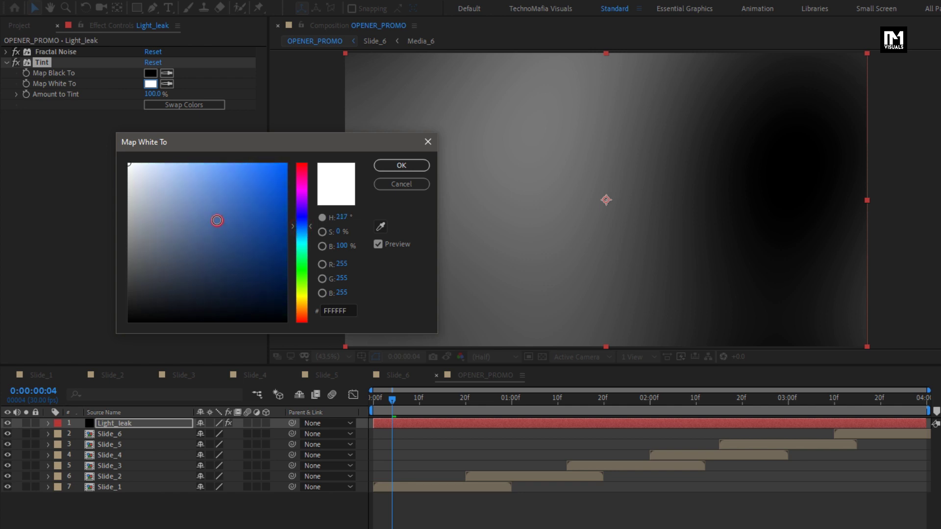
mouse_move(214, 217)
mouse_down()
mouse_move(207, 175)
mouse_move(222, 196)
mouse_up()
click(303, 225)
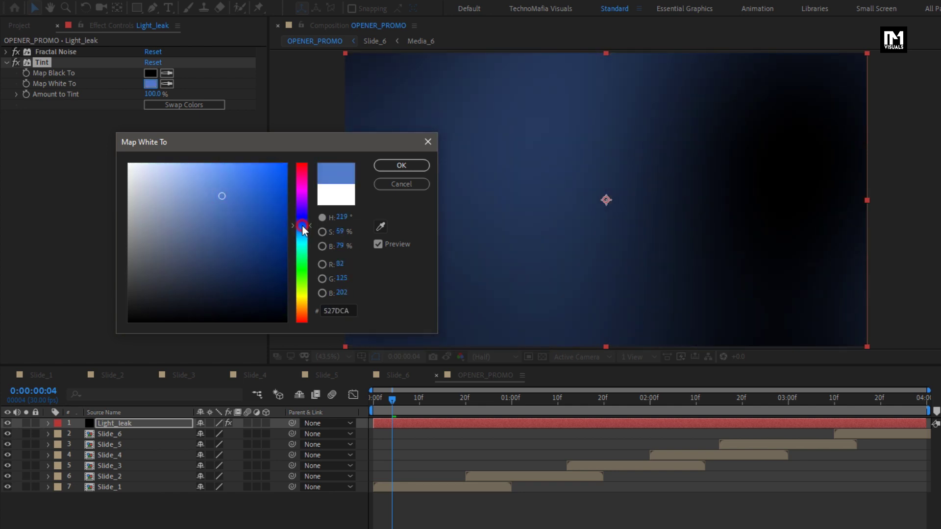
click(391, 167)
Set the Light_leak layer's Opacity to 40% and collapse its properties
key(t)
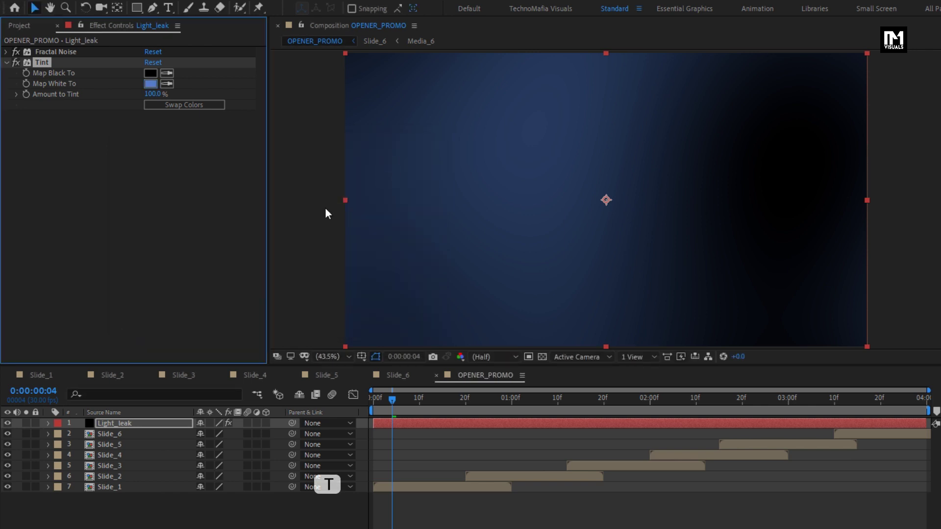
click(125, 423)
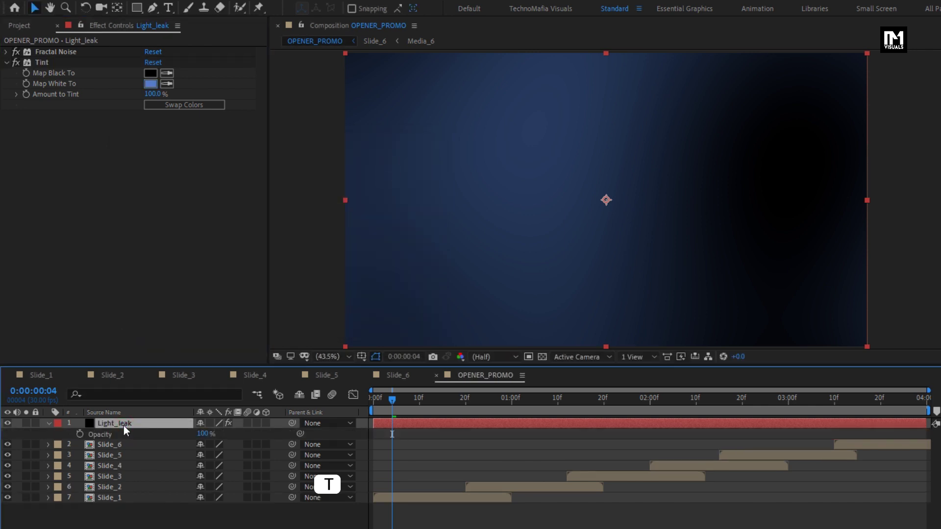
click(204, 434)
text(40)
click(181, 438)
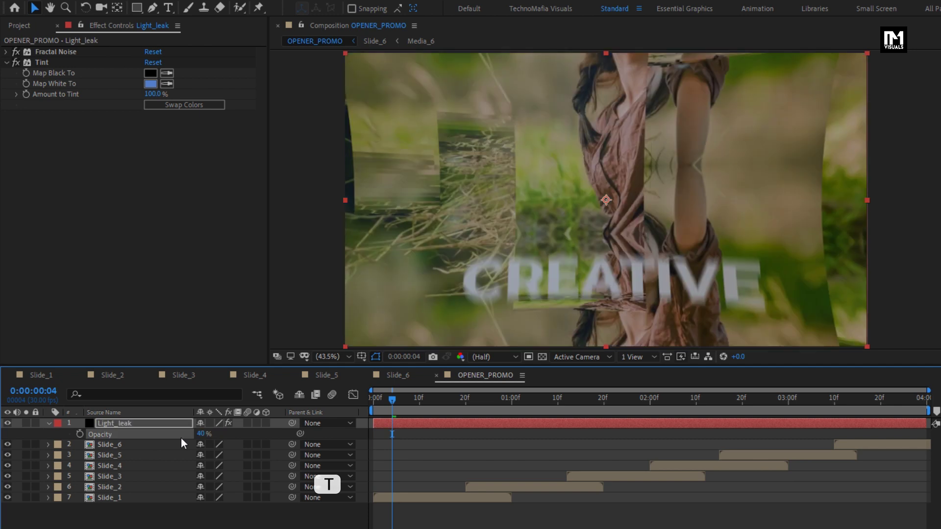
click(48, 423)
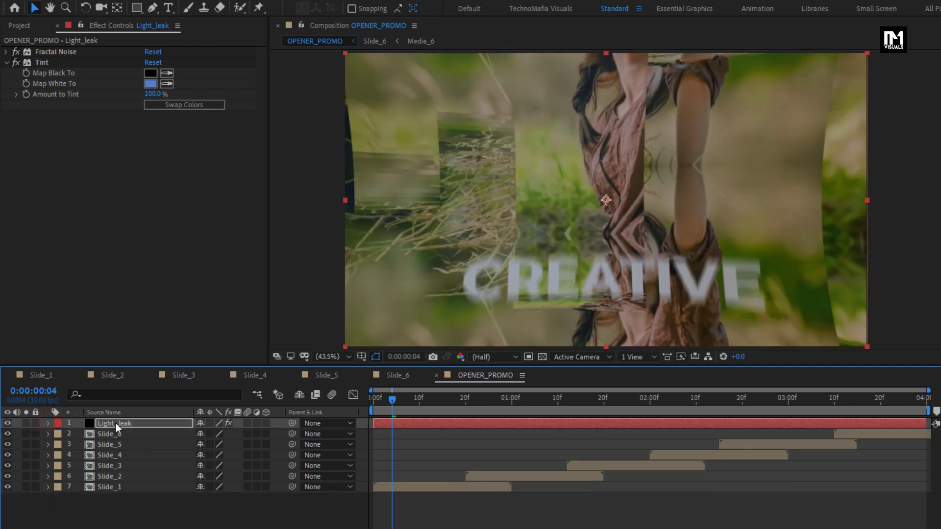
Change the Light_leak layer's blending mode to Add and check the overlay up to 0:00:00:28
click(247, 526)
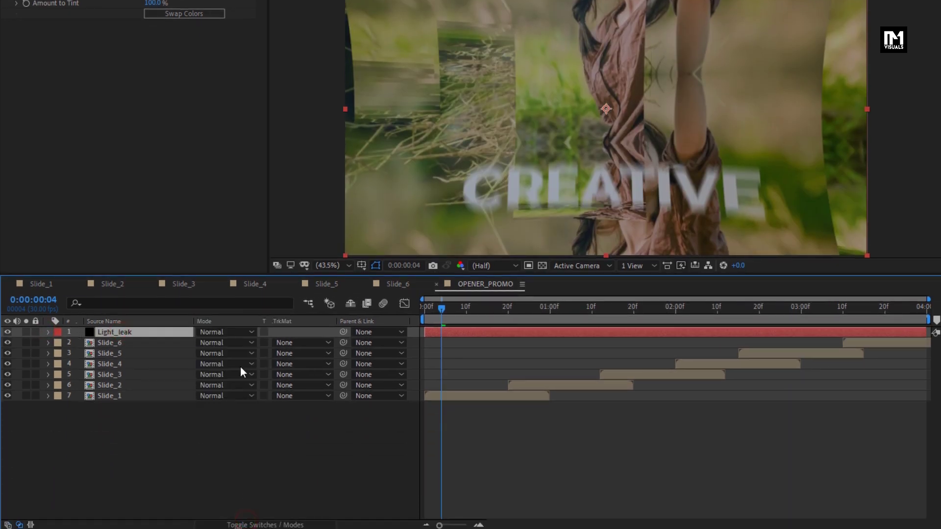
click(210, 332)
click(254, 117)
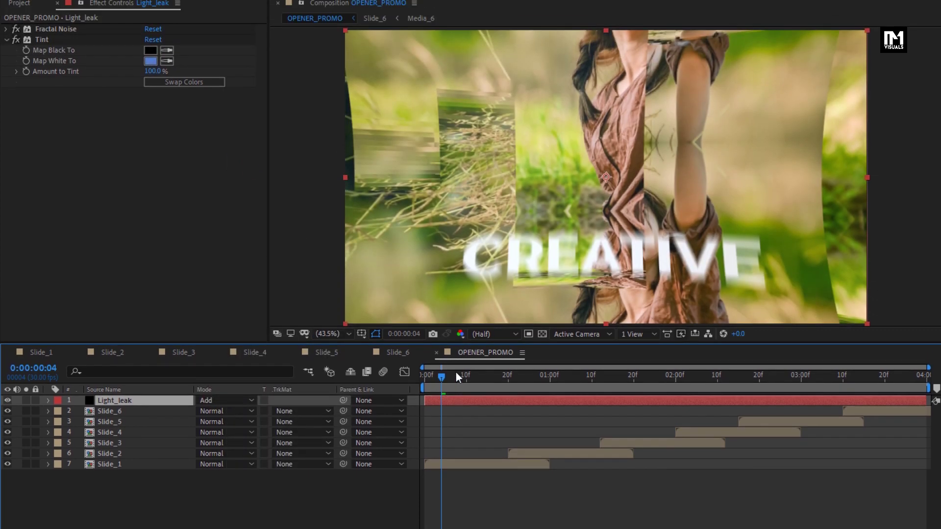
click(464, 310)
drag(464, 403, 543, 401)
Duplicate the Light_leak layer and set the upper copy's Rotation to 180°
key(ctrl+d)
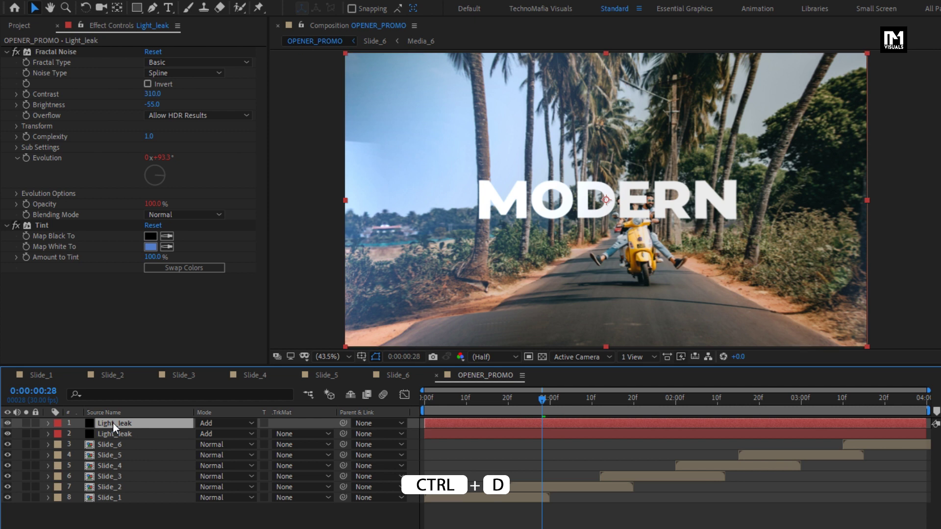
key(r)
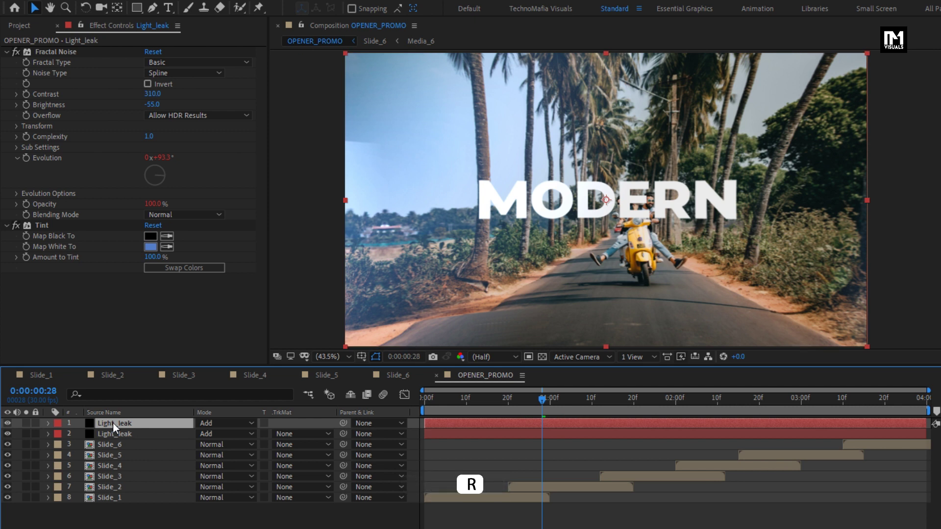
click(214, 434)
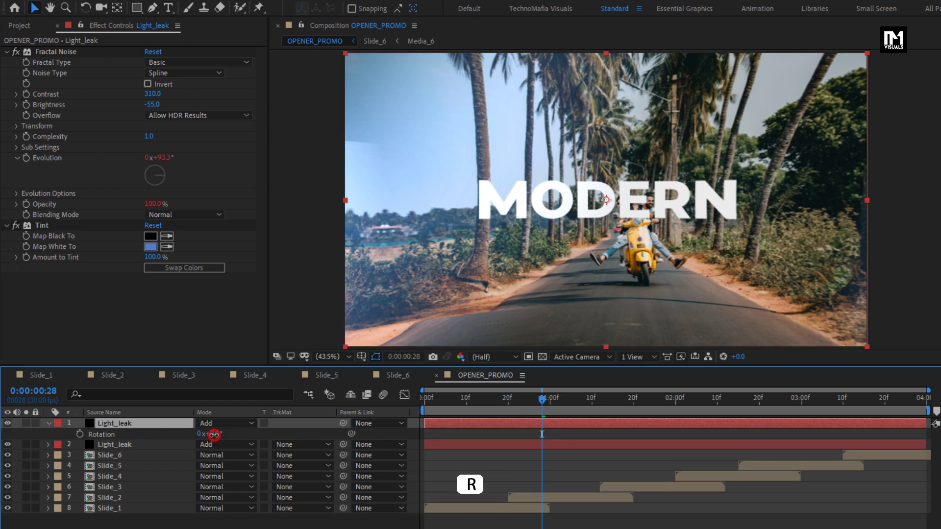
text(180)
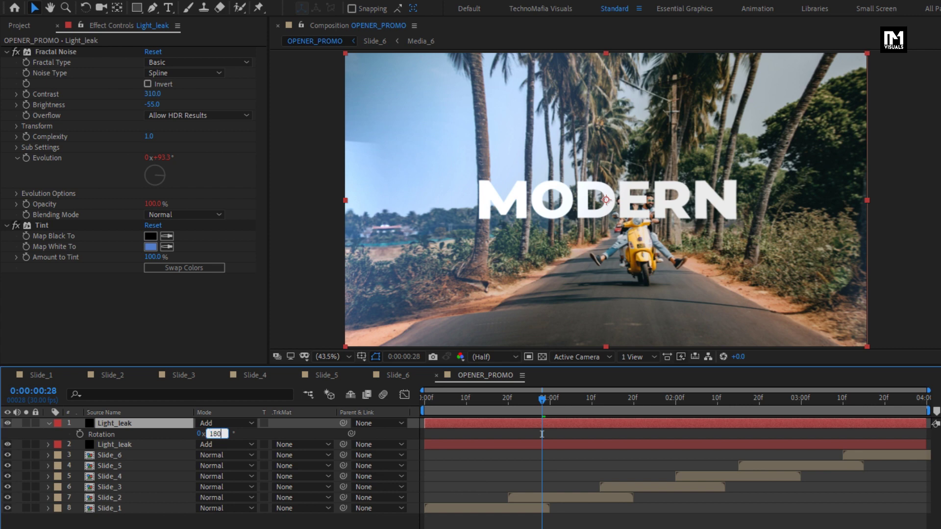
key(Return)
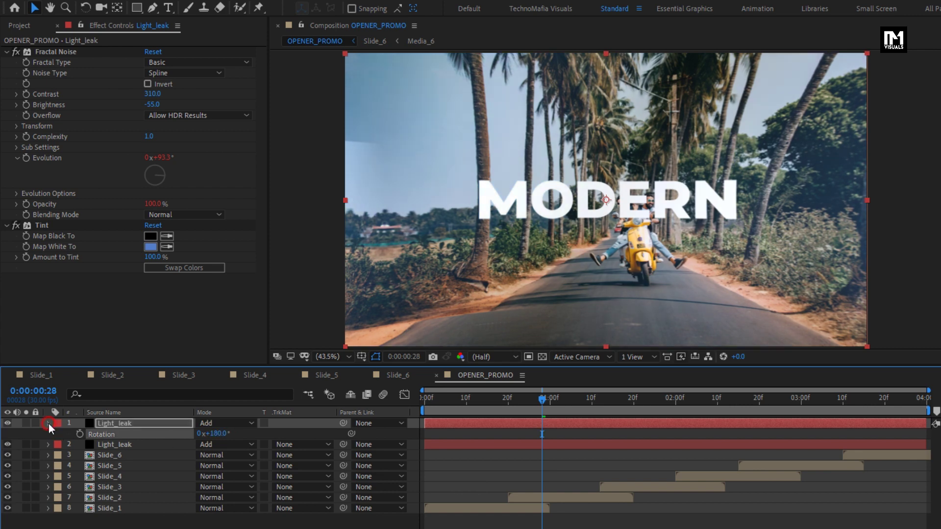
Collapse the upper Light_leak copy's properties and preview the OPENER_PROMO composition from the first frame
click(48, 423)
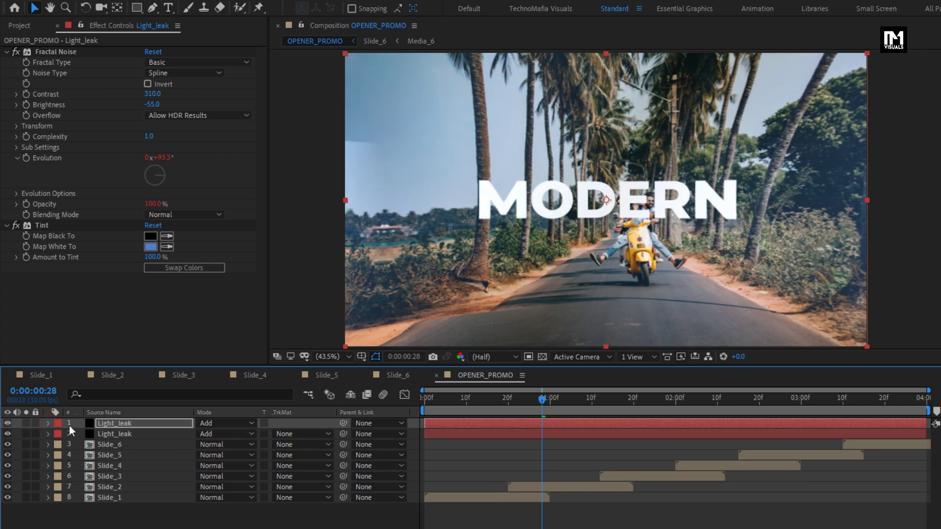
click(421, 401)
key(space)
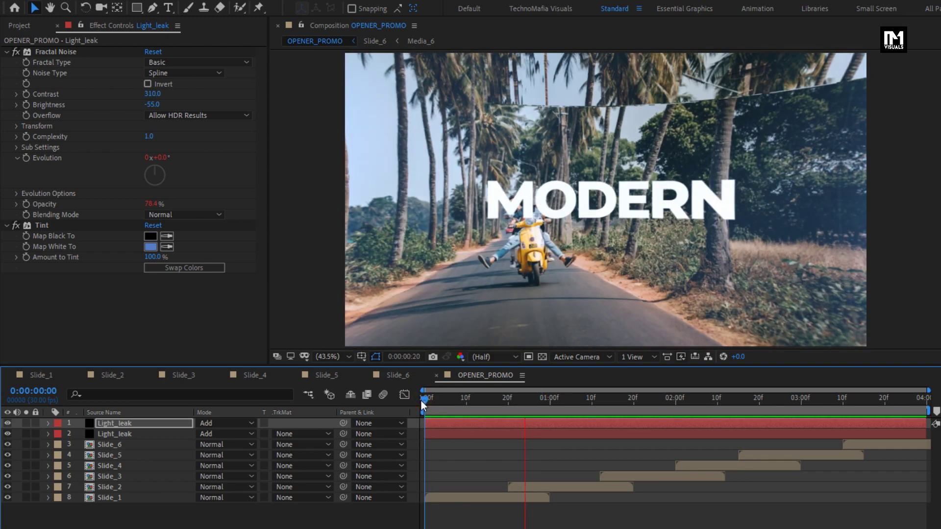